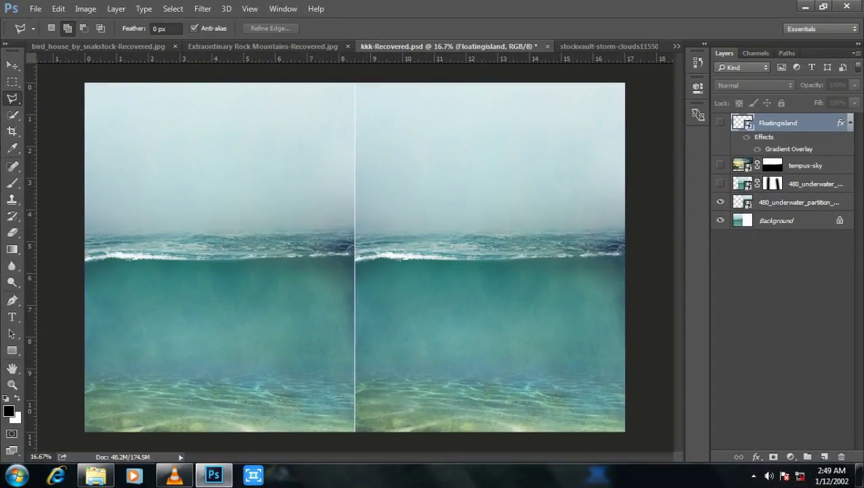
# Toggle the underwater copy layer on and off to compare the seams
pyautogui.click(720, 183)
pyautogui.click(720, 183)
pyautogui.click(720, 183)
pyautogui.click(720, 183)
pyautogui.click(720, 183)
# Disable and delete the underwater copy's old mask, then add a fresh white mask
pyautogui.rightClick(773, 183)
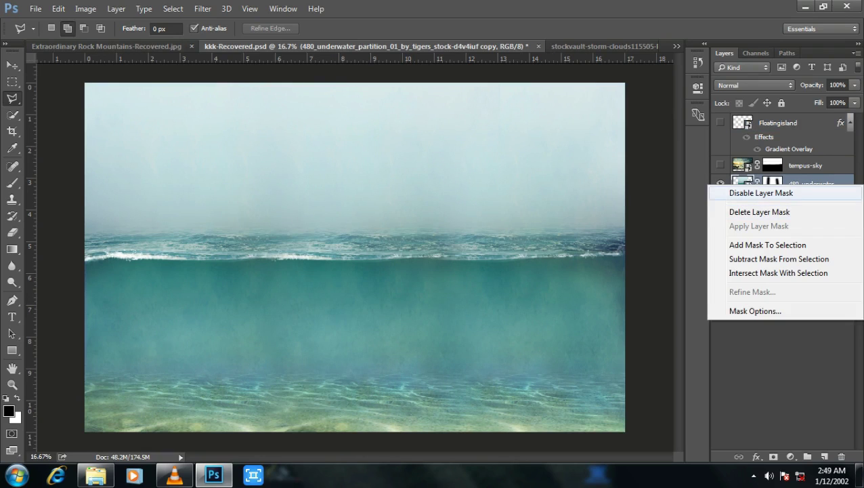
pyautogui.click(761, 193)
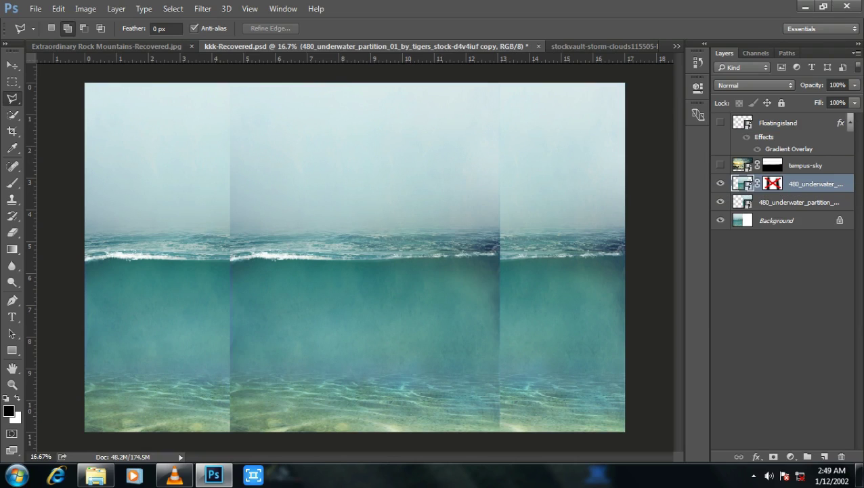
pyautogui.rightClick(773, 183)
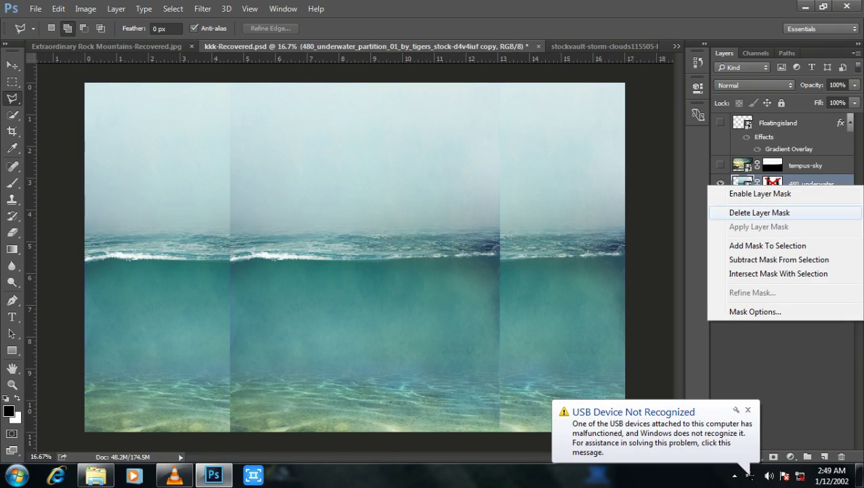
pyautogui.click(760, 212)
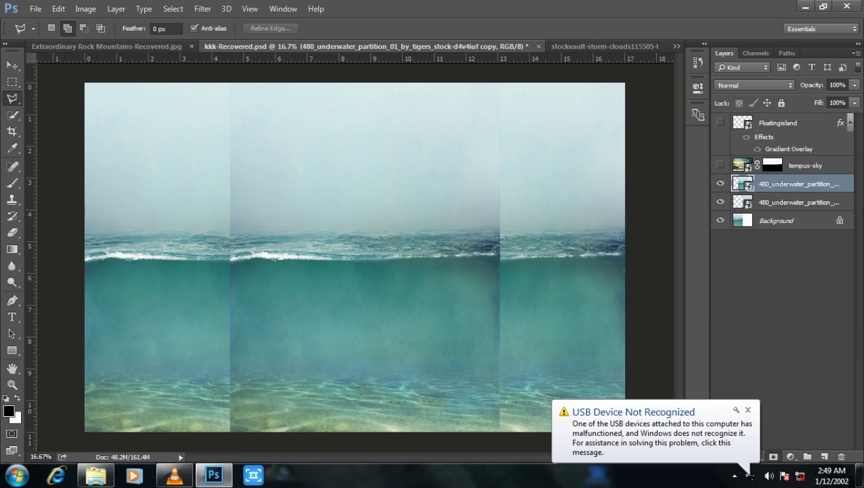
pyautogui.click(773, 457)
# Paint black with a large brush over the right and left vertical seams
pyautogui.press('b')
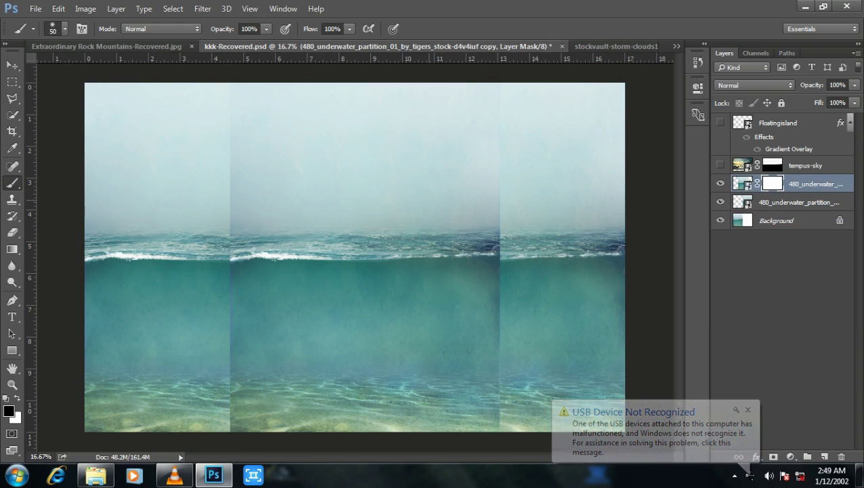
pyautogui.press(']')
pyautogui.press(']')
pyautogui.press(']')
pyautogui.press(']')
pyautogui.press(']')
pyautogui.press(']')
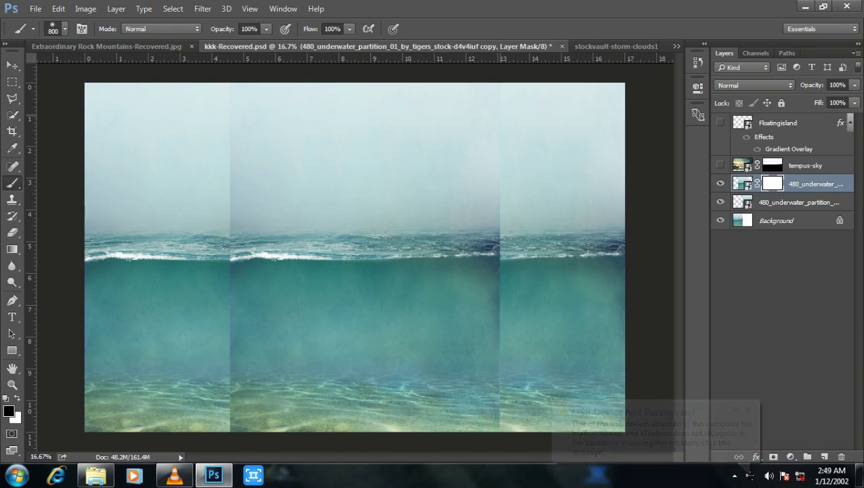
pyautogui.moveTo(521, 197); pyautogui.dragTo(520, 405)
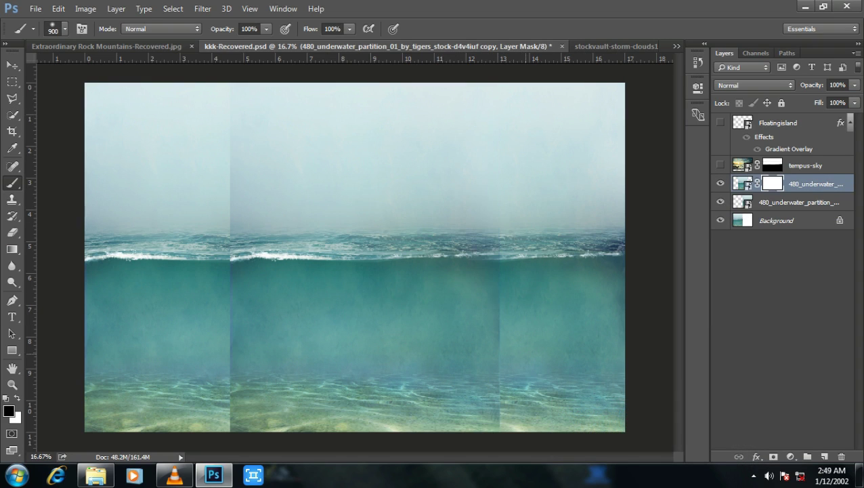
pyautogui.moveTo(524, 258); pyautogui.dragTo(522, 231)
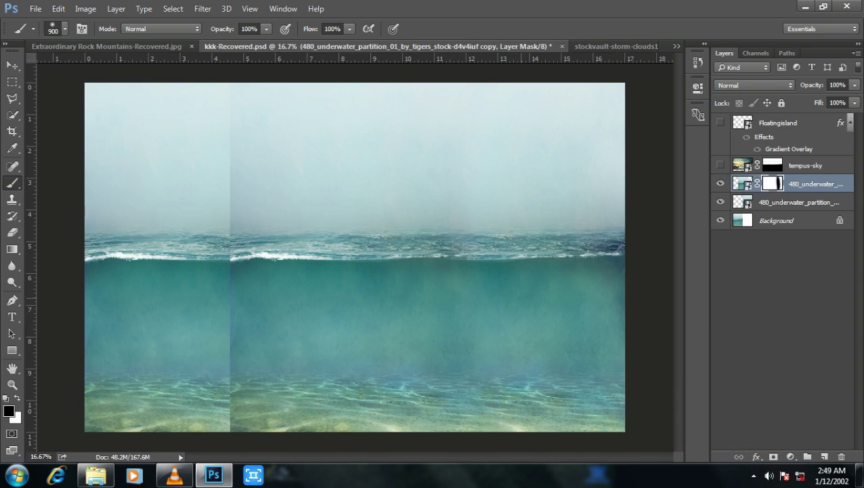
pyautogui.moveTo(216, 413); pyautogui.dragTo(217, 369)
pyautogui.moveTo(233, 325); pyautogui.dragTo(234, 164)
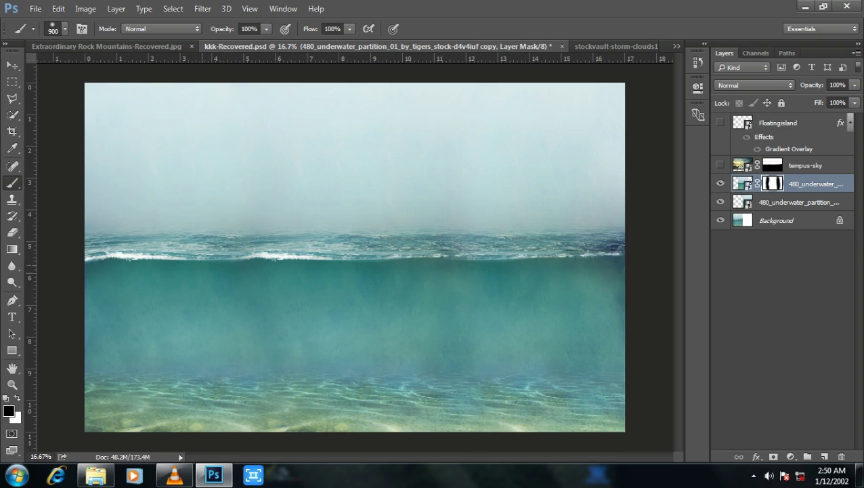
pyautogui.rightClick(710, 203)
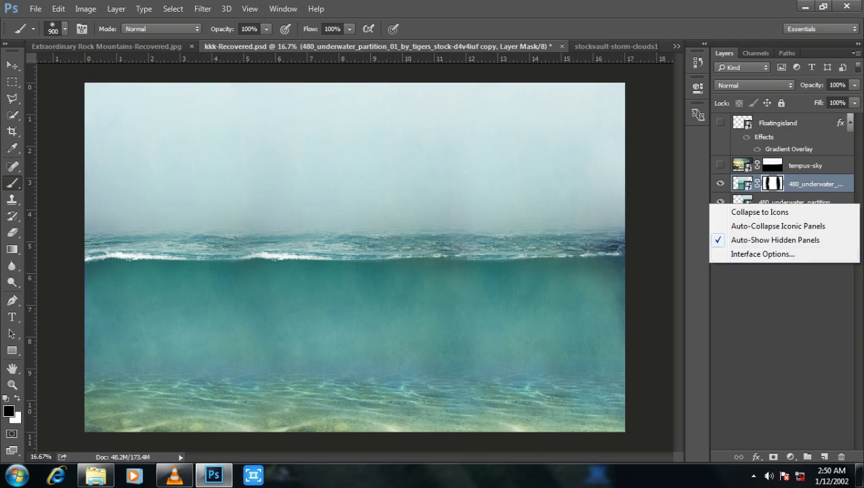
pyautogui.press('Escape')
pyautogui.click(779, 304)
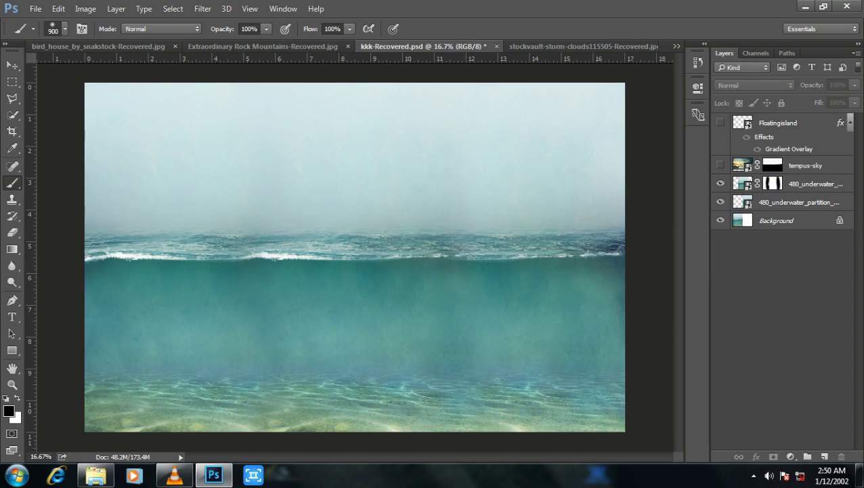
# Bring the tempus-sky photo from the source folder into the composite
pyautogui.click(772, 164)
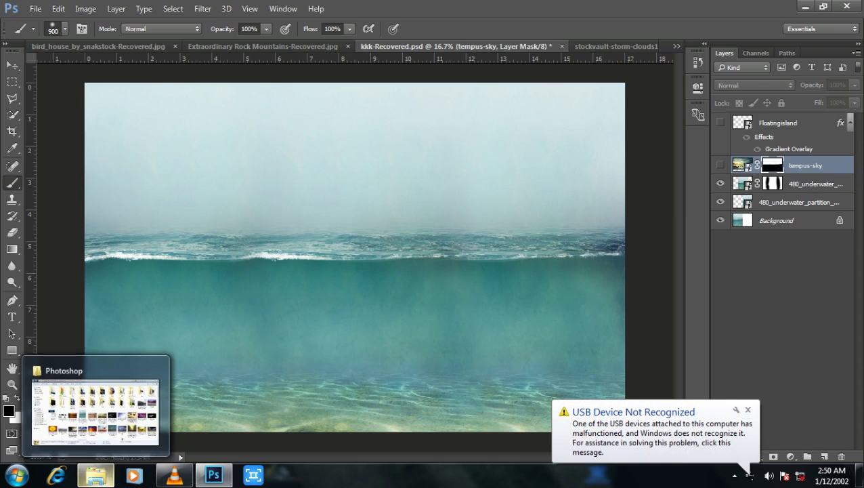
pyautogui.click(96, 474)
pyautogui.scroll(-5, 211, 352)
pyautogui.scroll(-5, 211, 352)
pyautogui.scroll(-5, 212, 352)
pyautogui.scroll(-2, 212, 352)
pyautogui.moveTo(277, 264); pyautogui.dragTo(242, 476)
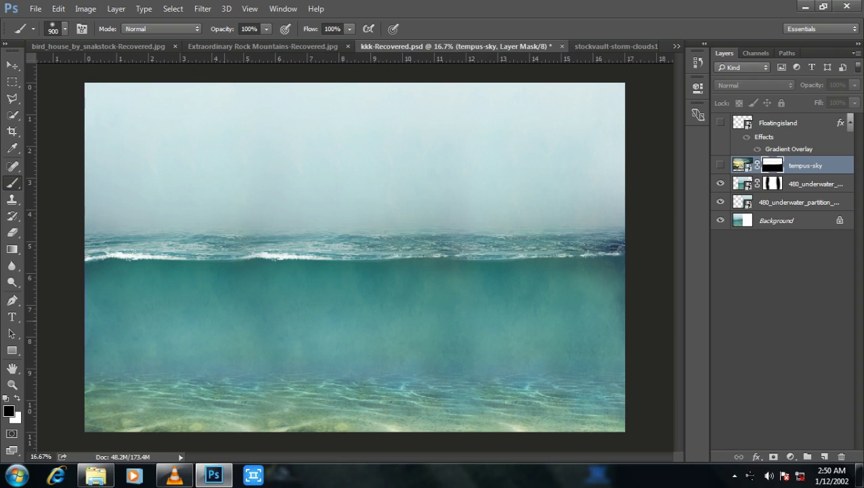
pyautogui.moveTo(749, 473); pyautogui.dragTo(355, 258)
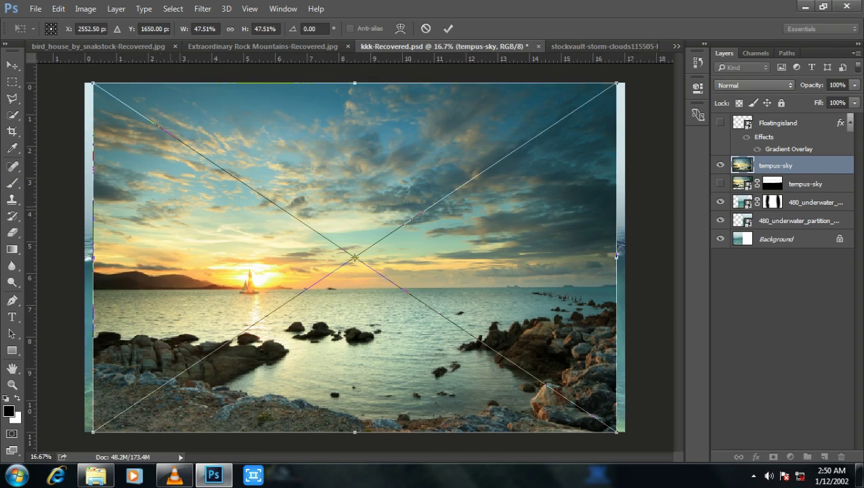
# Move the sunset photo to the top and scale it to about 49.7% across the width
pyautogui.moveTo(198, 197)
pyautogui.mouseDown()
pyautogui.moveTo(214, 174)
pyautogui.moveTo(200, 136)
pyautogui.mouseUp()
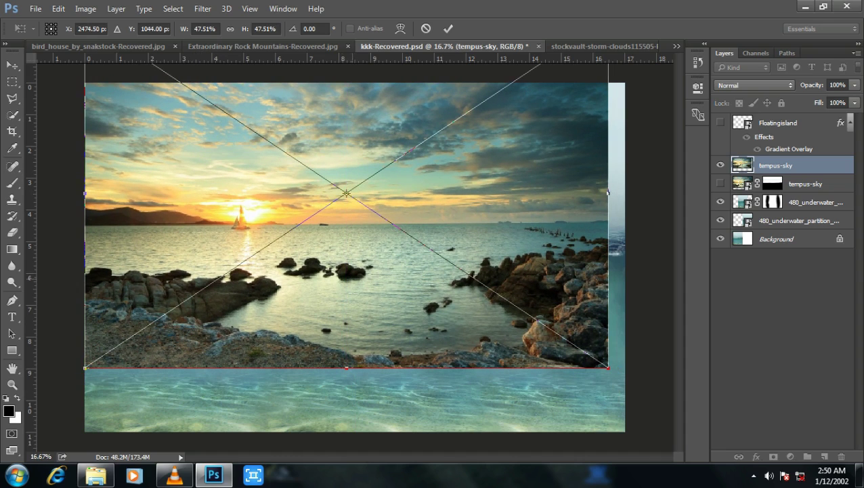
pyautogui.moveTo(608, 368); pyautogui.dragTo(632, 384)
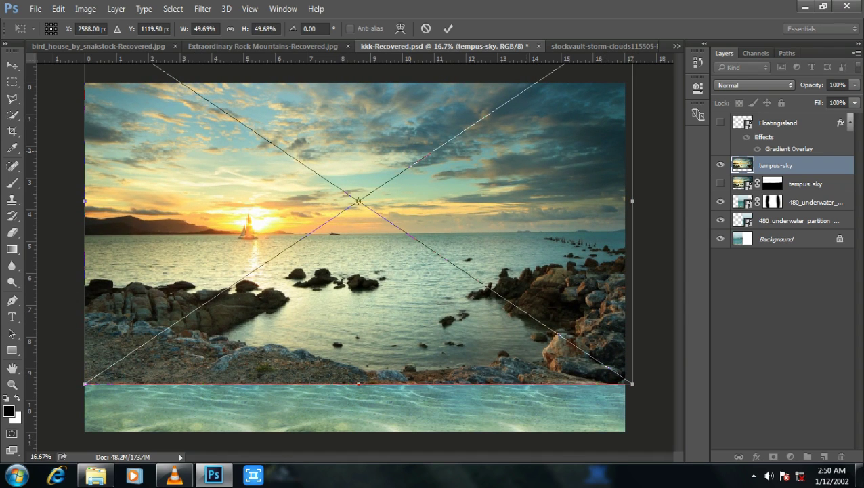
pyautogui.press('b')
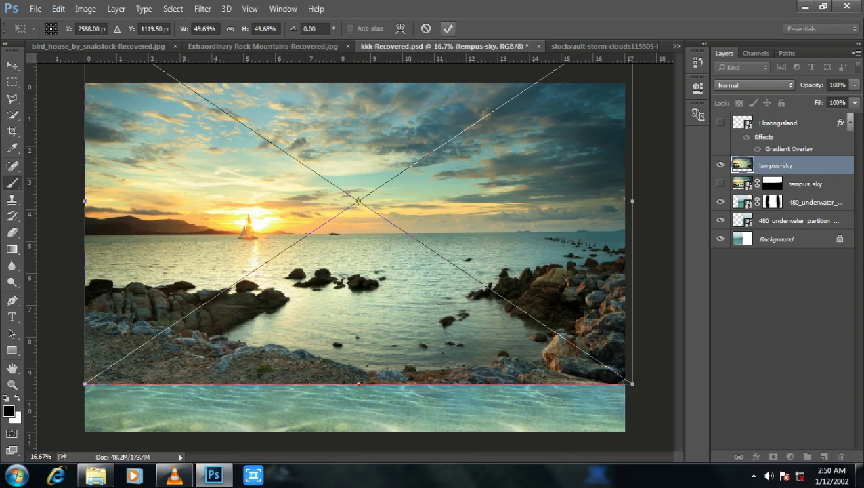
pyautogui.click(449, 28)
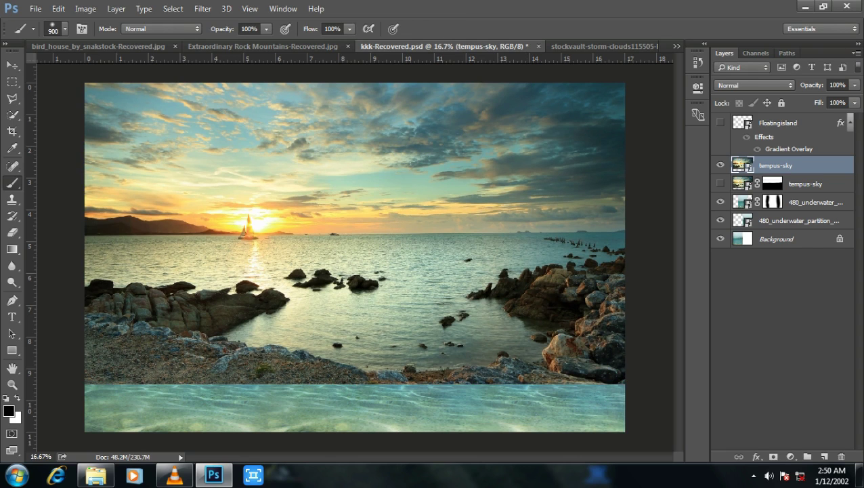
# Set the tempus-sky layer to 69% opacity and nudge it slightly down
pyautogui.click(854, 85)
pyautogui.moveTo(855, 100); pyautogui.dragTo(835, 100)
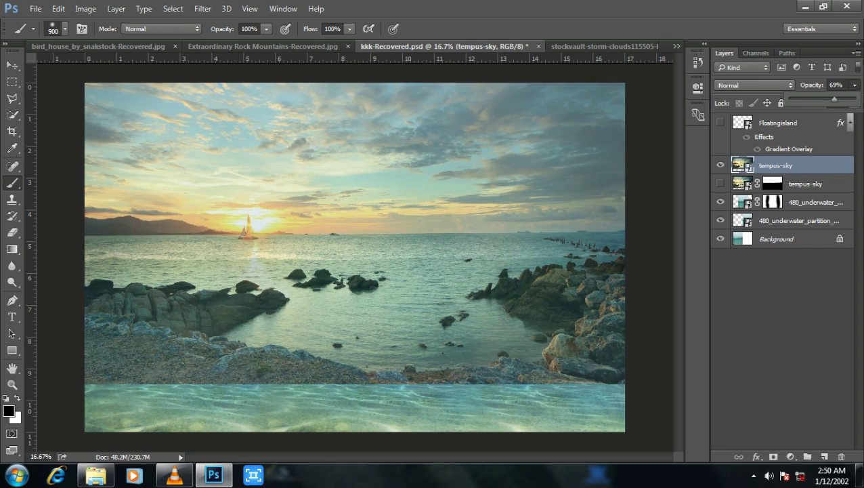
pyautogui.click(12, 65)
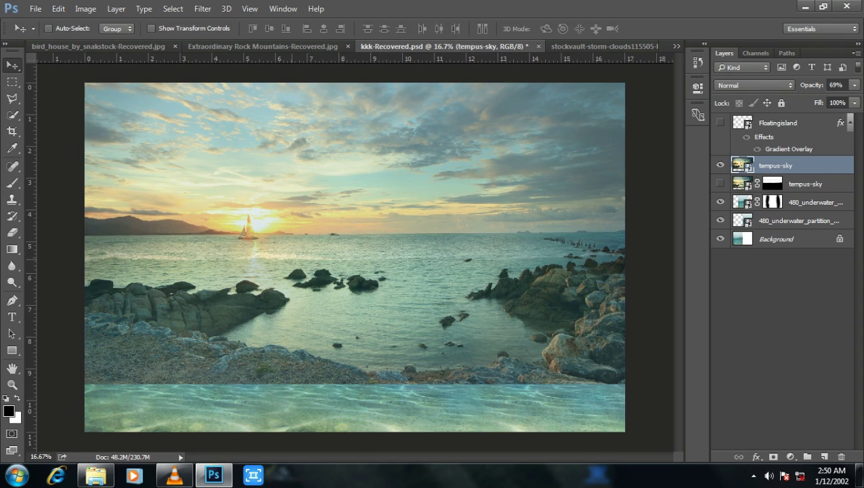
pyautogui.moveTo(359, 237); pyautogui.dragTo(362, 242)
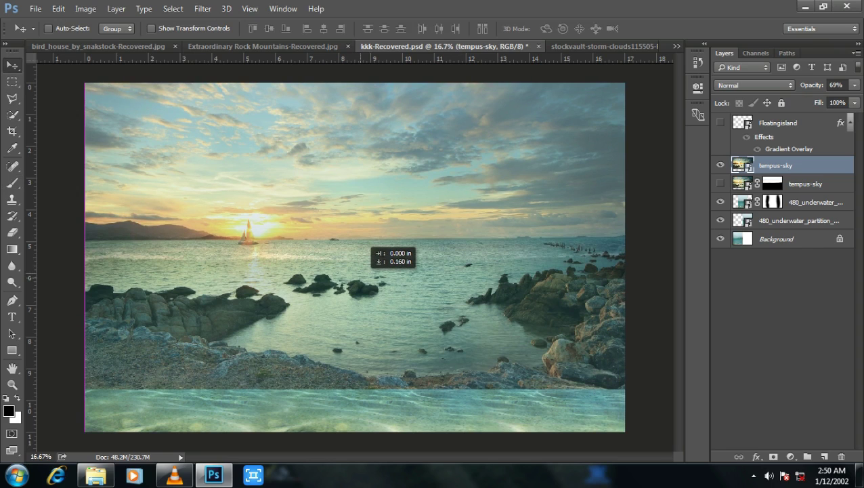
pyautogui.moveTo(362, 242); pyautogui.dragTo(363, 243)
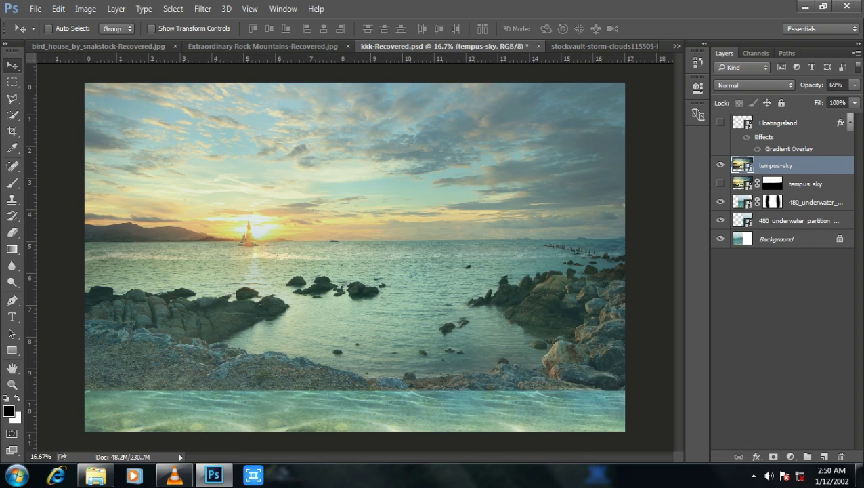
# Add a mask to the sunset layer and brush black over the lower rocks
pyautogui.click(774, 457)
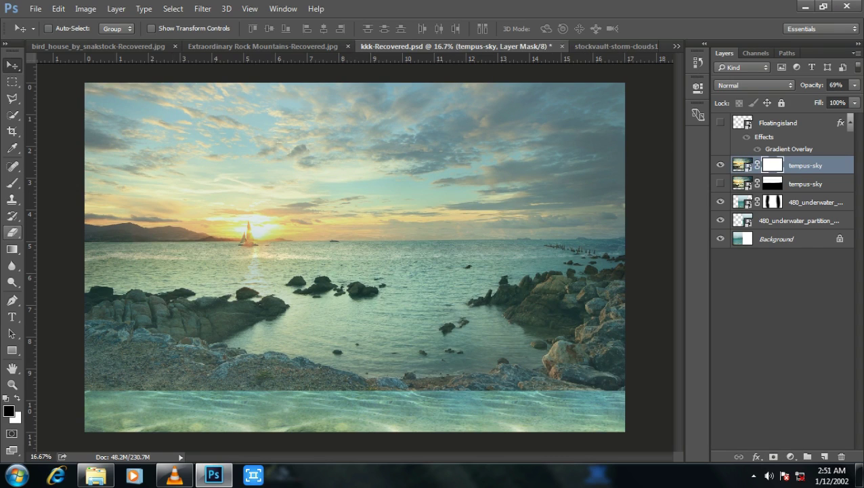
pyautogui.click(13, 182)
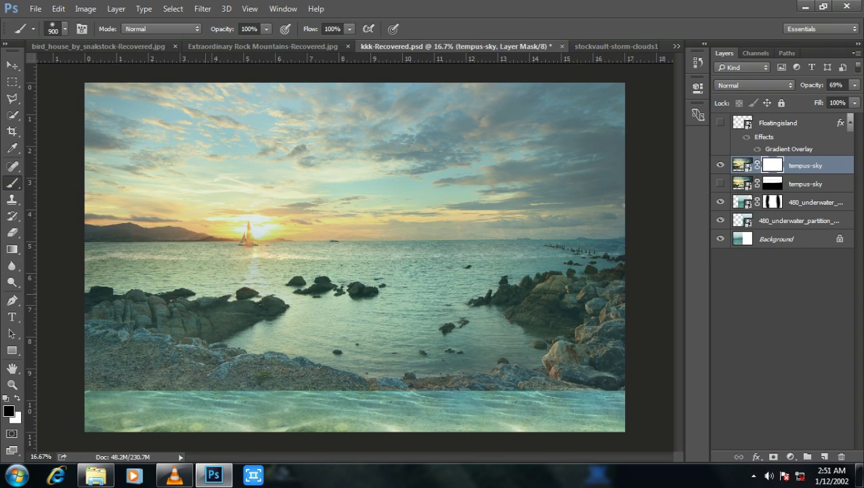
pyautogui.press('[')
pyautogui.moveTo(619, 373)
pyautogui.mouseDown()
pyautogui.moveTo(95, 376)
pyautogui.moveTo(216, 349)
pyautogui.moveTo(610, 342)
pyautogui.moveTo(603, 315)
pyautogui.moveTo(576, 298)
pyautogui.moveTo(569, 322)
pyautogui.moveTo(583, 284)
pyautogui.moveTo(522, 308)
pyautogui.moveTo(475, 312)
pyautogui.moveTo(508, 284)
pyautogui.moveTo(406, 291)
pyautogui.moveTo(332, 315)
pyautogui.moveTo(393, 325)
pyautogui.mouseUp()
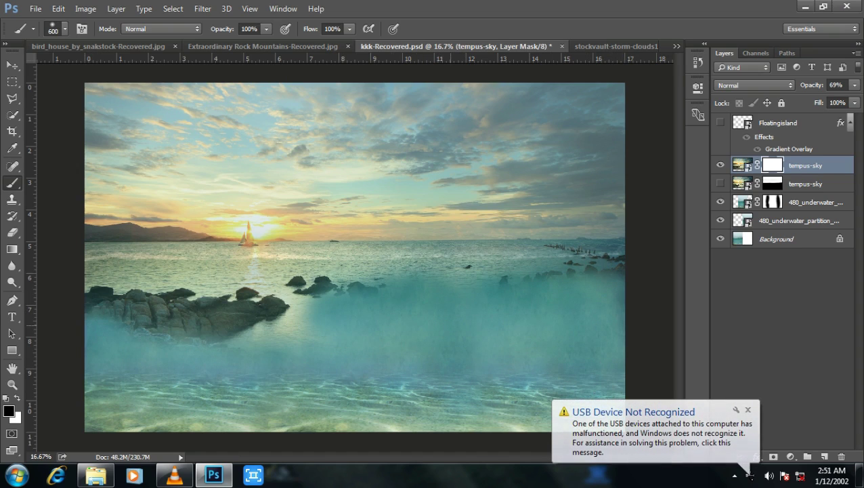
pyautogui.moveTo(318, 312)
pyautogui.mouseDown()
pyautogui.moveTo(133, 312)
pyautogui.moveTo(194, 305)
pyautogui.moveTo(95, 298)
pyautogui.moveTo(127, 274)
pyautogui.moveTo(203, 284)
pyautogui.moveTo(325, 281)
pyautogui.moveTo(339, 292)
pyautogui.moveTo(502, 290)
pyautogui.mouseUp()
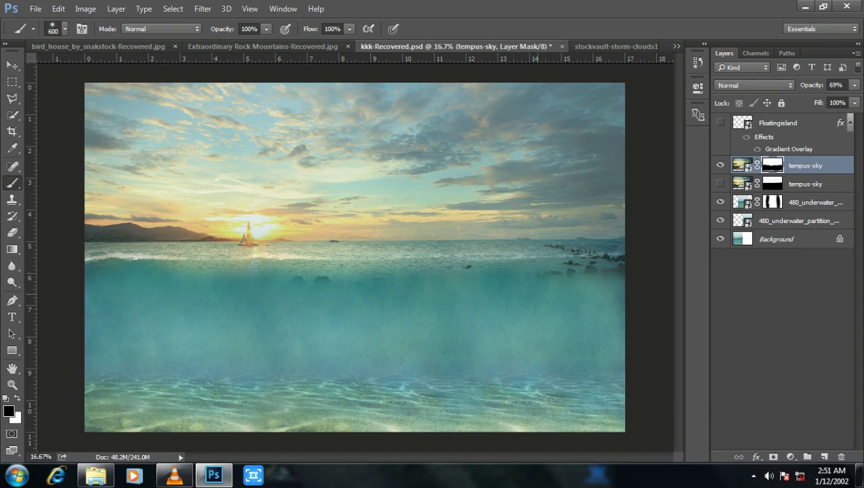
# Mask out the right-edge rocks and pier posts and blend the horizon line
pyautogui.moveTo(588, 273); pyautogui.dragTo(613, 273)
pyautogui.click(588, 286)
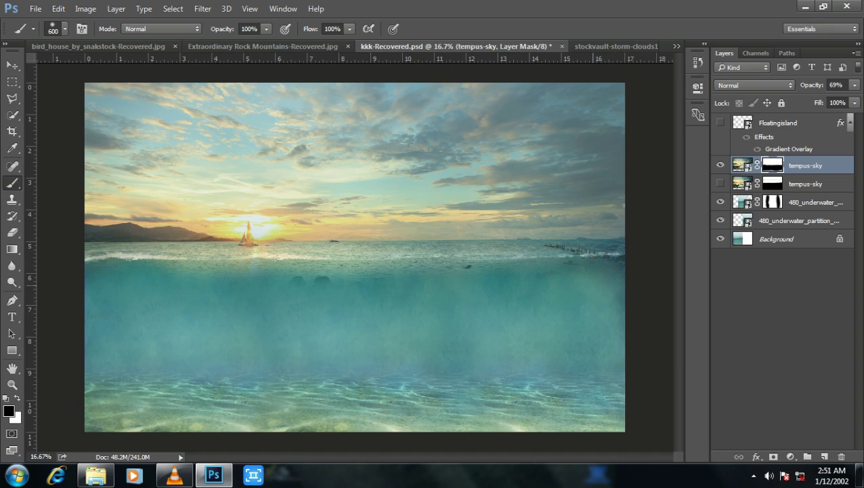
pyautogui.moveTo(504, 266); pyautogui.dragTo(265, 269)
pyautogui.moveTo(323, 265)
pyautogui.mouseDown()
pyautogui.moveTo(138, 264)
pyautogui.moveTo(357, 262)
pyautogui.mouseUp()
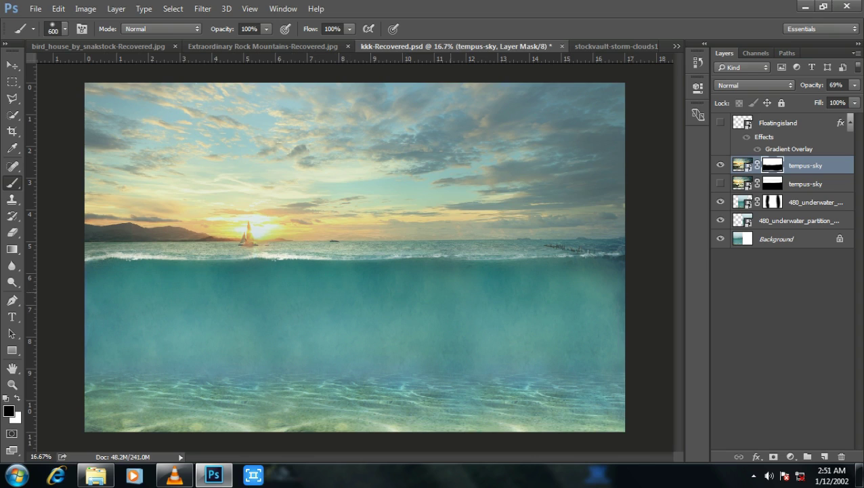
pyautogui.moveTo(501, 262); pyautogui.dragTo(519, 261)
# Return the sunset layer to 100% opacity, shift the duplicate sky left and down, then hide it
pyautogui.click(855, 84)
pyautogui.moveTo(837, 99); pyautogui.dragTo(857, 99)
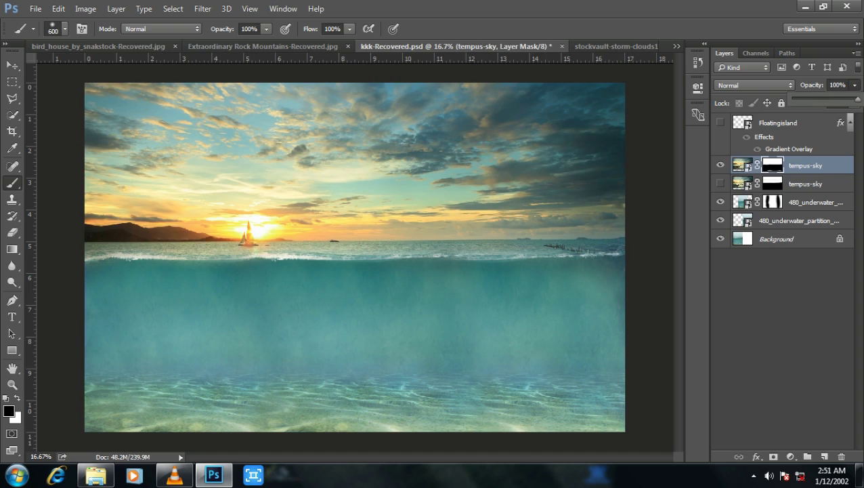
pyautogui.click(720, 184)
pyautogui.moveTo(366, 203); pyautogui.dragTo(351, 213)
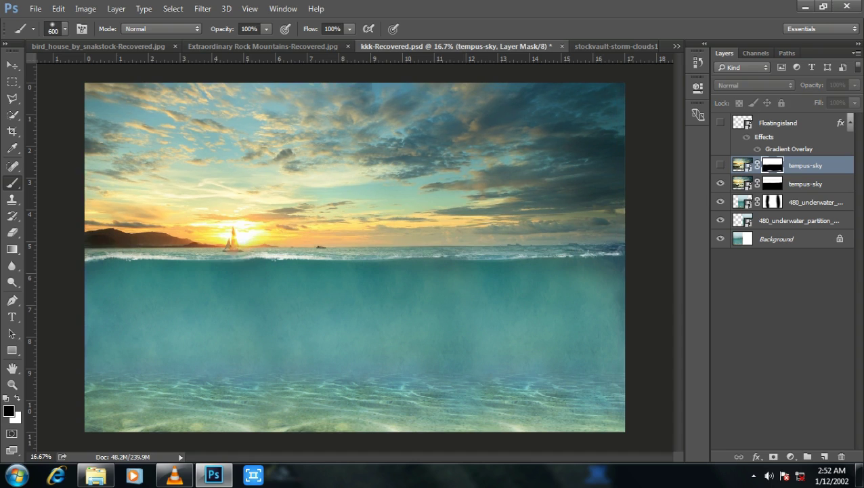
pyautogui.click(720, 165)
pyautogui.click(720, 164)
pyautogui.click(721, 164)
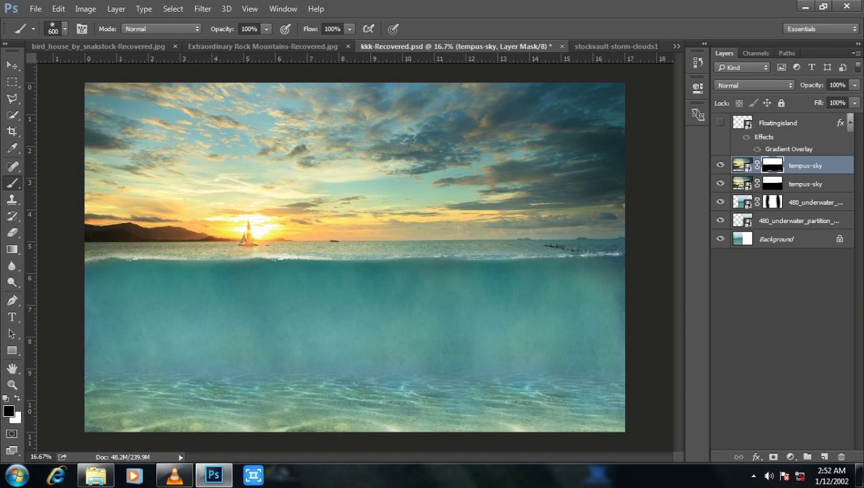
pyautogui.click(720, 165)
pyautogui.click(720, 165)
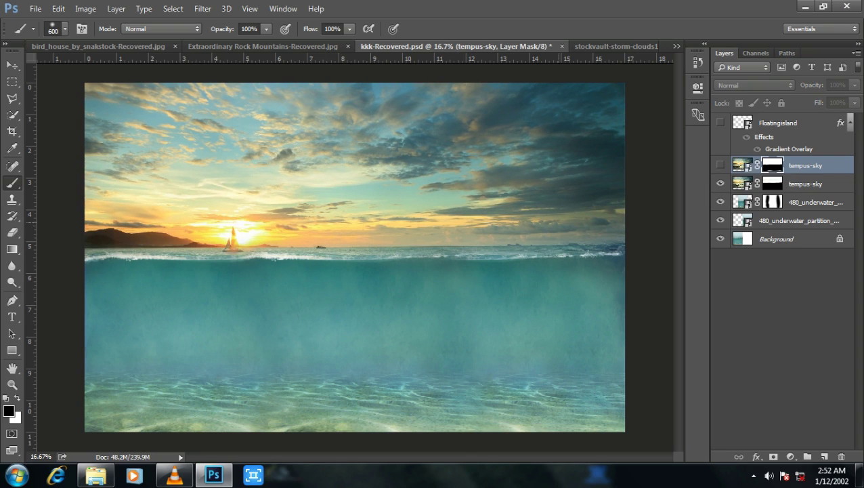
# Bring the floating_island_1 image from the source folder into the composition
pyautogui.click(96, 475)
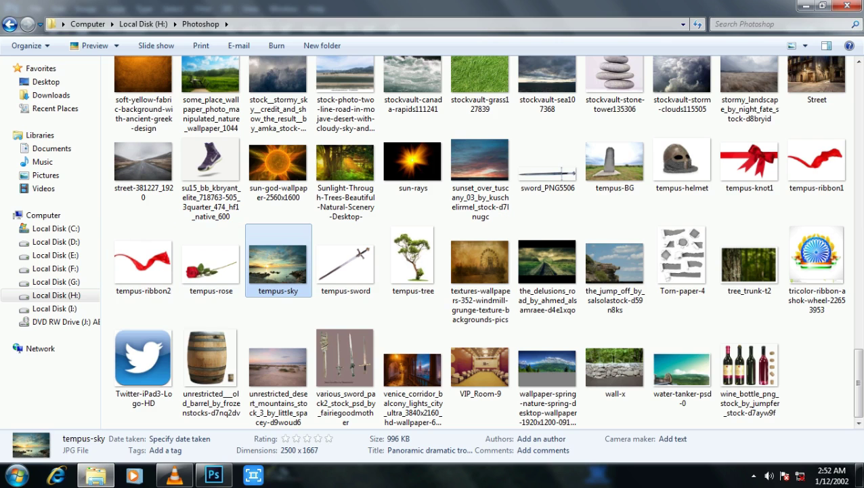
pyautogui.scroll(3, 345, 268)
pyautogui.scroll(-3, 345, 268)
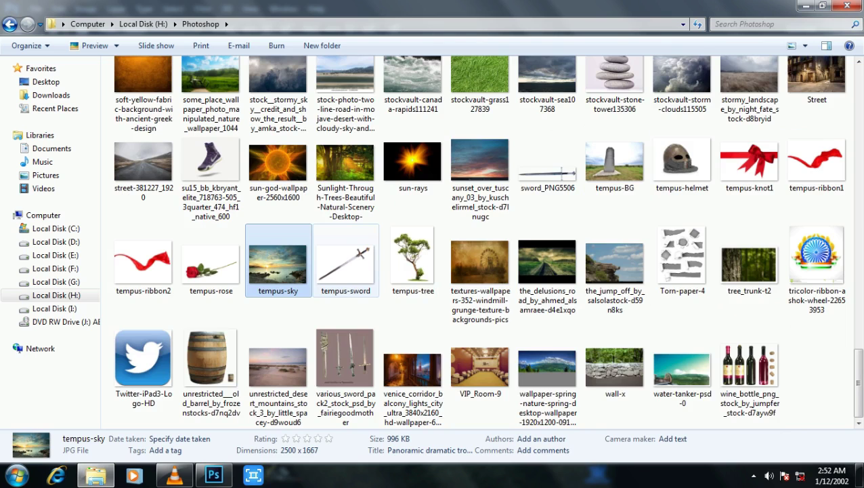
pyautogui.scroll(5, 345, 268)
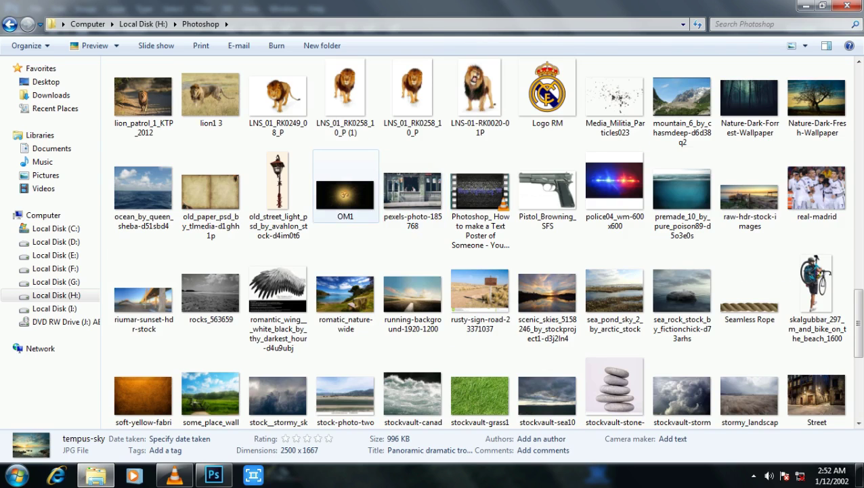
pyautogui.scroll(5, 346, 268)
pyautogui.moveTo(143, 179)
pyautogui.mouseDown()
pyautogui.moveTo(165, 204)
pyautogui.moveTo(214, 474)
pyautogui.moveTo(355, 257)
pyautogui.mouseUp()
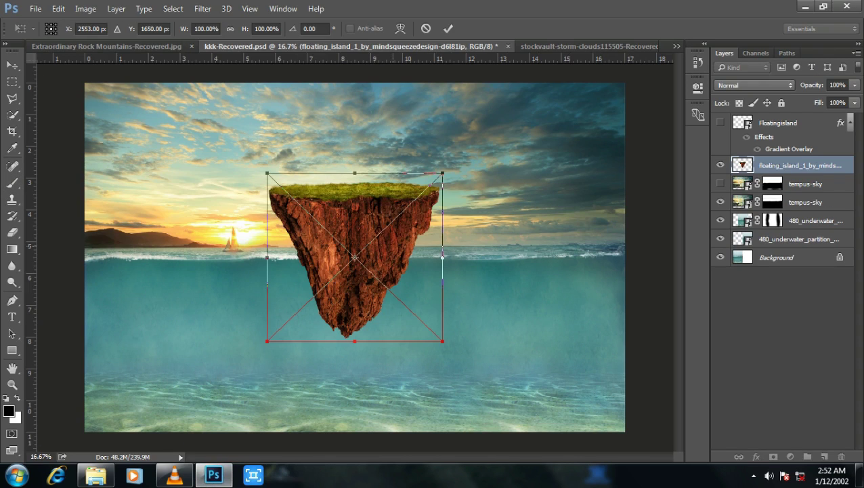
# Position the floating island right of centre, its grassy top just above the horizon
pyautogui.moveTo(441, 256); pyautogui.dragTo(592, 309)
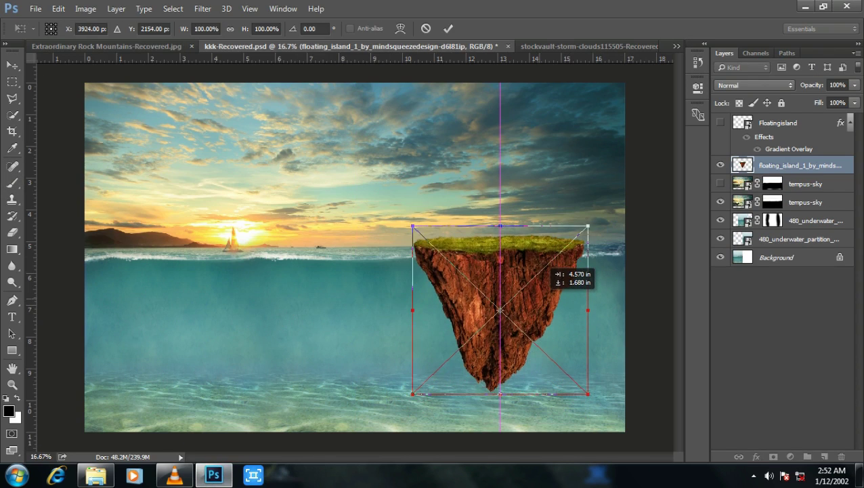
pyautogui.moveTo(542, 263); pyautogui.dragTo(543, 258)
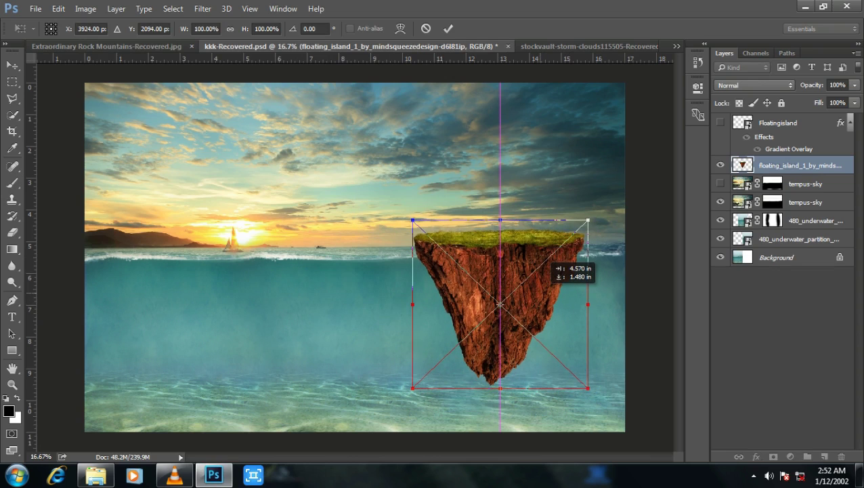
pyautogui.moveTo(544, 259); pyautogui.dragTo(533, 258)
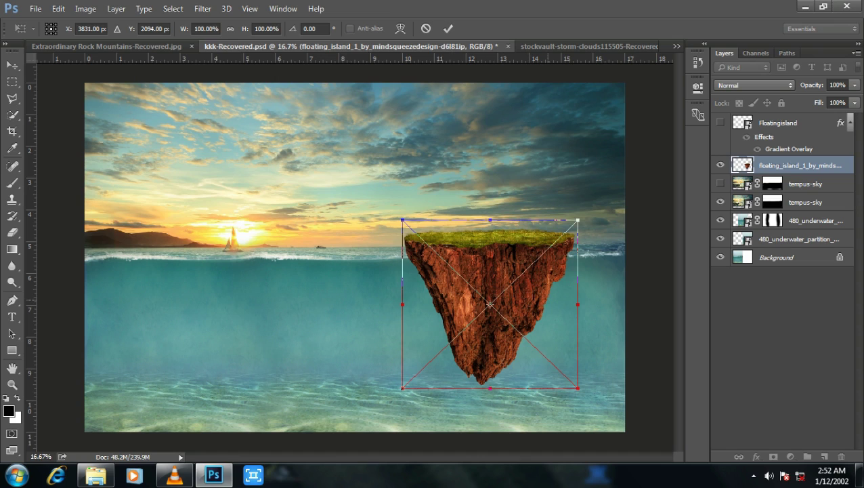
pyautogui.moveTo(557, 275); pyautogui.dragTo(546, 275)
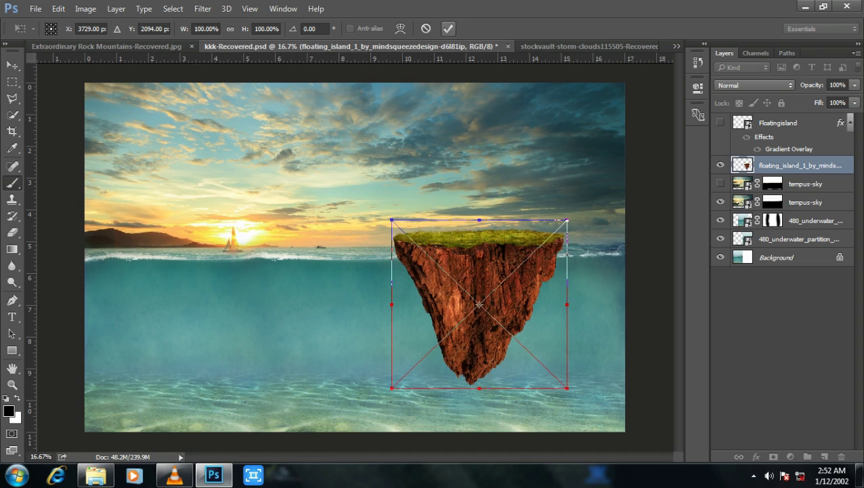
# Commit the island placement, hide floating_island_1 and show the Floatingisland layer
pyautogui.click(447, 29)
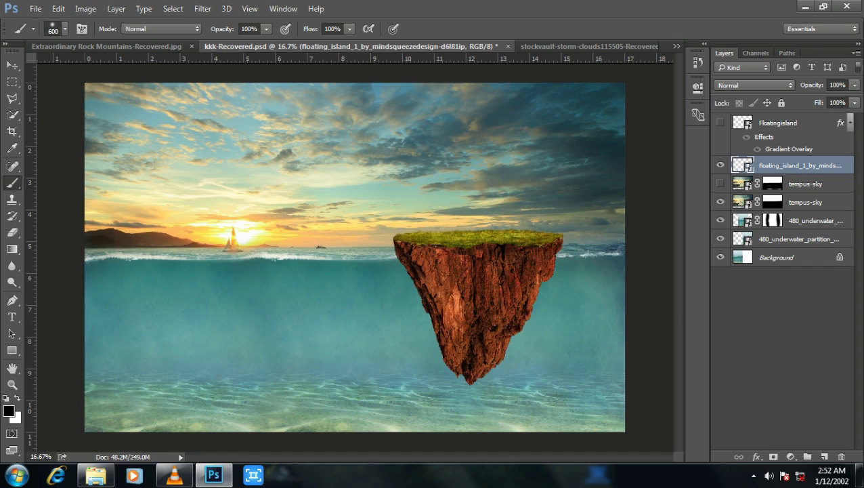
pyautogui.click(720, 165)
pyautogui.click(721, 122)
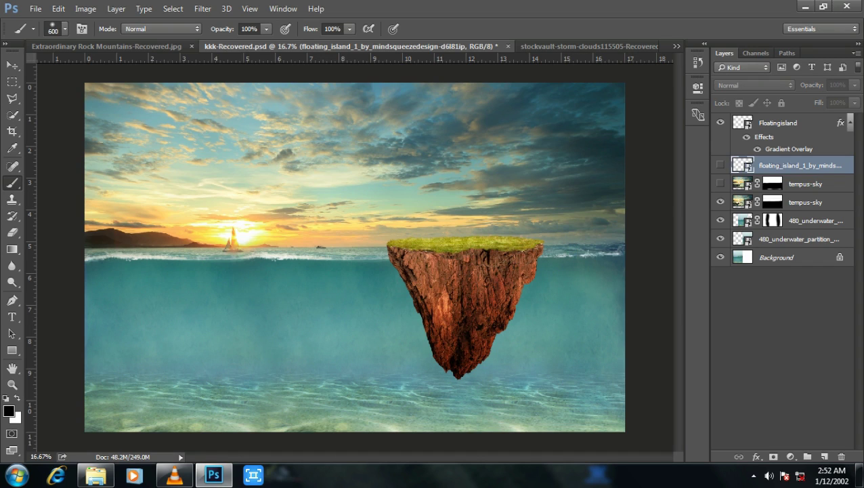
# Clear the Floatingisland layer's style to remove its gradient overlay
pyautogui.rightClick(764, 137)
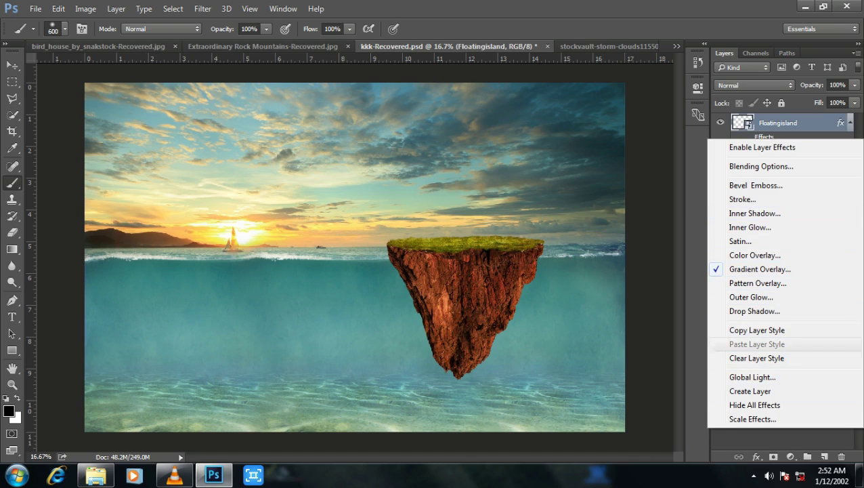
pyautogui.press('Escape')
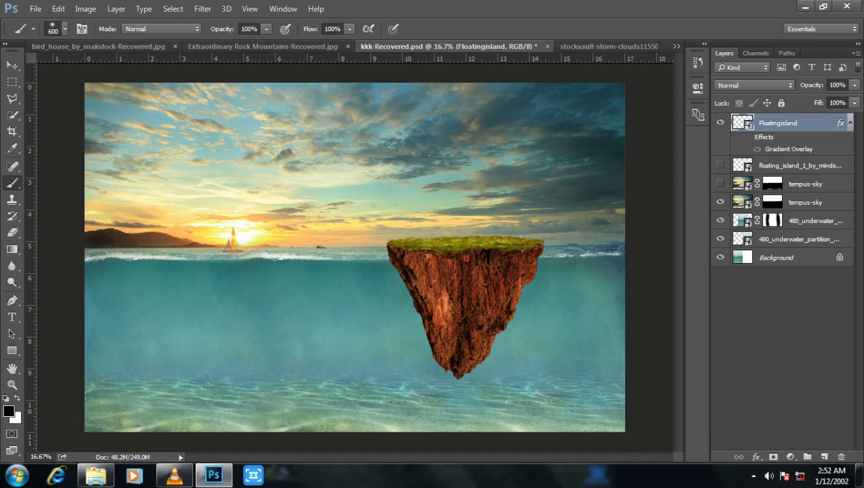
pyautogui.rightClick(764, 138)
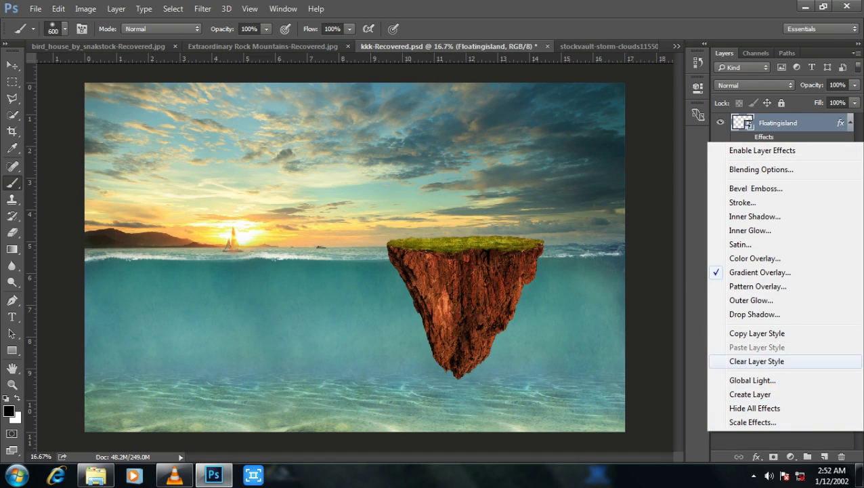
pyautogui.click(757, 361)
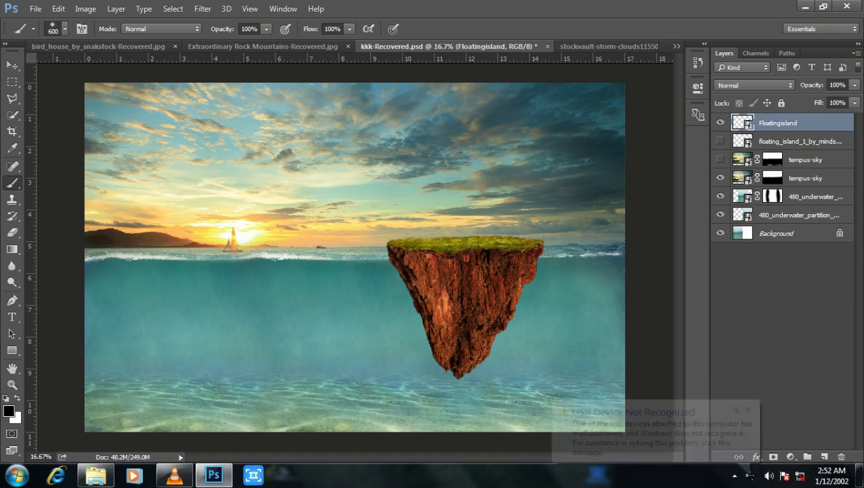
pyautogui.moveTo(806, 196)
pyautogui.mouseDown()
pyautogui.moveTo(807, 433)
pyautogui.moveTo(824, 456)
pyautogui.mouseUp()
# Move the underwater copy layer to the top of the stack and delete its mask
pyautogui.moveTo(806, 197); pyautogui.dragTo(807, 115)
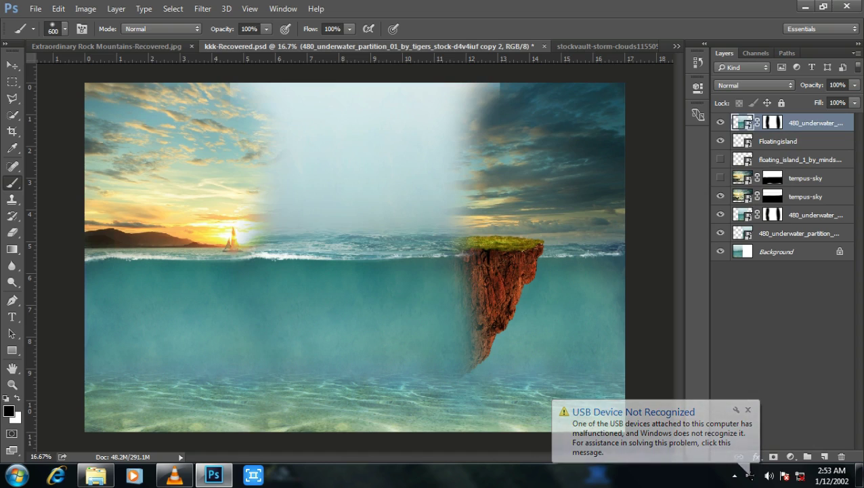
pyautogui.click(772, 122)
pyautogui.rightClick(772, 122)
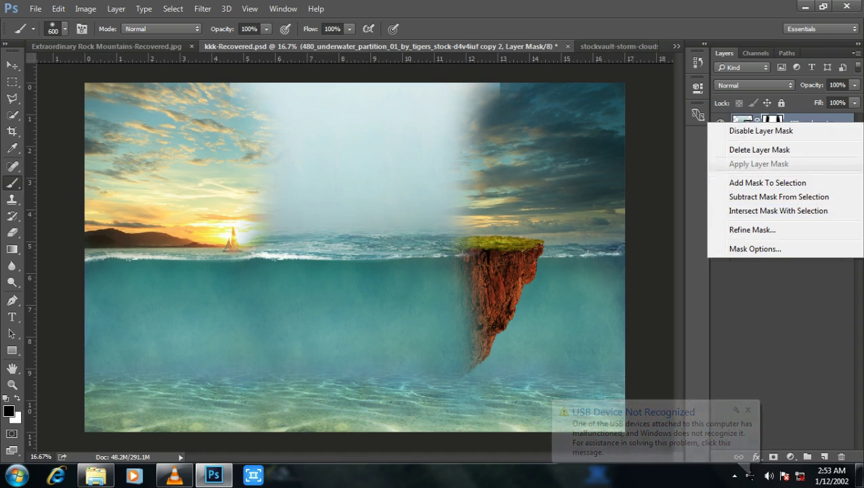
pyautogui.click(759, 150)
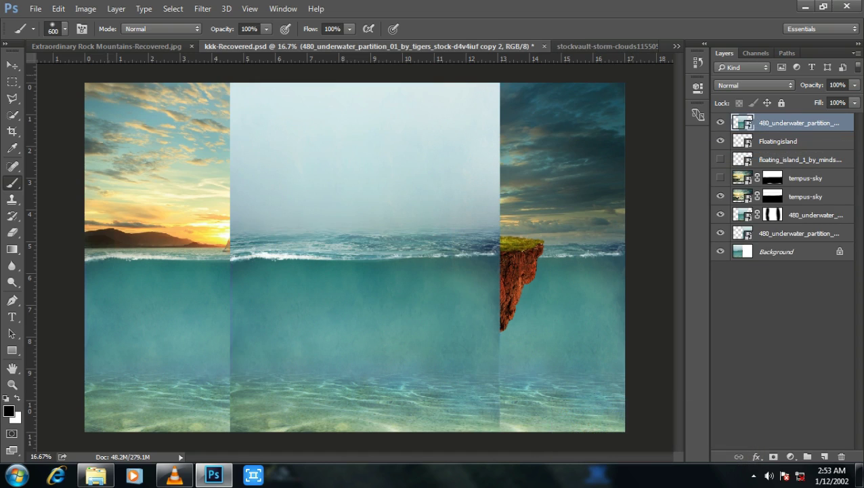
# Shift the top underwater layer to the right and give it a fresh white mask
pyautogui.click(11, 65)
pyautogui.moveTo(370, 220); pyautogui.dragTo(445, 218)
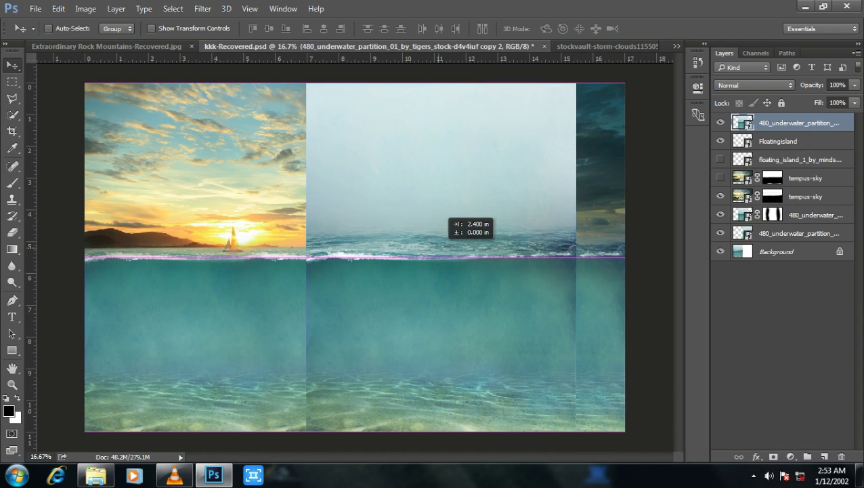
pyautogui.moveTo(445, 218); pyautogui.dragTo(461, 218)
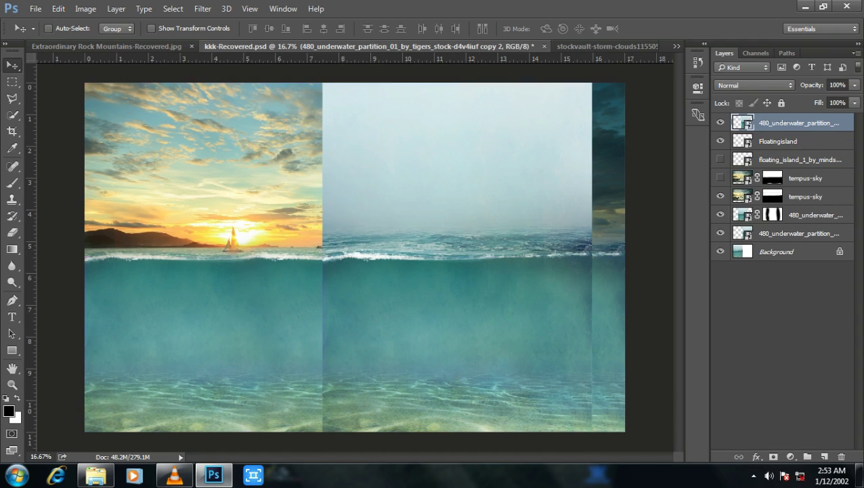
pyautogui.click(773, 457)
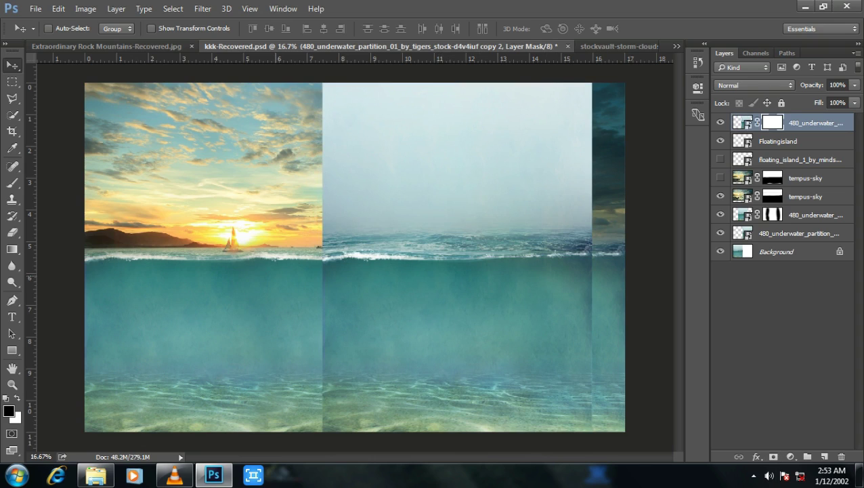
# Brush black on the top mask over the foggy sky, island horizon and both vertical seams
pyautogui.press('s')
pyautogui.press('b')
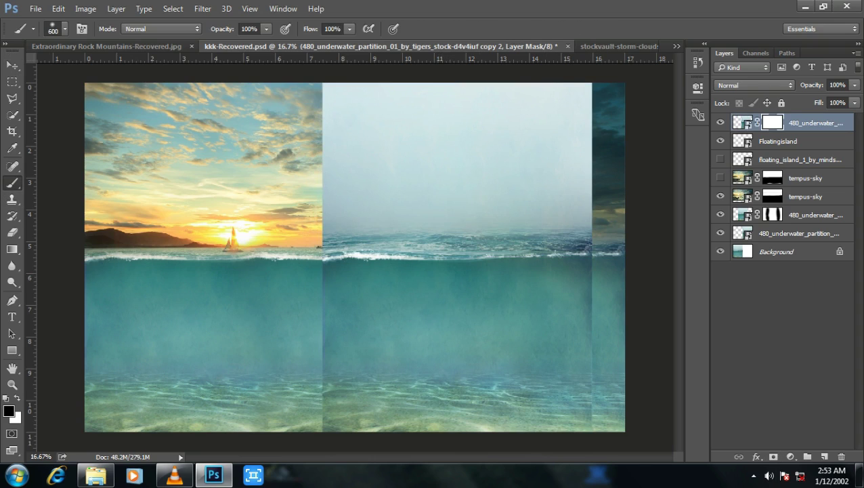
pyautogui.moveTo(339, 153)
pyautogui.mouseDown()
pyautogui.moveTo(515, 122)
pyautogui.moveTo(338, 94)
pyautogui.moveTo(502, 101)
pyautogui.moveTo(557, 156)
pyautogui.moveTo(555, 102)
pyautogui.moveTo(535, 145)
pyautogui.moveTo(590, 196)
pyautogui.moveTo(565, 224)
pyautogui.moveTo(532, 200)
pyautogui.moveTo(548, 170)
pyautogui.moveTo(554, 174)
pyautogui.mouseUp()
pyautogui.moveTo(535, 217)
pyautogui.mouseDown()
pyautogui.moveTo(481, 251)
pyautogui.moveTo(508, 252)
pyautogui.moveTo(420, 251)
pyautogui.moveTo(332, 224)
pyautogui.moveTo(325, 237)
pyautogui.mouseUp()
pyautogui.moveTo(406, 180)
pyautogui.mouseDown()
pyautogui.moveTo(535, 169)
pyautogui.moveTo(528, 191)
pyautogui.mouseUp()
pyautogui.moveTo(586, 252); pyautogui.dragTo(585, 420)
pyautogui.moveTo(325, 423); pyautogui.dragTo(318, 268)
pyautogui.moveTo(330, 357); pyautogui.dragTo(331, 332)
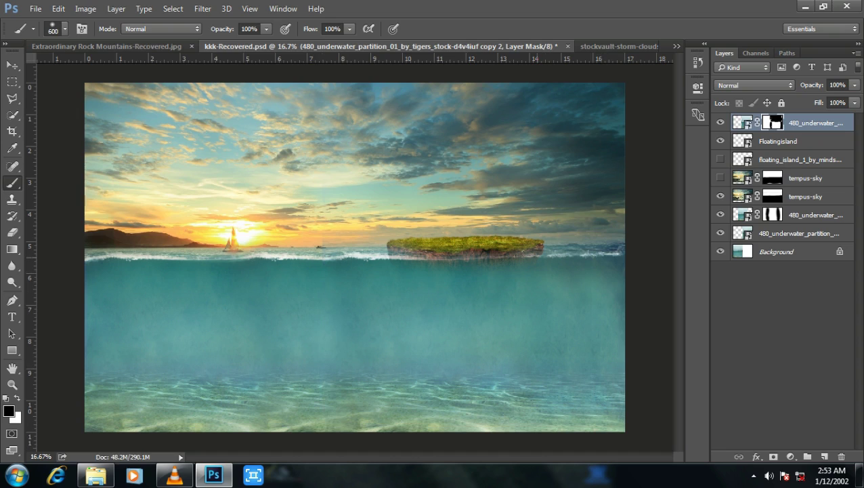
pyautogui.click(855, 85)
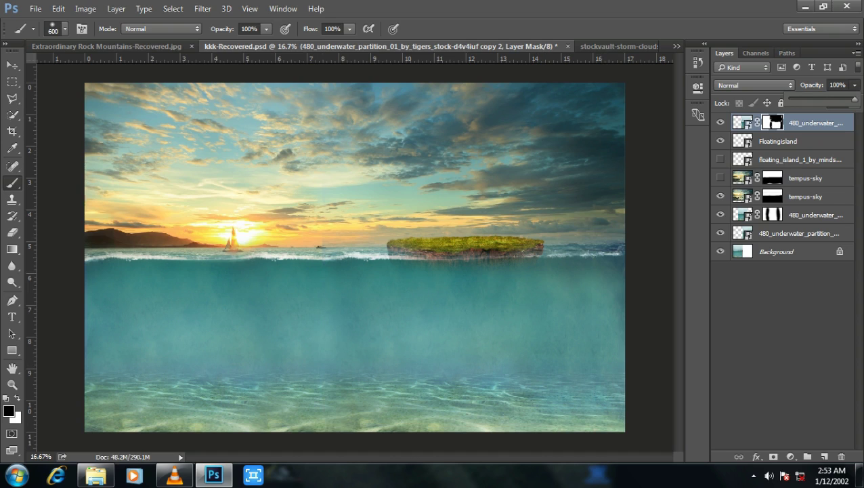
# Lower the top underwater layer's opacity to 32% and zoom in on the island
pyautogui.moveTo(855, 100); pyautogui.dragTo(822, 100)
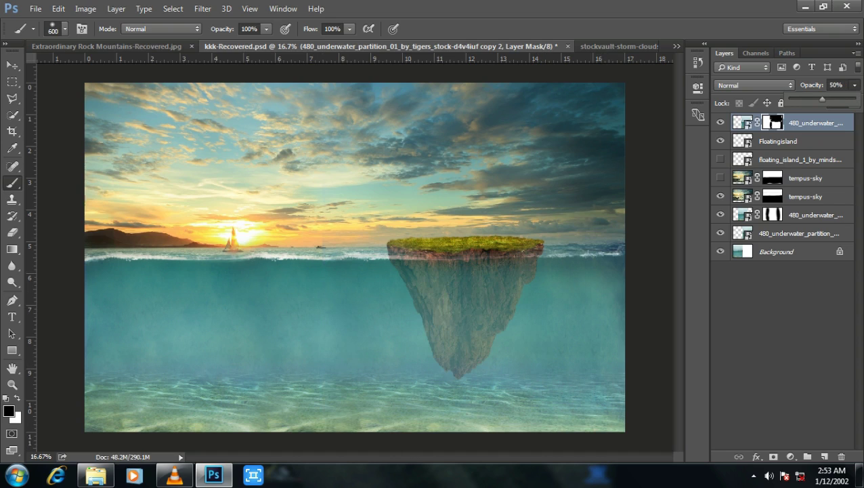
pyautogui.moveTo(822, 100); pyautogui.dragTo(811, 99)
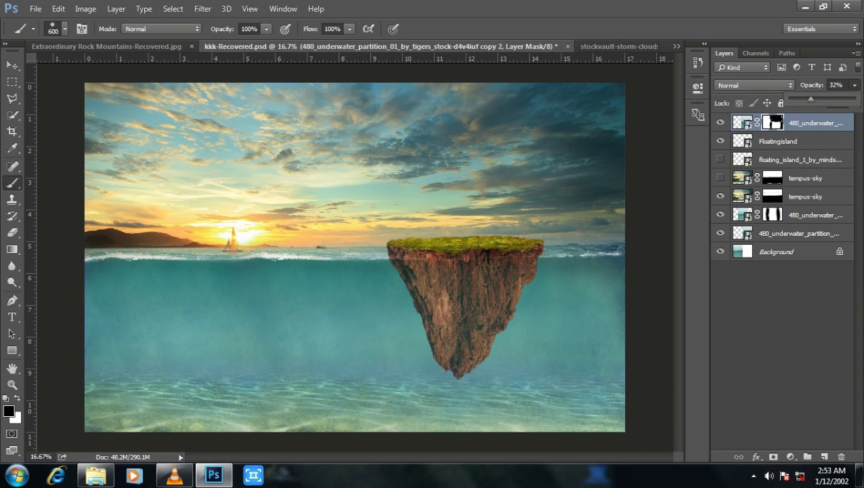
pyautogui.hotkey('ctrl', '+')
pyautogui.hotkey('ctrl', '+')
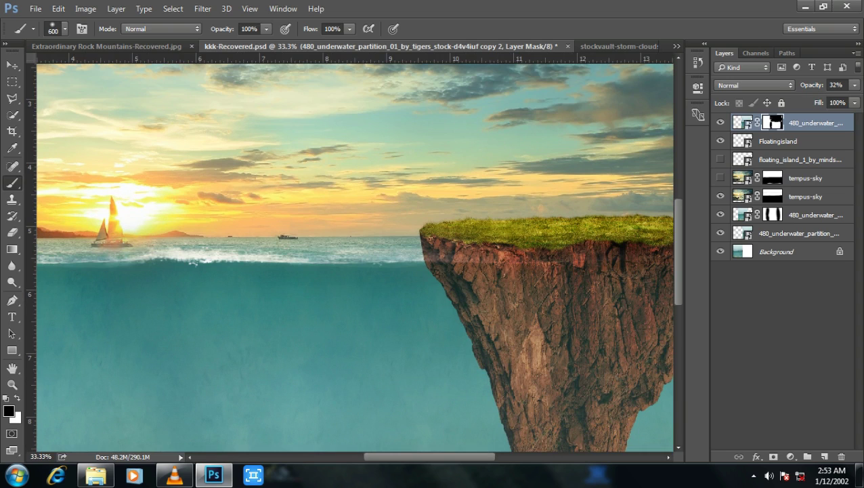
# With a 500 brush, darken the mask along the island's top, then restore the waterline strip in white
pyautogui.hscroll(2, 355, 258)
pyautogui.hscroll(3, 355, 258)
pyautogui.press('[')
pyautogui.press('[')
pyautogui.press('[')
pyautogui.press('[')
pyautogui.moveTo(498, 257); pyautogui.dragTo(400, 258)
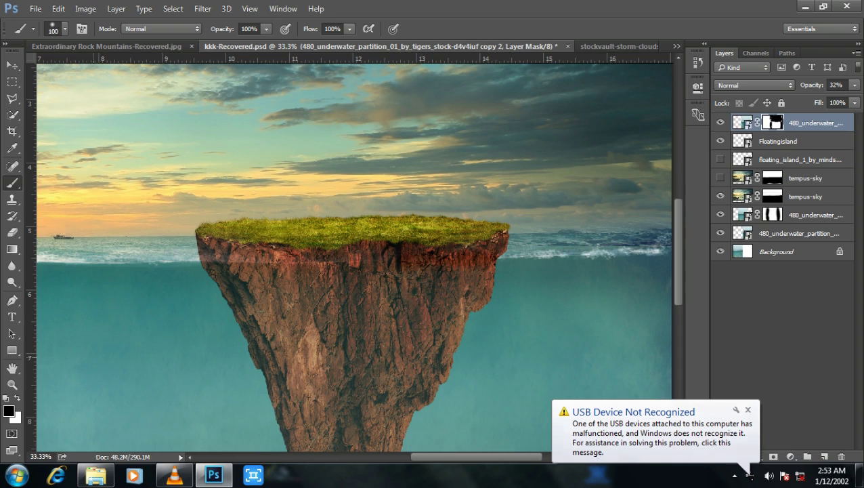
pyautogui.press('z')
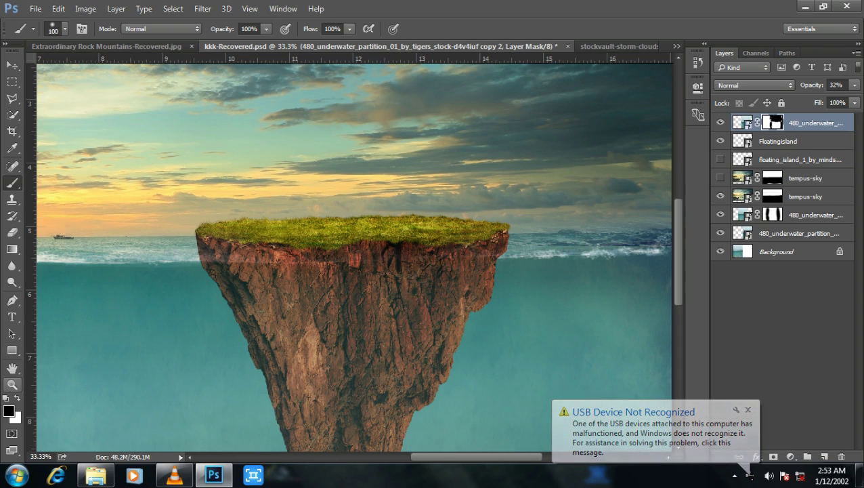
pyautogui.press('x')
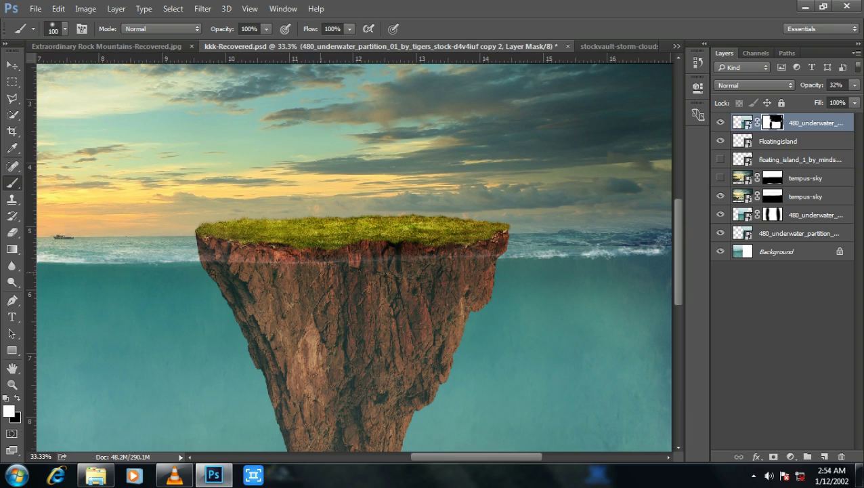
pyautogui.moveTo(405, 253); pyautogui.dragTo(448, 253)
# Raise the overlay to 49% opacity, paint black along the island's rim, and zoom out
pyautogui.click(855, 85)
pyautogui.moveTo(815, 99); pyautogui.dragTo(825, 99)
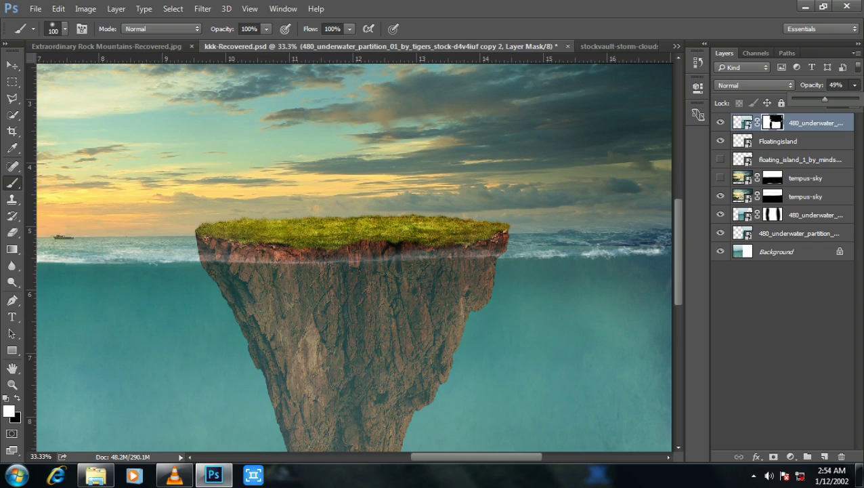
pyautogui.press('x')
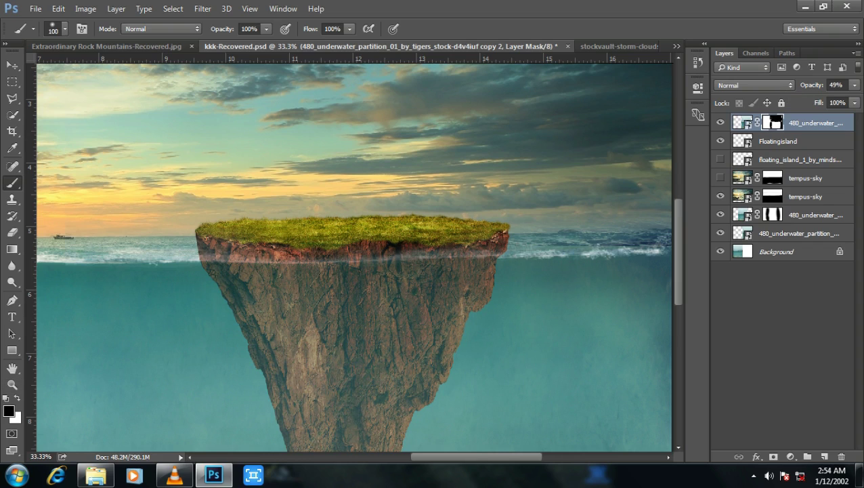
pyautogui.moveTo(501, 247)
pyautogui.mouseDown()
pyautogui.moveTo(200, 243)
pyautogui.moveTo(213, 255)
pyautogui.moveTo(252, 254)
pyautogui.mouseUp()
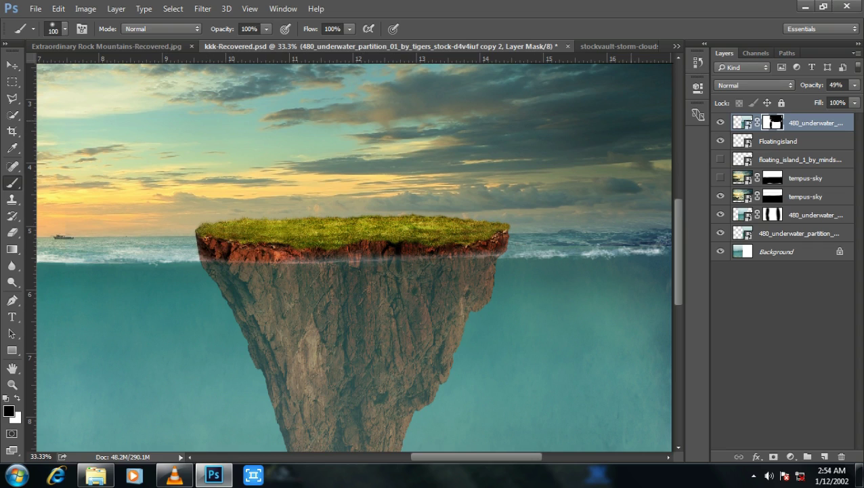
pyautogui.hotkey('ctrl', '-')
pyautogui.hotkey('ctrl', '-')
pyautogui.hotkey('ctrl', '-')
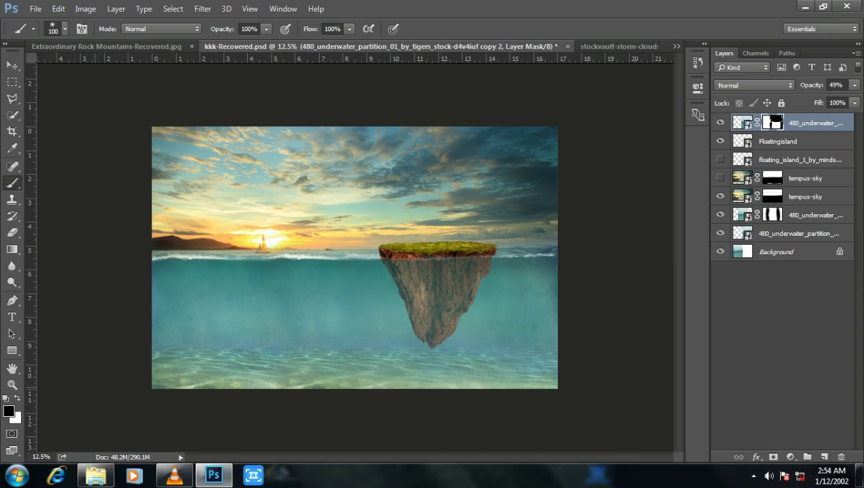
pyautogui.click(95, 474)
# Drag the ficushilii02L image from the Tree folder into the Photoshop composite
pyautogui.scroll(-3, 211, 271)
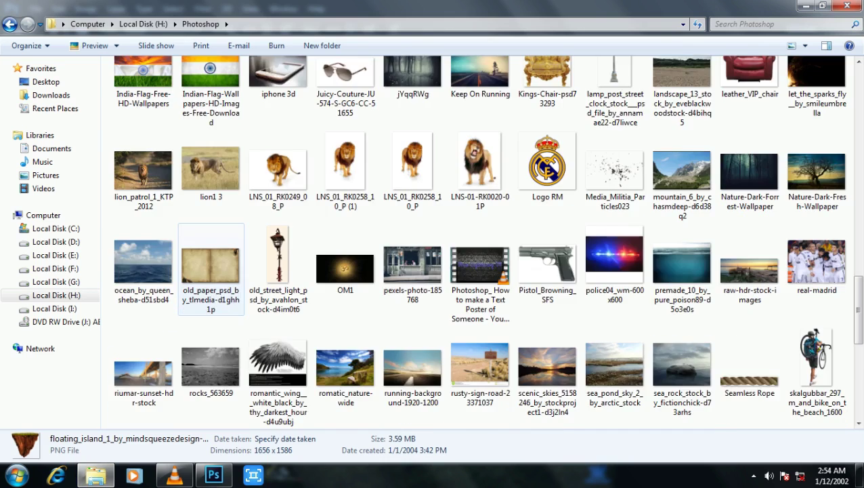
pyautogui.scroll(2, 210, 271)
pyautogui.scroll(8, 211, 271)
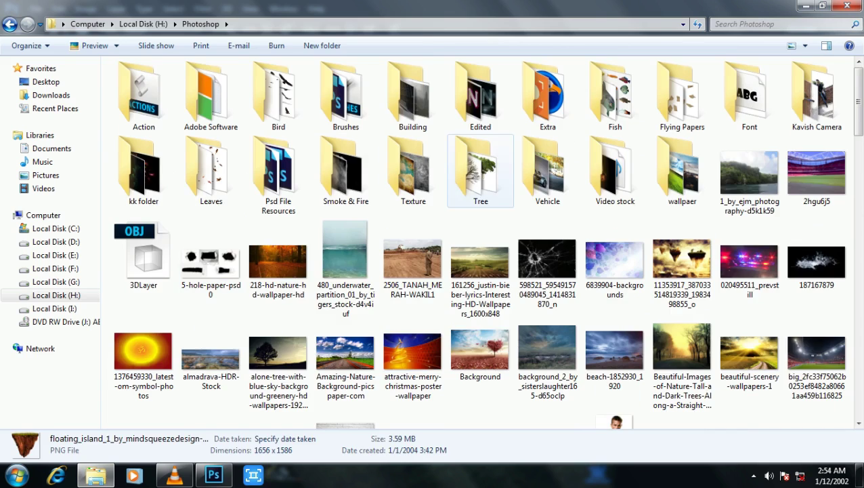
pyautogui.doubleClick(480, 169)
pyautogui.click(211, 95)
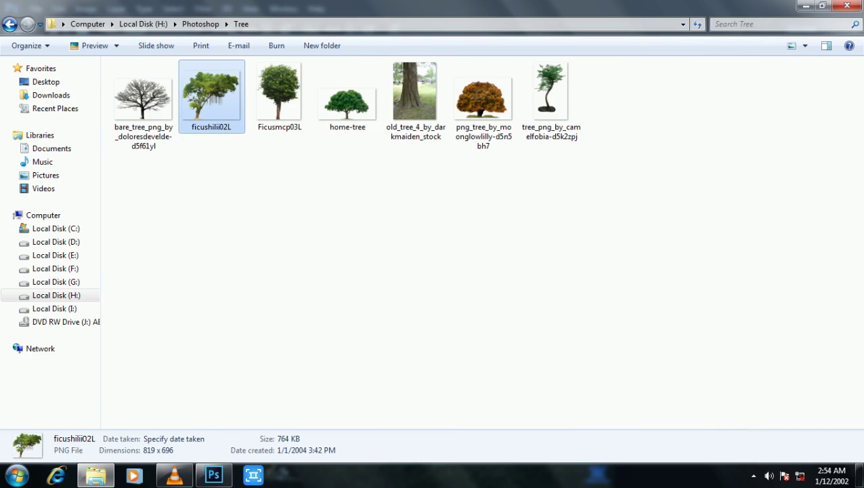
pyautogui.moveTo(212, 94); pyautogui.dragTo(214, 474)
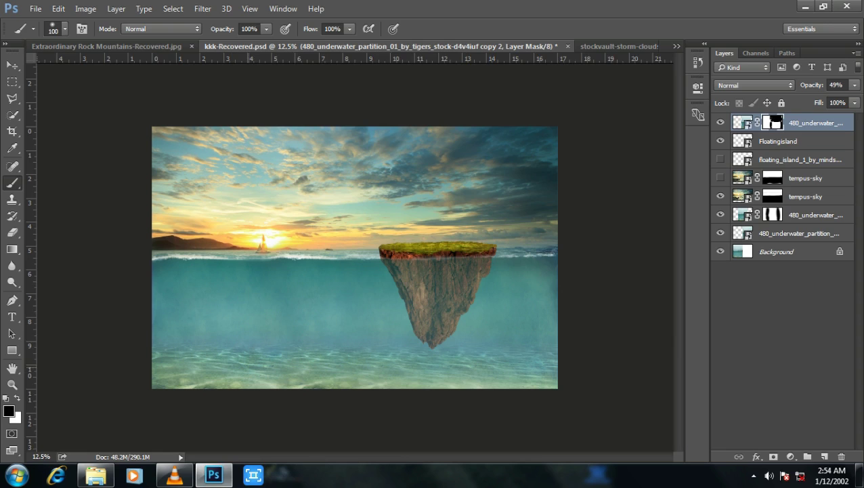
pyautogui.moveTo(214, 474); pyautogui.dragTo(355, 258)
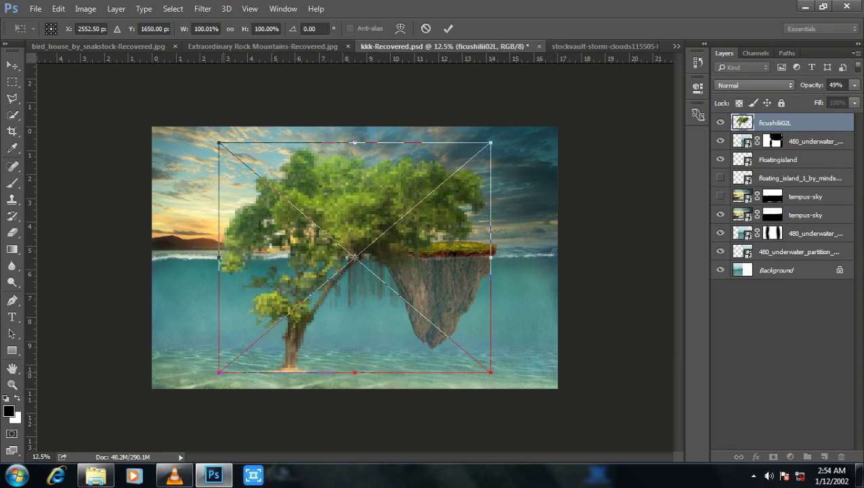
# Scale the ficushilii02L tree to about 8% and seat its trunk on the island's grass
pyautogui.moveTo(219, 372); pyautogui.dragTo(426, 197)
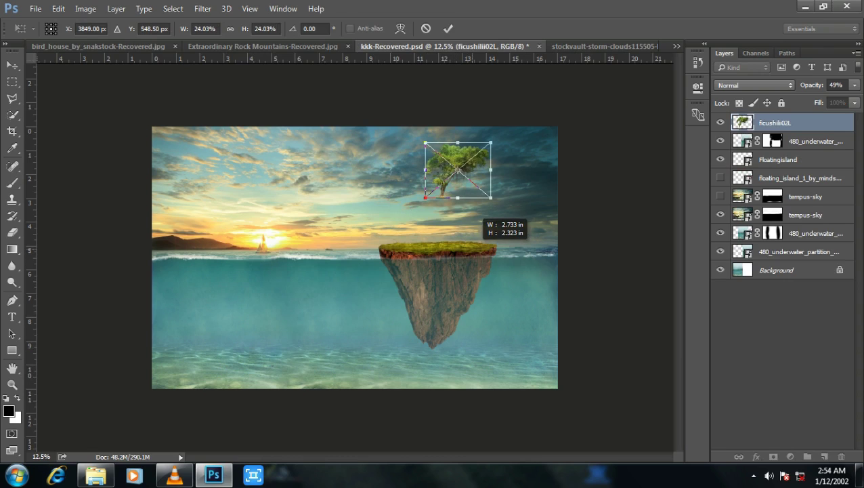
pyautogui.moveTo(457, 171); pyautogui.dragTo(409, 218)
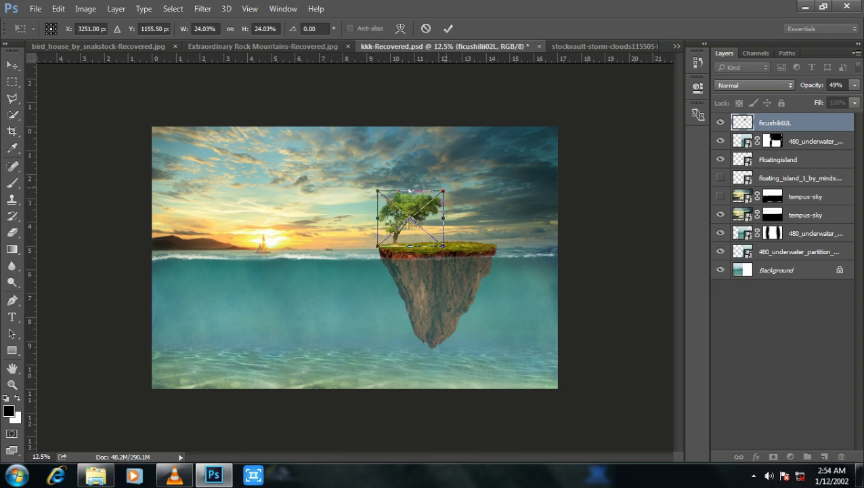
pyautogui.moveTo(443, 191); pyautogui.dragTo(416, 214)
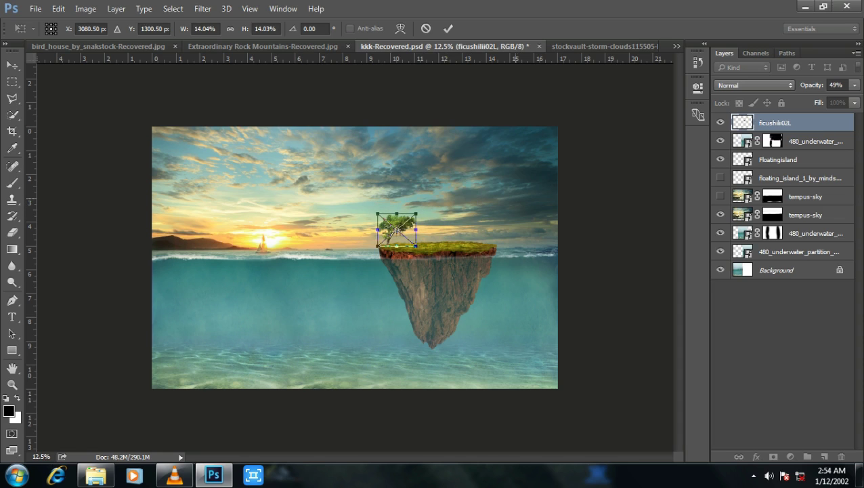
pyautogui.hotkey('ctrl', '+')
pyautogui.hotkey('ctrl', '+')
pyautogui.hotkey('ctrl', '+')
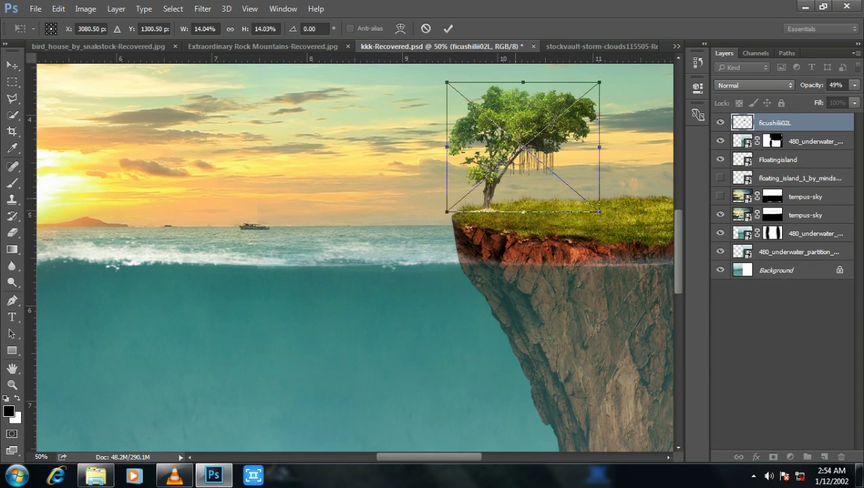
pyautogui.moveTo(447, 82); pyautogui.dragTo(508, 135)
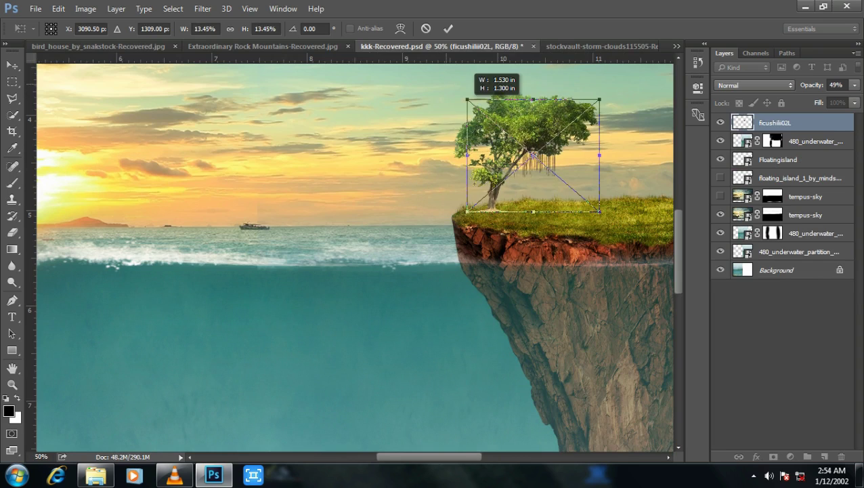
pyautogui.press('Left')
pyautogui.press('Left')
pyautogui.press('Left')
pyautogui.moveTo(554, 175); pyautogui.dragTo(545, 166)
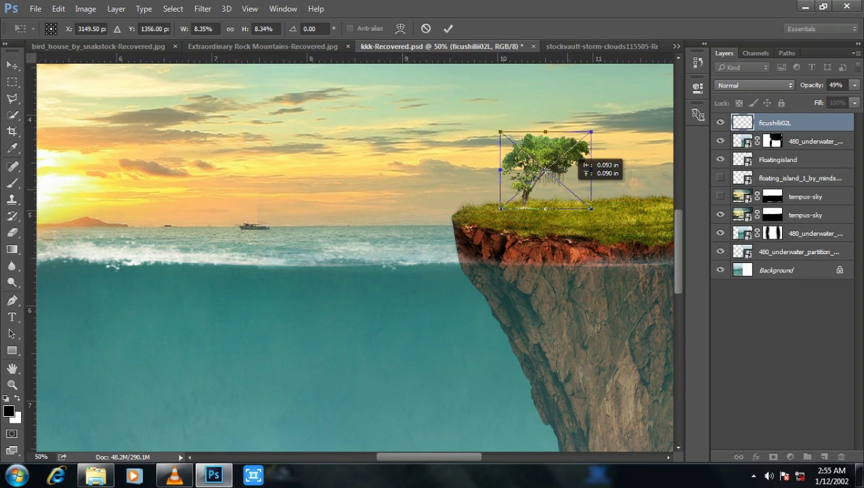
pyautogui.moveTo(545, 166); pyautogui.dragTo(548, 173)
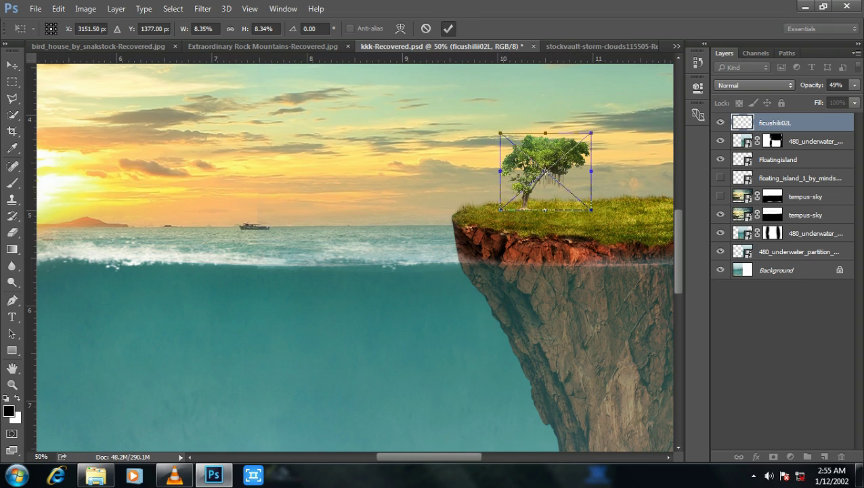
pyautogui.click(447, 28)
pyautogui.press('b')
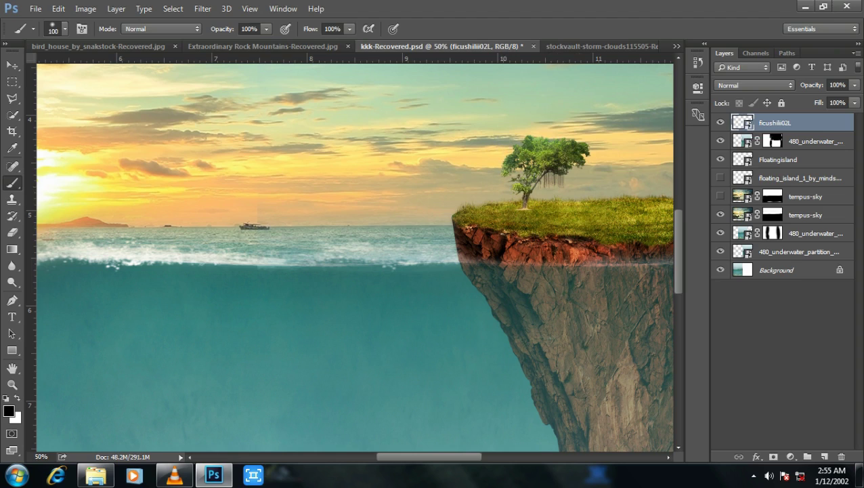
# Add a layer mask to the tree and paint out its trunk base in black
pyautogui.click(773, 457)
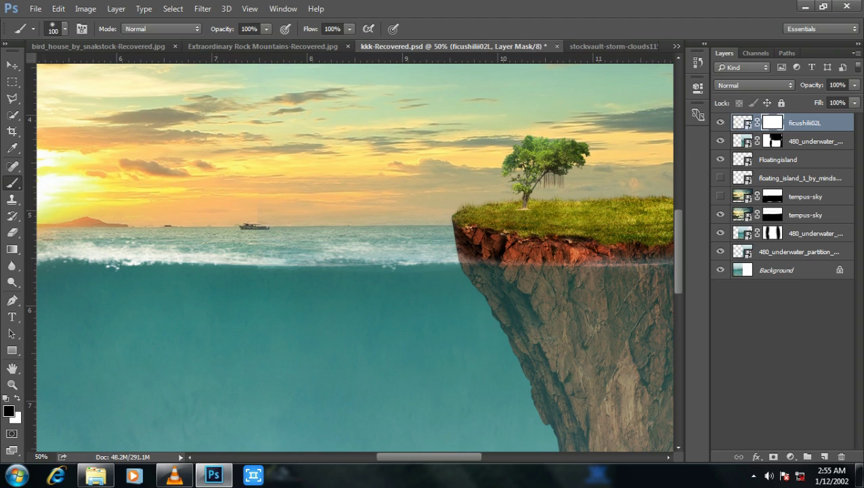
pyautogui.moveTo(540, 211); pyautogui.dragTo(526, 214)
pyautogui.hscroll(5, 354, 256)
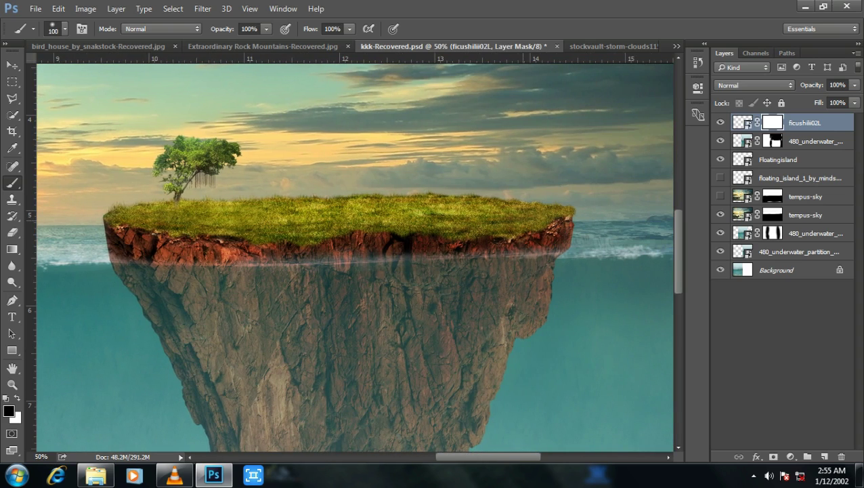
pyautogui.hotkey('ctrl', '-')
pyautogui.hotkey('ctrl', '-')
pyautogui.hotkey('ctrl', '-')
pyautogui.hotkey('ctrl', '+')
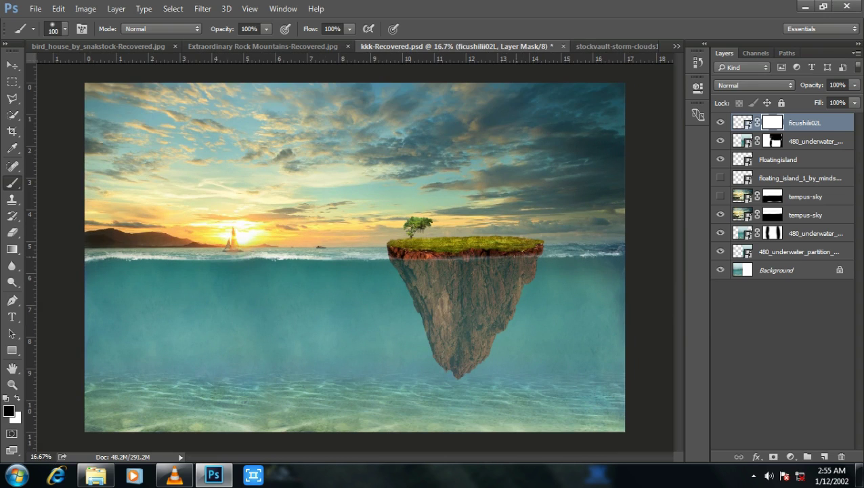
pyautogui.click(754, 476)
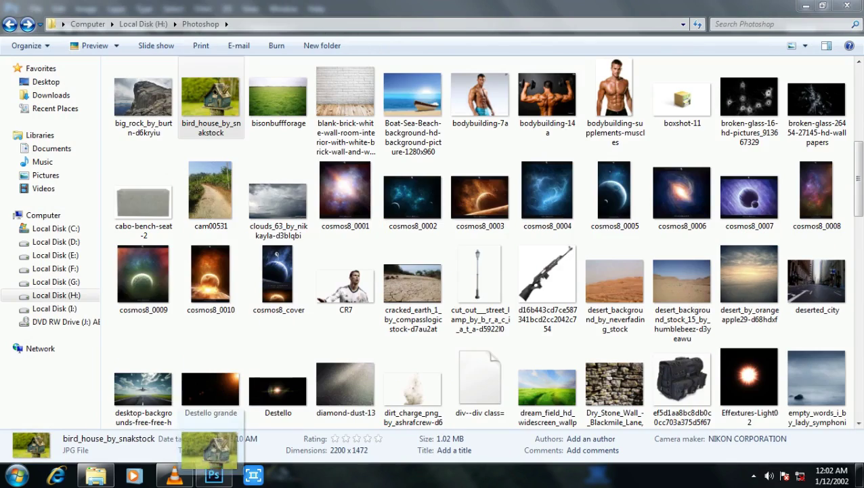
# Drag bird_house_by_snakstock from Explorer into Photoshop as a new document
pyautogui.moveTo(264, 271)
pyautogui.mouseDown()
pyautogui.moveTo(214, 474)
pyautogui.moveTo(681, 60)
pyautogui.mouseUp()
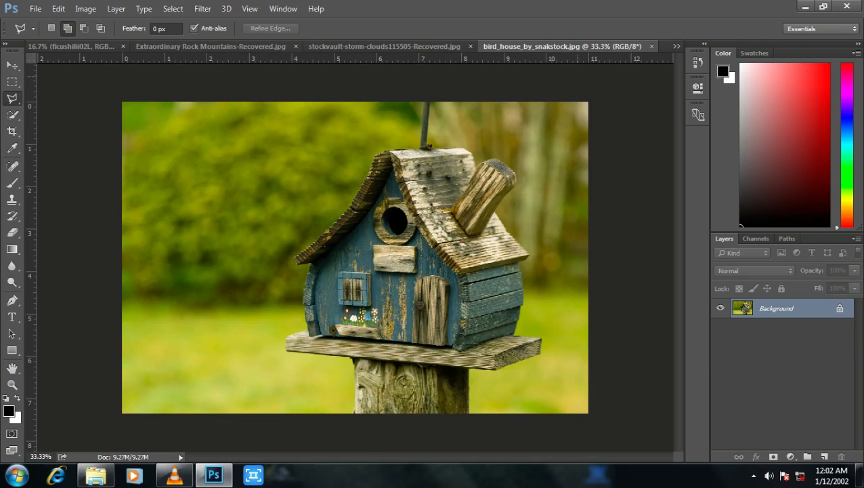
# Set up Quick Selection (W) in Add to Selection mode and zoom in on the birdhouse
pyautogui.click(12, 98)
pyautogui.scroll(1, 366, 179)
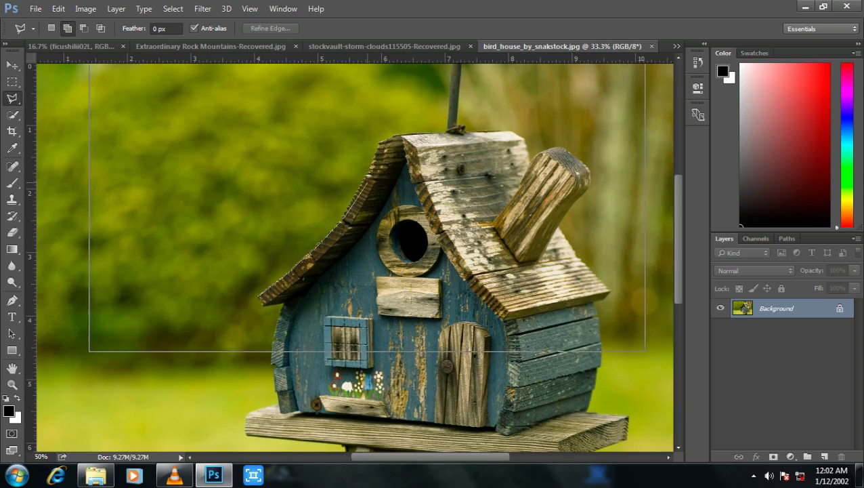
pyautogui.scroll(1, 366, 180)
pyautogui.scroll(1, 368, 188)
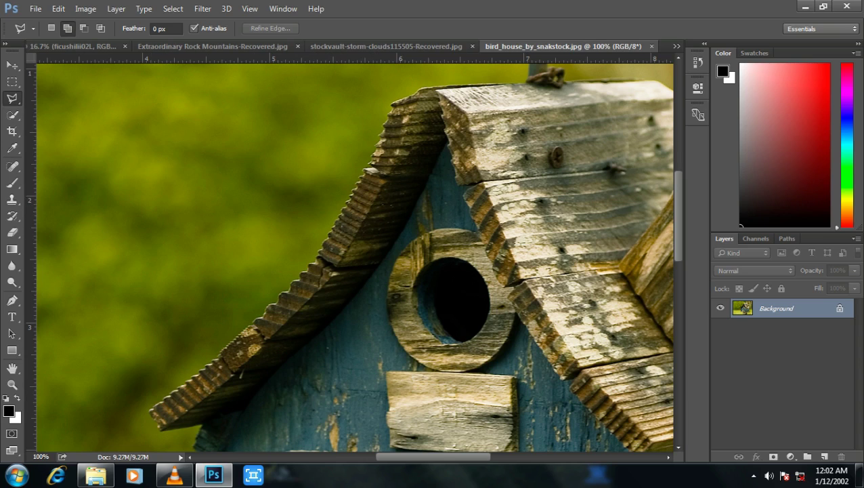
pyautogui.press('w')
pyautogui.click(73, 28)
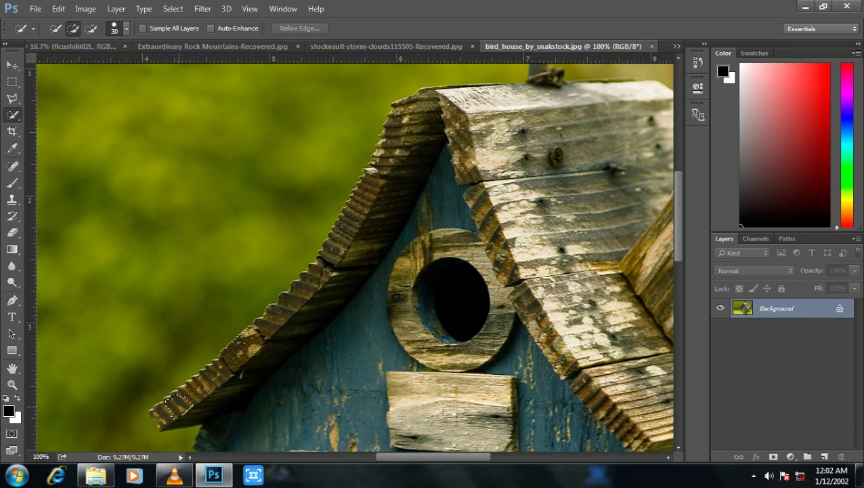
# Brush a selection over both roof panels and the plank below the entrance hole
pyautogui.moveTo(177, 401); pyautogui.dragTo(162, 414)
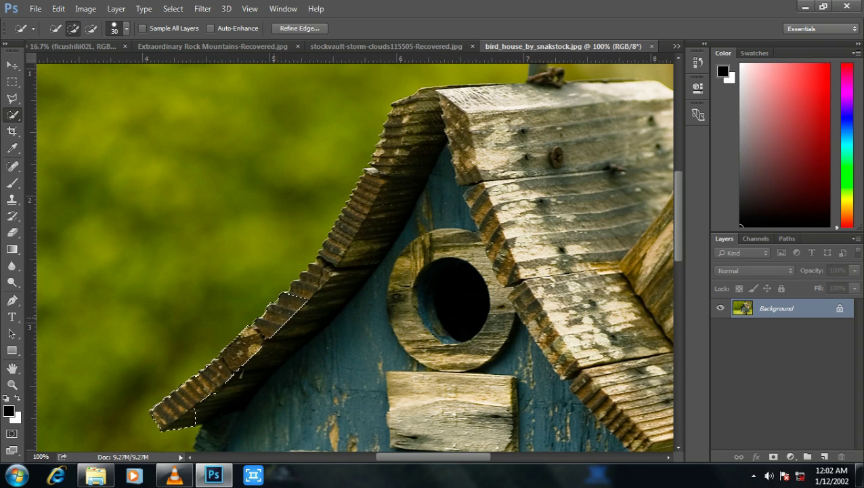
pyautogui.moveTo(293, 310)
pyautogui.mouseDown()
pyautogui.moveTo(342, 248)
pyautogui.moveTo(312, 298)
pyautogui.mouseUp()
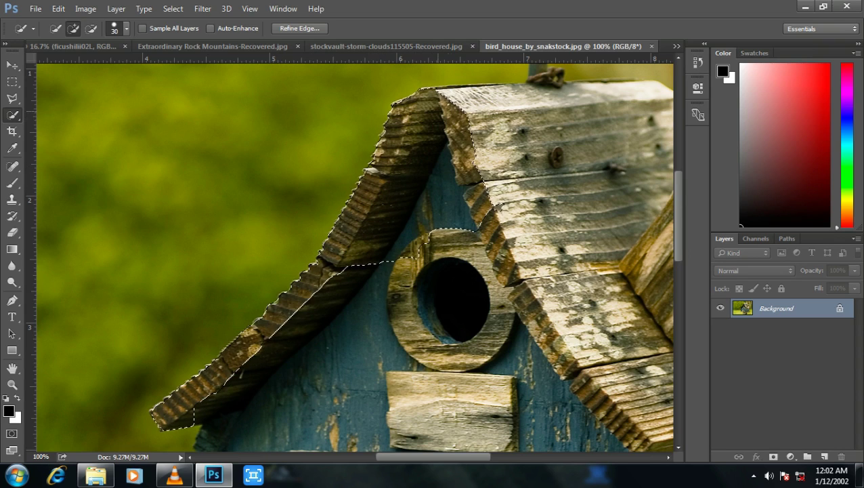
pyautogui.click(500, 98)
pyautogui.moveTo(505, 111); pyautogui.dragTo(630, 105)
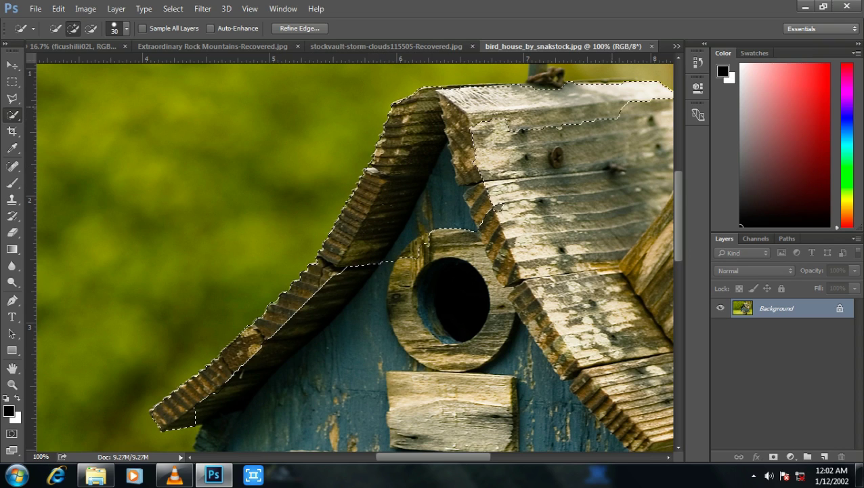
pyautogui.moveTo(488, 224); pyautogui.dragTo(596, 257)
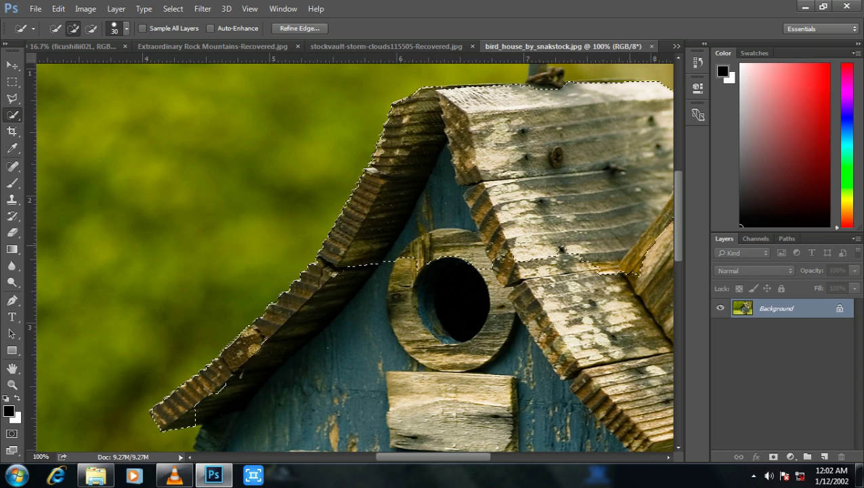
pyautogui.moveTo(287, 318); pyautogui.dragTo(287, 146)
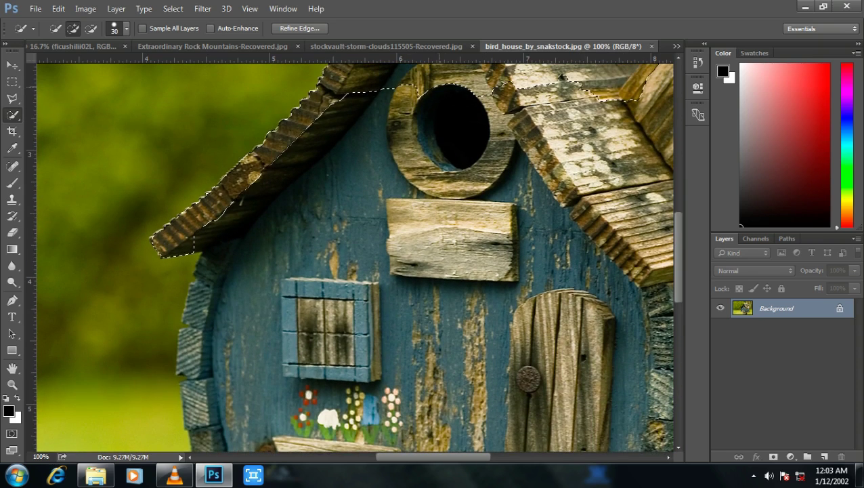
pyautogui.press(']')
pyautogui.press(']')
pyautogui.press(']')
pyautogui.press(']')
pyautogui.press(']')
pyautogui.press(']')
pyautogui.press(']')
pyautogui.click(450, 240)
# Extend the selection over the entrance hole, blue wall, door and right-side planks
pyautogui.click(451, 135)
pyautogui.press(']')
pyautogui.press(']')
pyautogui.press(']')
pyautogui.moveTo(406, 304); pyautogui.dragTo(271, 339)
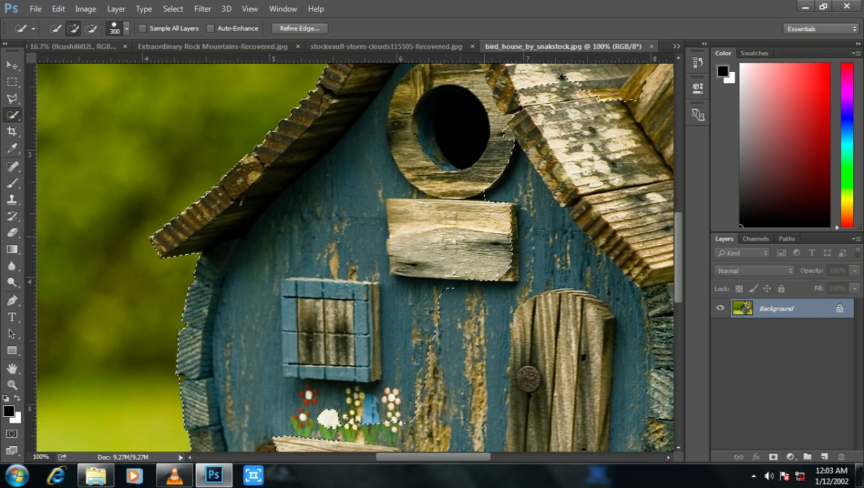
pyautogui.click(596, 224)
pyautogui.click(538, 329)
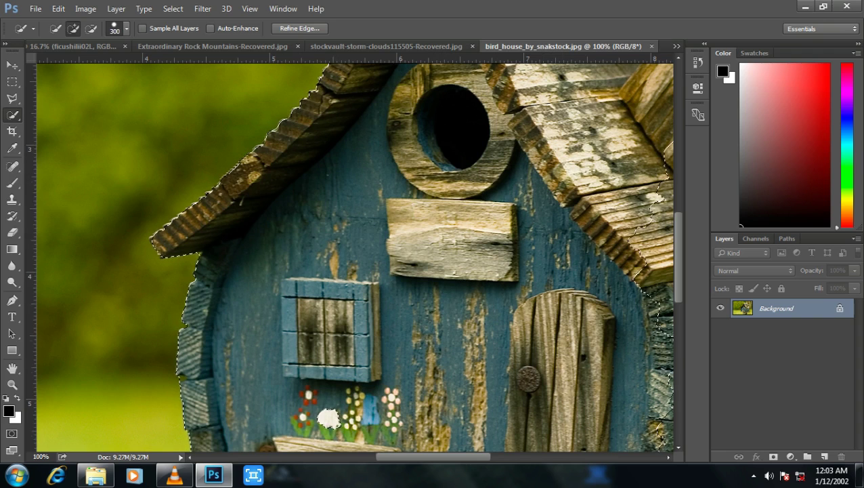
pyautogui.scroll(-5, 349, 258)
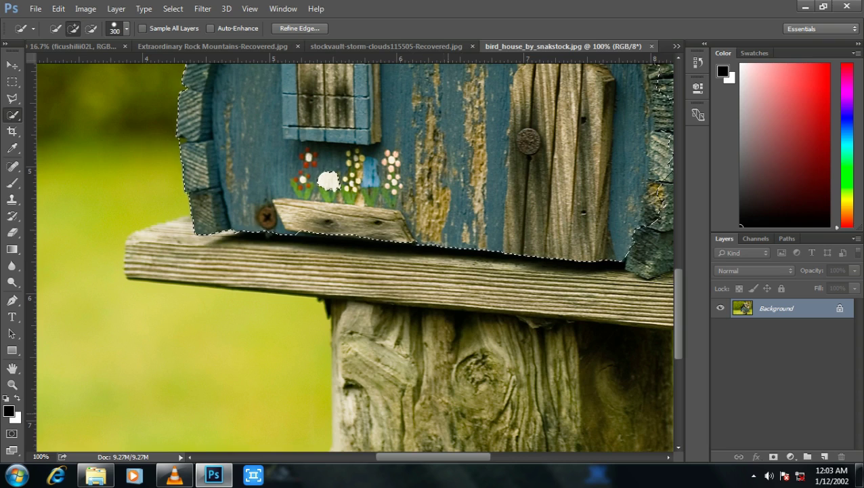
pyautogui.hscroll(6, 354, 256)
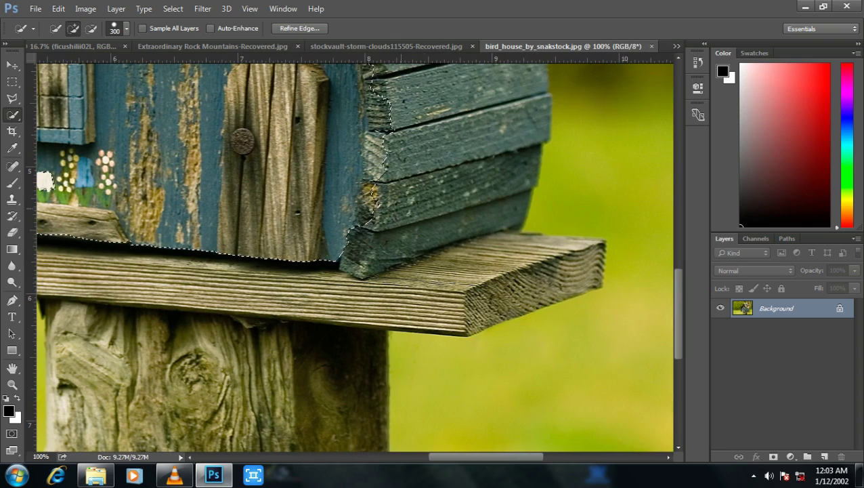
pyautogui.click(400, 156)
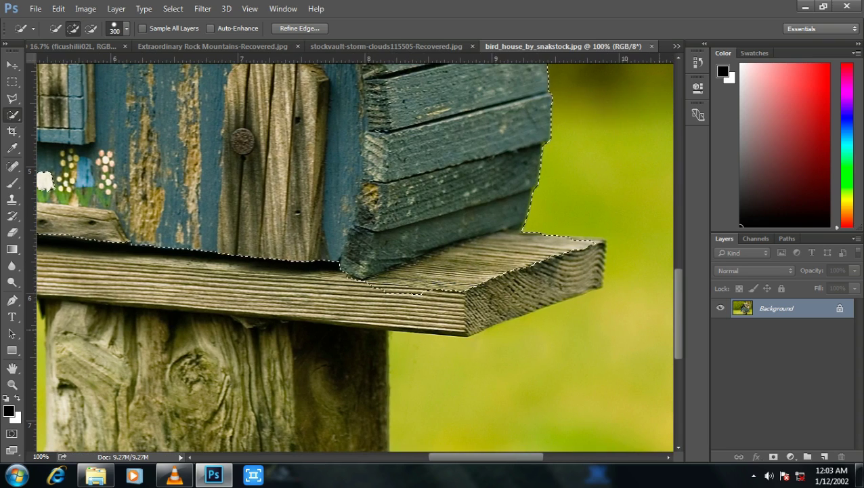
# Add the right roof and the wooden post on top using a smaller brush
pyautogui.scroll(3, 353, 256)
pyautogui.scroll(1, 354, 256)
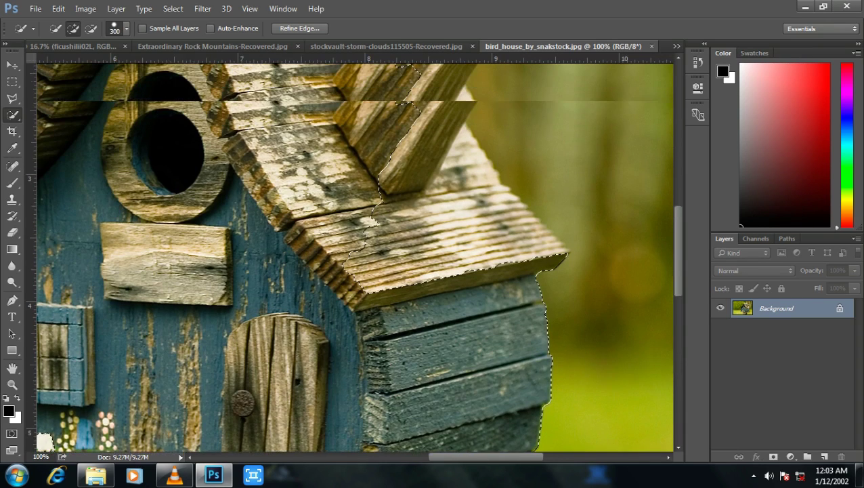
pyautogui.click(382, 216)
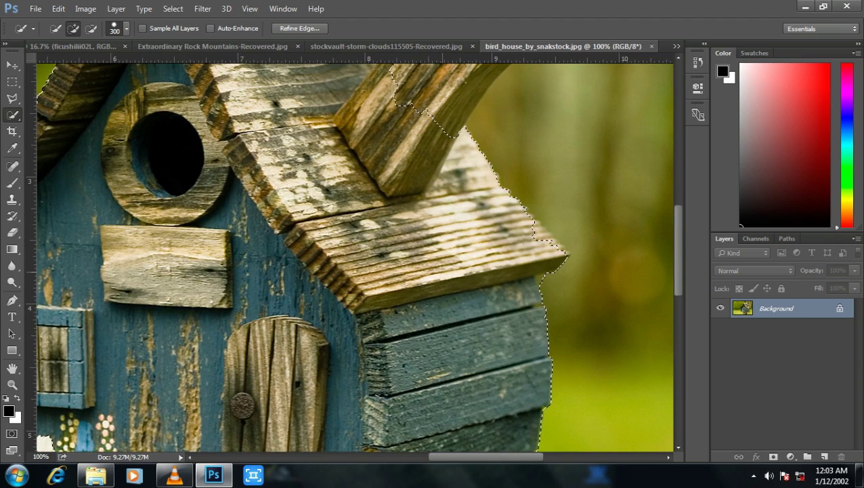
pyautogui.scroll(1, 353, 260)
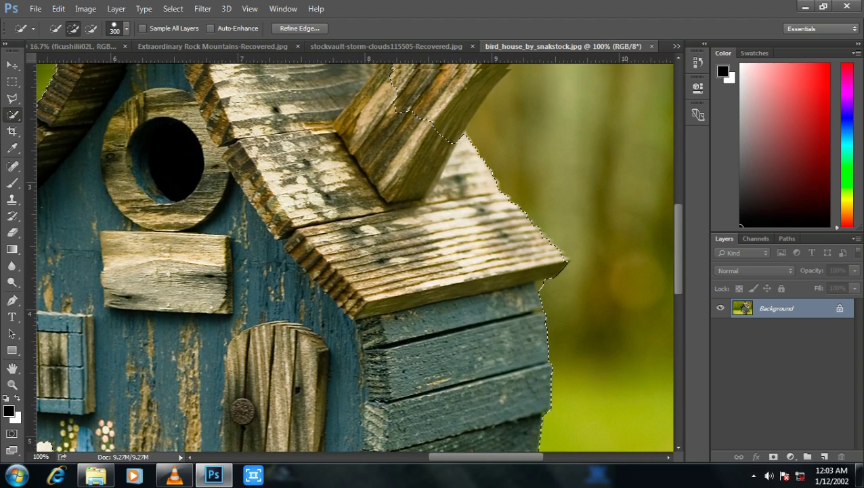
pyautogui.scroll(5, 356, 257)
pyautogui.press('[')
pyautogui.press('[')
pyautogui.press('[')
pyautogui.press('[')
pyautogui.press('[')
pyautogui.moveTo(423, 196)
pyautogui.mouseDown()
pyautogui.moveTo(450, 271)
pyautogui.moveTo(505, 206)
pyautogui.mouseUp()
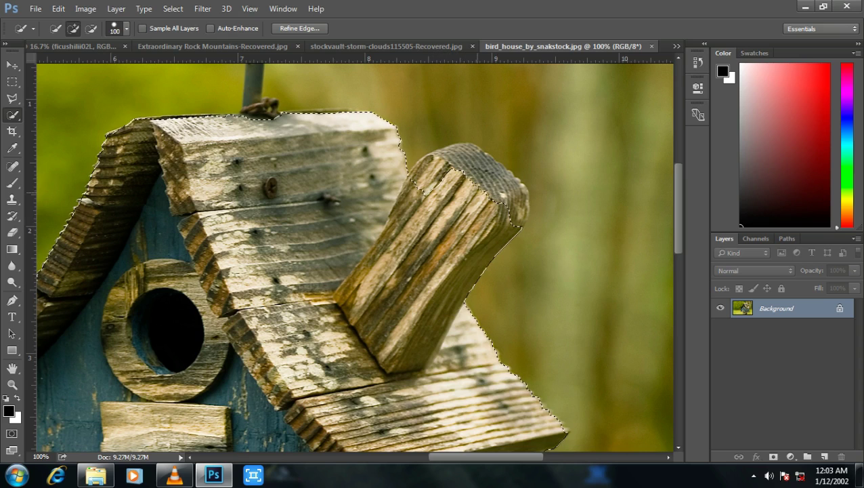
pyautogui.moveTo(427, 170); pyautogui.dragTo(502, 166)
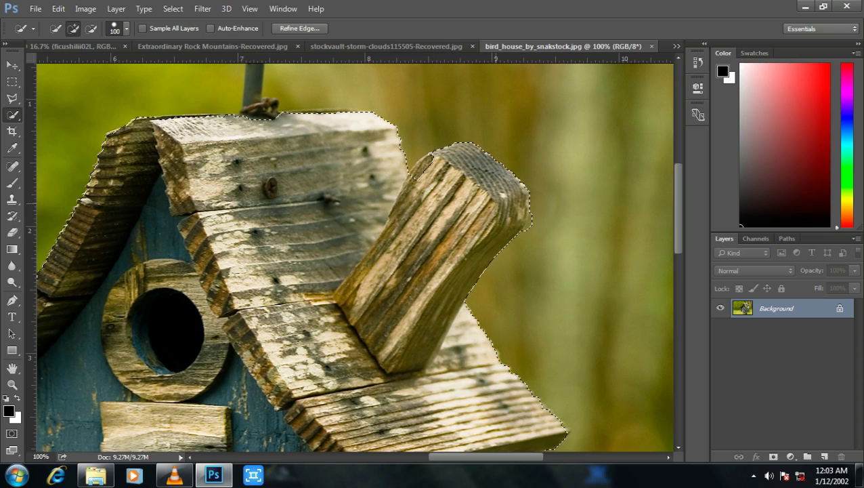
pyautogui.moveTo(413, 162); pyautogui.dragTo(488, 159)
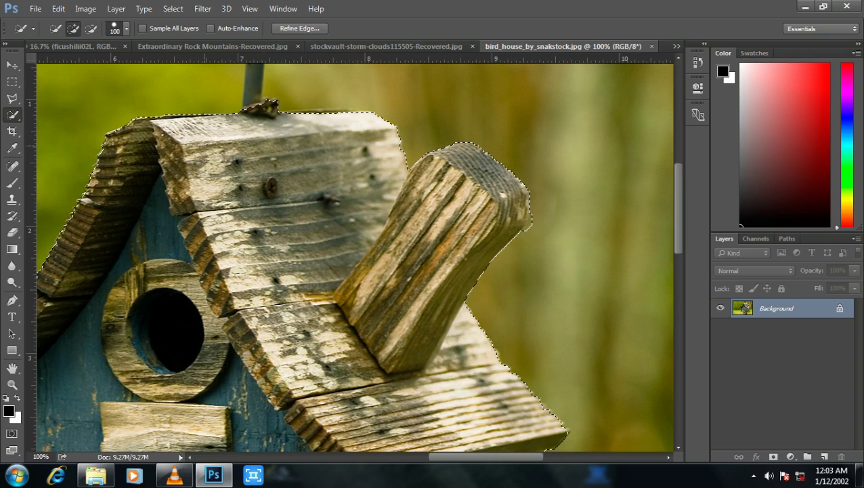
pyautogui.click(299, 29)
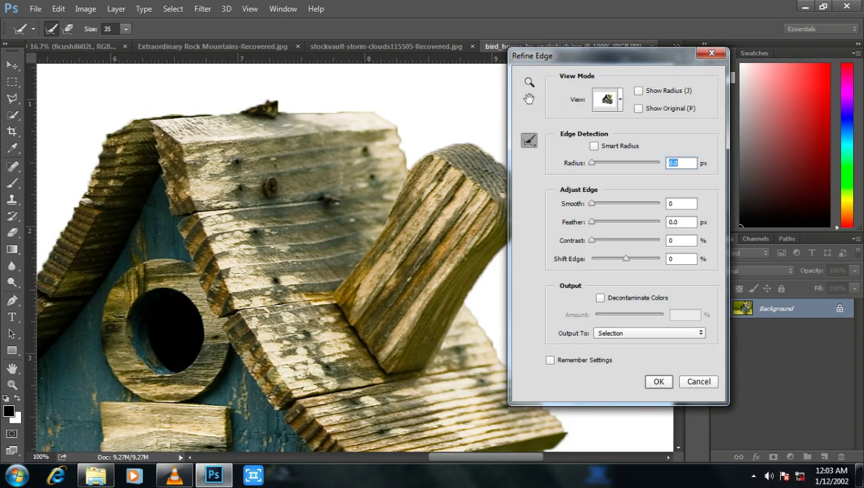
# Refine the birdhouse edge with the On White view and Smooth 42, then apply it
pyautogui.click(607, 98)
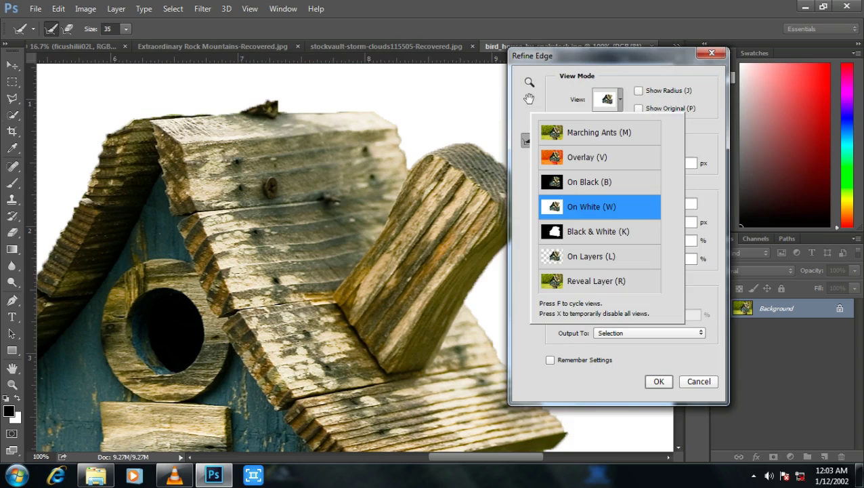
pyautogui.press('Escape')
pyautogui.moveTo(601, 203); pyautogui.dragTo(620, 204)
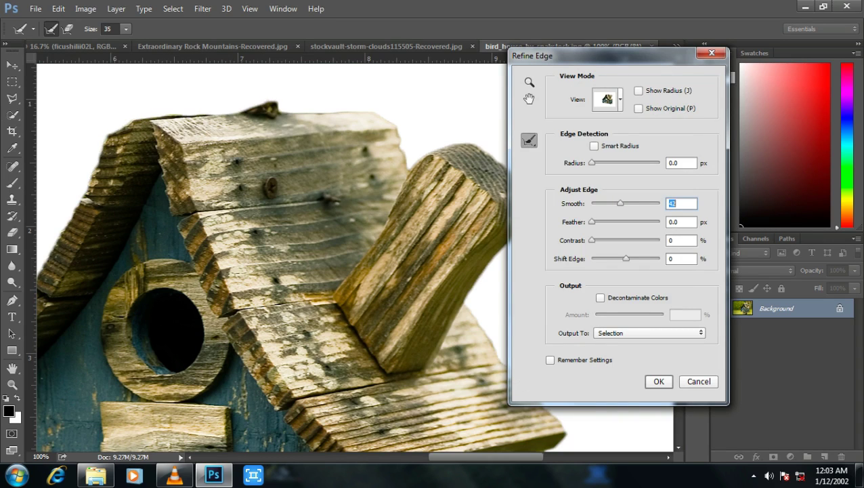
pyautogui.click(659, 381)
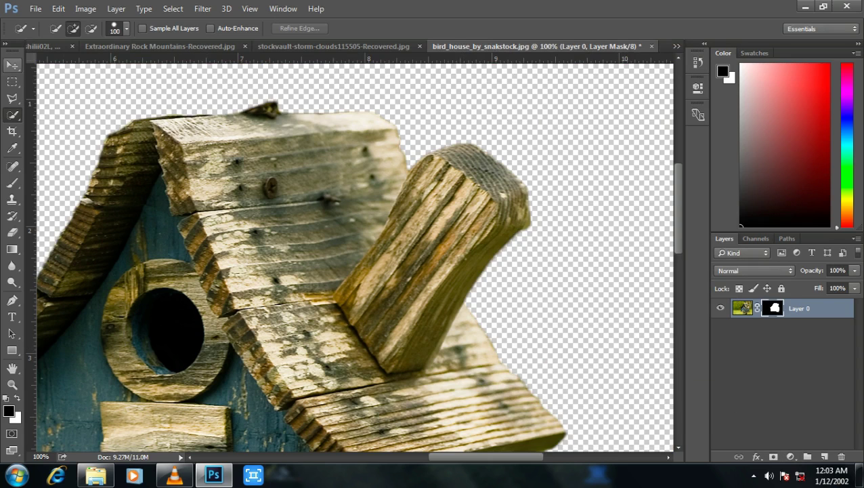
# Move the cut-out birdhouse into kkk.psd as a new layer over the floating island
pyautogui.press('v')
pyautogui.moveTo(364, 206); pyautogui.dragTo(51, 29)
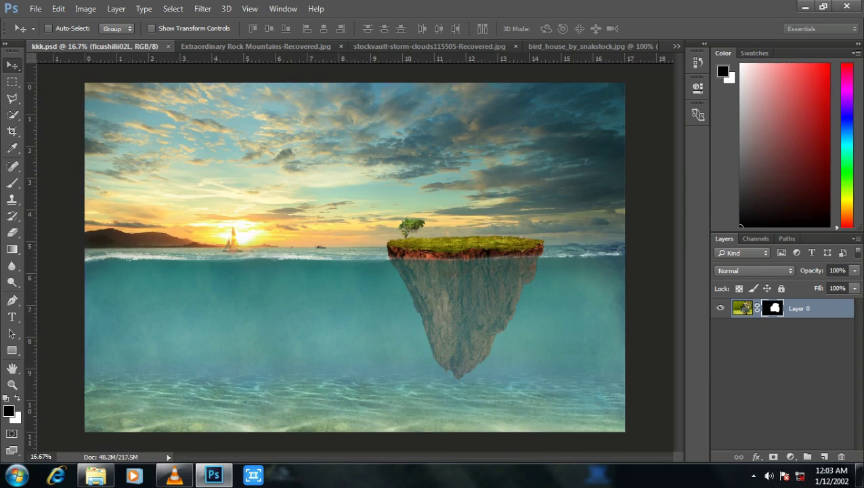
pyautogui.moveTo(51, 47); pyautogui.dragTo(338, 257)
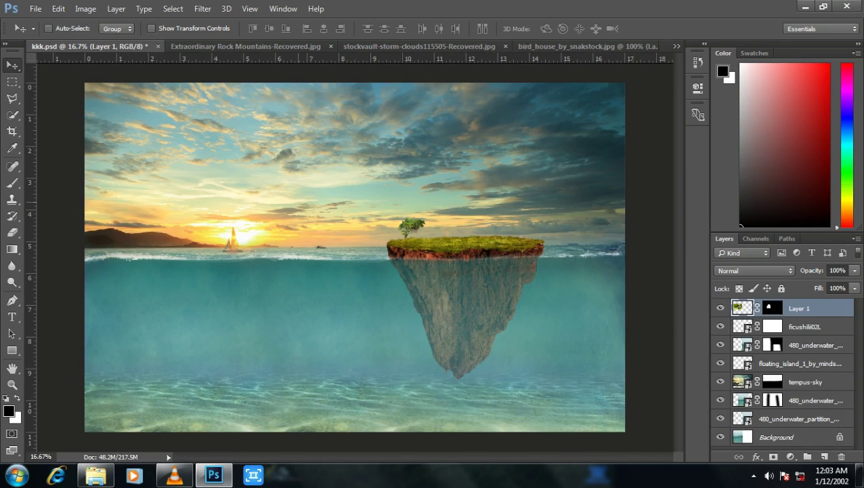
pyautogui.moveTo(339, 203); pyautogui.dragTo(572, 156)
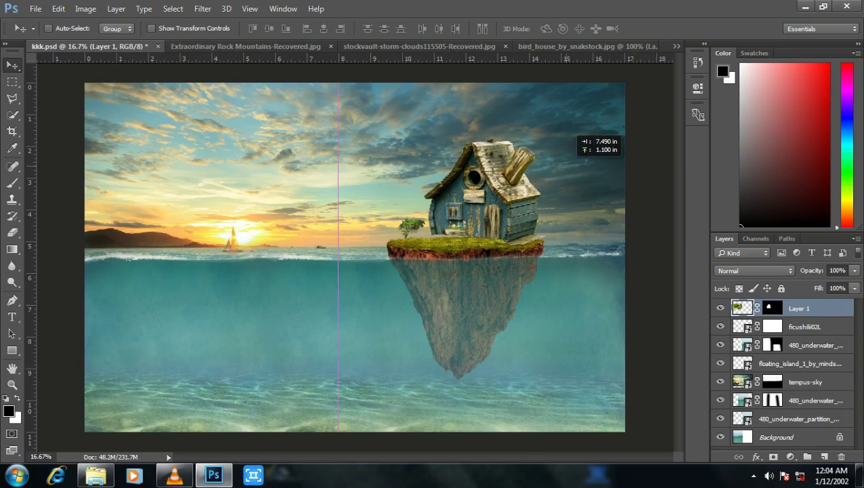
pyautogui.moveTo(572, 156); pyautogui.dragTo(573, 155)
pyautogui.hotkey('ctrl', 't')
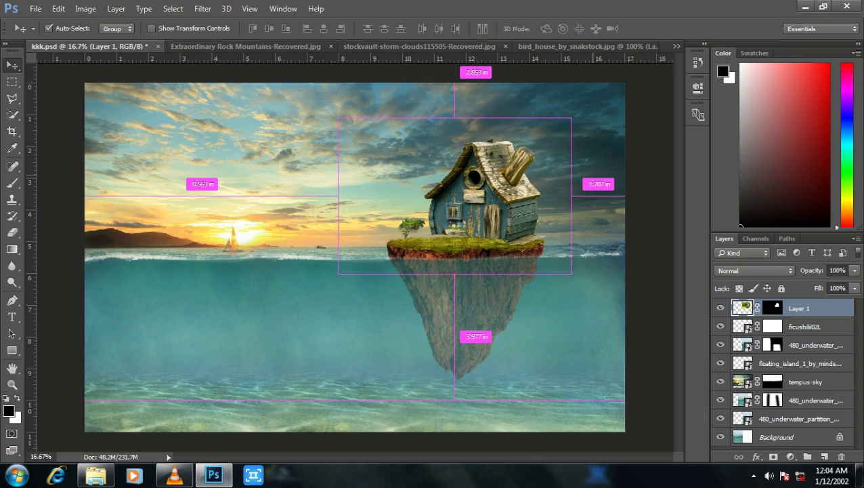
# Shrink the birdhouse to about a third and move it onto the island's grass
pyautogui.moveTo(571, 118); pyautogui.dragTo(417, 221)
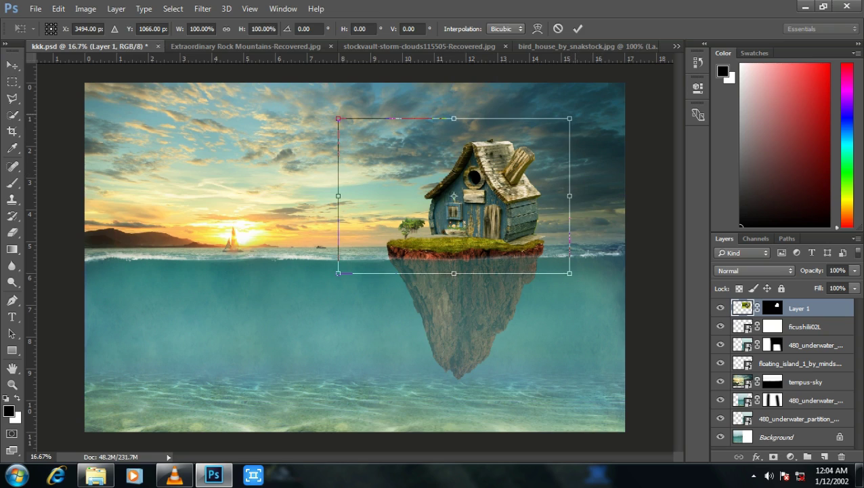
pyautogui.moveTo(389, 244); pyautogui.dragTo(485, 226)
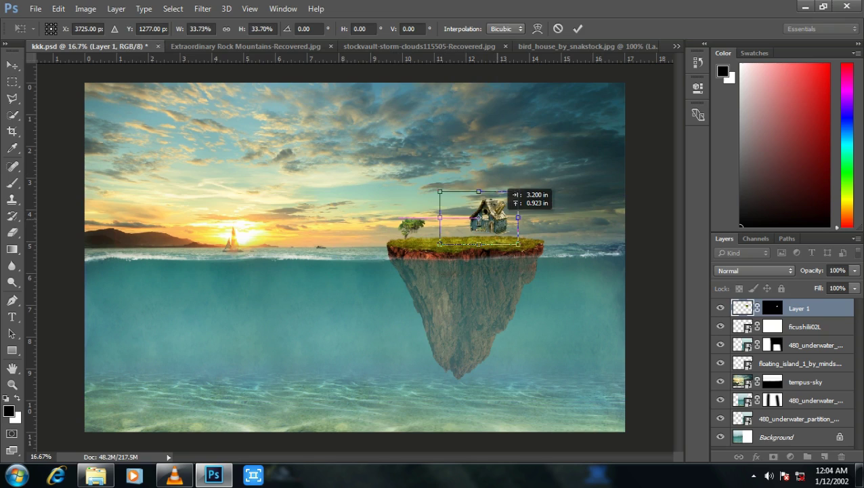
pyautogui.moveTo(485, 227); pyautogui.dragTo(500, 230)
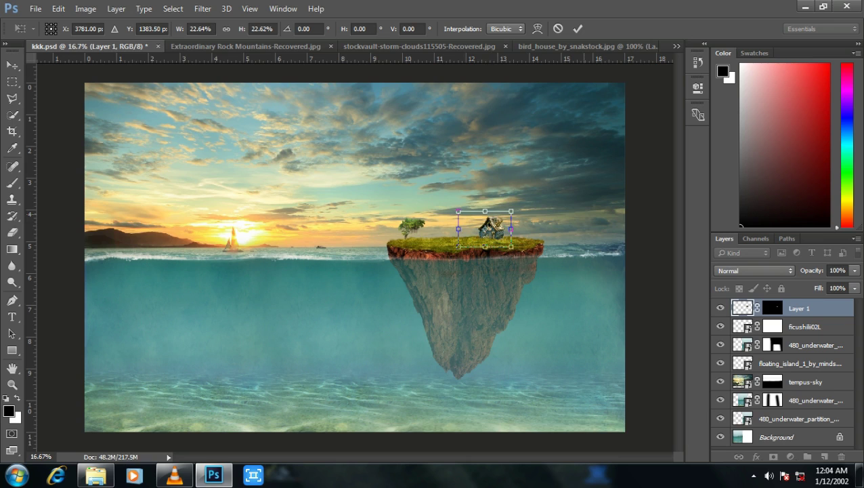
pyautogui.hotkey('ctrl', '+')
pyautogui.hotkey('ctrl', '+')
pyautogui.hotkey('ctrl', '+')
pyautogui.hotkey('ctrl', '+')
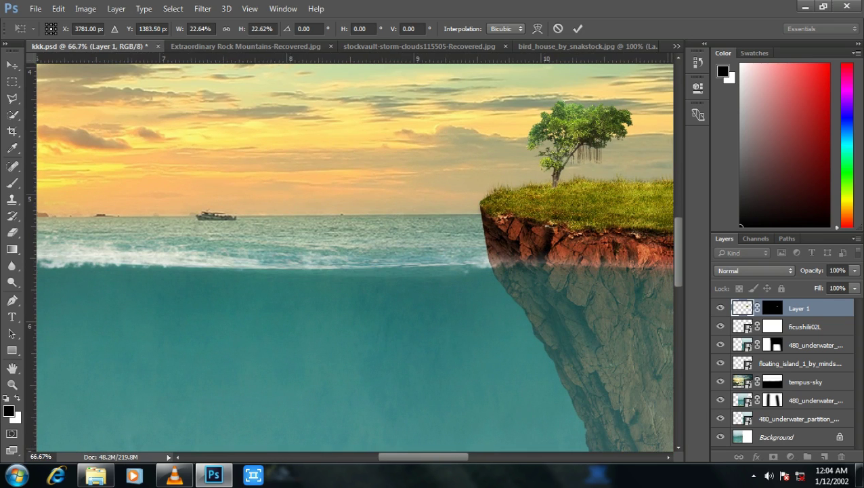
pyautogui.hscroll(5, 355, 257)
pyautogui.hscroll(1, 355, 257)
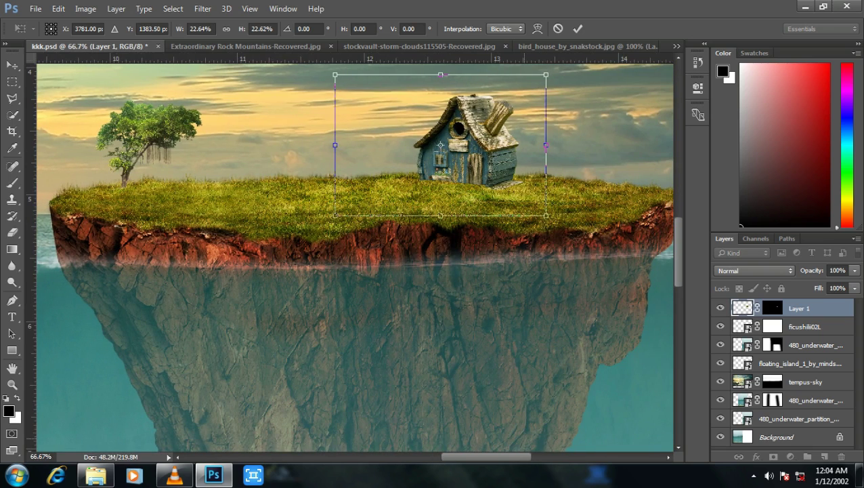
pyautogui.scroll(3, 355, 257)
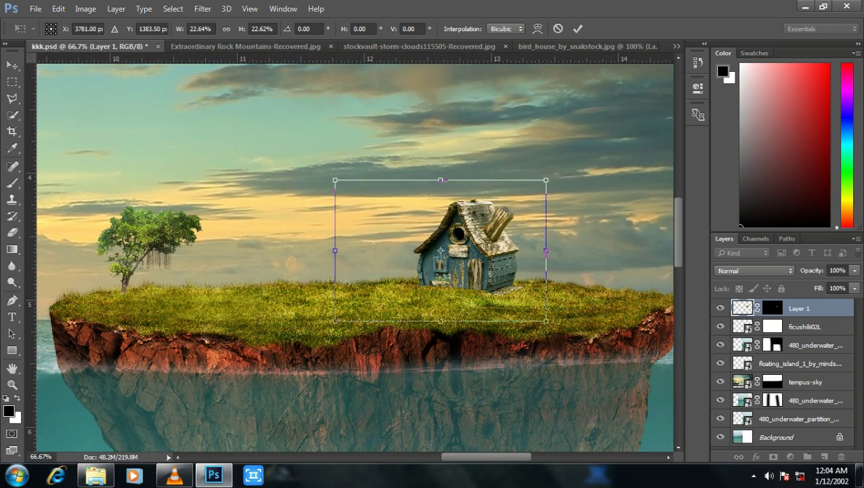
# Fine-tune the birdhouse to about 18.3%, settle it into the grass and commit the transform
pyautogui.hotkey('ctrl', '+')
pyautogui.hotkey('ctrl', '+')
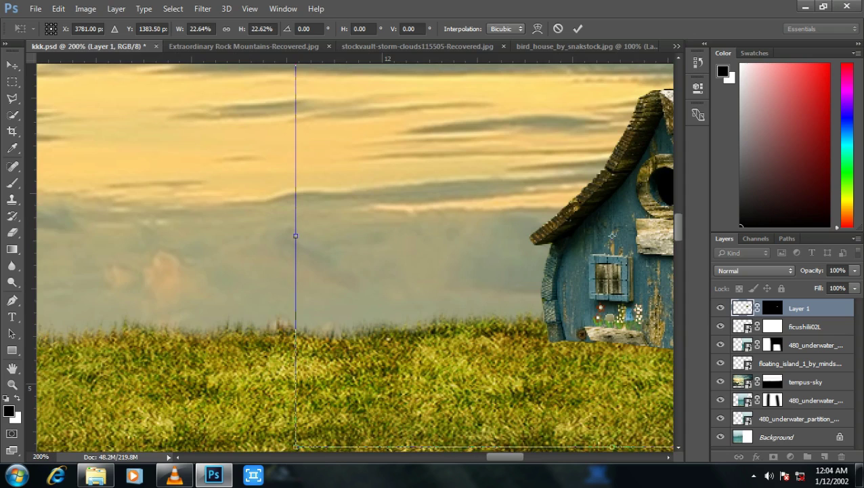
pyautogui.hscroll(4, 355, 257)
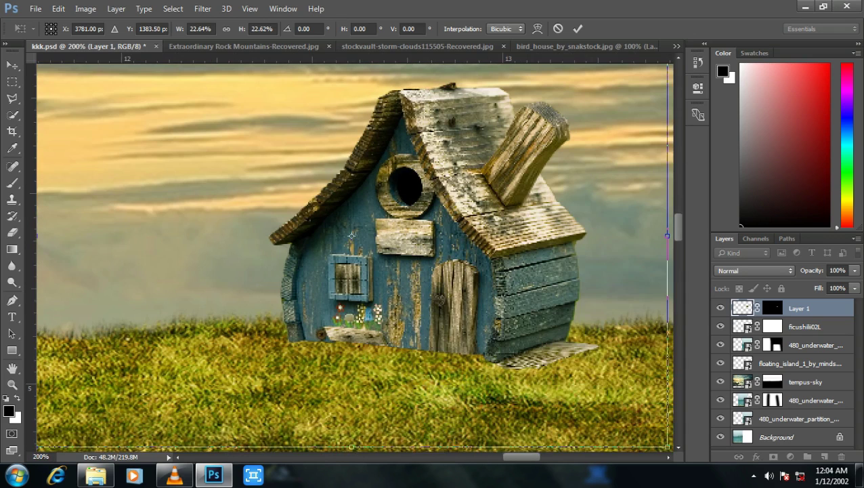
pyautogui.hscroll(2, 355, 257)
pyautogui.hscroll(-1, 355, 258)
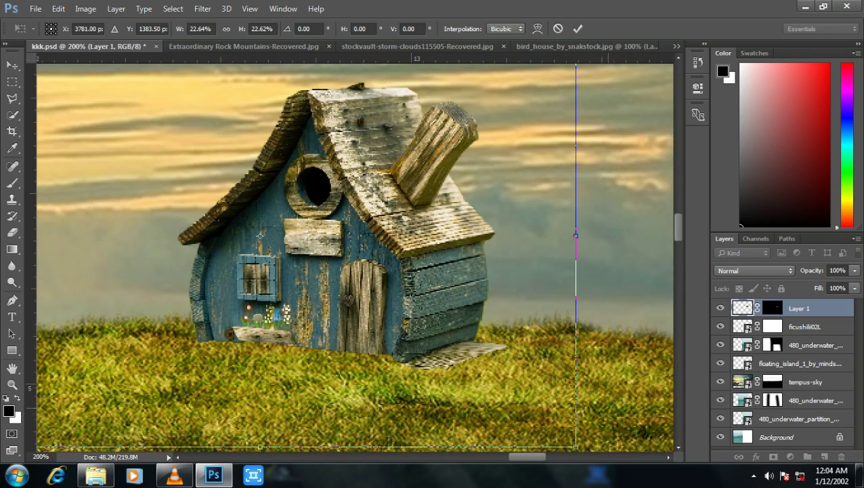
pyautogui.moveTo(575, 447); pyautogui.dragTo(463, 371)
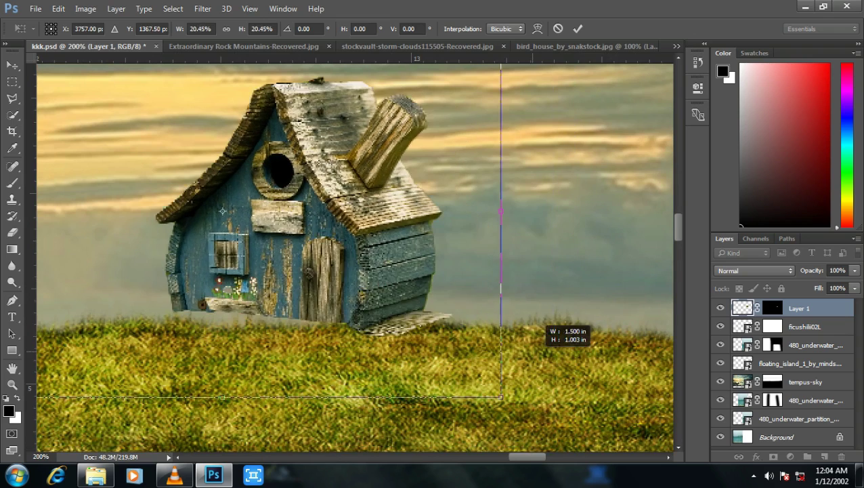
pyautogui.moveTo(370, 136)
pyautogui.mouseDown()
pyautogui.moveTo(451, 193)
pyautogui.moveTo(466, 189)
pyautogui.mouseUp()
pyautogui.moveTo(554, 425); pyautogui.dragTo(556, 379)
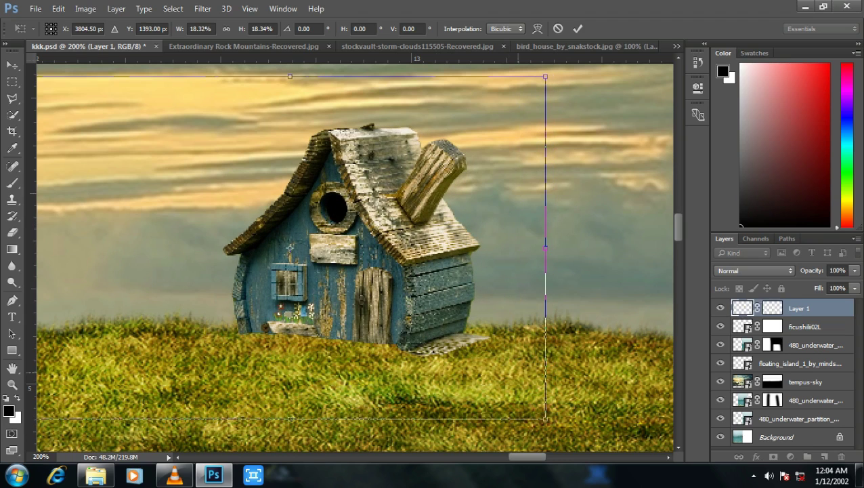
pyautogui.moveTo(441, 244); pyautogui.dragTo(458, 269)
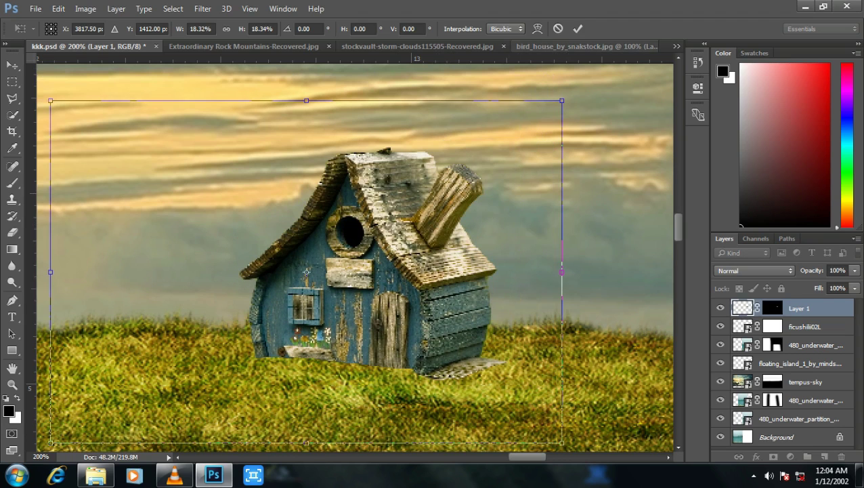
pyautogui.click(578, 28)
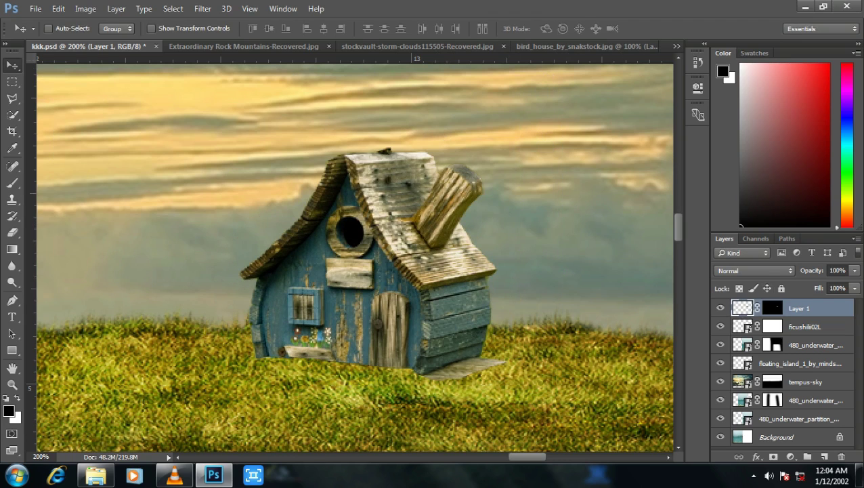
pyautogui.click(772, 307)
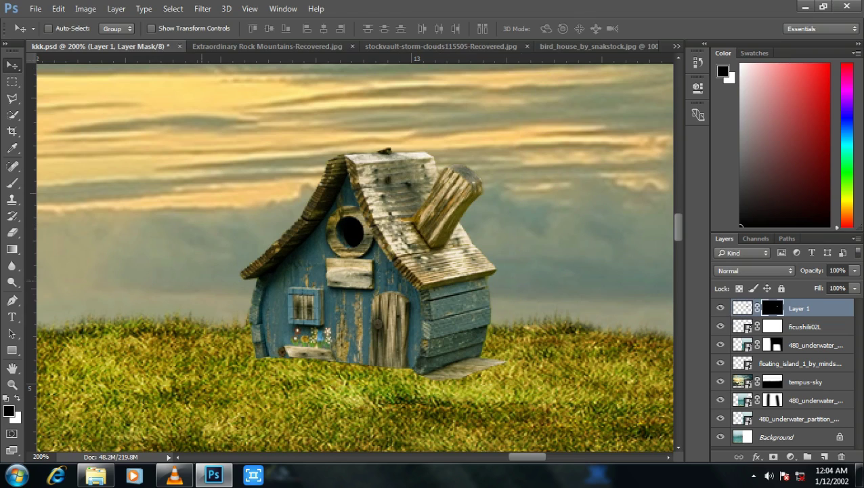
# Brush Layer 1's mask to hide the grey strip under the birdhouse and add a shadow beneath it
pyautogui.click(12, 182)
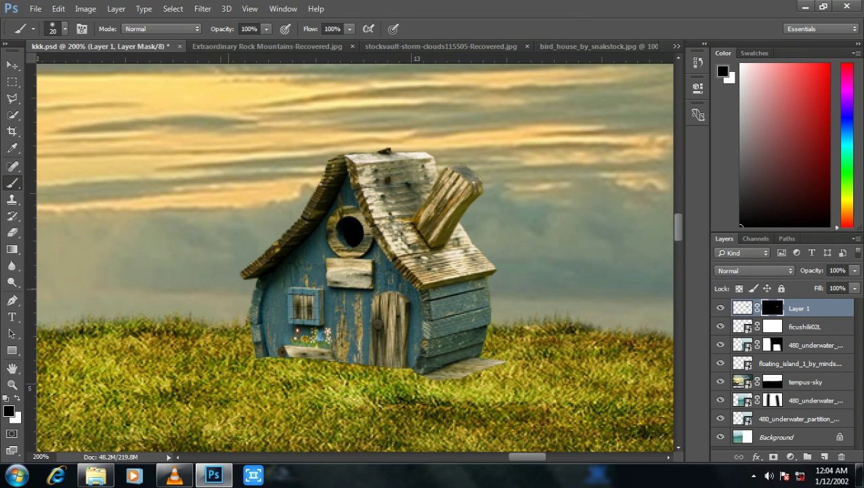
pyautogui.moveTo(485, 361)
pyautogui.mouseDown()
pyautogui.moveTo(467, 370)
pyautogui.moveTo(470, 359)
pyautogui.mouseUp()
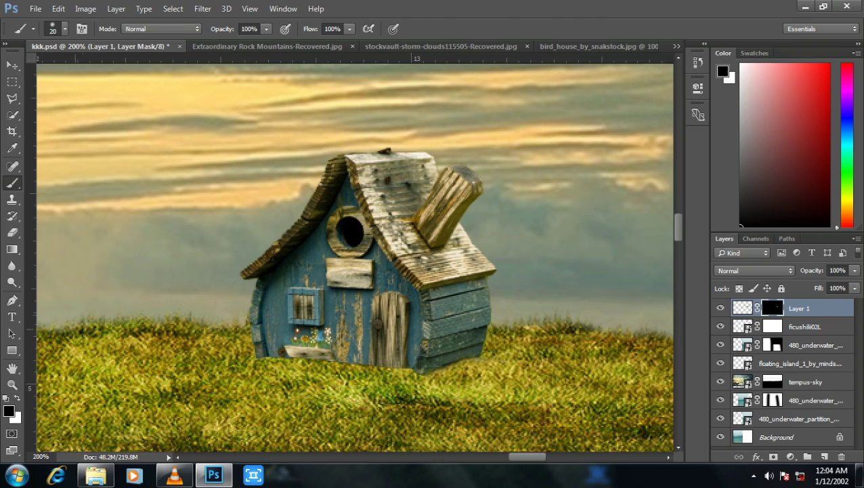
pyautogui.press('x')
pyautogui.moveTo(410, 369); pyautogui.dragTo(271, 359)
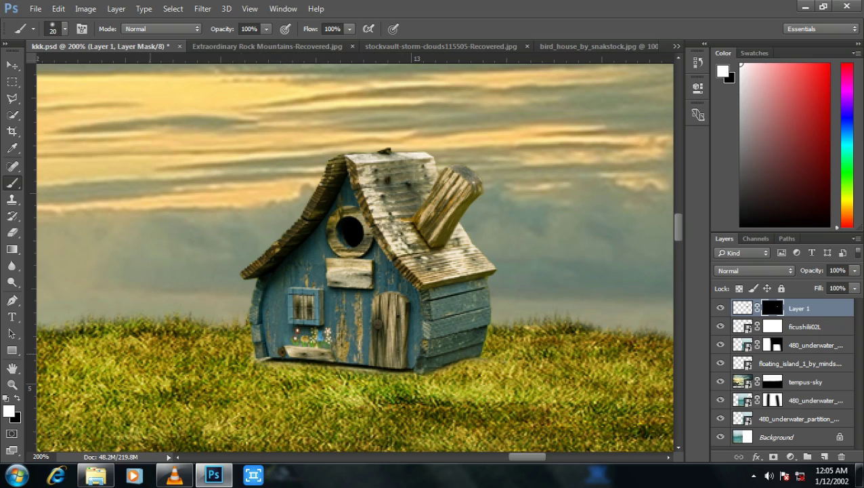
pyautogui.press('x')
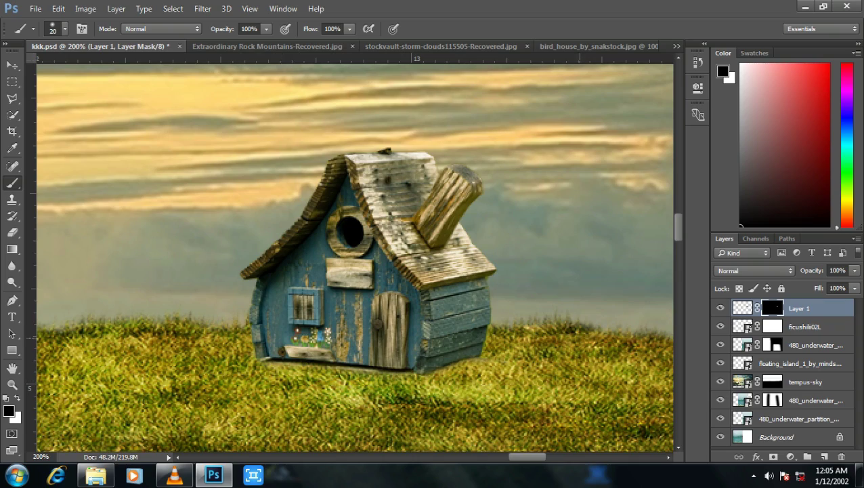
pyautogui.hotkey('ctrl', '-')
pyautogui.hotkey('ctrl', '-')
pyautogui.hotkey('ctrl', '-')
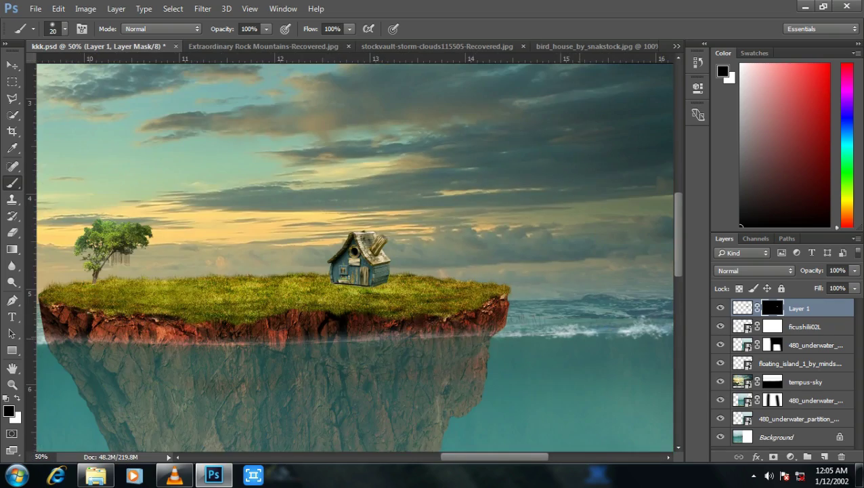
pyautogui.hotkey('ctrl', '-')
pyautogui.scroll(2, 354, 262)
pyautogui.scroll(3, 354, 261)
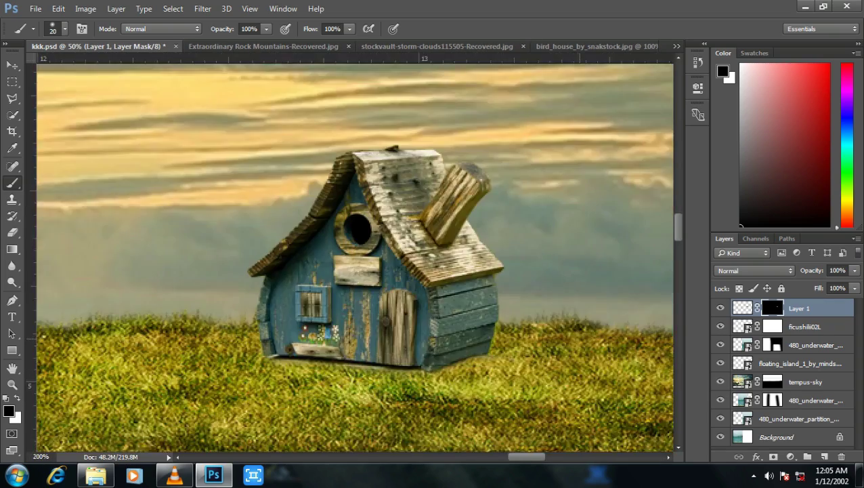
pyautogui.scroll(1, 354, 261)
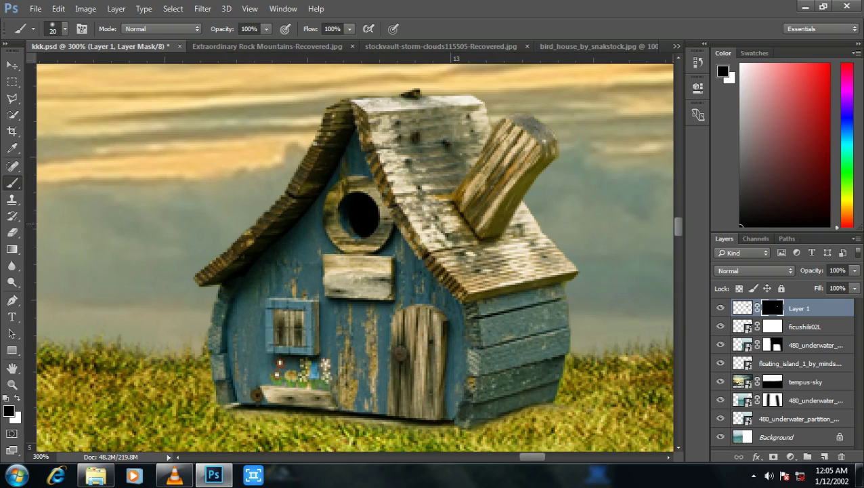
pyautogui.scroll(-3, 355, 258)
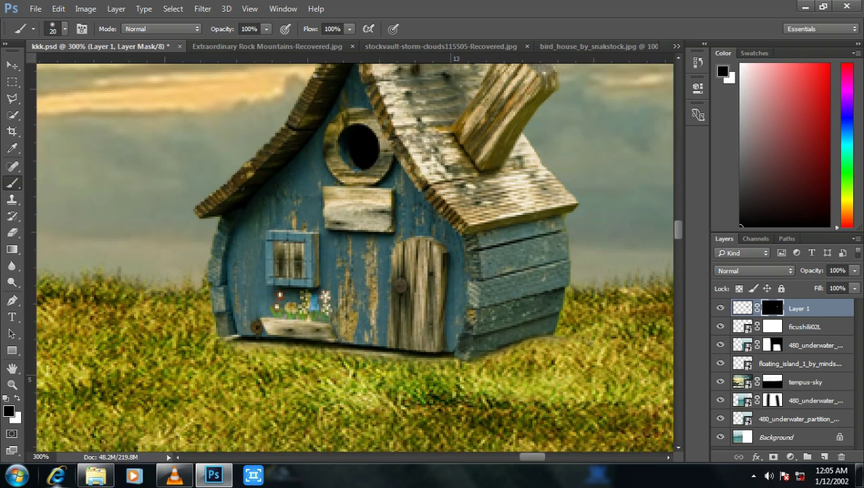
# Browse the Photoshop source-image folder on drive H: and select the cam00531 dirt-road photo
pyautogui.click(96, 475)
pyautogui.scroll(-15, 212, 285)
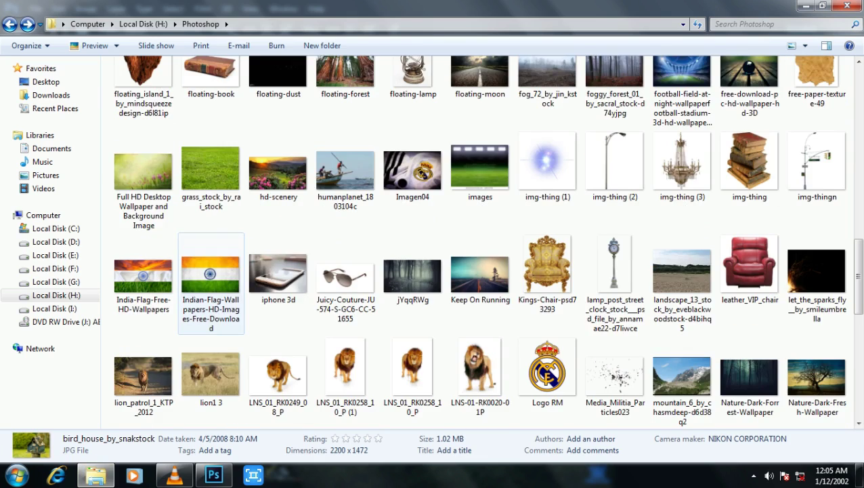
pyautogui.scroll(-5, 211, 284)
pyautogui.scroll(-5, 224, 284)
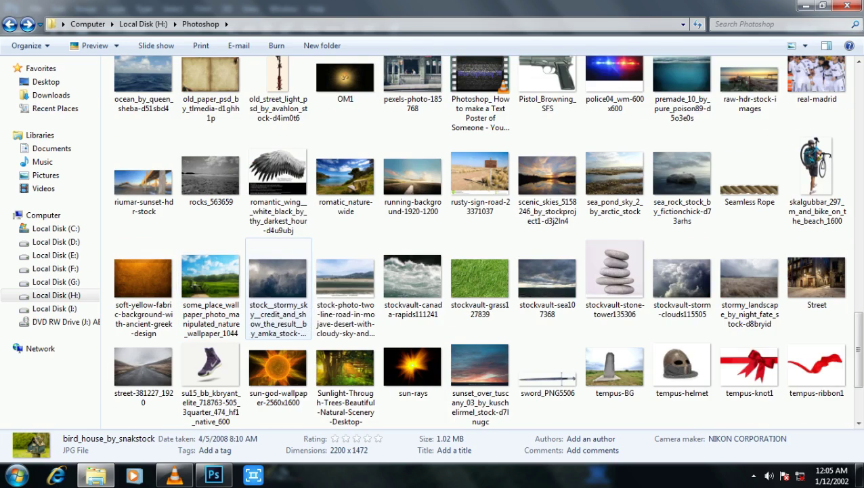
pyautogui.scroll(1, 278, 288)
pyautogui.scroll(3, 345, 203)
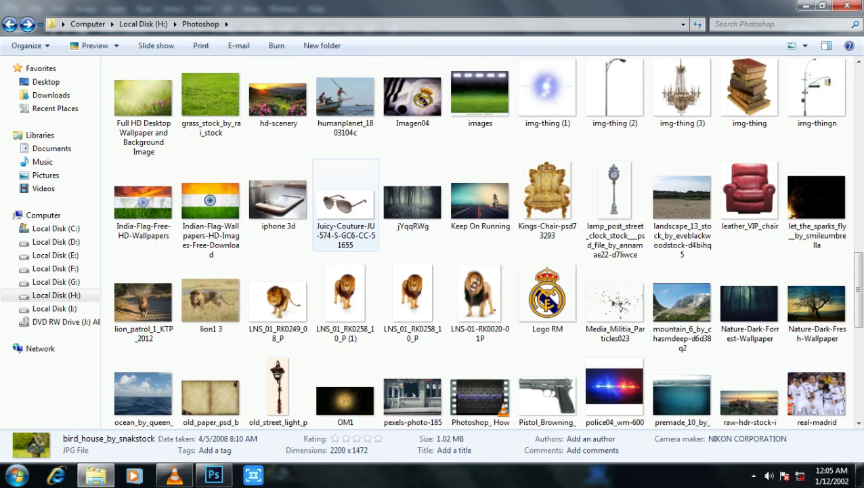
pyautogui.scroll(5, 346, 204)
pyautogui.scroll(3, 388, 223)
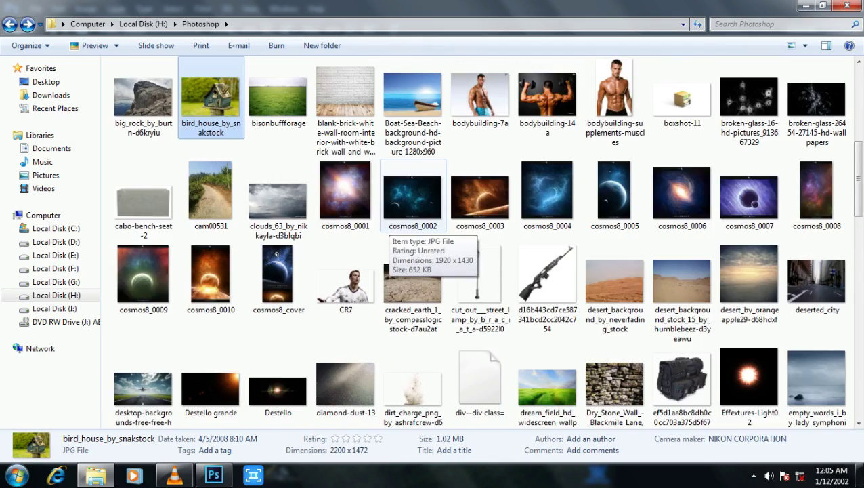
pyautogui.scroll(5, 388, 223)
pyautogui.scroll(-3, 434, 271)
pyautogui.scroll(-5, 433, 271)
pyautogui.scroll(-5, 433, 271)
pyautogui.scroll(-5, 481, 271)
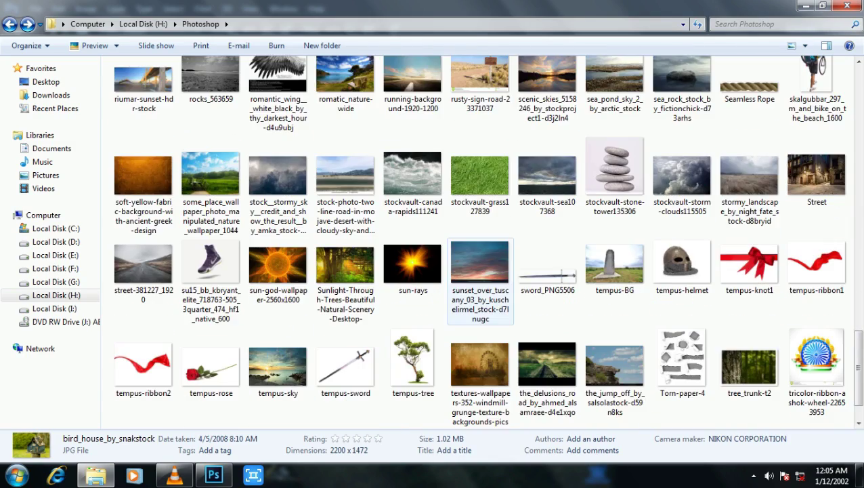
pyautogui.scroll(2, 728, 366)
pyautogui.scroll(2, 728, 366)
pyautogui.scroll(1, 729, 366)
pyautogui.scroll(1, 729, 365)
pyautogui.scroll(1, 729, 366)
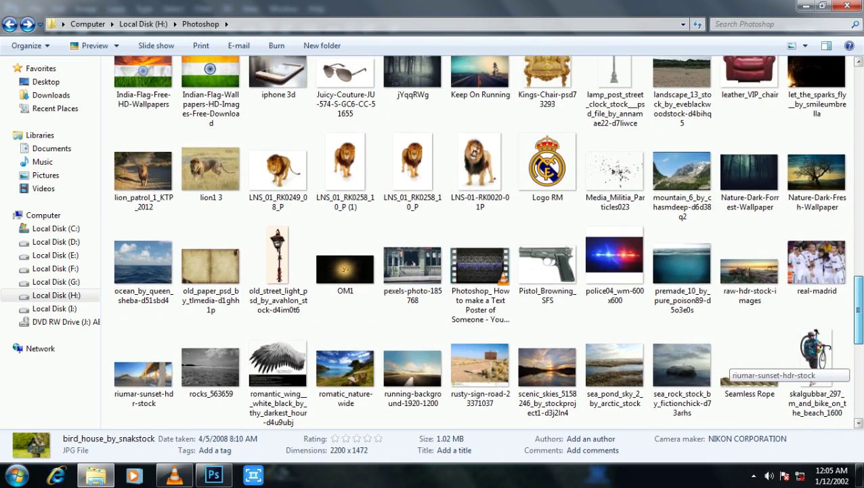
pyautogui.scroll(1, 728, 365)
pyautogui.scroll(1, 728, 366)
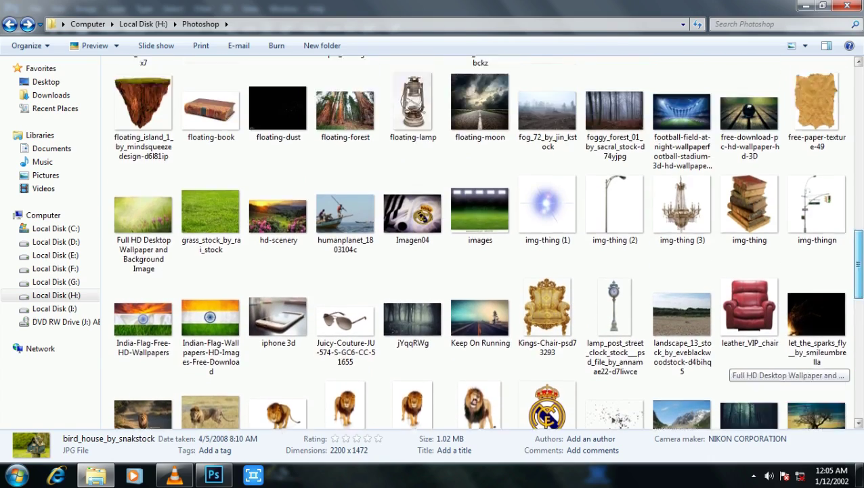
pyautogui.scroll(1, 728, 366)
pyautogui.scroll(1, 728, 366)
pyautogui.scroll(1, 728, 366)
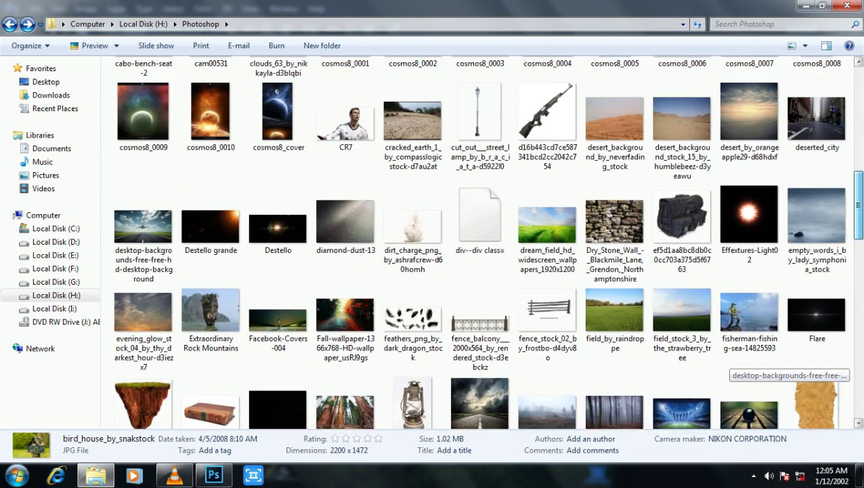
pyautogui.scroll(1, 728, 366)
pyautogui.scroll(1, 728, 366)
pyautogui.scroll(1, 728, 366)
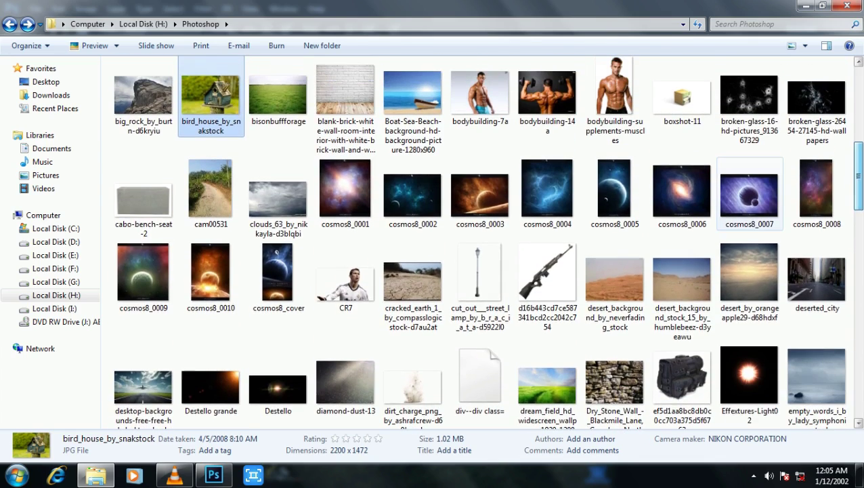
pyautogui.click(211, 193)
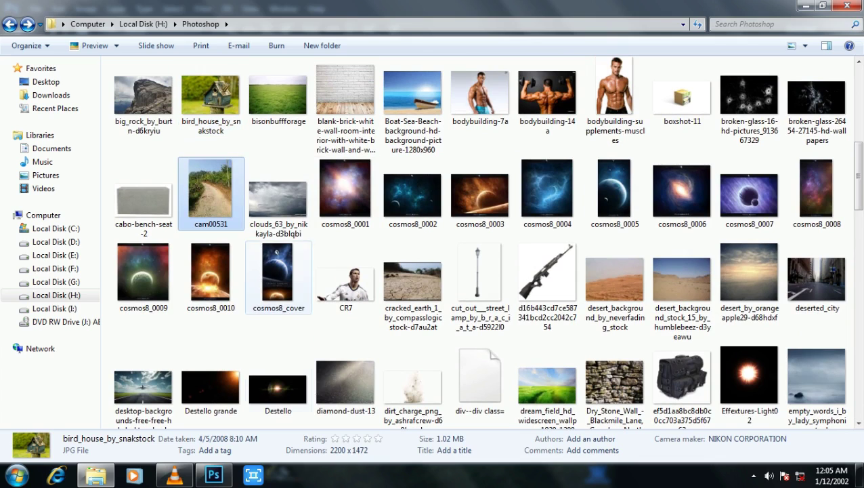
# Place cam00531 into kkk.psd as a layer scaled to 10.74% beside the island's grassy top
pyautogui.moveTo(211, 312); pyautogui.dragTo(214, 474)
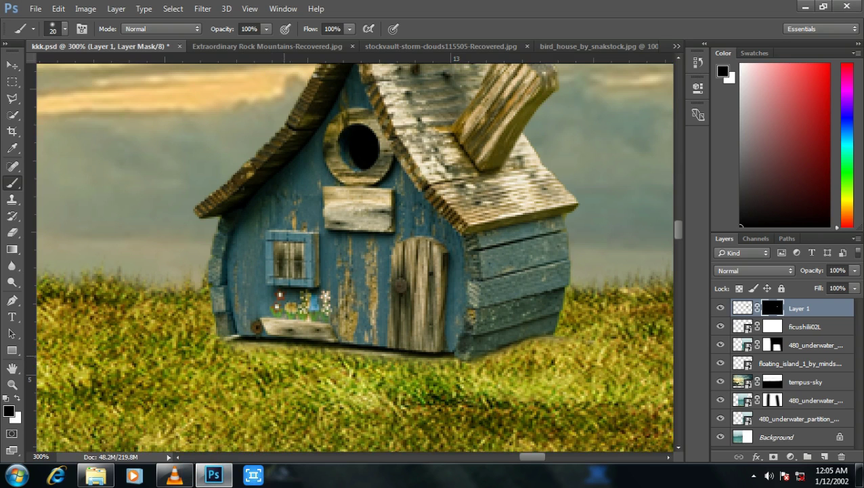
pyautogui.moveTo(357, 271); pyautogui.dragTo(357, 250)
pyautogui.scroll(-3, 357, 251)
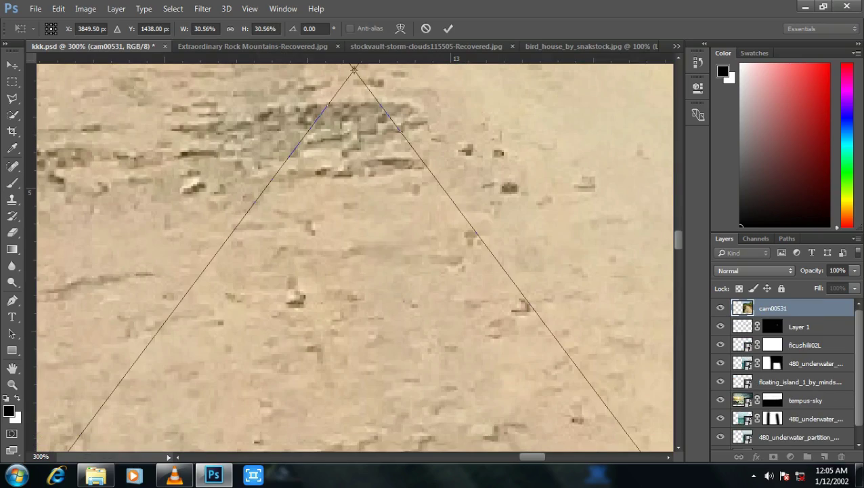
pyautogui.hotkey('ctrl', '-')
pyautogui.hotkey('ctrl', '-')
pyautogui.hotkey('ctrl', '-')
pyautogui.hotkey('ctrl', '-')
pyautogui.hotkey('ctrl', '-')
pyautogui.hotkey('ctrl', '-')
pyautogui.hotkey('ctrl', '-')
pyautogui.hotkey('ctrl', '-')
pyautogui.hotkey('ctrl', '-')
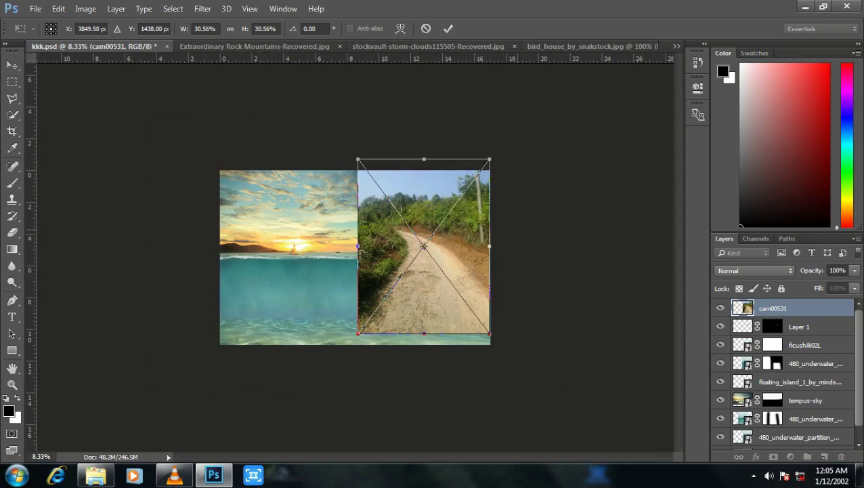
pyautogui.moveTo(489, 160)
pyautogui.mouseDown()
pyautogui.moveTo(404, 273)
pyautogui.moveTo(448, 232)
pyautogui.mouseUp()
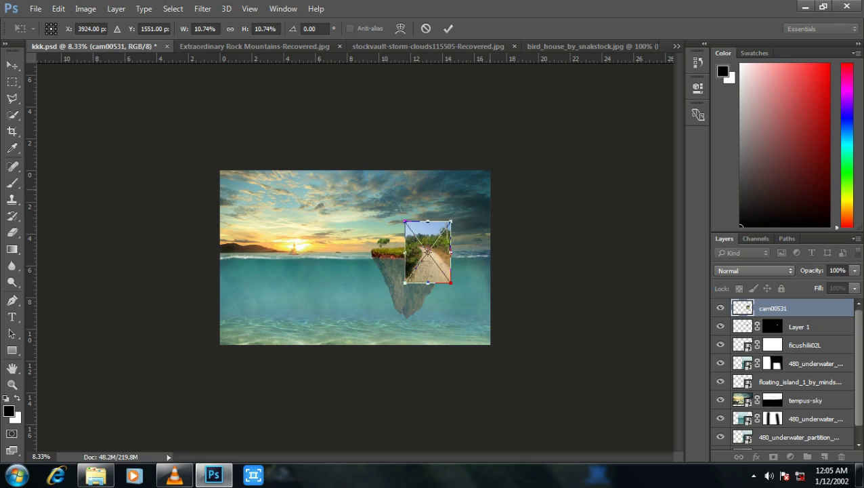
pyautogui.hotkey('ctrl', '+')
pyautogui.hotkey('ctrl', '+')
pyautogui.hotkey('ctrl', '+')
pyautogui.hotkey('ctrl', '+')
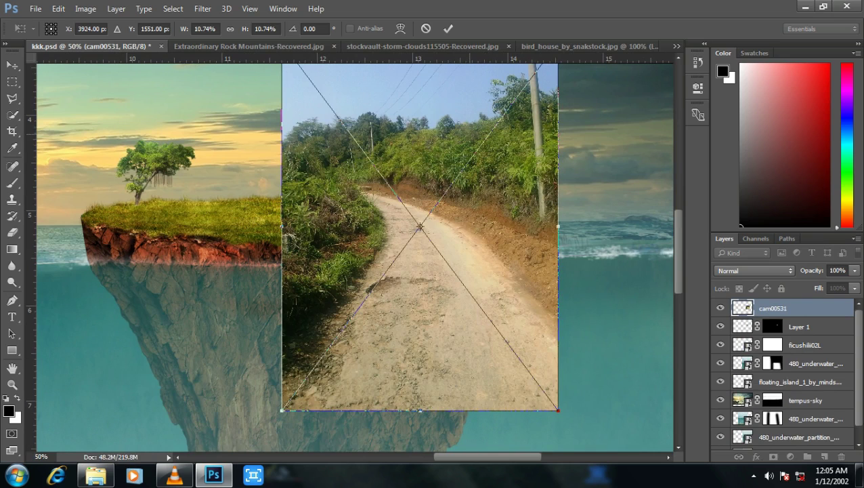
pyautogui.press('b')
pyautogui.press('Return')
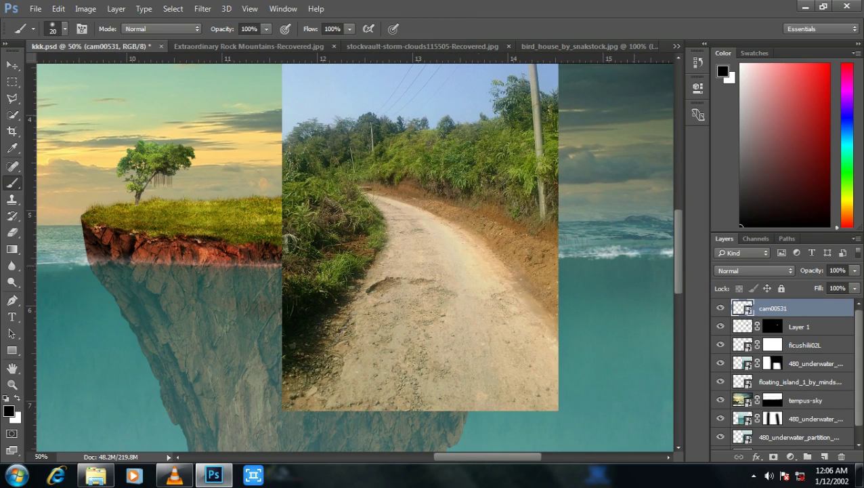
# Add a fully hiding inverted mask to the cam00531 layer and set a larger white brush
pyautogui.click(773, 457)
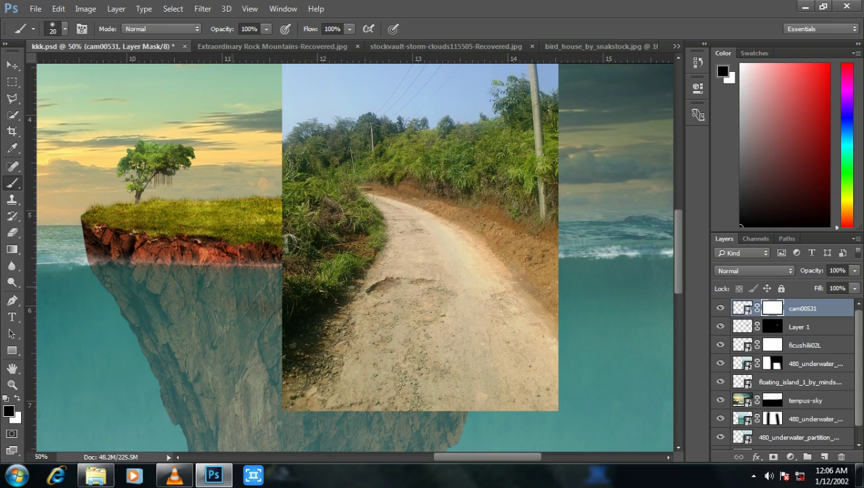
pyautogui.hotkey('ctrl', 'i')
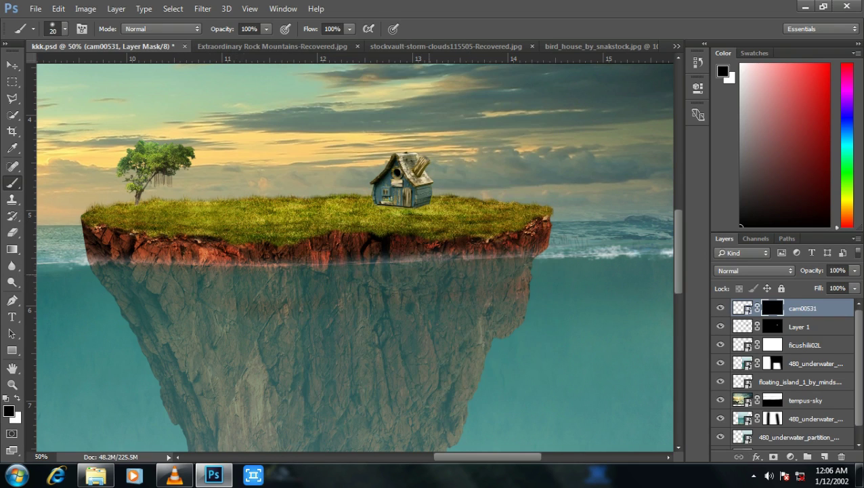
pyautogui.press('p')
pyautogui.press(']')
pyautogui.press(']')
pyautogui.press(']')
pyautogui.press(']')
pyautogui.press(']')
pyautogui.press(']')
pyautogui.press(']')
pyautogui.press(']')
pyautogui.press('x')
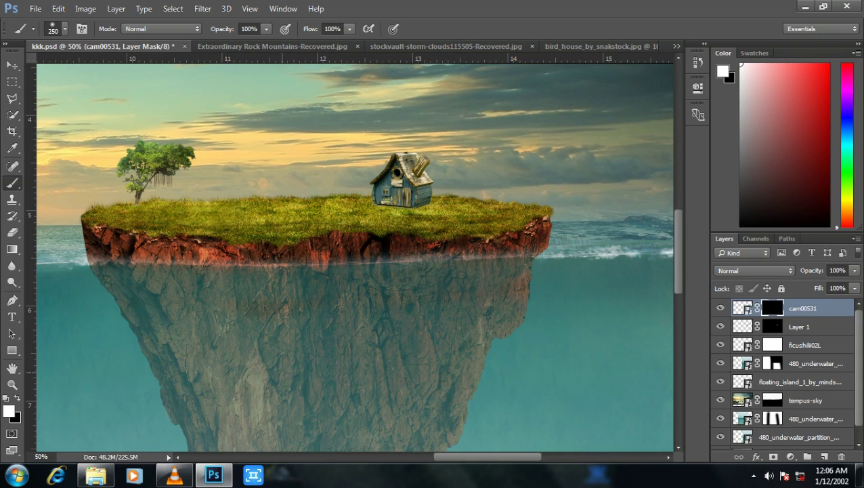
# Paint white on the mask to reveal a wide sandy path below the birdhouse
pyautogui.moveTo(416, 303)
pyautogui.mouseDown()
pyautogui.moveTo(423, 366)
pyautogui.moveTo(387, 369)
pyautogui.moveTo(371, 352)
pyautogui.moveTo(356, 366)
pyautogui.mouseUp()
pyautogui.moveTo(393, 318)
pyautogui.mouseDown()
pyautogui.moveTo(470, 369)
pyautogui.moveTo(467, 386)
pyautogui.moveTo(339, 383)
pyautogui.moveTo(386, 291)
pyautogui.moveTo(425, 256)
pyautogui.moveTo(413, 186)
pyautogui.moveTo(380, 217)
pyautogui.moveTo(369, 179)
pyautogui.moveTo(380, 162)
pyautogui.mouseUp()
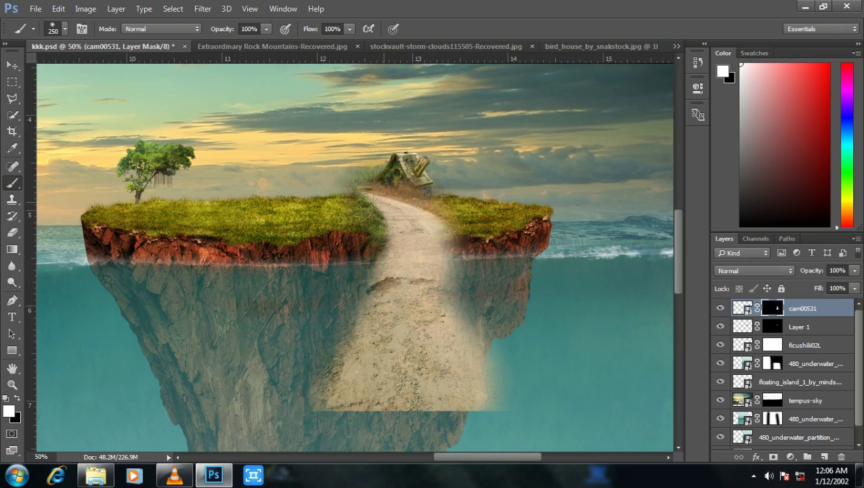
pyautogui.moveTo(450, 234); pyautogui.dragTo(498, 399)
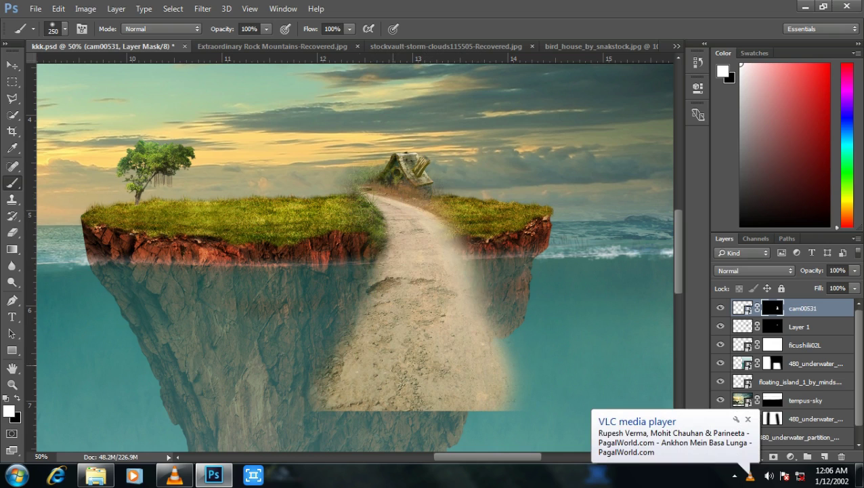
pyautogui.moveTo(359, 291)
pyautogui.mouseDown()
pyautogui.moveTo(315, 400)
pyautogui.moveTo(305, 400)
pyautogui.mouseUp()
pyautogui.moveTo(481, 304); pyautogui.dragTo(522, 407)
pyautogui.moveTo(475, 285)
pyautogui.mouseDown()
pyautogui.moveTo(539, 407)
pyautogui.moveTo(451, 230)
pyautogui.mouseUp()
pyautogui.moveTo(536, 376); pyautogui.dragTo(542, 407)
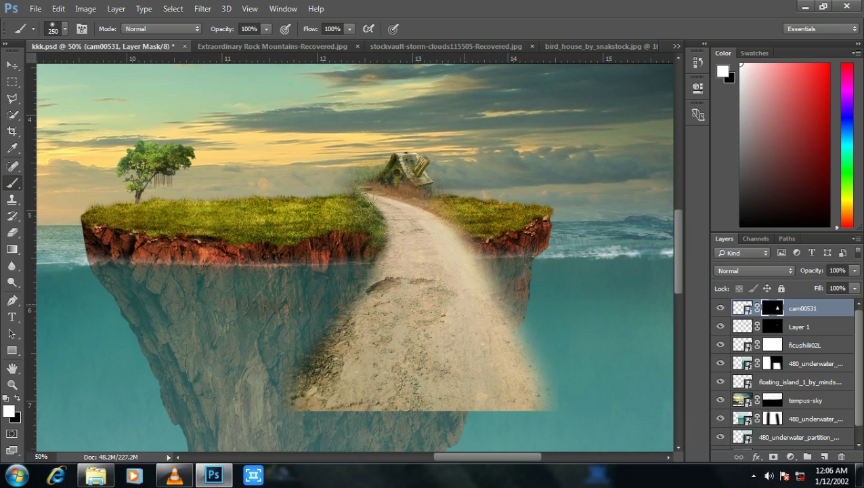
# Reveal more grass beside the house with a smaller brush, then hide the path's right edge in black
pyautogui.press('[')
pyautogui.press('[')
pyautogui.press('[')
pyautogui.moveTo(483, 242); pyautogui.dragTo(447, 210)
pyautogui.moveTo(411, 177)
pyautogui.mouseDown()
pyautogui.moveTo(434, 188)
pyautogui.moveTo(409, 172)
pyautogui.moveTo(362, 172)
pyautogui.mouseUp()
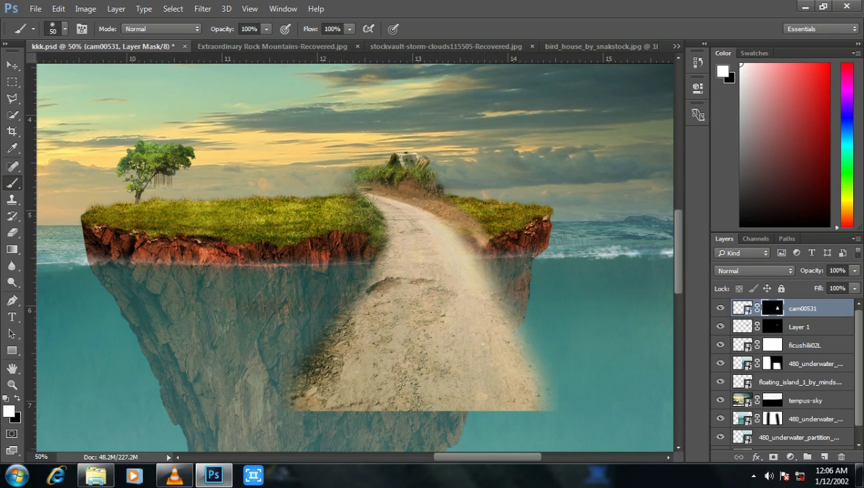
pyautogui.press('x')
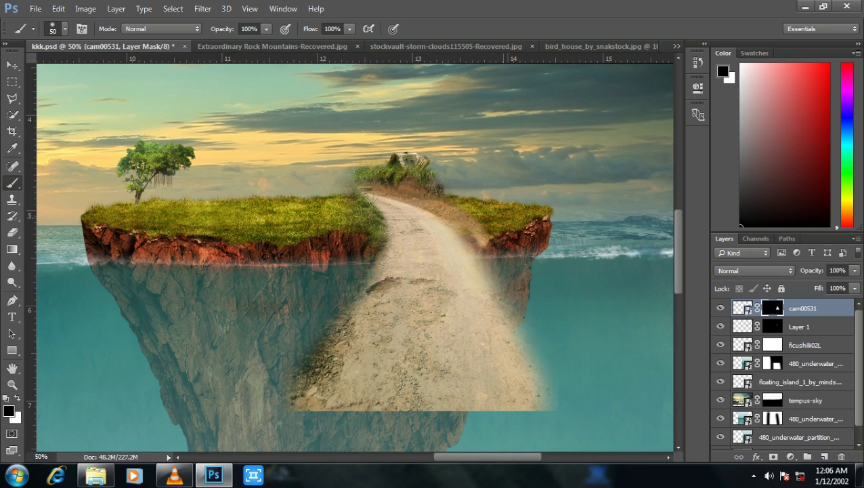
pyautogui.moveTo(464, 234); pyautogui.dragTo(504, 305)
# Mask out the grass covering the birdhouse and trim the path's lower right edge
pyautogui.press(']')
pyautogui.press(']')
pyautogui.press(']')
pyautogui.press(']')
pyautogui.moveTo(485, 244)
pyautogui.mouseDown()
pyautogui.moveTo(423, 183)
pyautogui.moveTo(362, 173)
pyautogui.moveTo(355, 204)
pyautogui.mouseUp()
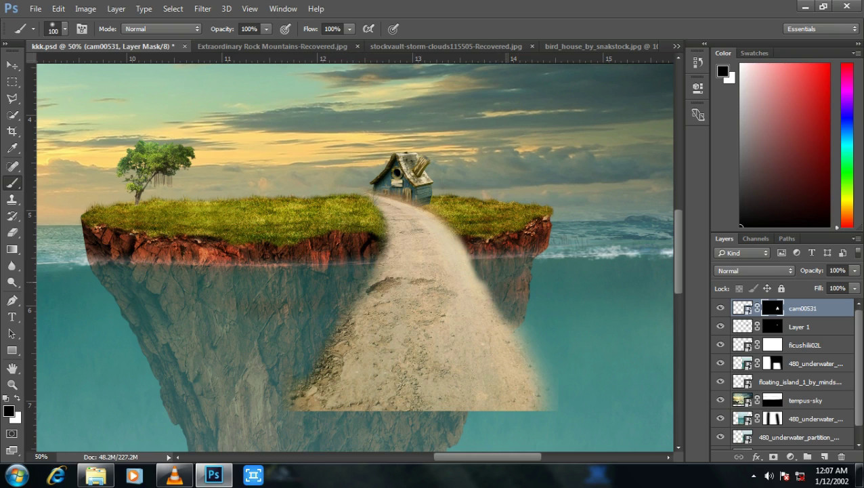
pyautogui.moveTo(484, 258); pyautogui.dragTo(488, 297)
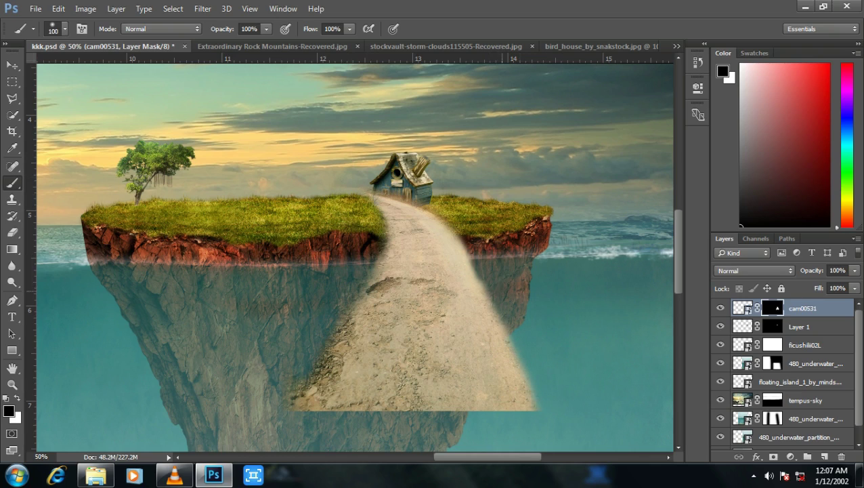
pyautogui.press(']')
pyautogui.press(']')
pyautogui.press(']')
pyautogui.press(']')
pyautogui.press(']')
pyautogui.press(']')
pyautogui.press(']')
pyautogui.press(']')
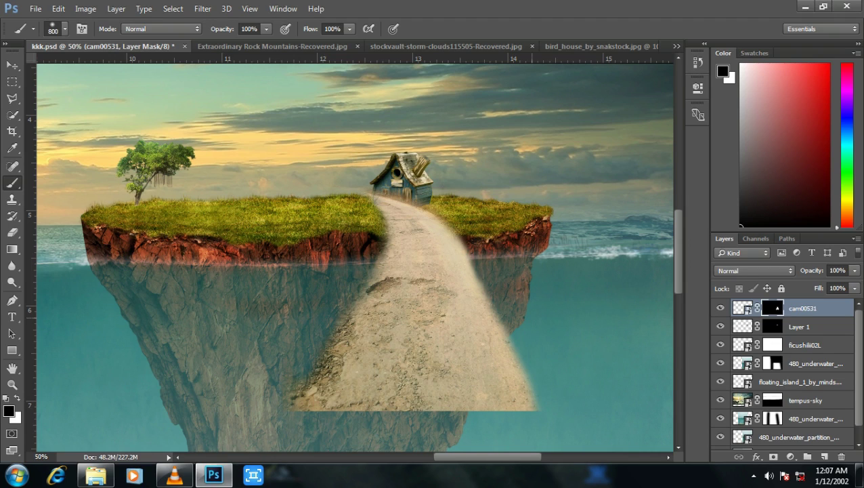
pyautogui.hotkey('ctrl', '[')
pyautogui.hotkey('ctrl', '[')
pyautogui.hotkey('ctrl', '[')
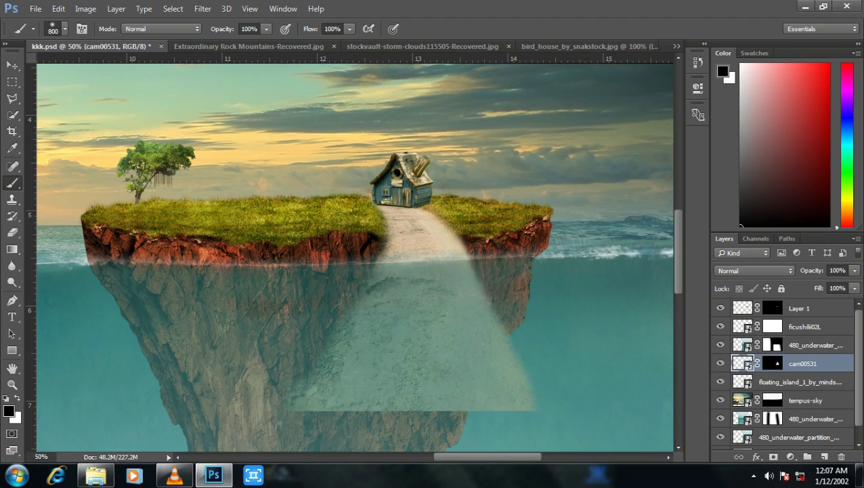
pyautogui.moveTo(803, 363); pyautogui.dragTo(802, 309)
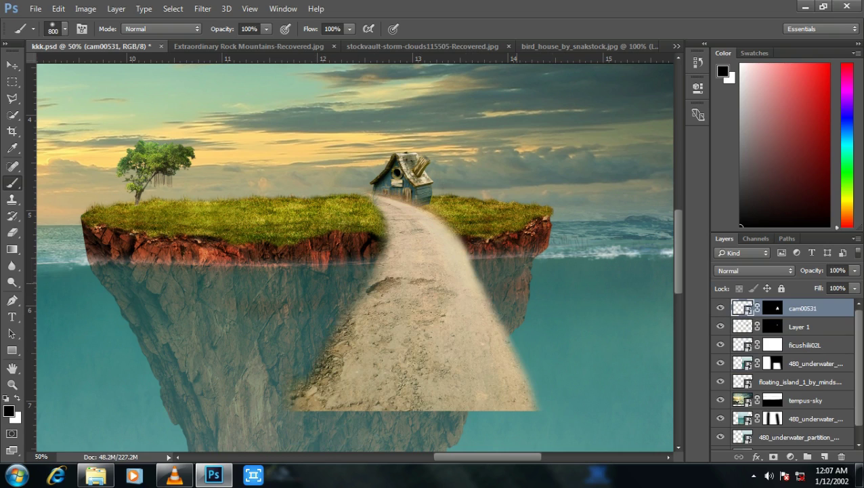
# Flip the path layer horizontally and shrink it down onto the island near the birdhouse
pyautogui.hotkey('ctrl', 't')
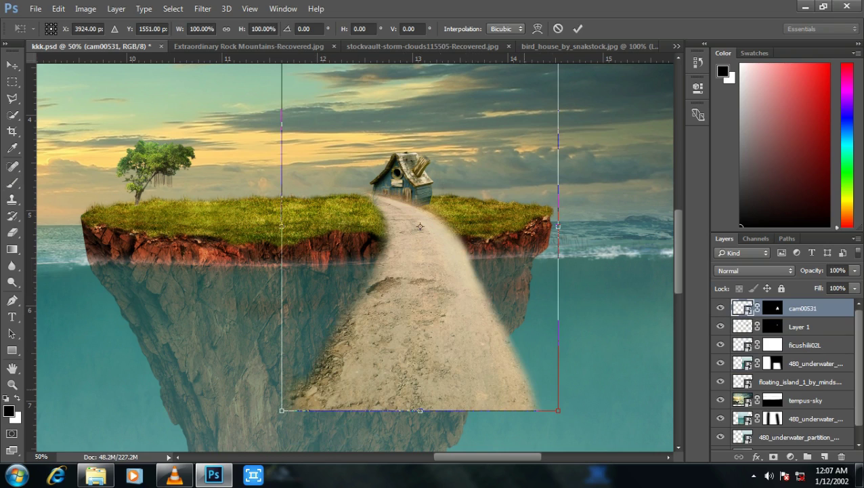
pyautogui.rightClick(479, 72)
pyautogui.click(521, 264)
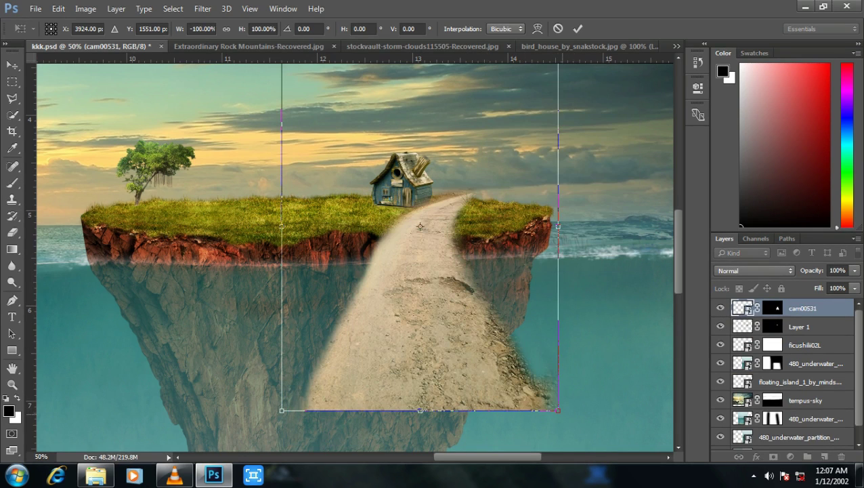
pyautogui.moveTo(557, 409); pyautogui.dragTo(379, 171)
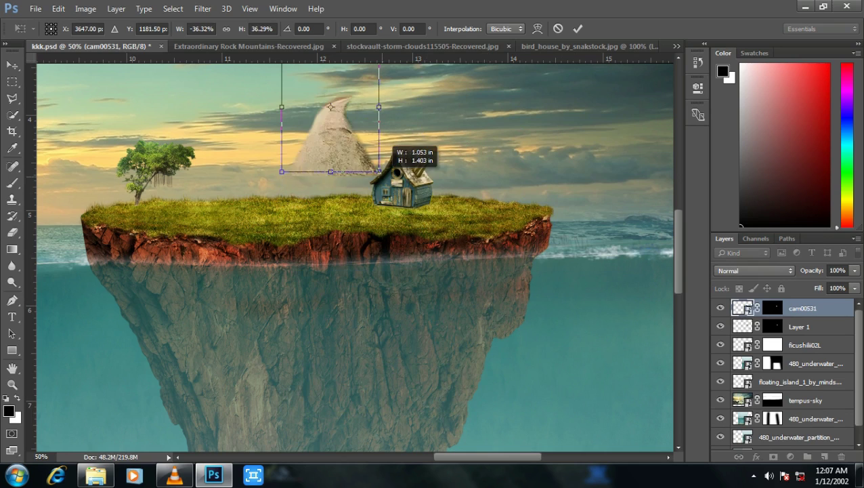
pyautogui.moveTo(330, 106)
pyautogui.mouseDown()
pyautogui.moveTo(377, 216)
pyautogui.moveTo(372, 178)
pyautogui.moveTo(391, 211)
pyautogui.moveTo(399, 206)
pyautogui.mouseUp()
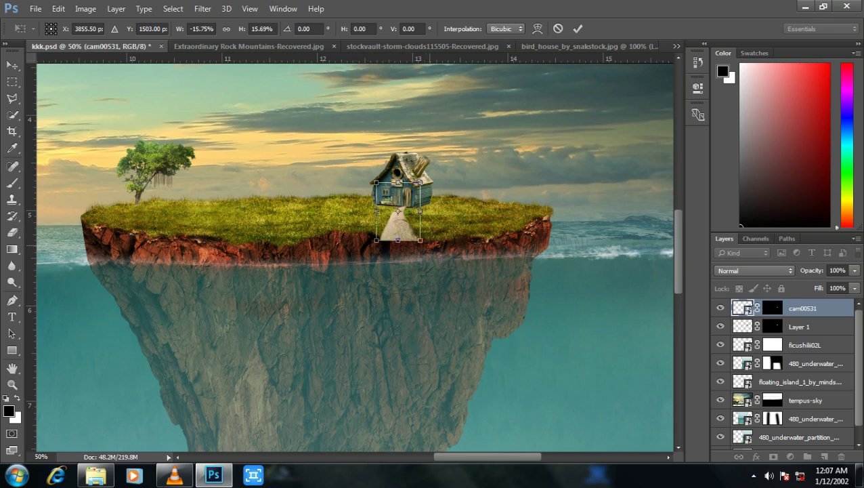
pyautogui.moveTo(420, 240); pyautogui.dragTo(413, 231)
pyautogui.moveTo(401, 183); pyautogui.dragTo(408, 189)
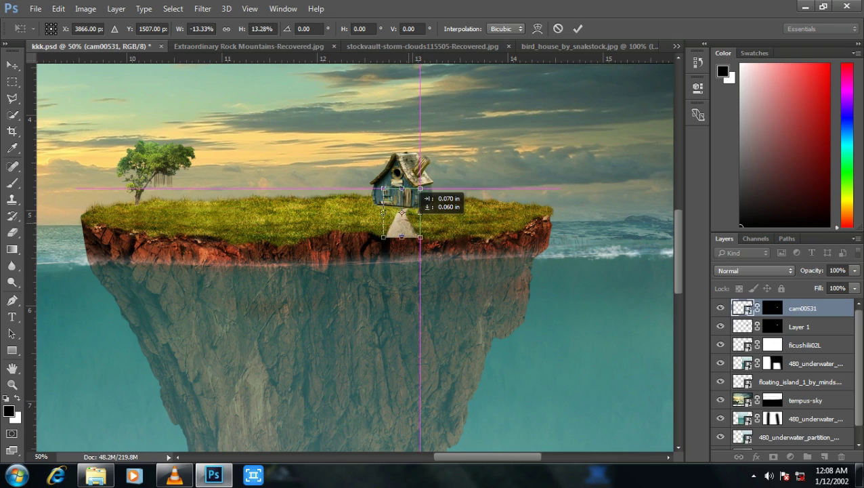
pyautogui.moveTo(409, 190); pyautogui.dragTo(409, 190)
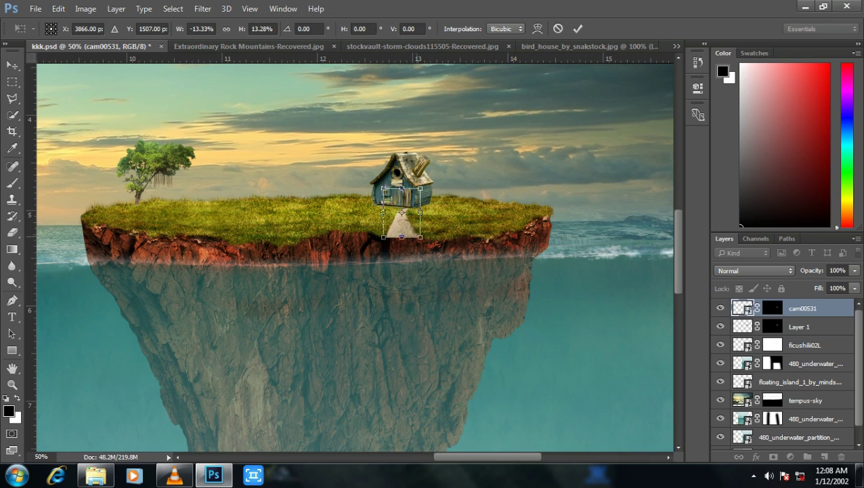
pyautogui.moveTo(421, 237); pyautogui.dragTo(414, 224)
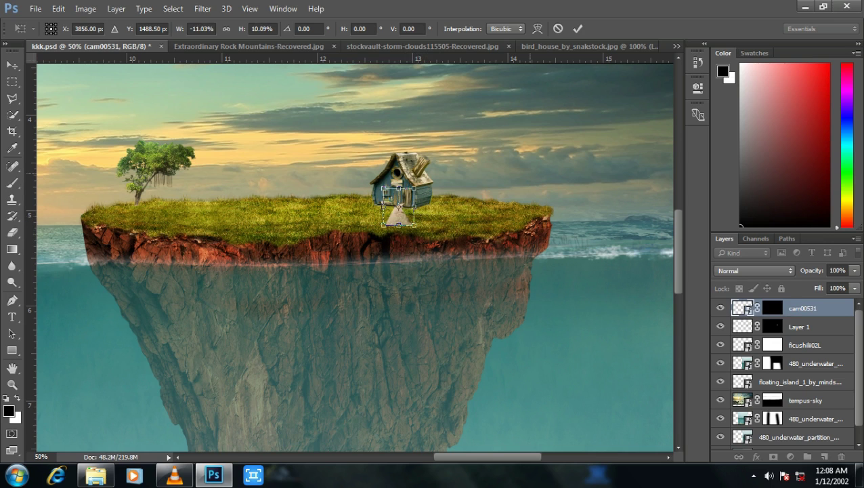
# Position the small path under the birdhouse door and commit it at about 11% by 10%
pyautogui.hotkey('ctrl', '+')
pyautogui.hotkey('ctrl', '+')
pyautogui.hotkey('ctrl', '+')
pyautogui.hotkey('ctrl', '+')
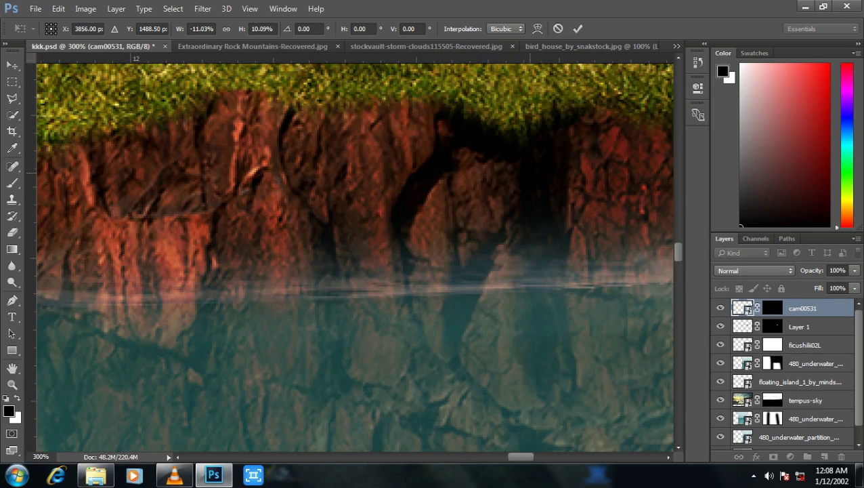
pyautogui.hscroll(2, 354, 257)
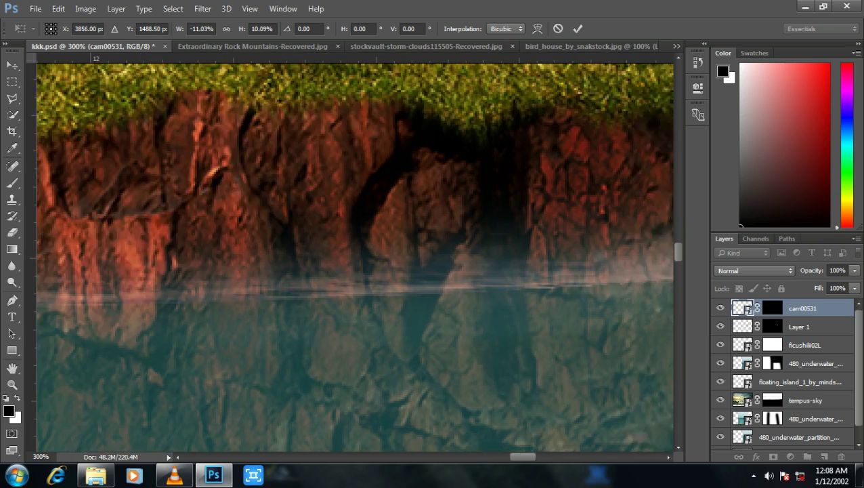
pyautogui.hscroll(5, 355, 257)
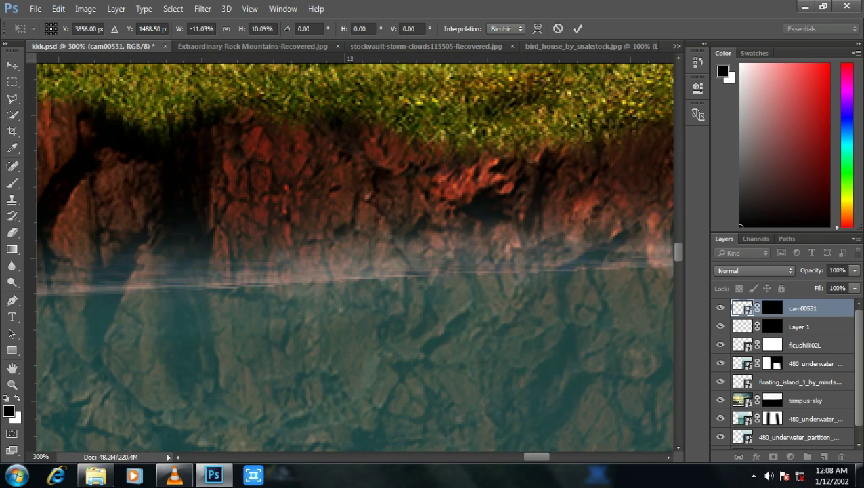
pyautogui.scroll(10, 355, 258)
pyautogui.scroll(-4, 354, 258)
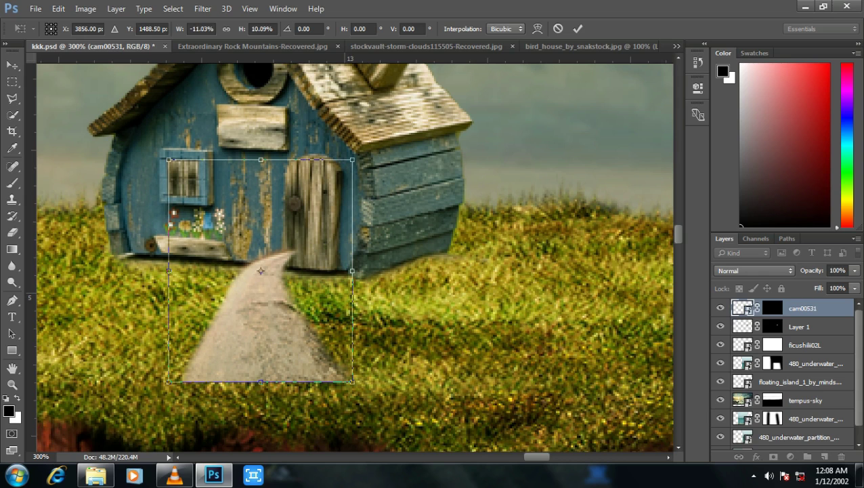
pyautogui.moveTo(305, 267); pyautogui.dragTo(325, 274)
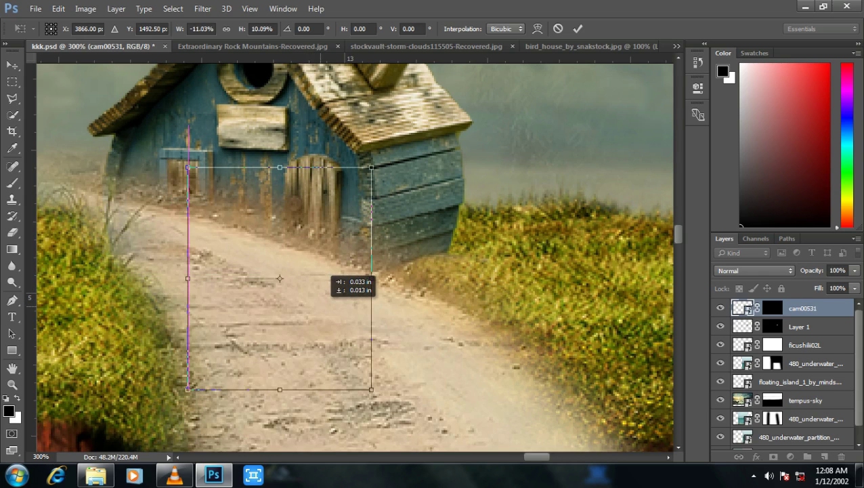
pyautogui.moveTo(279, 278); pyautogui.dragTo(305, 290)
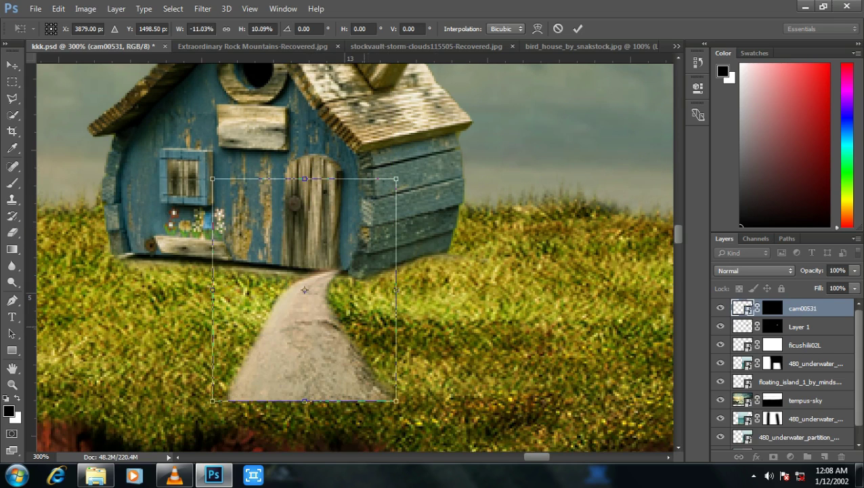
pyautogui.click(578, 28)
pyautogui.click(12, 183)
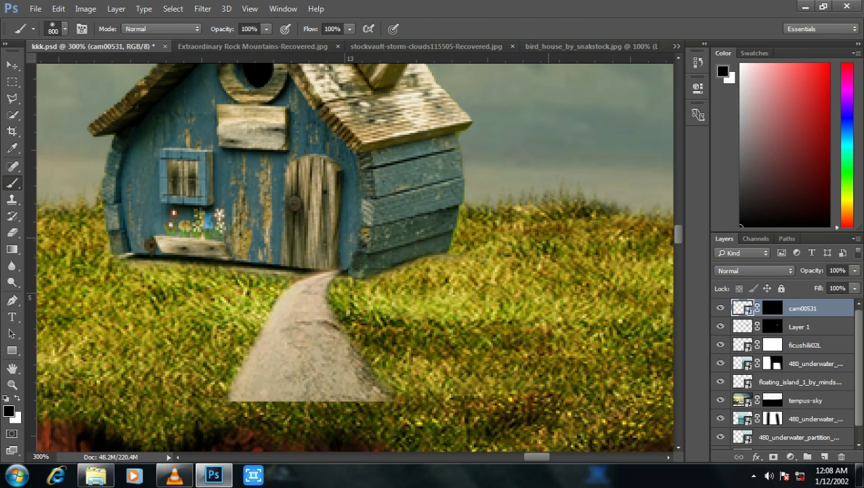
# Shrink the birdhouse on Layer 1 to about 58% and set it at the top of the path
pyautogui.hotkey('alt', '[')
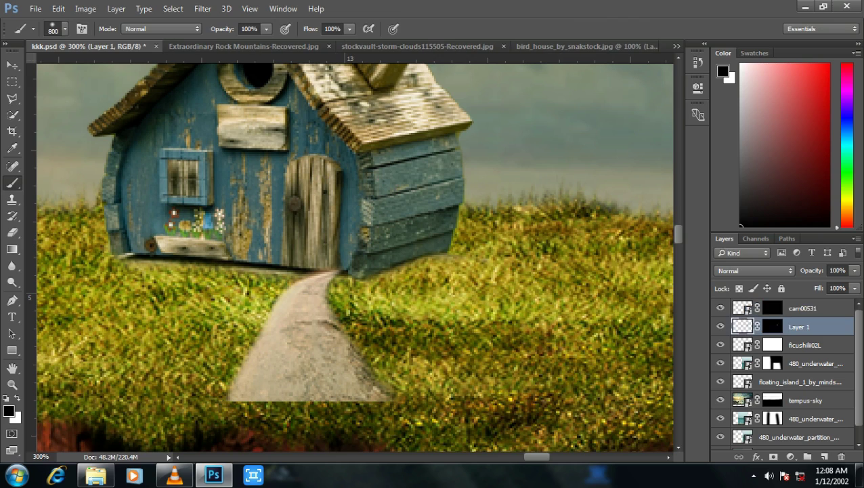
pyautogui.hotkey('ctrl', '-')
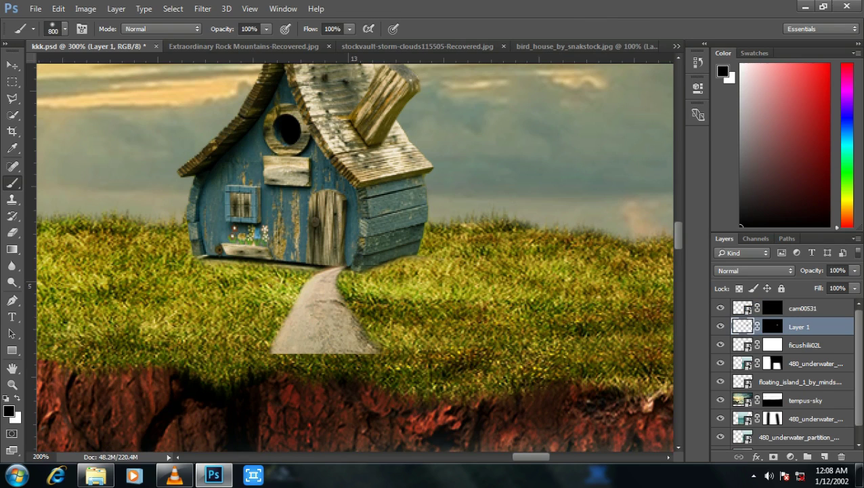
pyautogui.hotkey('ctrl', 't')
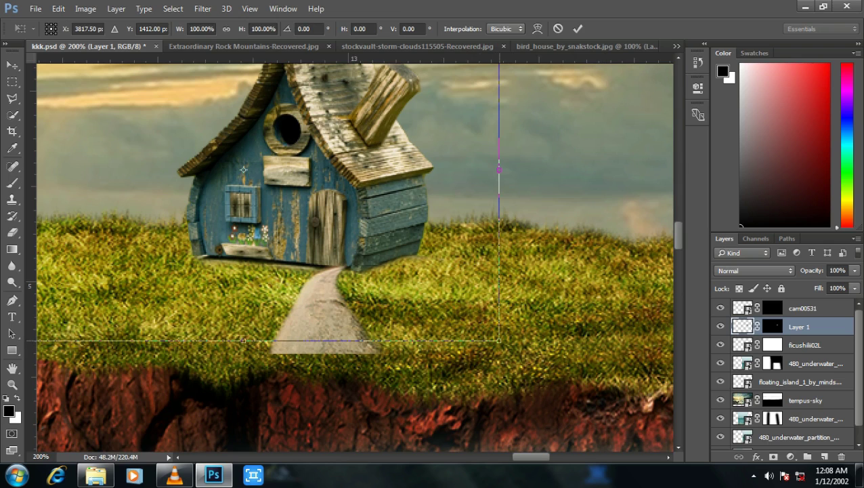
pyautogui.moveTo(500, 340); pyautogui.dragTo(313, 216)
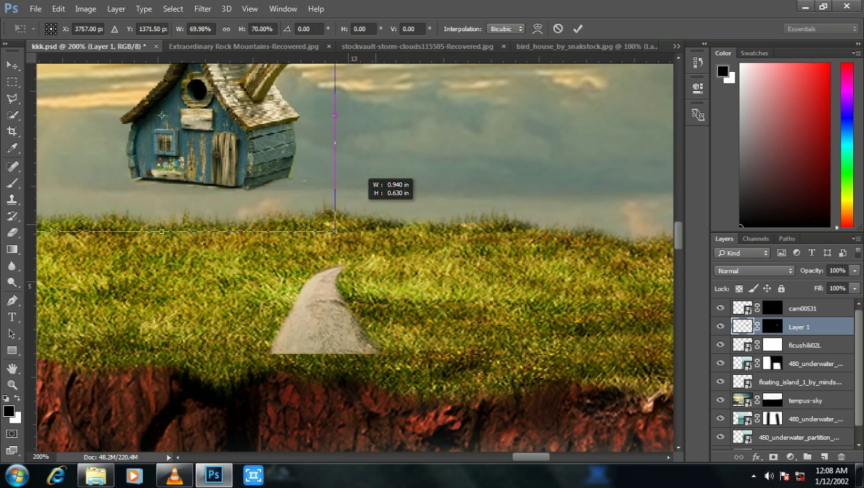
pyautogui.moveTo(202, 151)
pyautogui.mouseDown()
pyautogui.moveTo(365, 220)
pyautogui.moveTo(337, 222)
pyautogui.mouseUp()
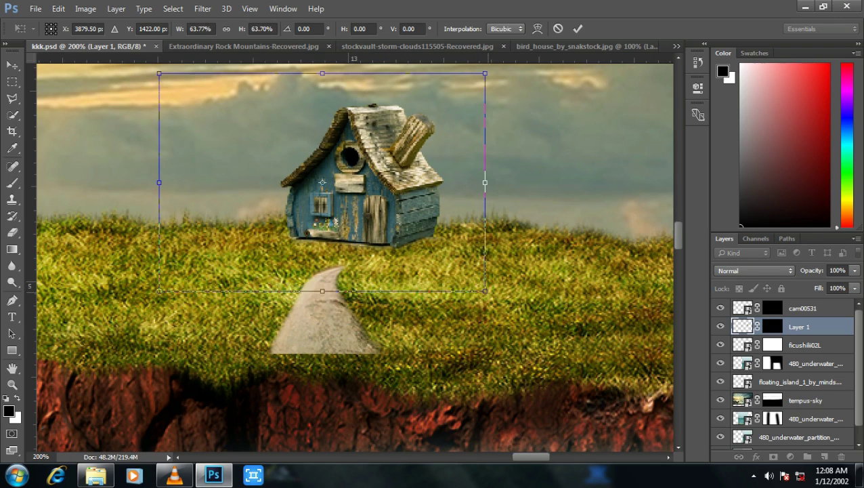
pyautogui.moveTo(485, 291); pyautogui.dragTo(458, 271)
pyautogui.moveTo(396, 174); pyautogui.dragTo(415, 194)
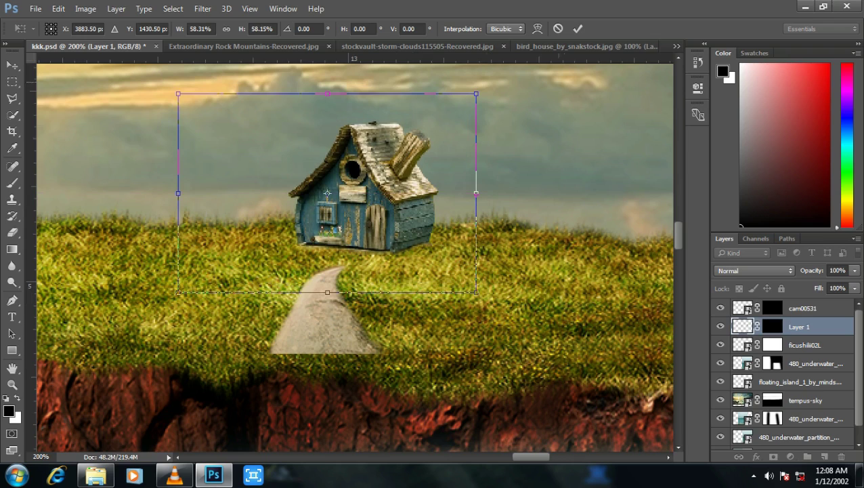
pyautogui.click(577, 28)
pyautogui.press('b')
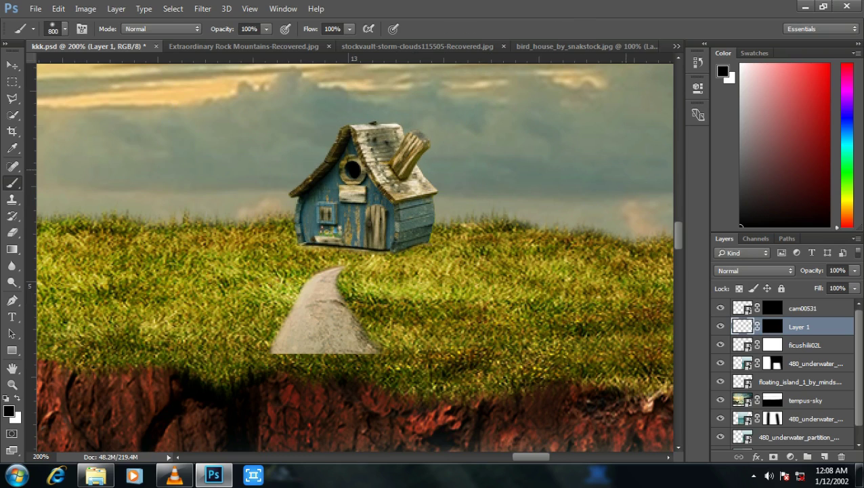
pyautogui.hotkey('alt', ']')
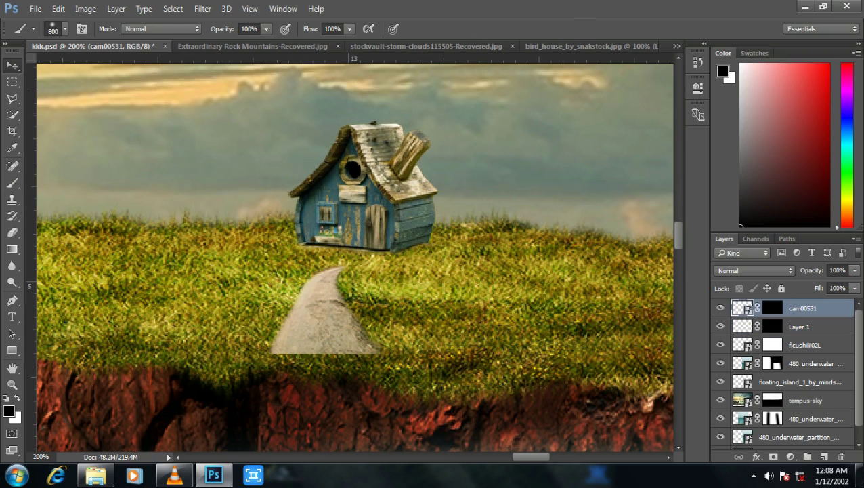
# Shift the cam00531 path slightly up toward the birdhouse
pyautogui.press('v')
pyautogui.moveTo(330, 279); pyautogui.dragTo(358, 266)
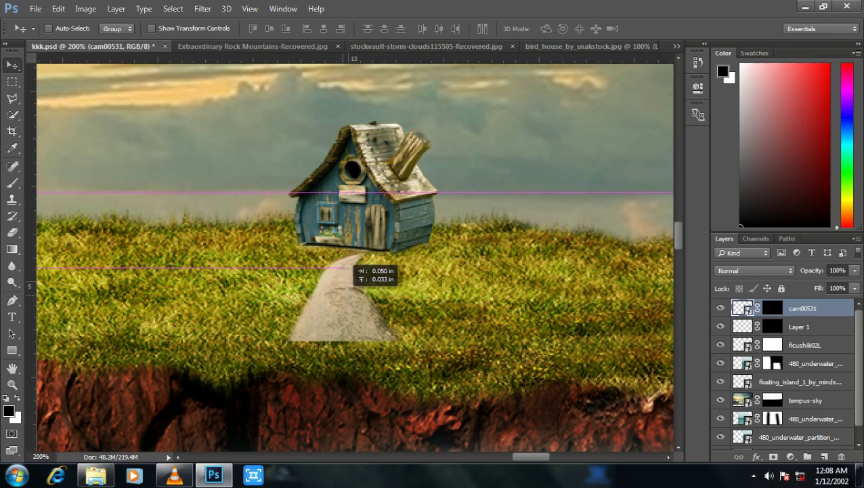
pyautogui.moveTo(357, 267); pyautogui.dragTo(356, 269)
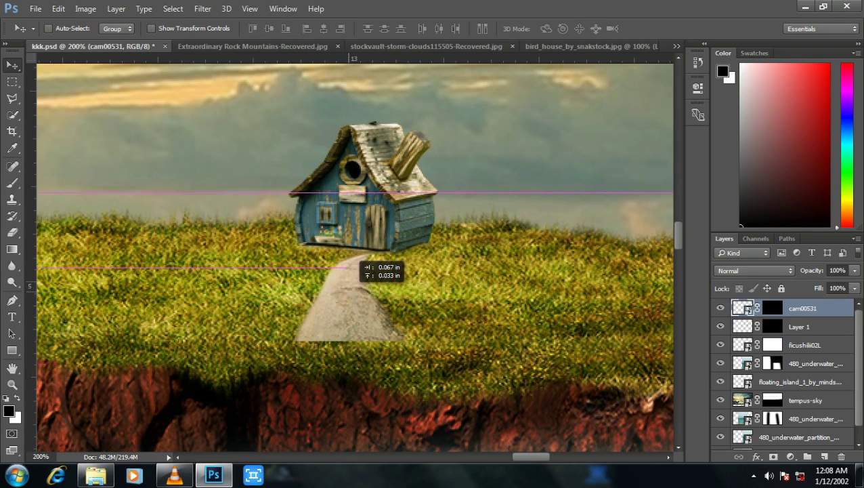
pyautogui.moveTo(356, 268); pyautogui.dragTo(356, 267)
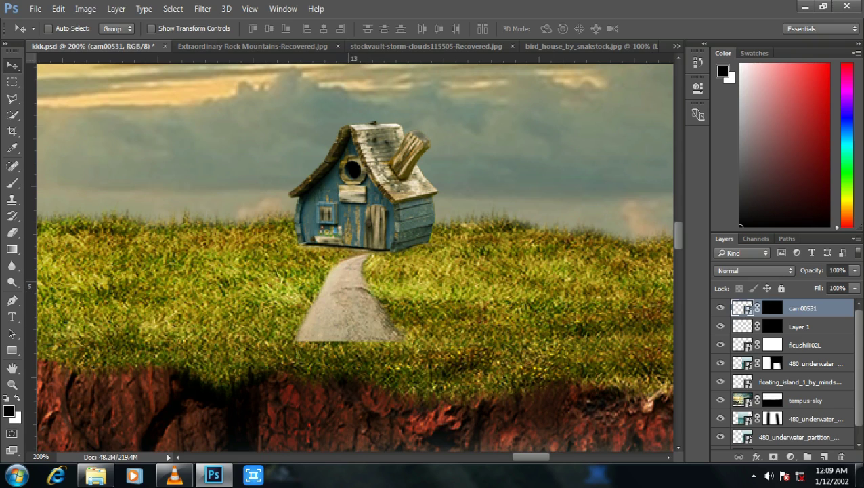
# Duplicate the path layer and move the copy down so the trail reaches the cliff edge
pyautogui.hotkey('ctrl', 'j')
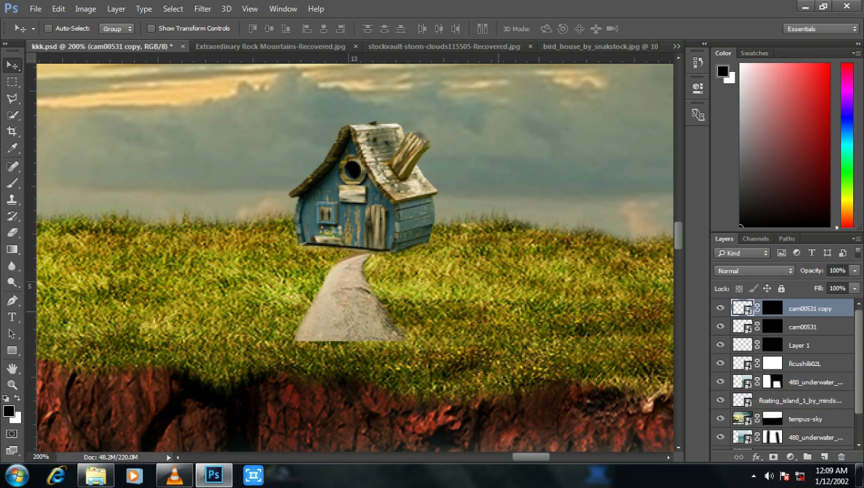
pyautogui.moveTo(356, 268); pyautogui.dragTo(341, 306)
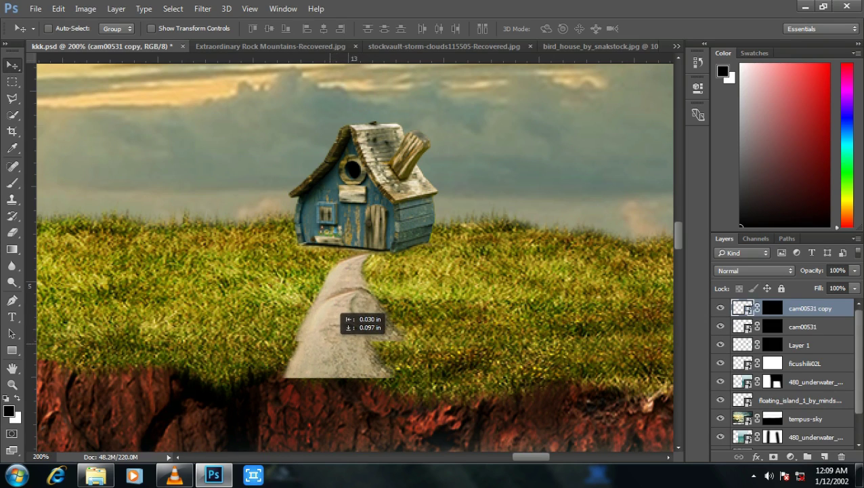
pyautogui.moveTo(341, 307); pyautogui.dragTo(343, 302)
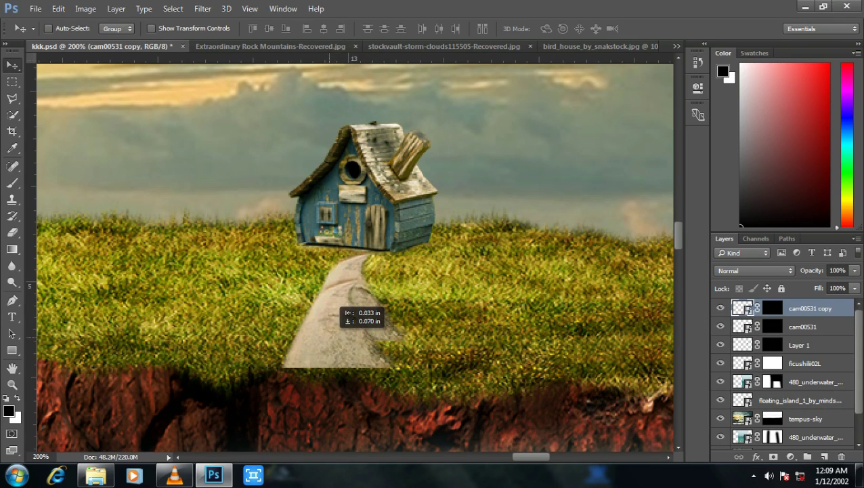
pyautogui.moveTo(344, 303); pyautogui.dragTo(344, 302)
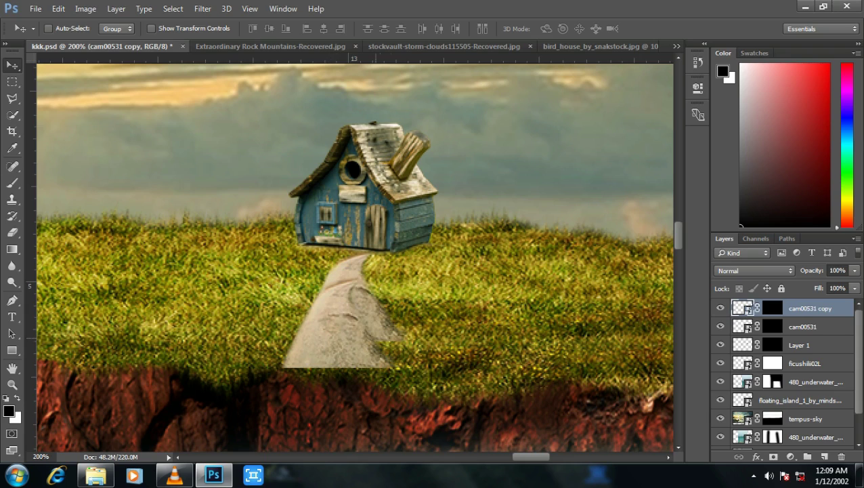
pyautogui.click(773, 308)
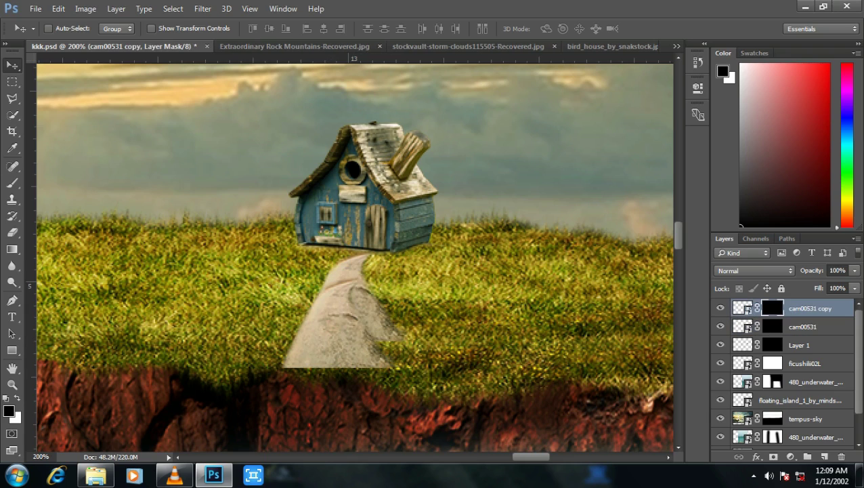
# Paint black on the cam00531 copy mask with a small brush to hide its right and bottom edges
pyautogui.press('b')
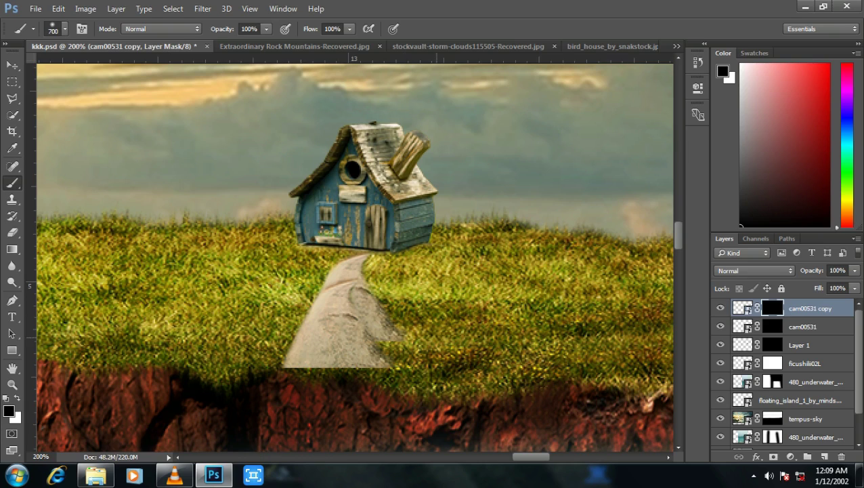
pyautogui.press('[')
pyautogui.press('[')
pyautogui.press('[')
pyautogui.press('[')
pyautogui.moveTo(353, 279)
pyautogui.mouseDown()
pyautogui.moveTo(339, 302)
pyautogui.moveTo(353, 342)
pyautogui.mouseUp()
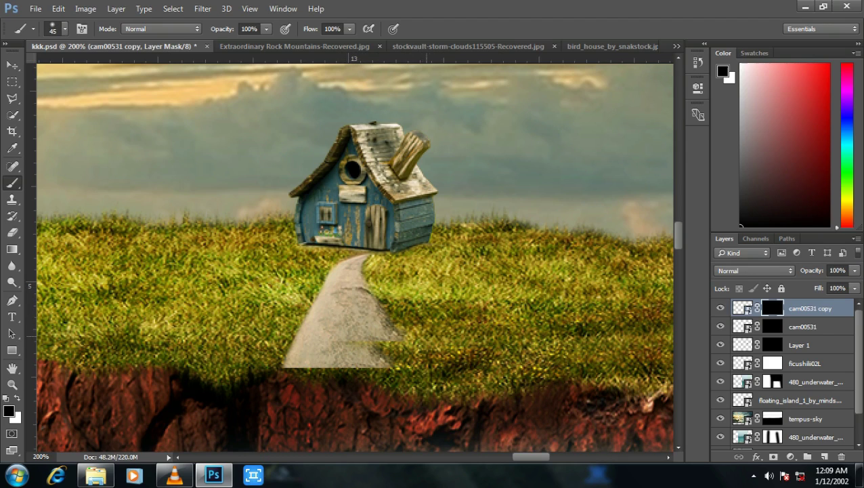
pyautogui.moveTo(394, 358); pyautogui.dragTo(285, 360)
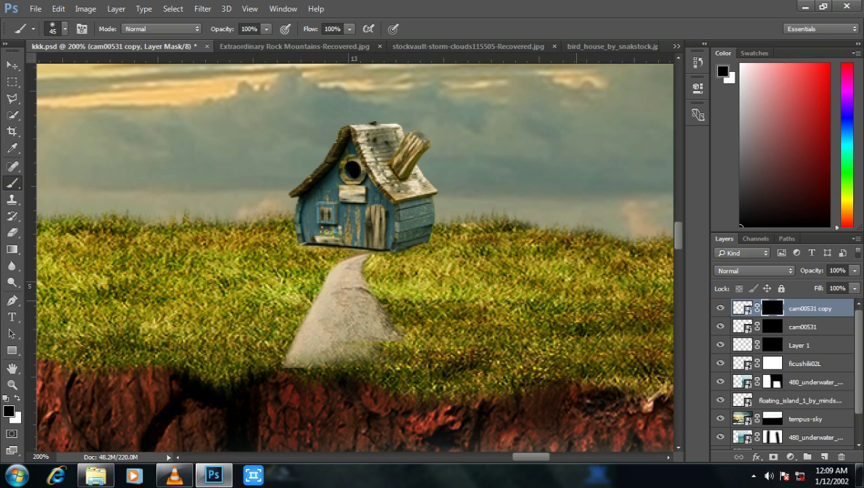
pyautogui.hotkey('ctrl', '-')
pyautogui.hotkey('ctrl', '-')
pyautogui.hotkey('ctrl', '-')
pyautogui.hotkey('ctrl', '-')
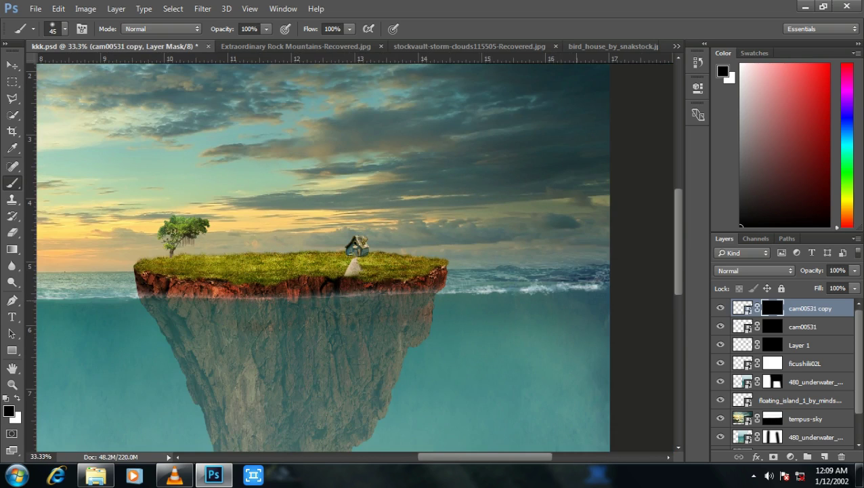
pyautogui.hotkey('ctrl', '-')
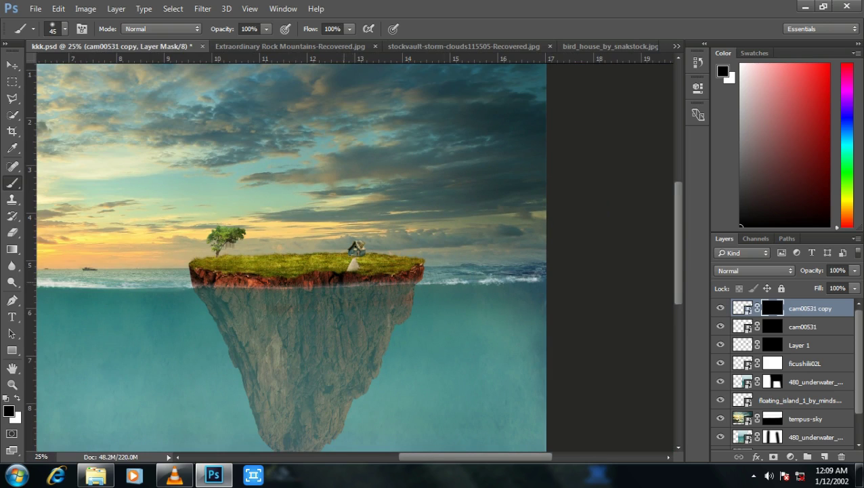
# Drag the home-tree image from the Tree folder into the Photoshop composite
pyautogui.click(96, 475)
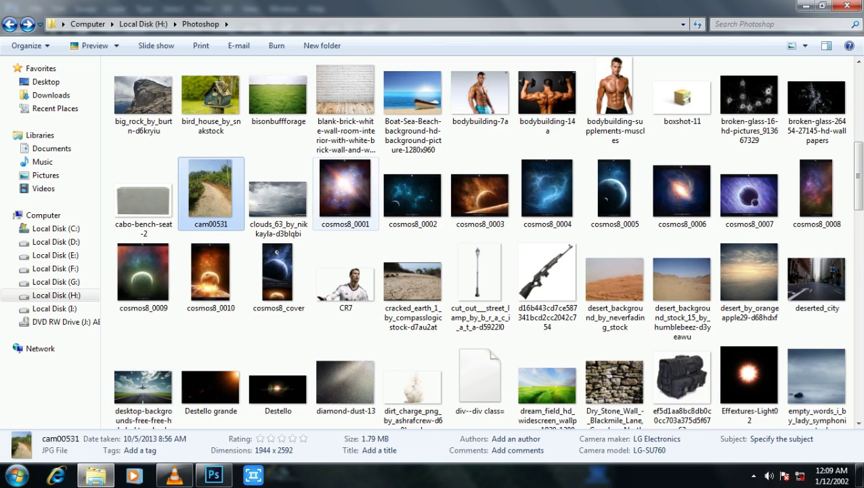
pyautogui.scroll(5, 346, 183)
pyautogui.doubleClick(547, 170)
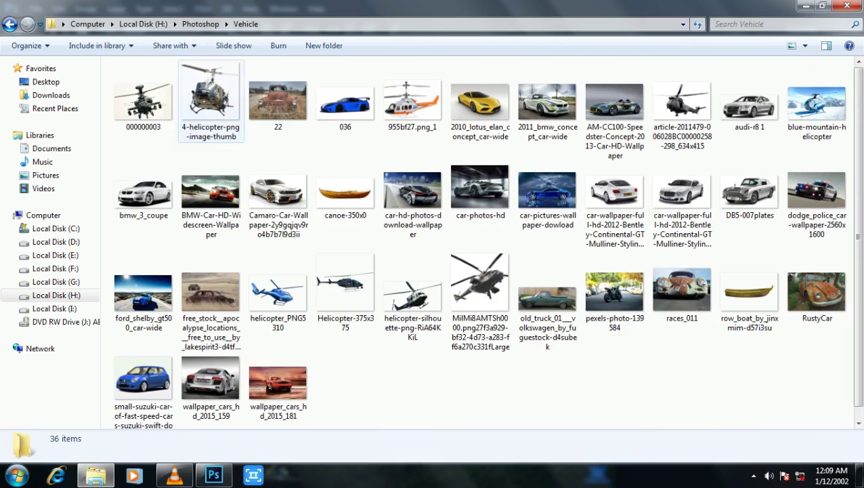
pyautogui.press('BackSpace')
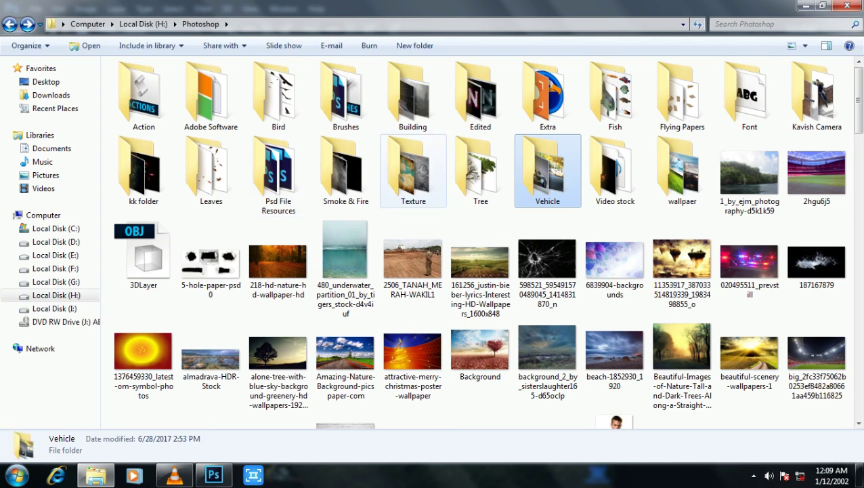
pyautogui.doubleClick(452, 102)
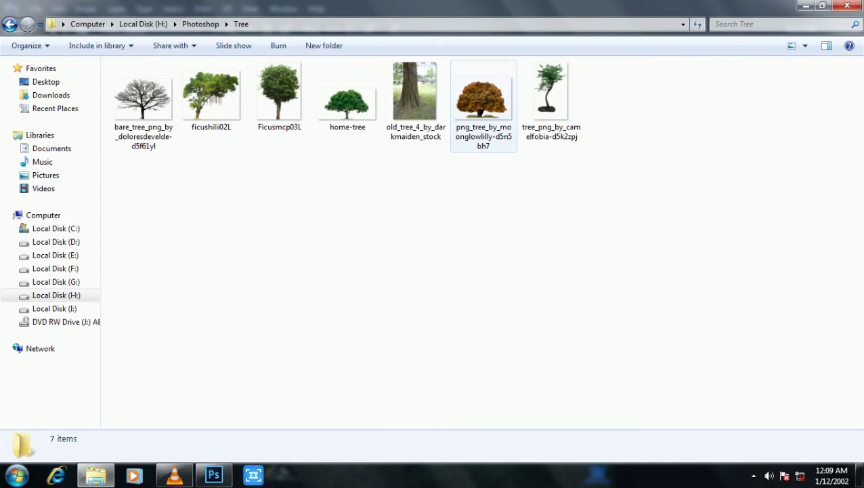
pyautogui.click(348, 98)
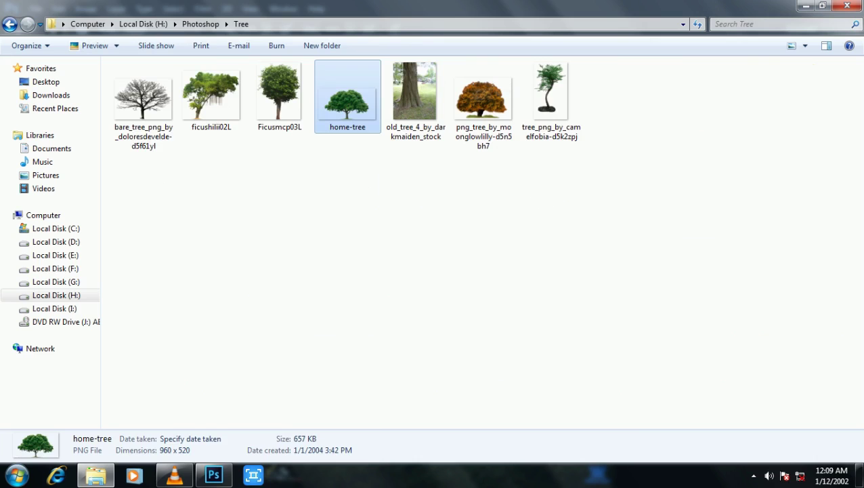
pyautogui.moveTo(347, 98); pyautogui.dragTo(192, 479)
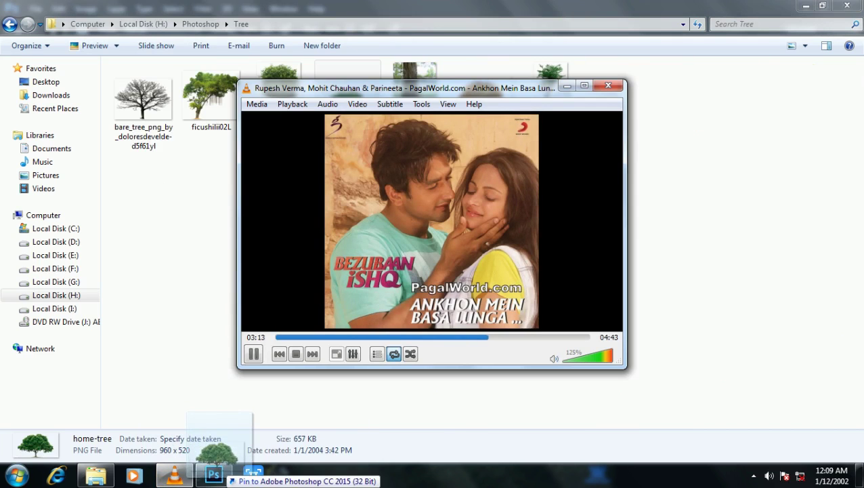
pyautogui.moveTo(192, 479); pyautogui.dragTo(295, 447)
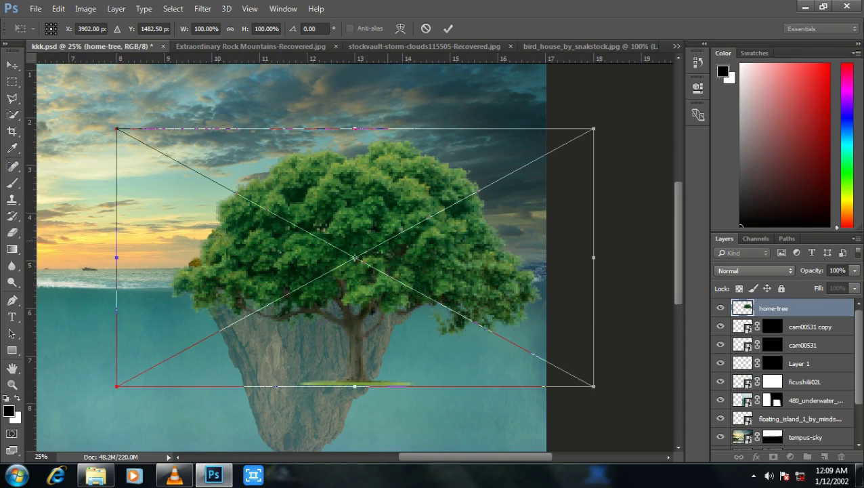
# Shrink the home-tree image and place it over the birdhouse on the island
pyautogui.moveTo(593, 128); pyautogui.dragTo(274, 300)
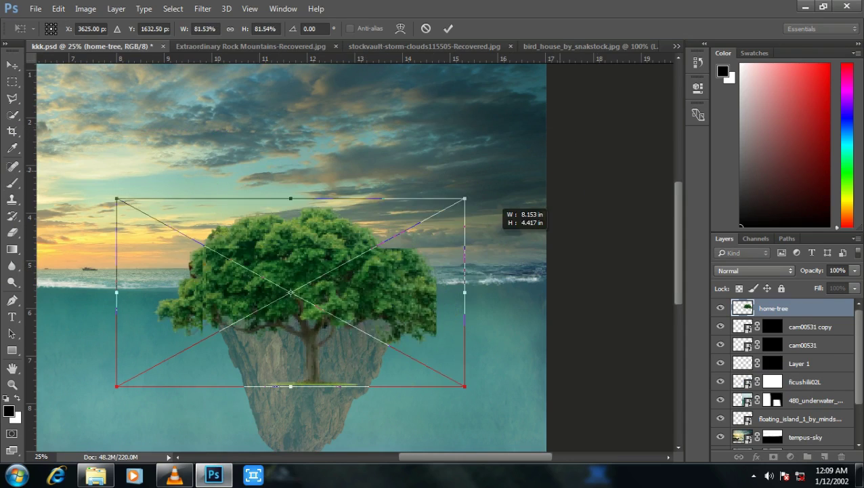
pyautogui.moveTo(224, 323); pyautogui.dragTo(401, 188)
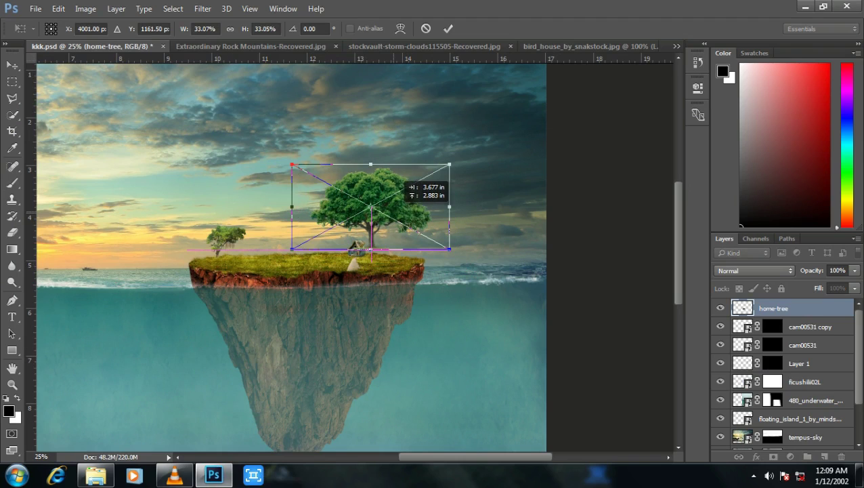
pyautogui.moveTo(449, 164)
pyautogui.mouseDown()
pyautogui.moveTo(341, 223)
pyautogui.moveTo(361, 237)
pyautogui.mouseUp()
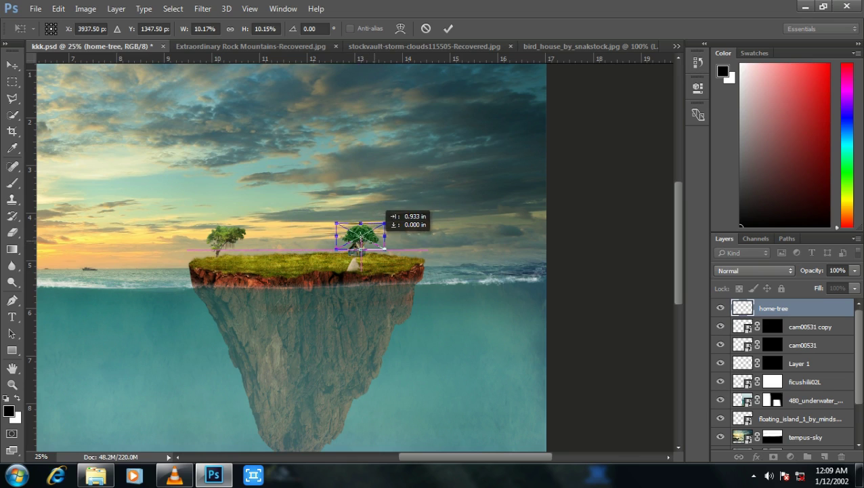
pyautogui.hotkey('ctrl', '+')
pyautogui.hotkey('ctrl', '+')
pyautogui.hotkey('ctrl', '+')
pyautogui.hotkey('ctrl', '+')
pyautogui.hotkey('ctrl', '+')
pyautogui.hotkey('ctrl', '+')
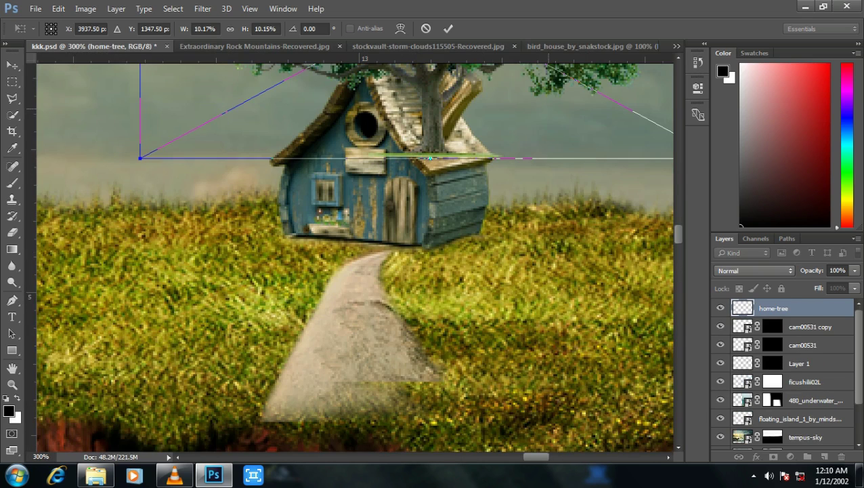
pyautogui.moveTo(536, 89); pyautogui.dragTo(427, 353)
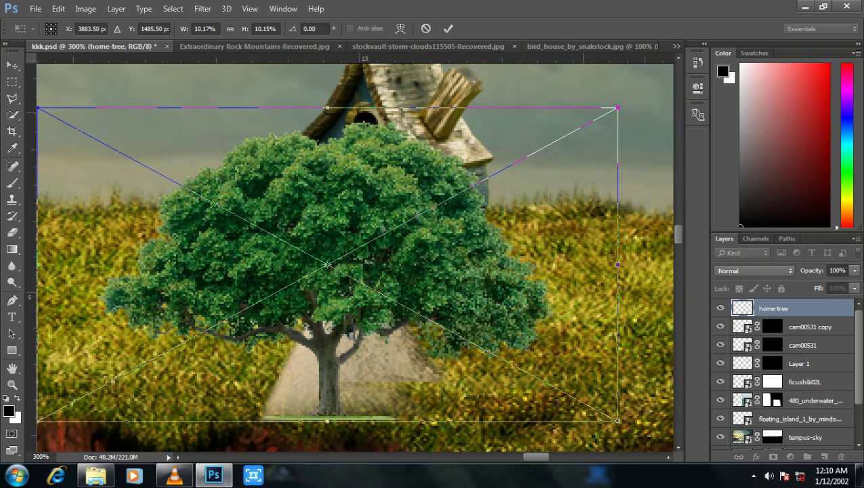
pyautogui.moveTo(617, 108); pyautogui.dragTo(366, 245)
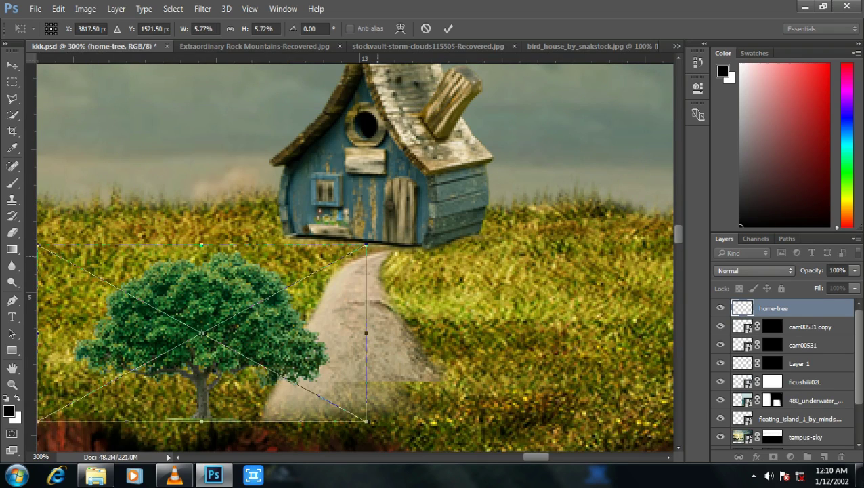
pyautogui.moveTo(279, 330); pyautogui.dragTo(544, 118)
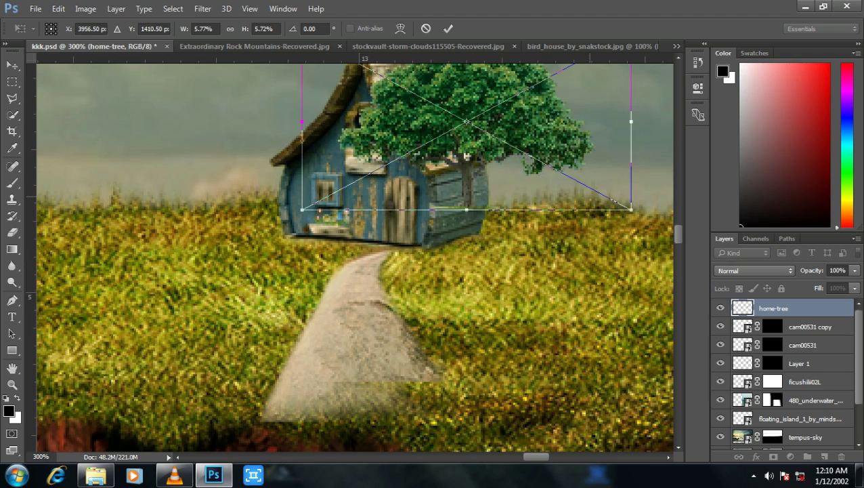
# Fine-tune the tree at about 7.47% scale, commit it, and move its layer below the birdhouse
pyautogui.scroll(1, 356, 257)
pyautogui.scroll(4, 355, 257)
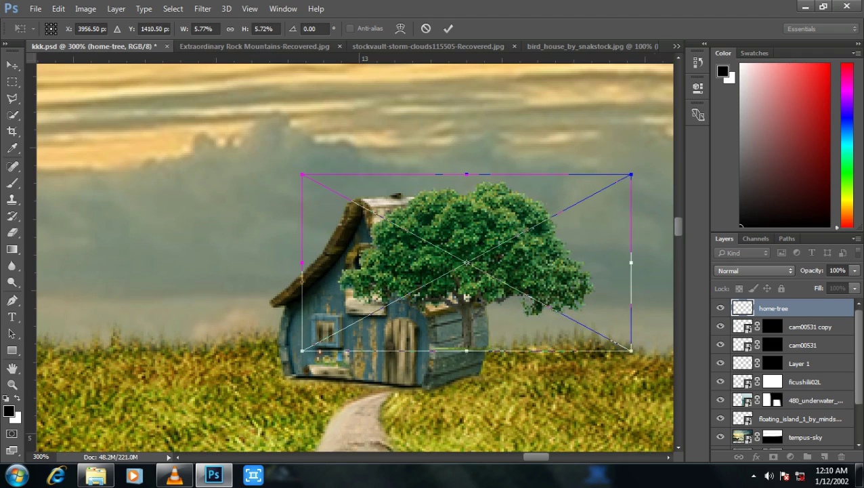
pyautogui.moveTo(302, 174); pyautogui.dragTo(205, 123)
pyautogui.moveTo(478, 250); pyautogui.dragTo(496, 259)
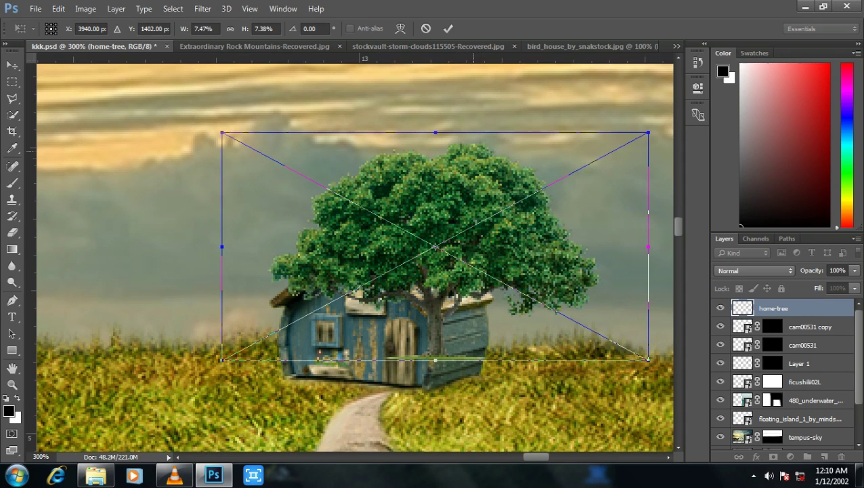
pyautogui.click(448, 29)
pyautogui.moveTo(772, 309); pyautogui.dragTo(772, 391)
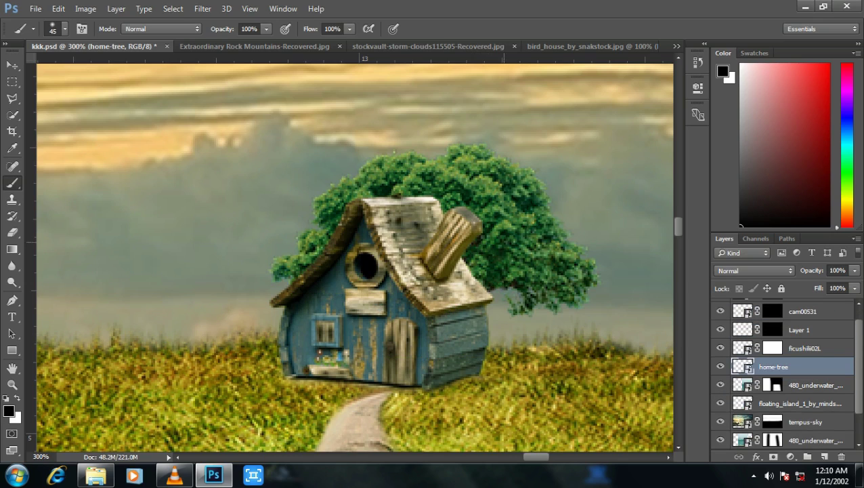
# Nudge the home-tree layer right behind the birdhouse and give it a white layer mask
pyautogui.press('v')
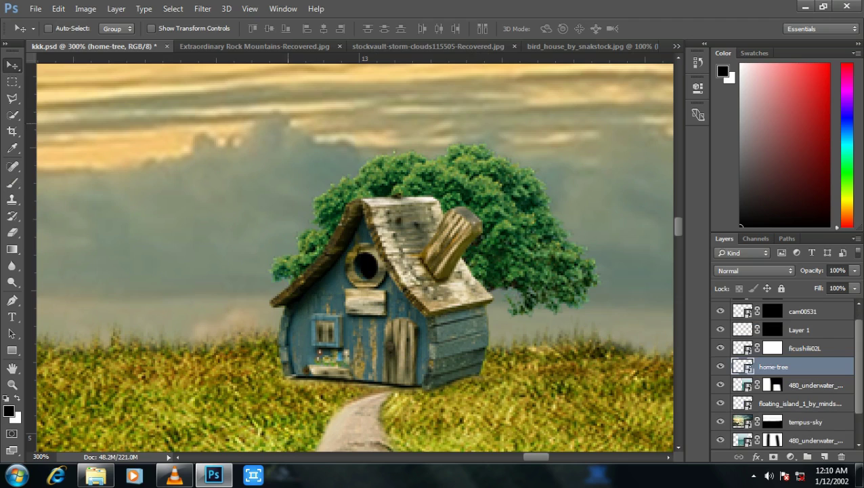
pyautogui.moveTo(532, 201); pyautogui.dragTo(573, 212)
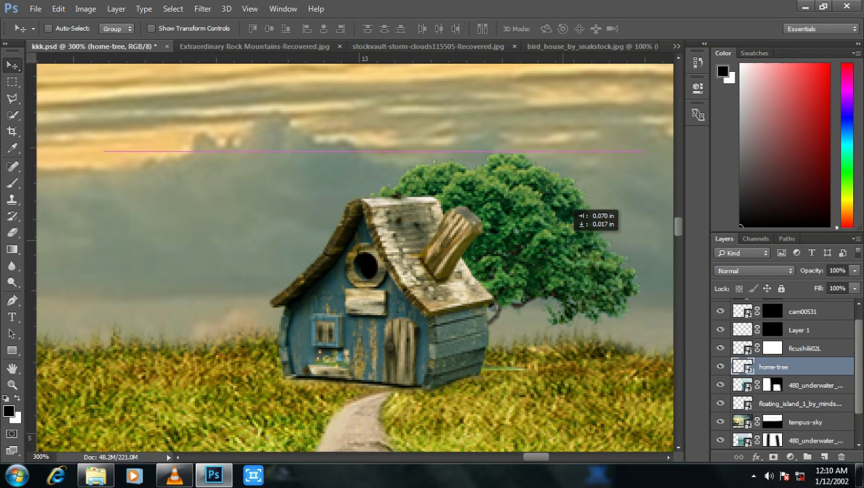
pyautogui.moveTo(575, 213); pyautogui.dragTo(581, 213)
pyautogui.click(774, 456)
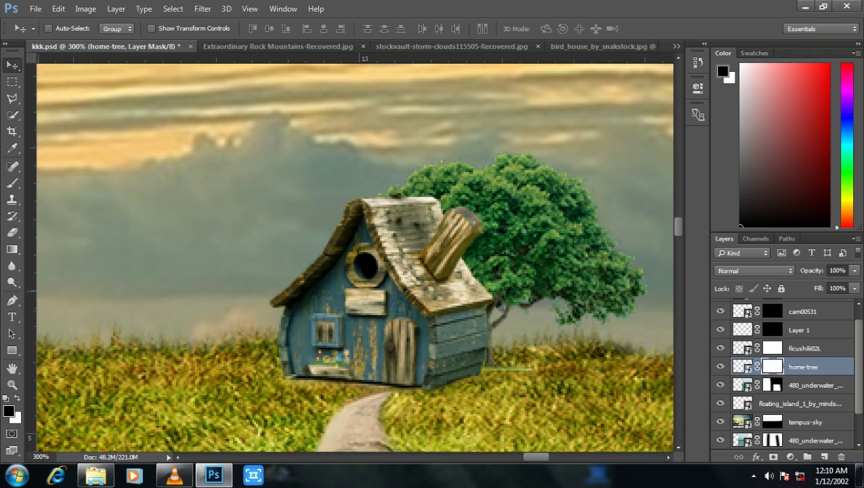
pyautogui.press('b')
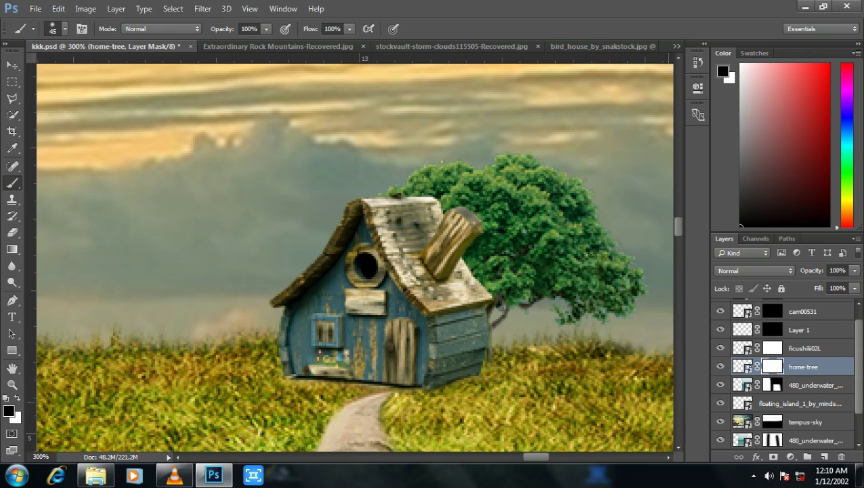
pyautogui.hotkey('ctrl', '-')
pyautogui.hotkey('ctrl', '-')
pyautogui.hotkey('ctrl', '-')
pyautogui.hotkey('ctrl', '-')
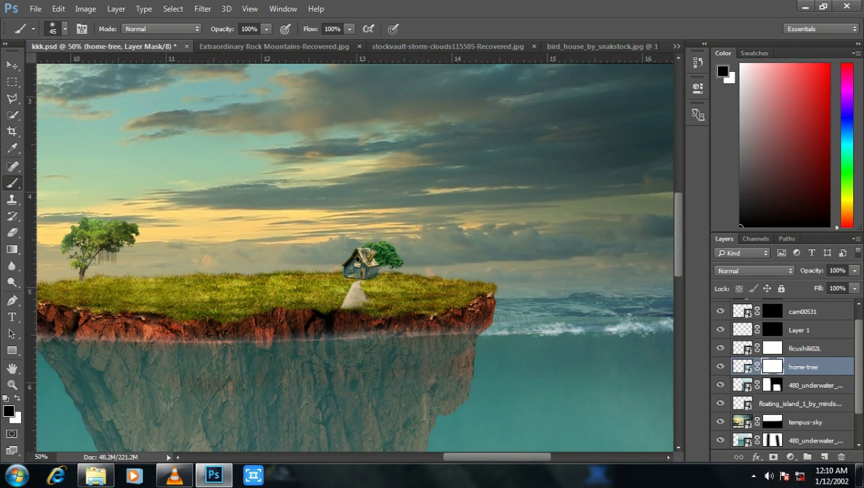
pyautogui.hotkey('ctrl', '-')
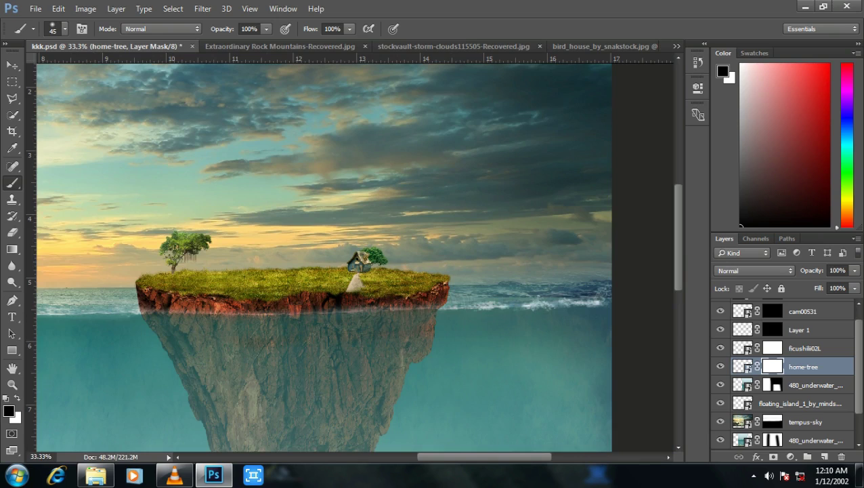
# Scale the home-tree image, not its mask, up to about 138% behind the birdhouse
pyautogui.hotkey('ctrl', 't')
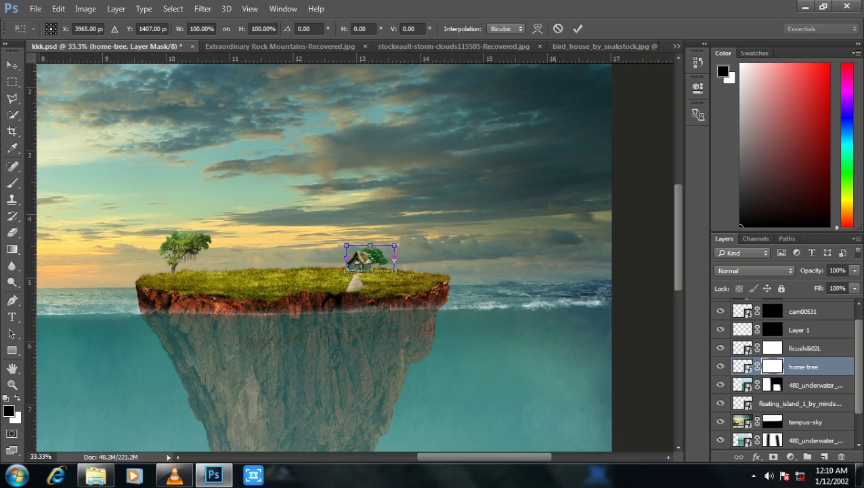
pyautogui.press('Return')
pyautogui.press('b')
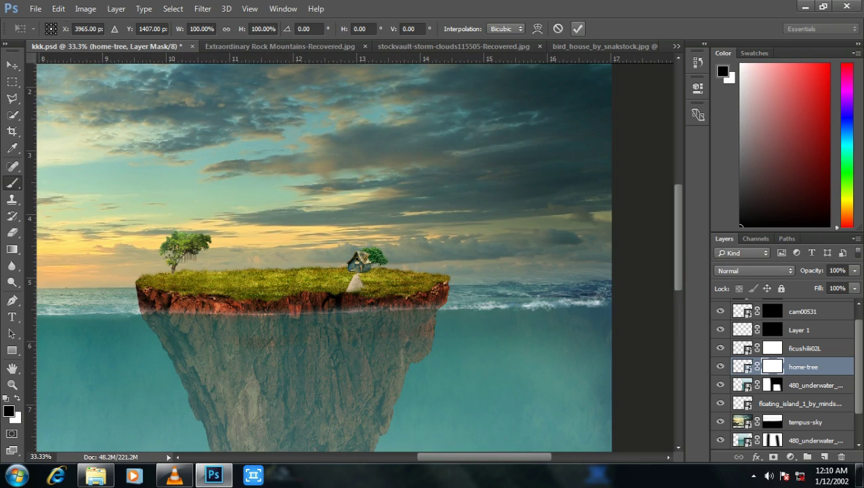
pyautogui.click(743, 366)
pyautogui.hotkey('ctrl', 't')
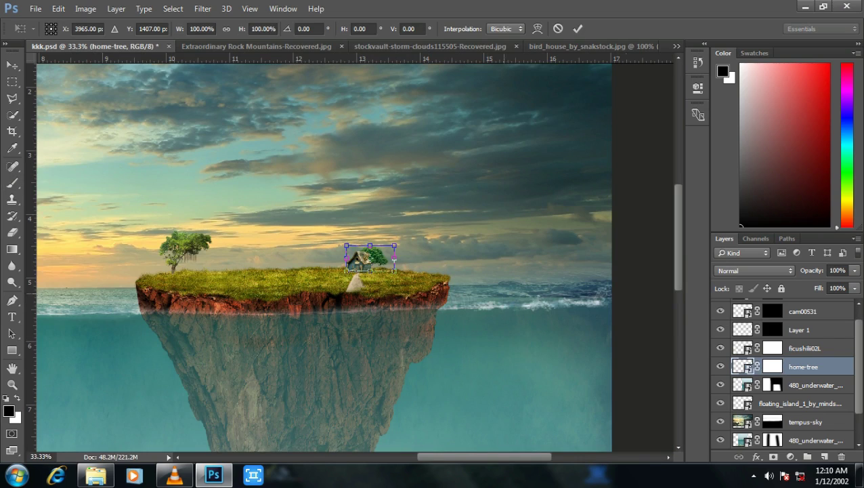
pyautogui.moveTo(395, 245)
pyautogui.mouseDown()
pyautogui.moveTo(412, 237)
pyautogui.moveTo(399, 236)
pyautogui.mouseUp()
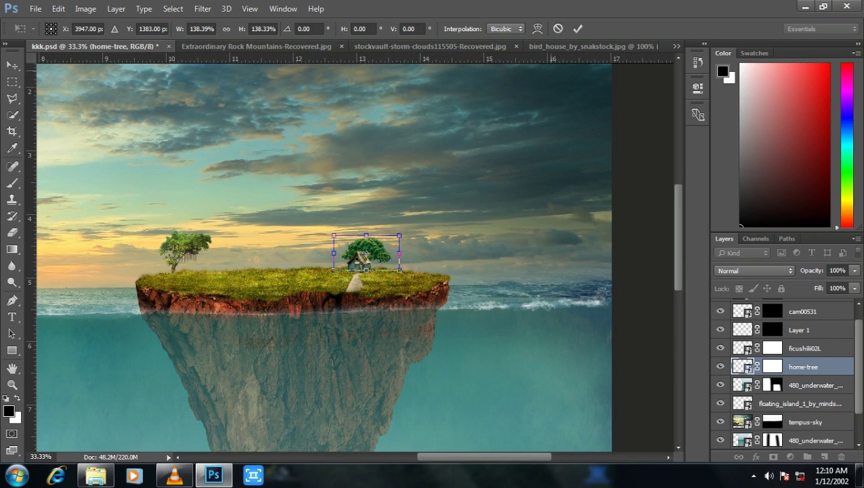
pyautogui.click(578, 29)
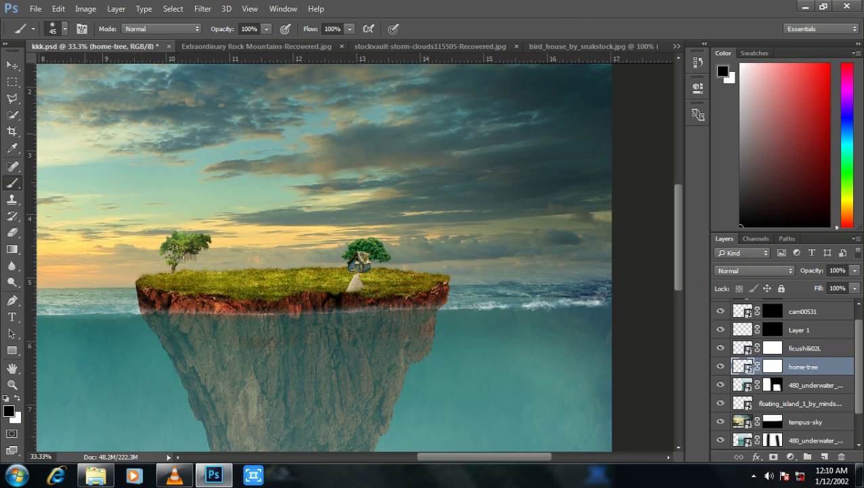
pyautogui.click(95, 474)
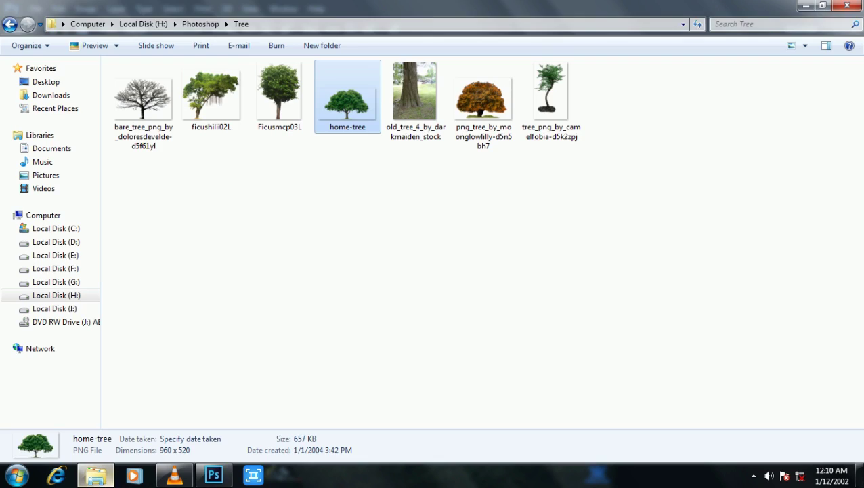
# Go up to the Photoshop image folder and select the cut-out street lamp PNG
pyautogui.click(9, 23)
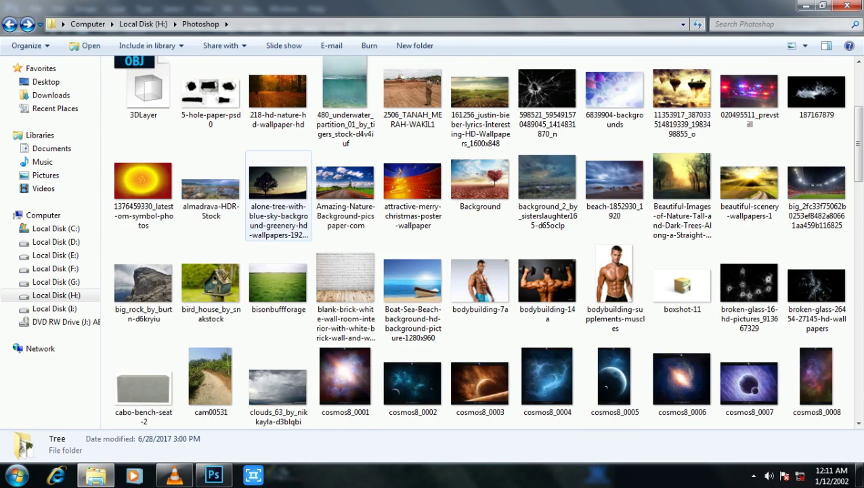
pyautogui.scroll(-5, 278, 284)
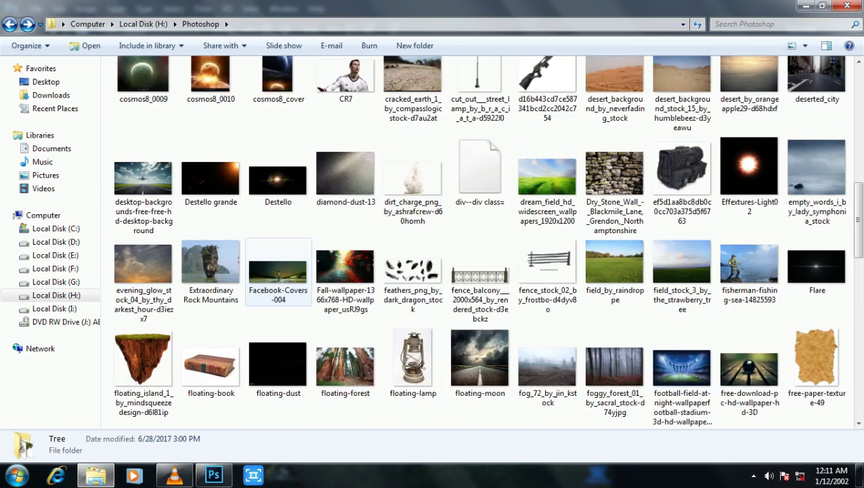
pyautogui.scroll(2, 285, 277)
pyautogui.scroll(6, 331, 264)
pyautogui.scroll(-2, 399, 256)
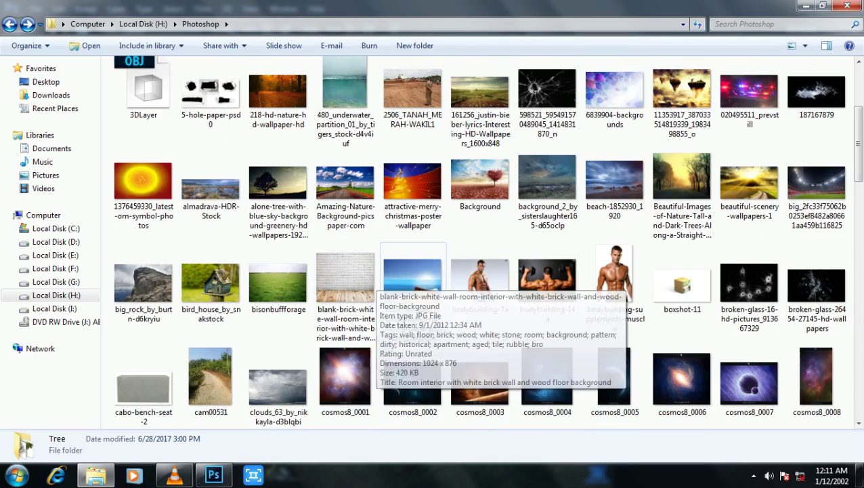
pyautogui.scroll(-3, 413, 291)
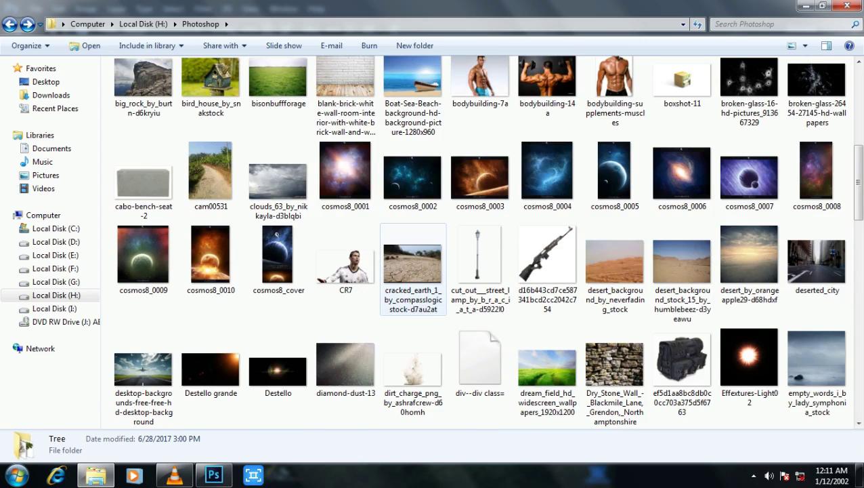
pyautogui.click(479, 264)
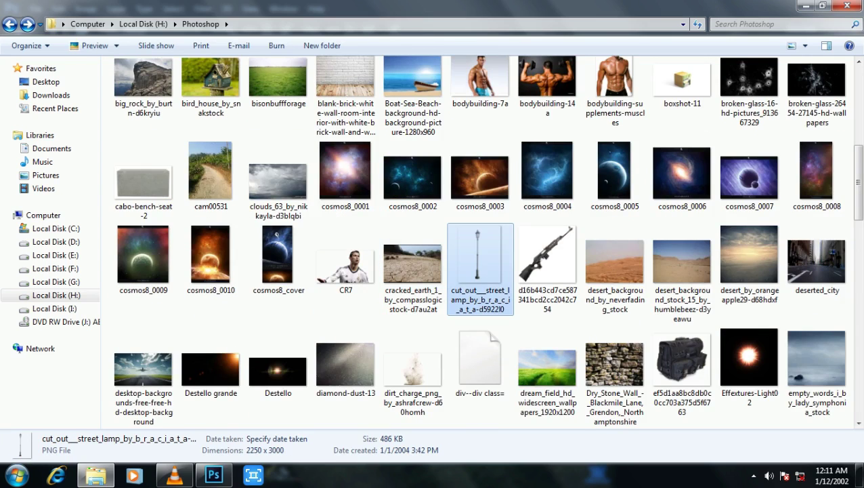
# Drag the street lamp PNG from Explorer over to Photoshop
pyautogui.scroll(-3, 481, 264)
pyautogui.scroll(-3, 481, 264)
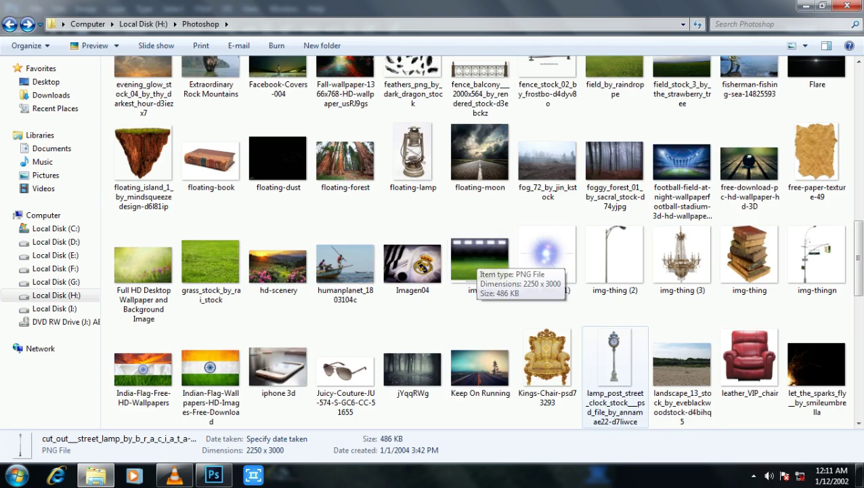
pyautogui.scroll(-3, 481, 264)
pyautogui.scroll(-3, 481, 265)
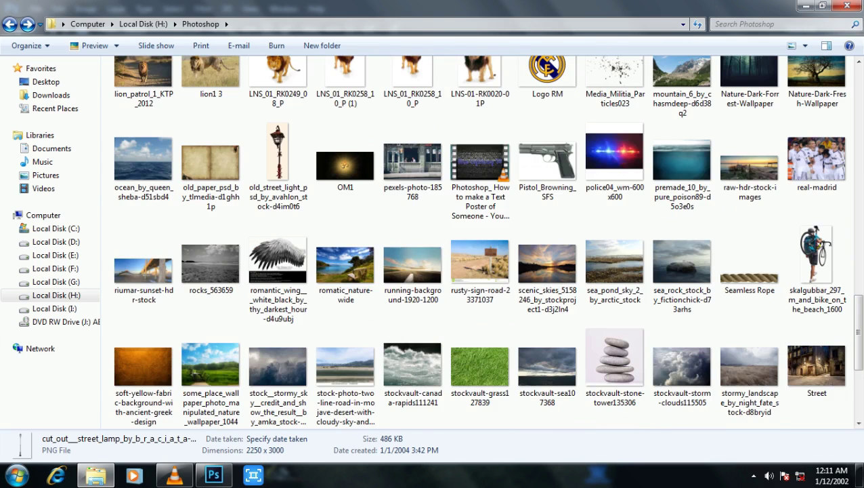
pyautogui.scroll(5, 345, 271)
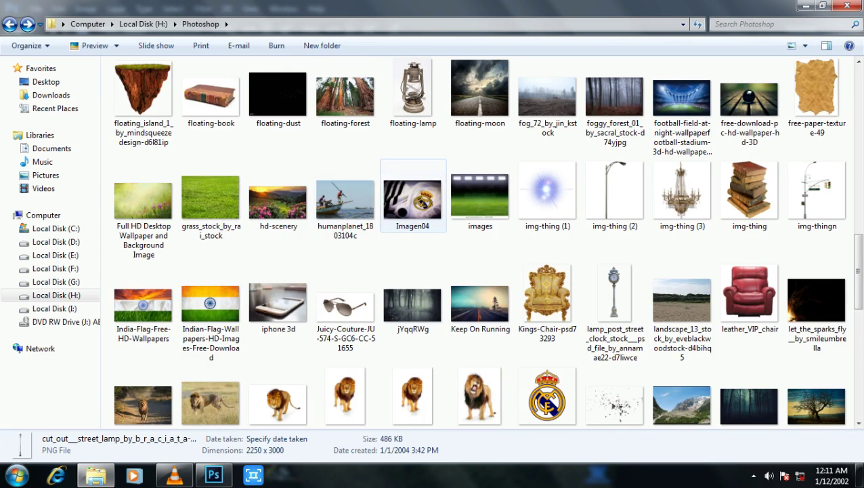
pyautogui.scroll(2, 474, 203)
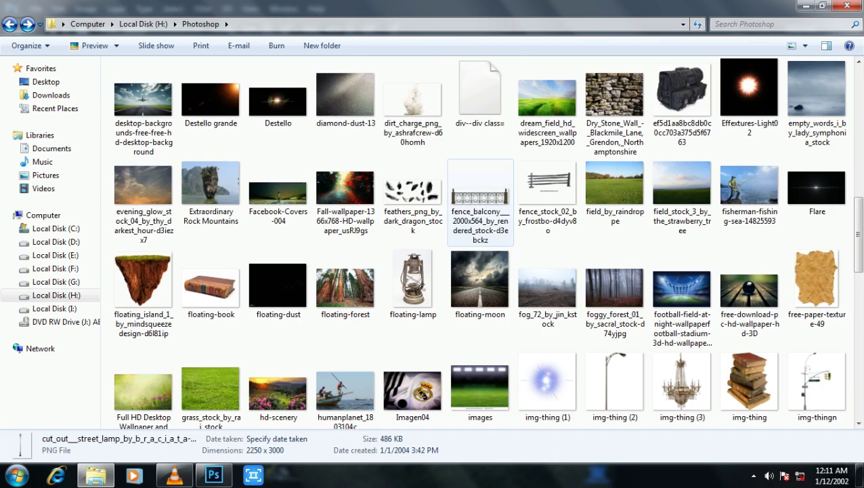
pyautogui.scroll(2, 480, 203)
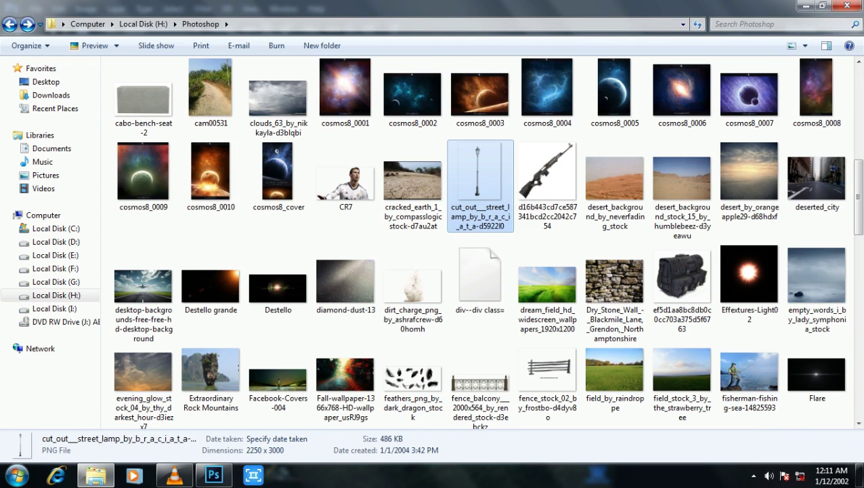
pyautogui.moveTo(481, 183); pyautogui.dragTo(211, 460)
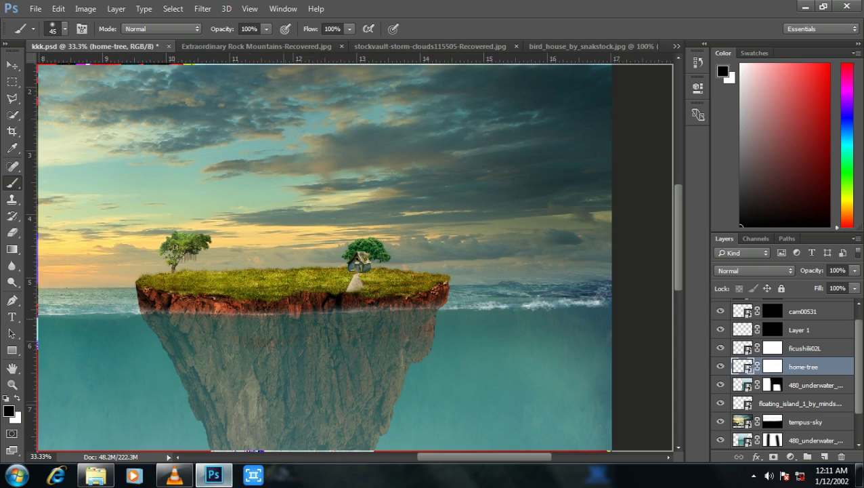
# Place the street lamp as a layer, scale it to about 1.82%, and set it on the island's grass
pyautogui.moveTo(748, 366); pyautogui.dragTo(749, 367)
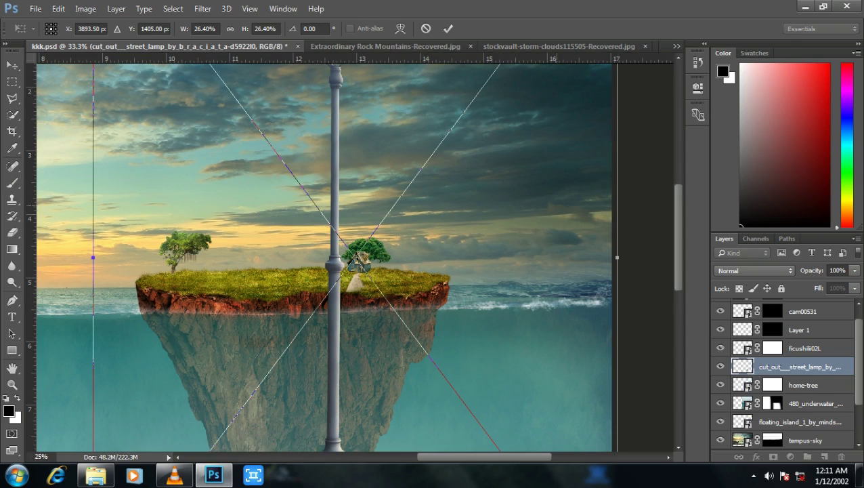
pyautogui.hotkey('ctrl', '-')
pyautogui.hotkey('ctrl', '-')
pyautogui.hotkey('ctrl', '-')
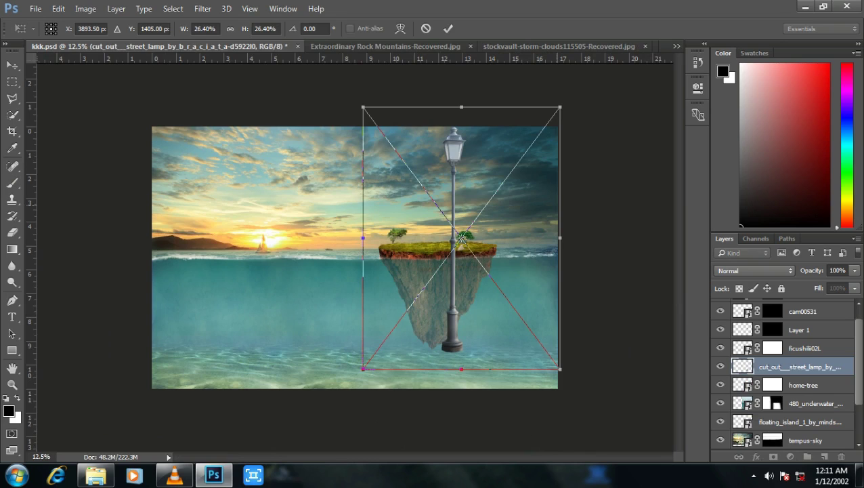
pyautogui.moveTo(560, 106); pyautogui.dragTo(414, 301)
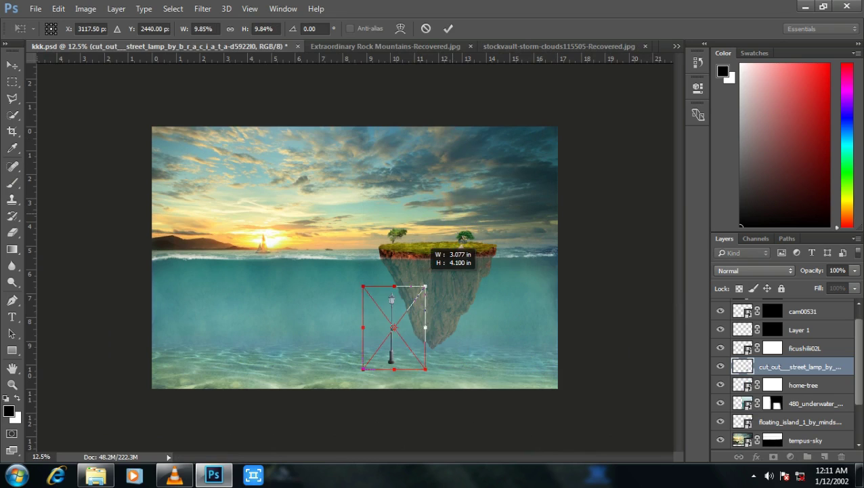
pyautogui.moveTo(386, 325); pyautogui.dragTo(440, 199)
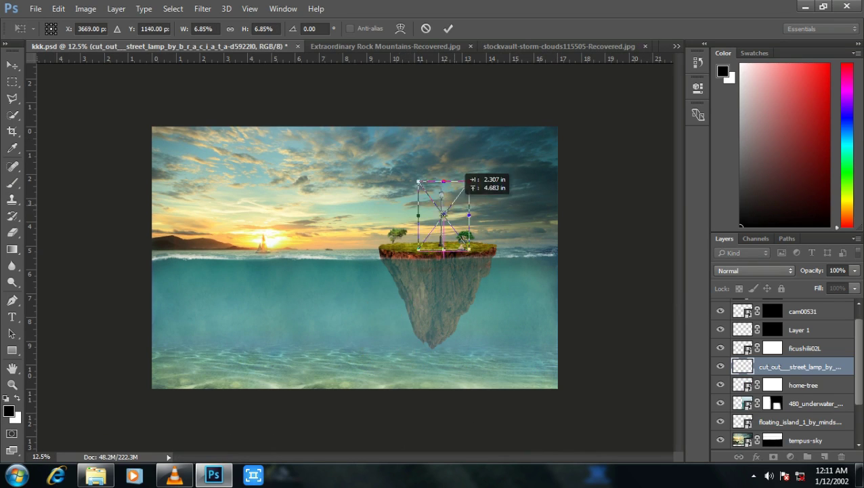
pyautogui.moveTo(466, 177); pyautogui.dragTo(429, 225)
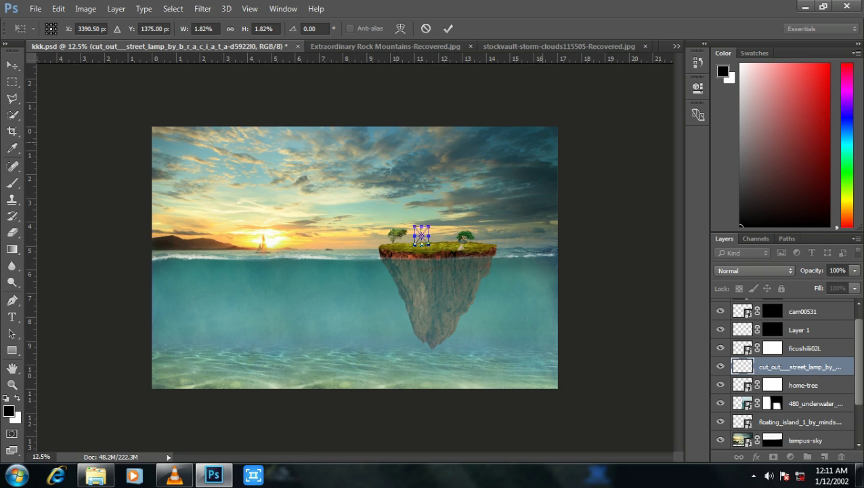
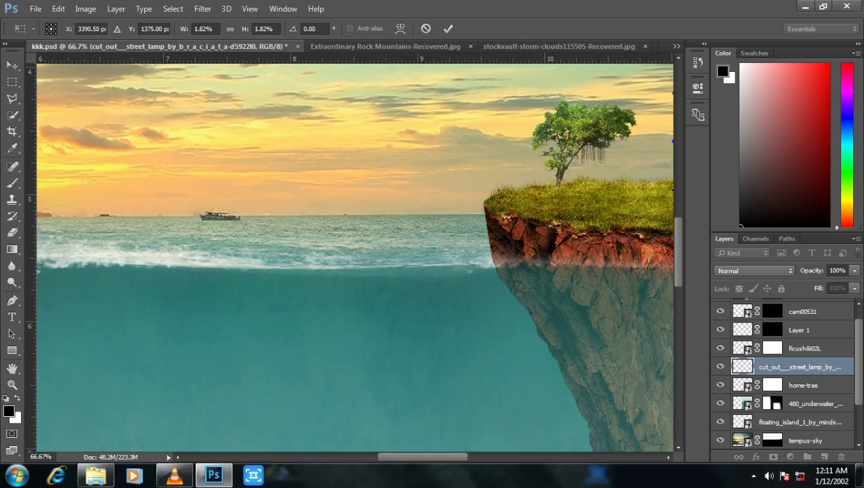
# Shrink the street lamp to about 1.1% and place it left of the blue house
pyautogui.hscroll(5, 355, 256)
pyautogui.hscroll(4, 354, 256)
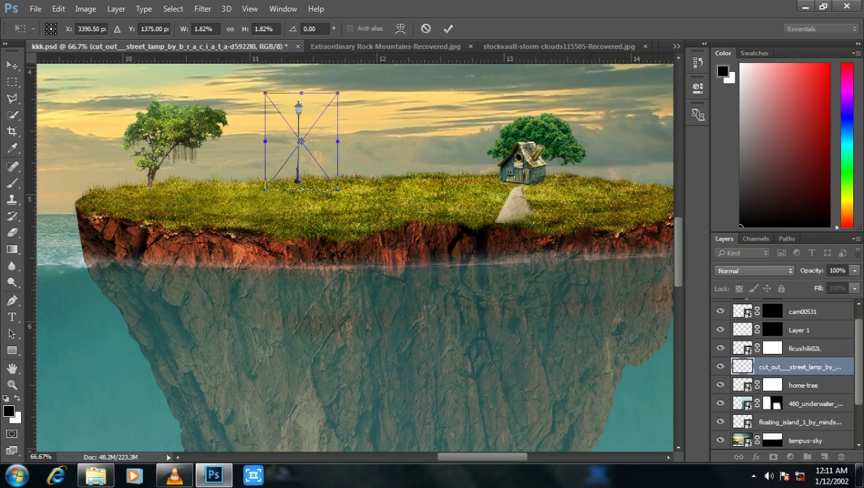
pyautogui.moveTo(275, 142); pyautogui.dragTo(448, 150)
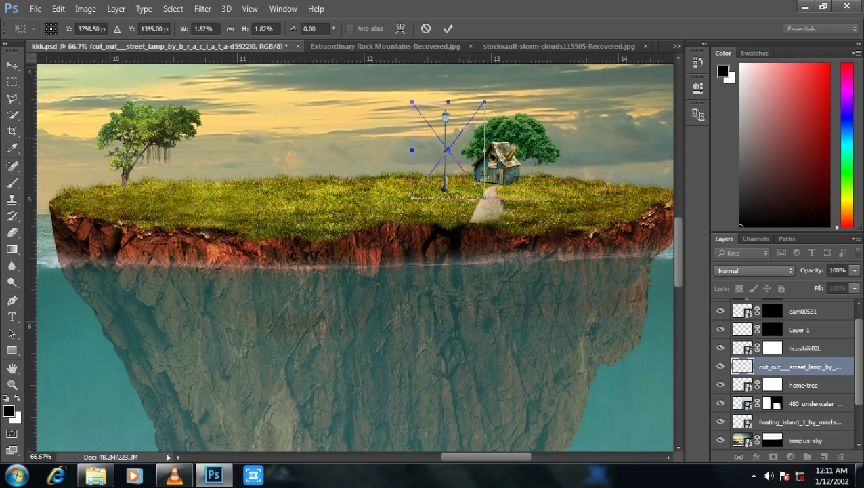
pyautogui.moveTo(484, 102); pyautogui.dragTo(456, 139)
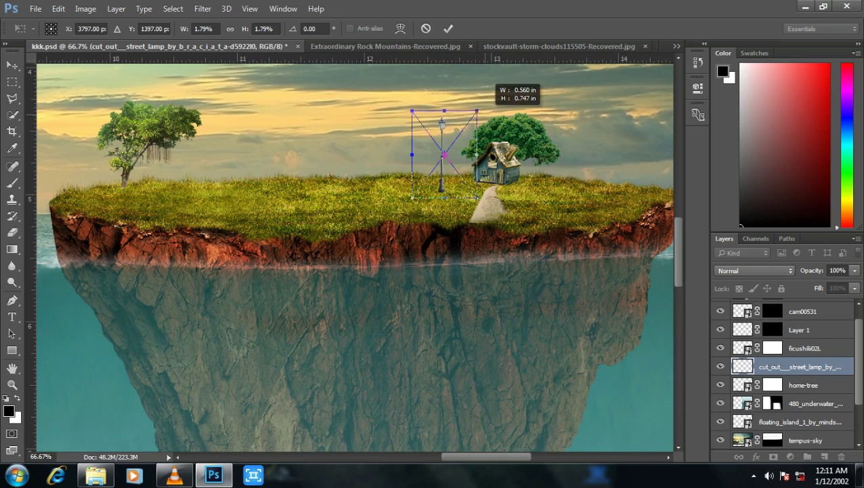
pyautogui.moveTo(434, 170); pyautogui.dragTo(449, 161)
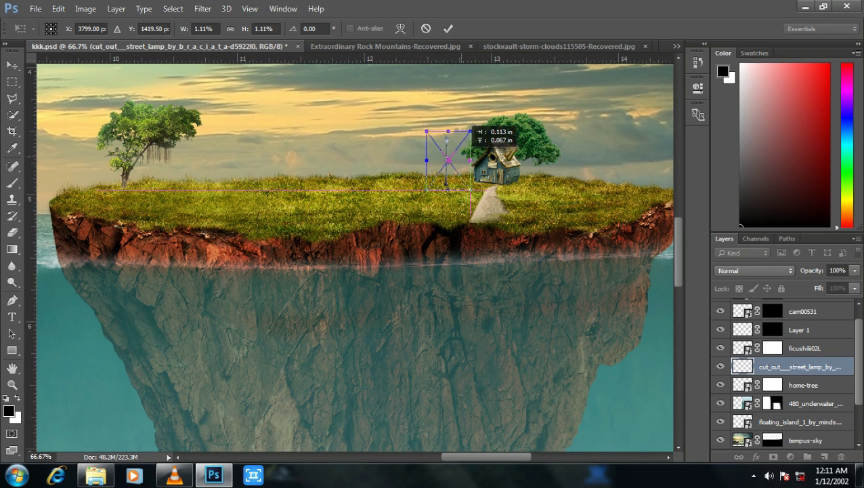
pyautogui.click(448, 28)
# At 300% zoom, settle the lamp's base onto the grass and give its layer a mask
pyautogui.press('b')
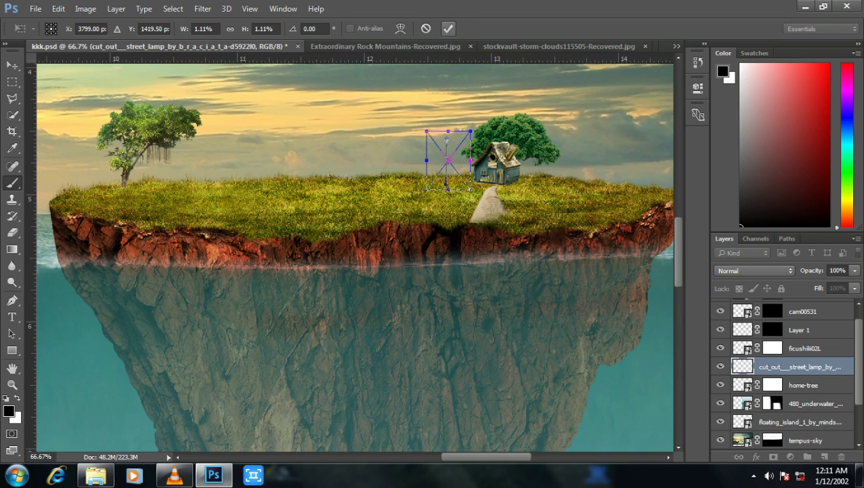
pyautogui.write('300')
pyautogui.press('Return')
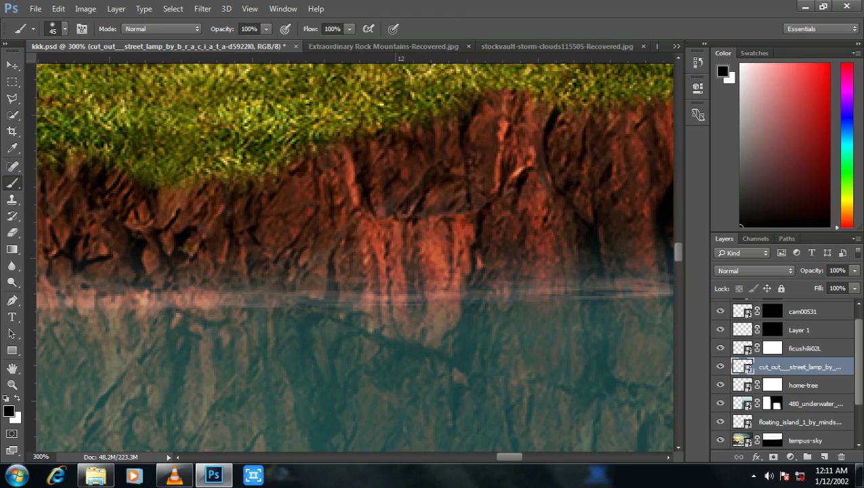
pyautogui.scroll(5, 355, 256)
pyautogui.scroll(-5, 420, 290)
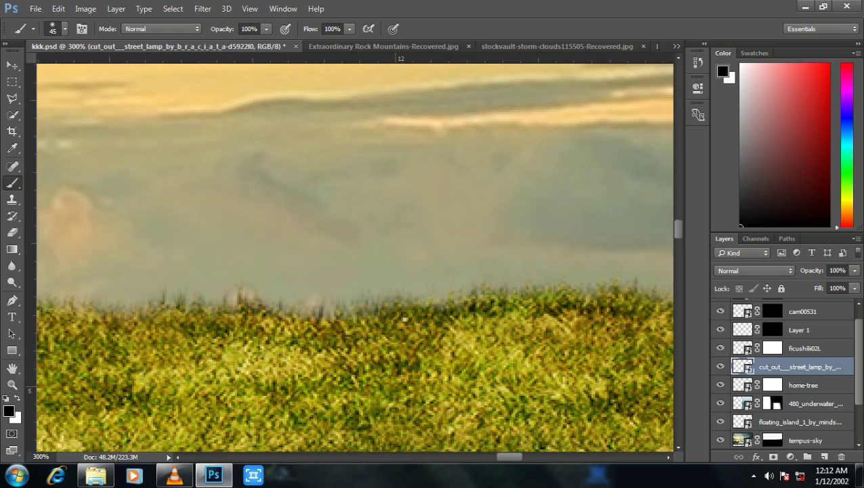
pyautogui.hscroll(5, 355, 256)
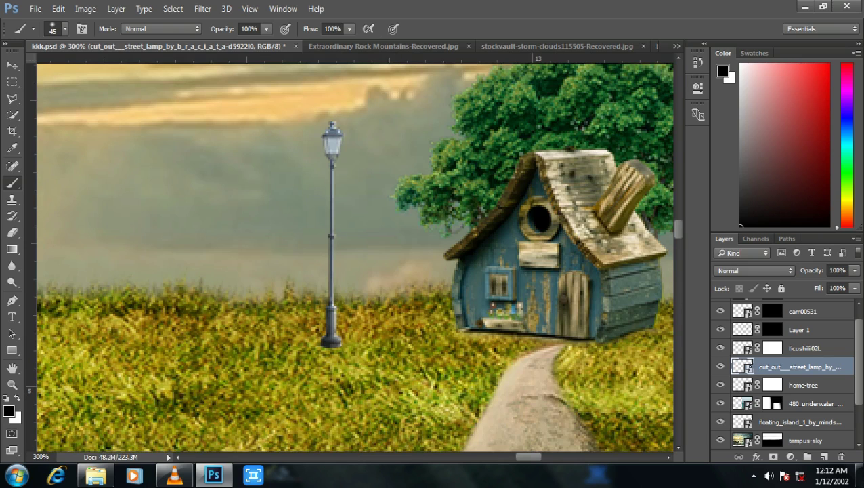
pyautogui.press('v')
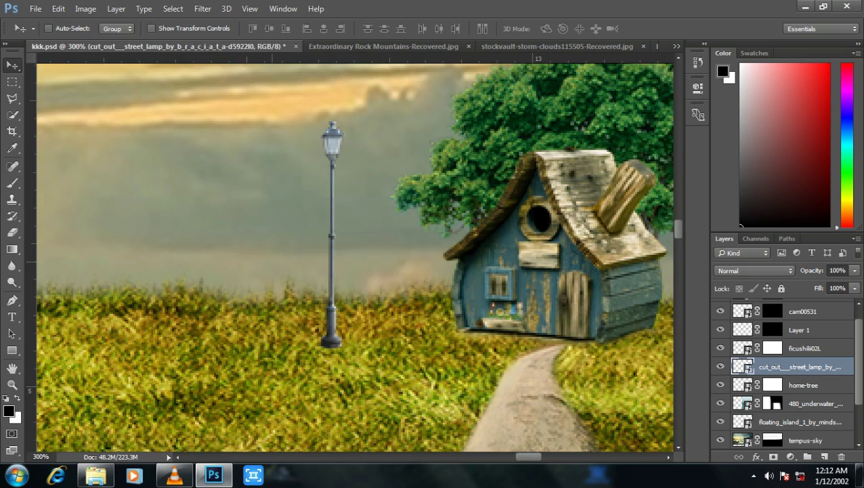
pyautogui.moveTo(332, 235)
pyautogui.mouseDown()
pyautogui.moveTo(460, 220)
pyautogui.moveTo(298, 252)
pyautogui.moveTo(424, 332)
pyautogui.moveTo(342, 293)
pyautogui.moveTo(329, 266)
pyautogui.mouseUp()
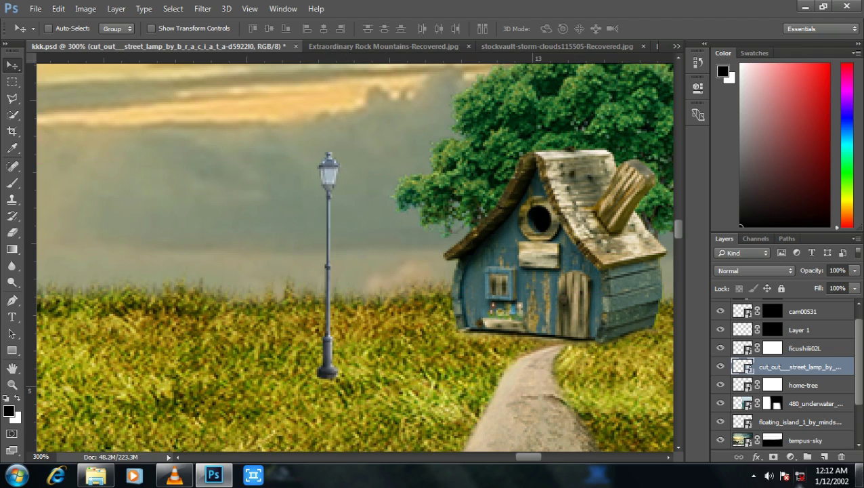
pyautogui.click(773, 456)
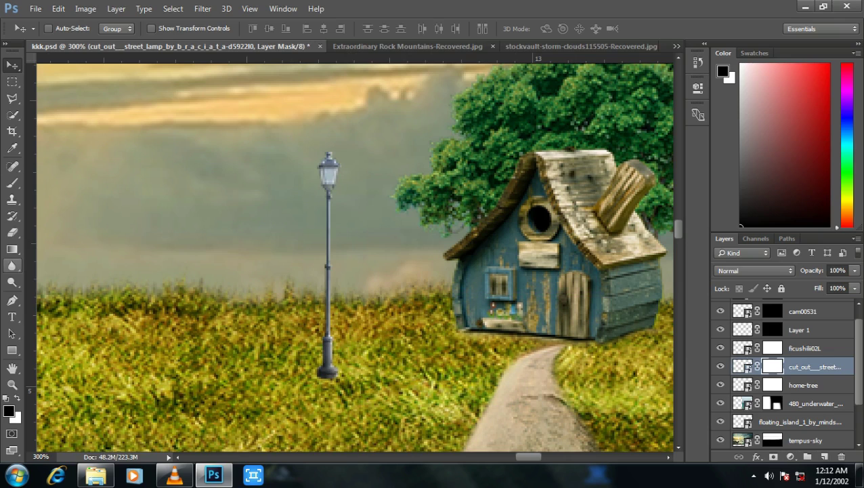
# Try masking out the lamp-post base with a smaller brush, then undo it
pyautogui.press('b')
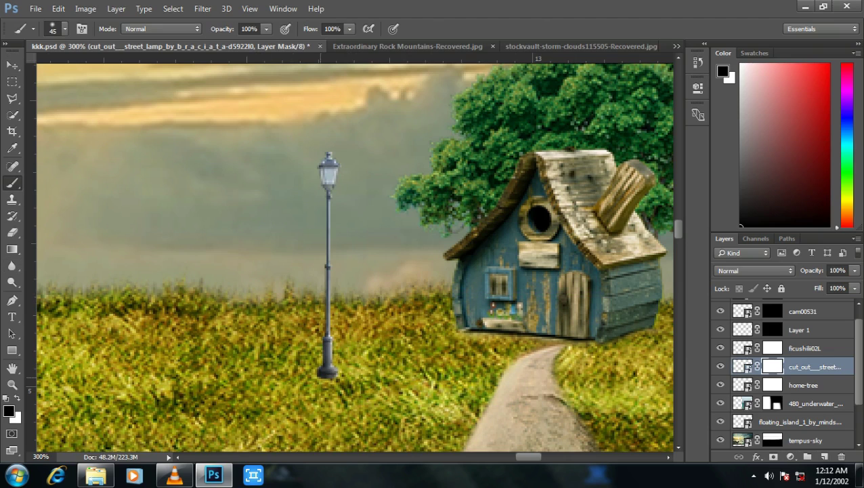
pyautogui.press('[')
pyautogui.press('[')
pyautogui.moveTo(333, 373)
pyautogui.mouseDown()
pyautogui.moveTo(321, 372)
pyautogui.moveTo(330, 370)
pyautogui.mouseUp()
pyautogui.hotkey('ctrl', 'z')
# Paint a 9 px black shadow under the lamp on a new 68%-opacity layer, and blend the lamp base on its mask
pyautogui.hotkey('ctrl', 'shift', 'alt', 'n')
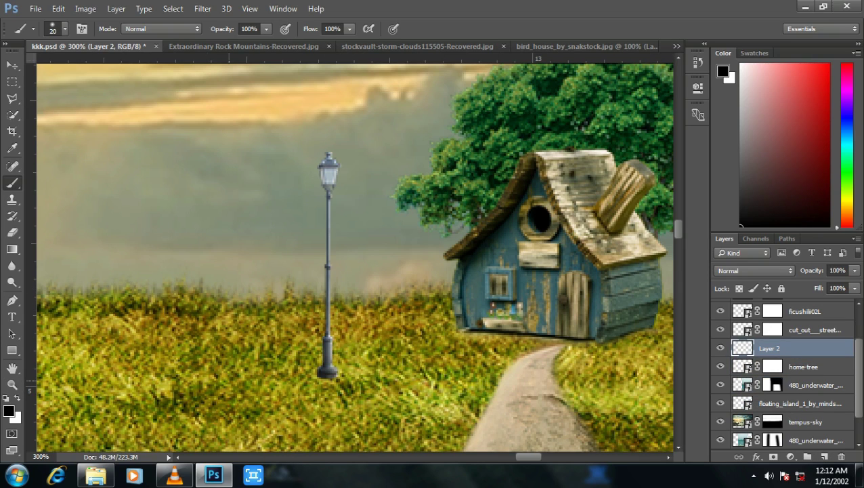
pyautogui.press('[')
pyautogui.press('[')
pyautogui.moveTo(325, 377); pyautogui.dragTo(340, 383)
pyautogui.moveTo(322, 380); pyautogui.dragTo(312, 382)
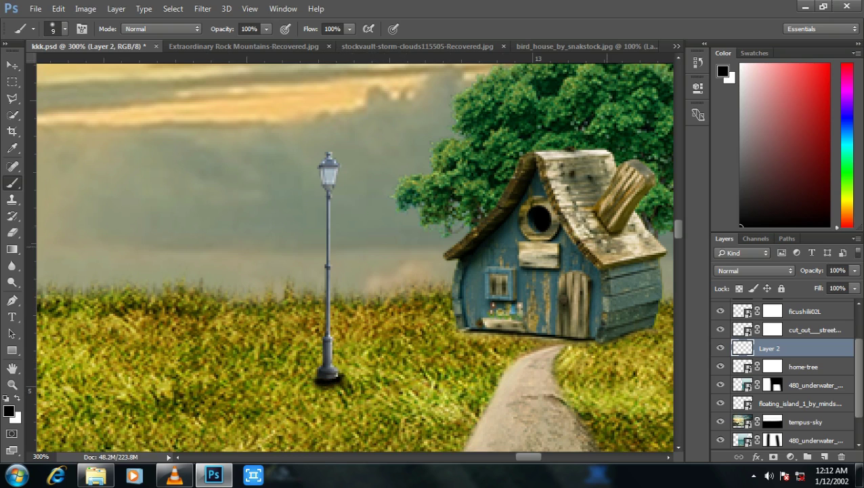
pyautogui.click(855, 270)
pyautogui.moveTo(854, 284); pyautogui.dragTo(833, 284)
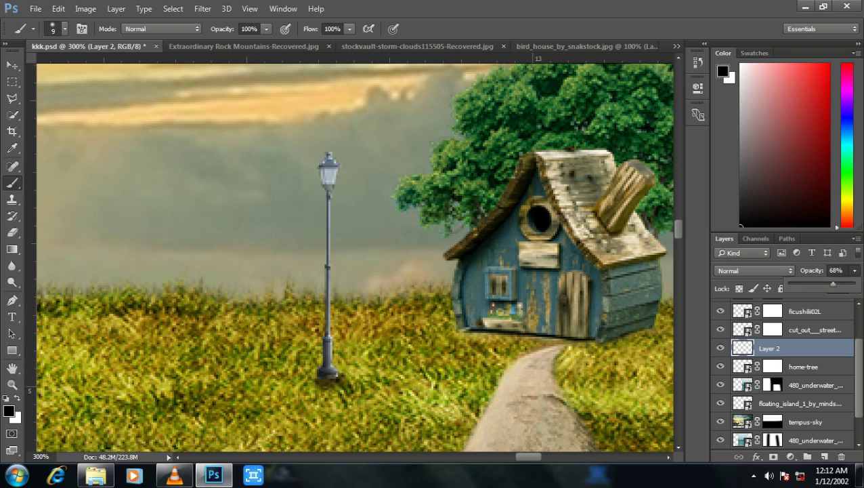
pyautogui.press('Return')
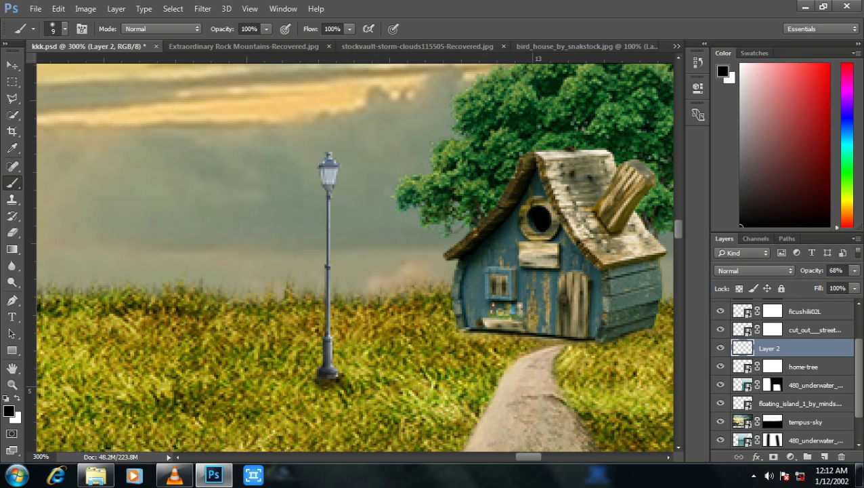
pyautogui.click(773, 330)
pyautogui.moveTo(329, 376); pyautogui.dragTo(336, 377)
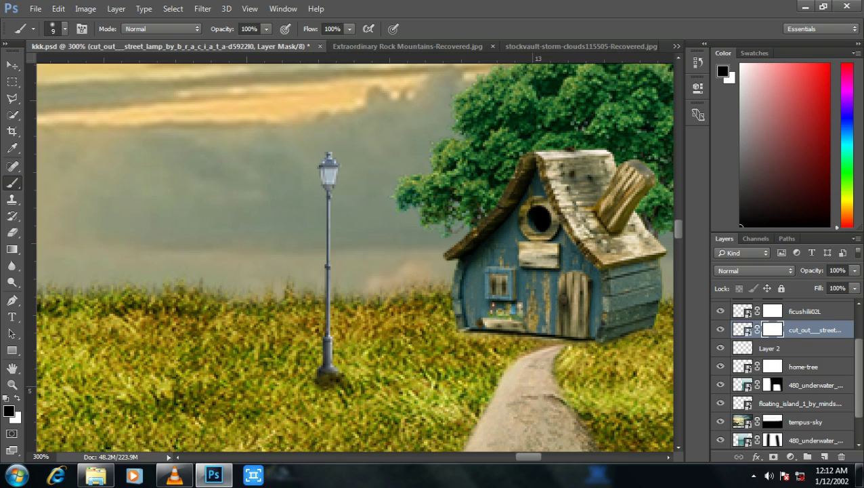
# Discard a stray empty layer above cam00531 copy and bring up the stock-image folder
pyautogui.scroll(3, 785, 373)
pyautogui.click(806, 308)
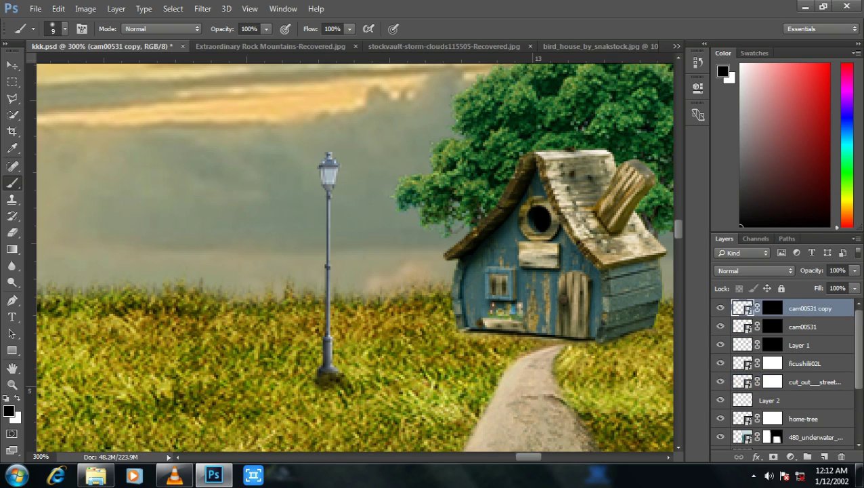
pyautogui.click(824, 456)
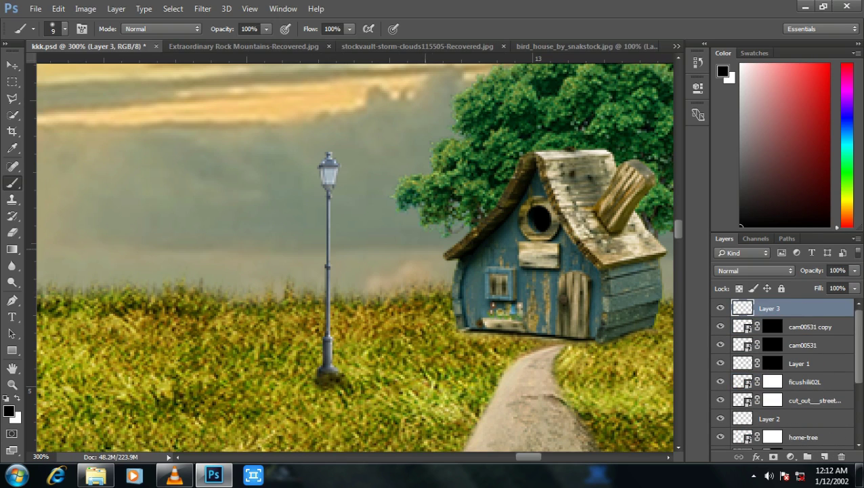
pyautogui.hotkey('ctrl', 'z')
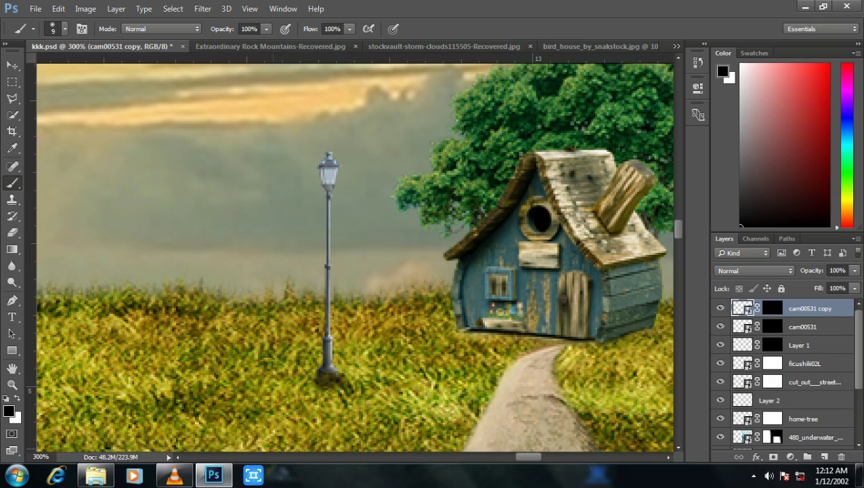
pyautogui.click(95, 475)
pyautogui.scroll(-3, 610, 305)
# Drag Effextures-Light02 from the H:\Photoshop folder into kkk.psd
pyautogui.scroll(3, 609, 305)
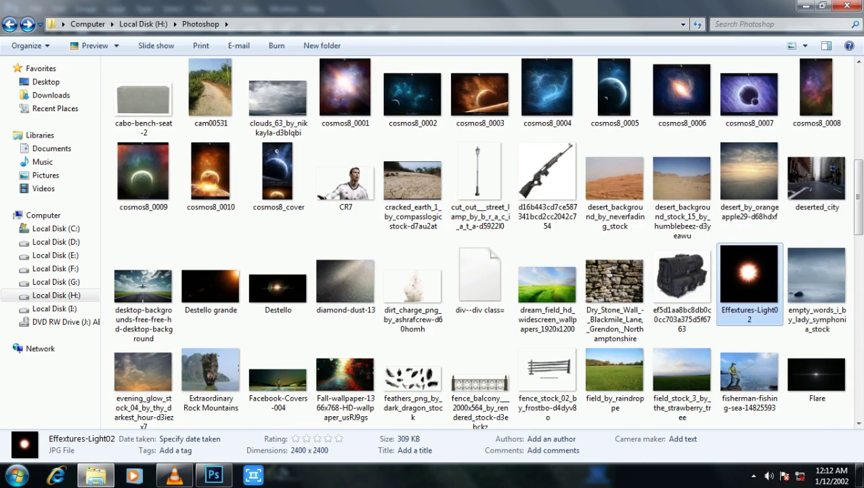
pyautogui.moveTo(749, 278)
pyautogui.mouseDown()
pyautogui.moveTo(237, 447)
pyautogui.moveTo(215, 474)
pyautogui.moveTo(355, 256)
pyautogui.mouseUp()
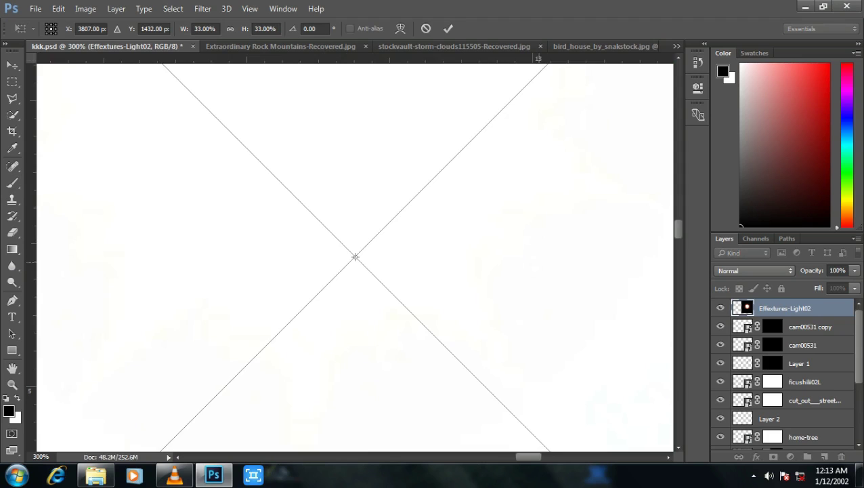
# Scale the light burst down to about 11% and commit it
pyautogui.scroll(-4, 355, 256)
pyautogui.scroll(-1, 355, 256)
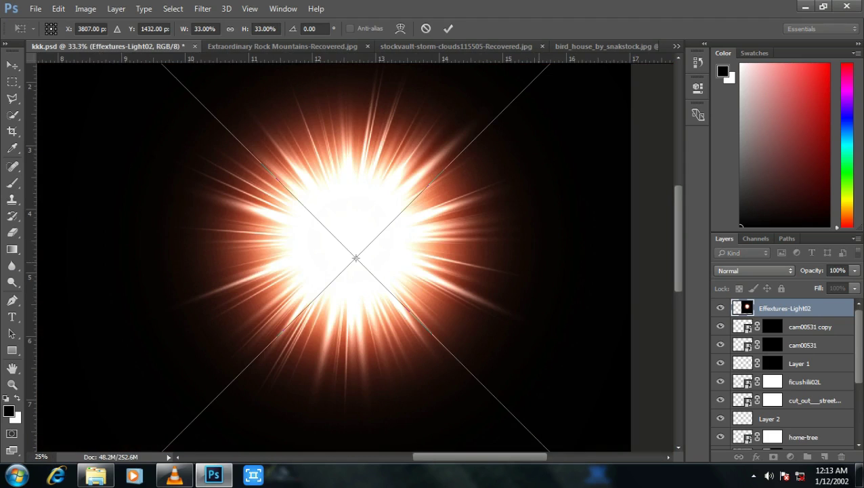
pyautogui.scroll(-1, 355, 258)
pyautogui.scroll(-1, 355, 257)
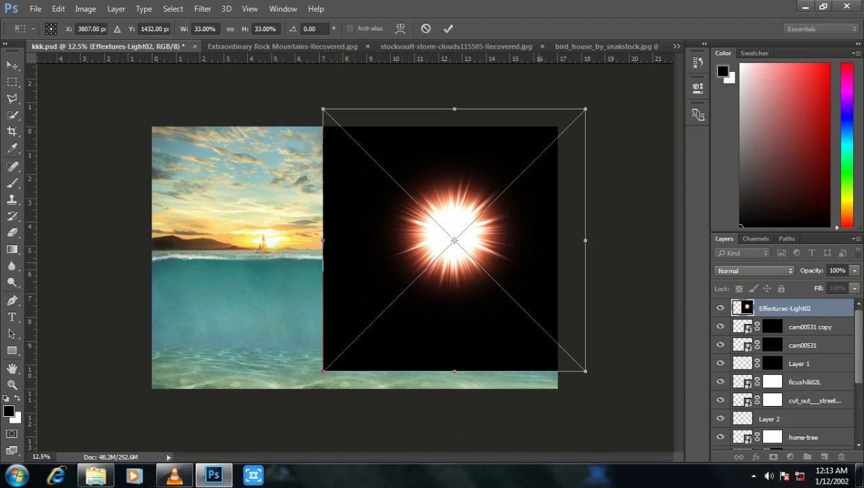
pyautogui.moveTo(585, 371)
pyautogui.mouseDown()
pyautogui.moveTo(376, 160)
pyautogui.moveTo(441, 249)
pyautogui.moveTo(452, 252)
pyautogui.moveTo(434, 218)
pyautogui.mouseUp()
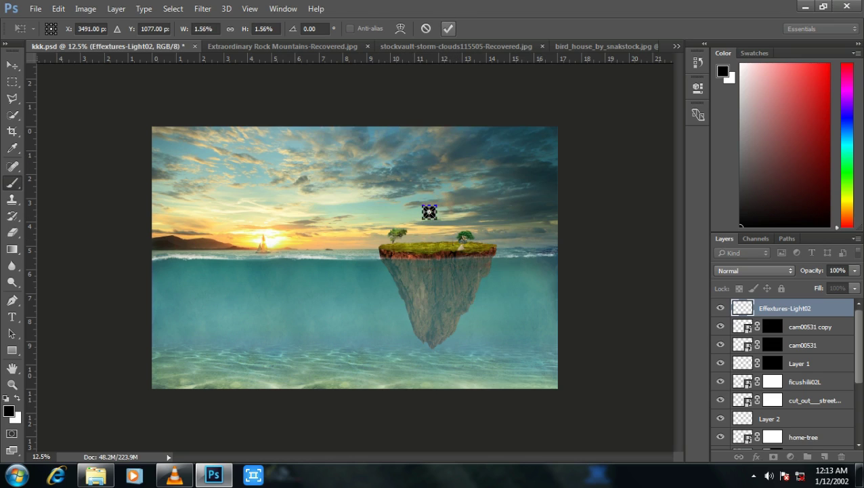
pyautogui.press('Return')
# Move the light burst onto the lamp post, zoom in closely, and start Free Transform
pyautogui.hotkey('ctrl', '+')
pyautogui.hotkey('ctrl', '+')
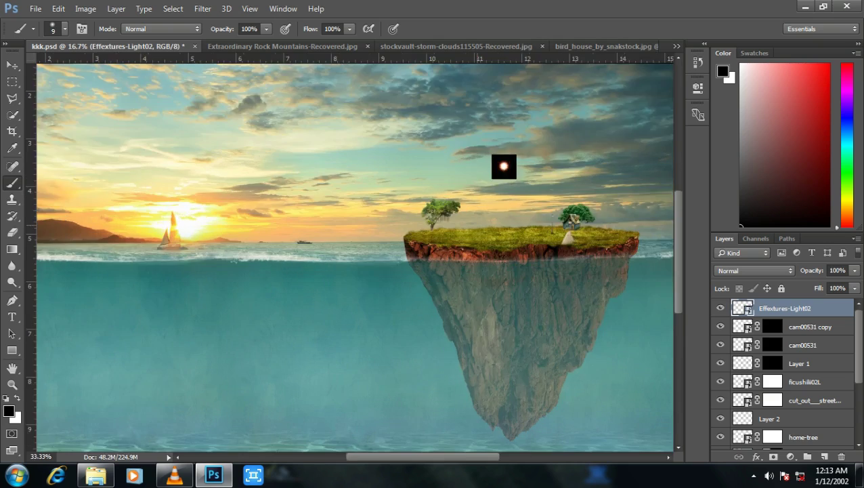
pyautogui.hotkey('ctrl', '+')
pyautogui.hotkey('ctrl', '+')
pyautogui.hotkey('ctrl', '+')
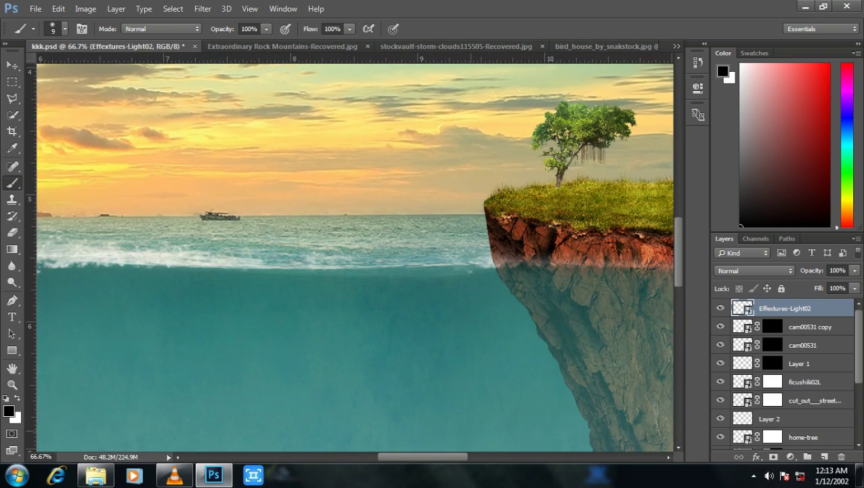
pyautogui.hscroll(3, 488, 396)
pyautogui.hscroll(4, 488, 396)
pyautogui.hscroll(2, 488, 395)
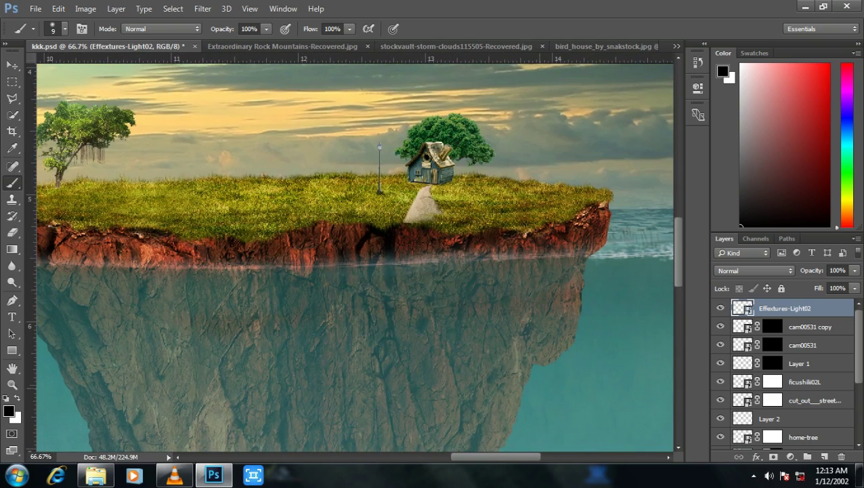
pyautogui.scroll(4, 356, 258)
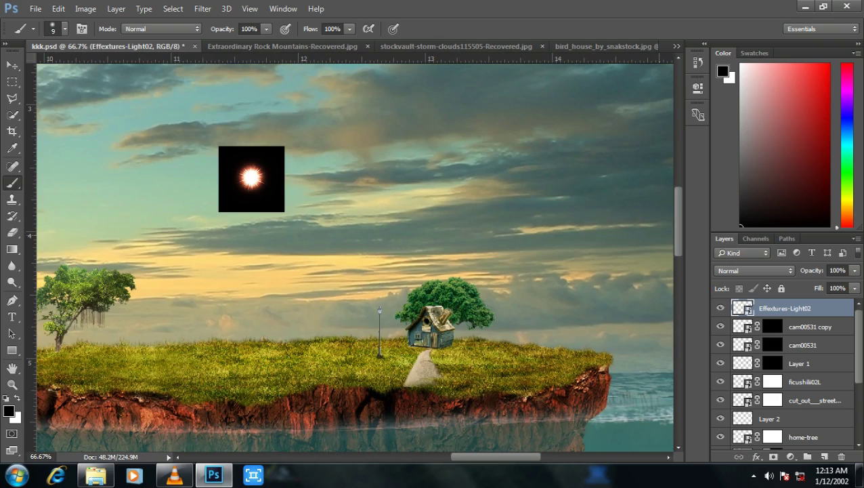
pyautogui.press('v')
pyautogui.moveTo(257, 180); pyautogui.dragTo(388, 295)
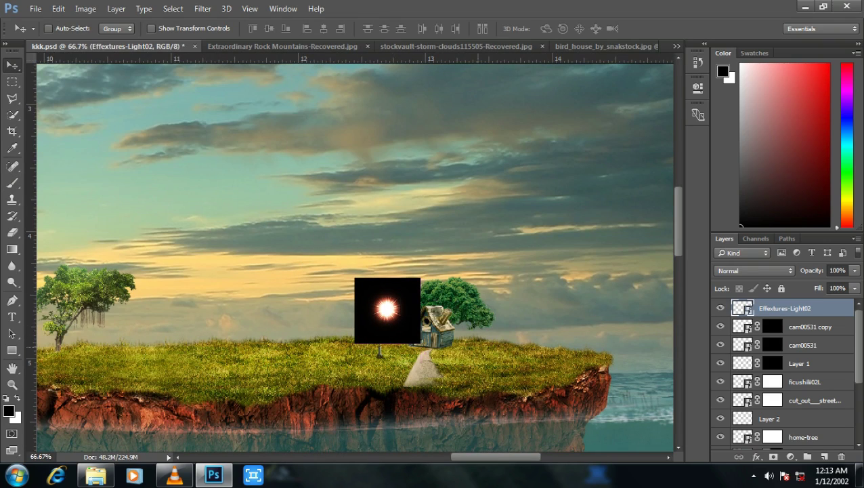
pyautogui.hotkey('ctrl', '+')
pyautogui.hotkey('ctrl', '+')
pyautogui.hotkey('ctrl', '+')
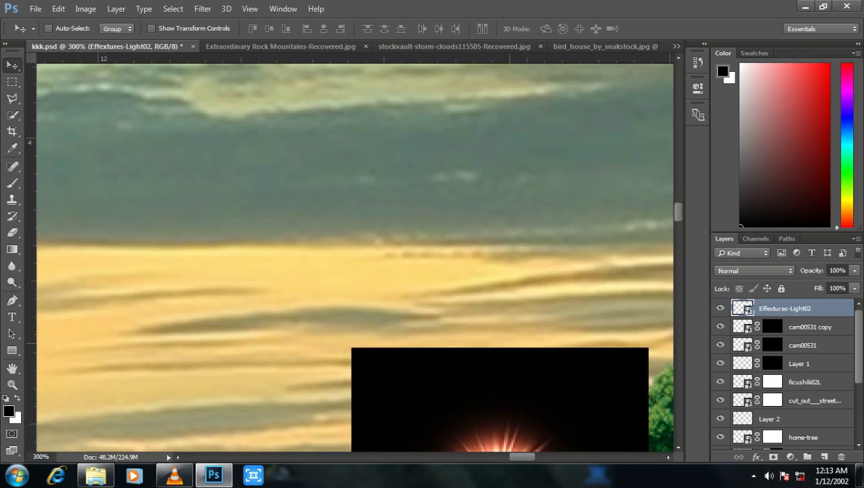
pyautogui.scroll(-5, 354, 257)
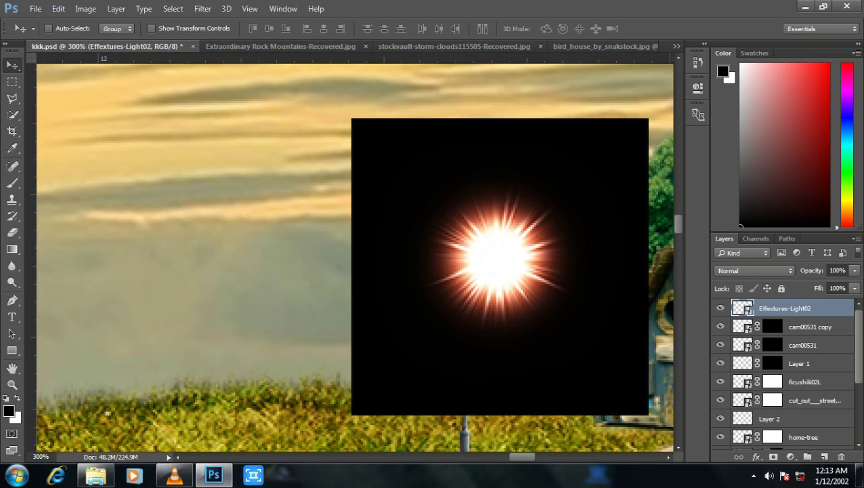
pyautogui.hotkey('ctrl', 't')
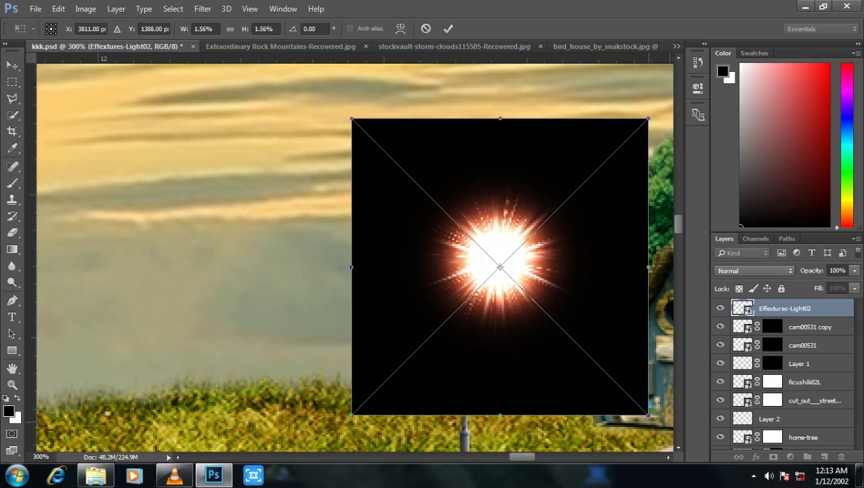
# Shrink the flare, blend it in Screen mode, and place it over the lamp's head
pyautogui.moveTo(648, 414); pyautogui.dragTo(557, 323)
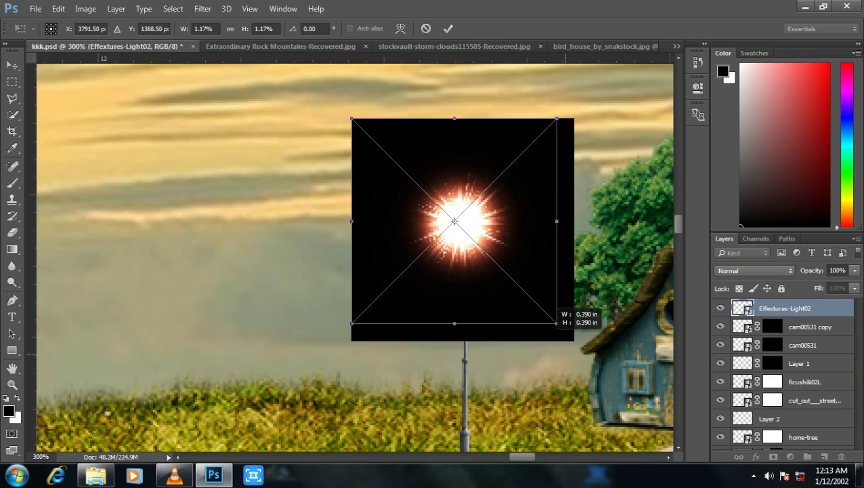
pyautogui.moveTo(352, 119); pyautogui.dragTo(373, 166)
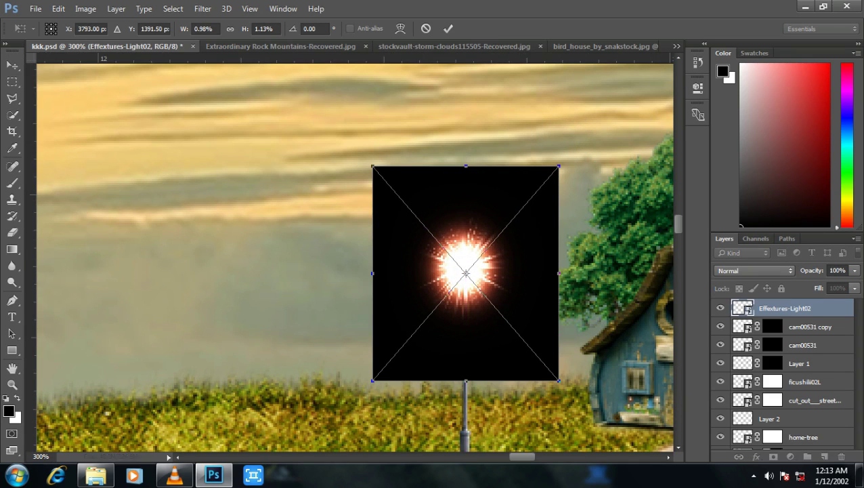
pyautogui.click(754, 270)
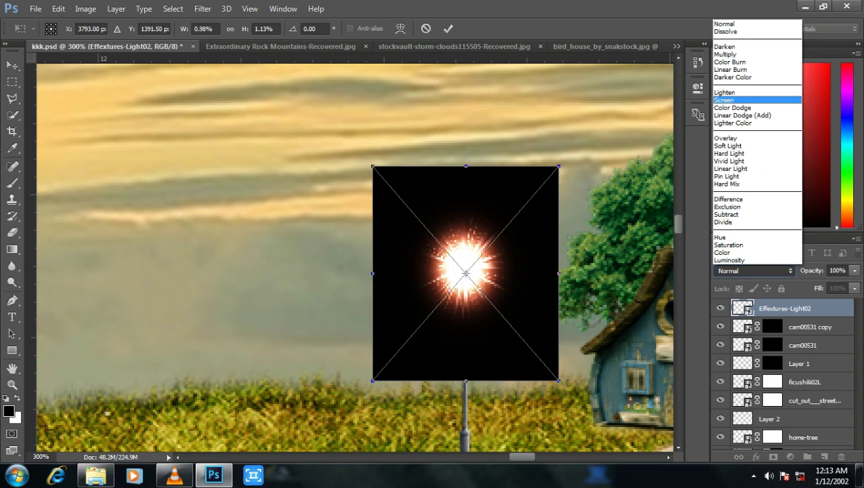
pyautogui.click(724, 99)
pyautogui.moveTo(525, 206)
pyautogui.mouseDown()
pyautogui.moveTo(525, 196)
pyautogui.moveTo(524, 205)
pyautogui.mouseUp()
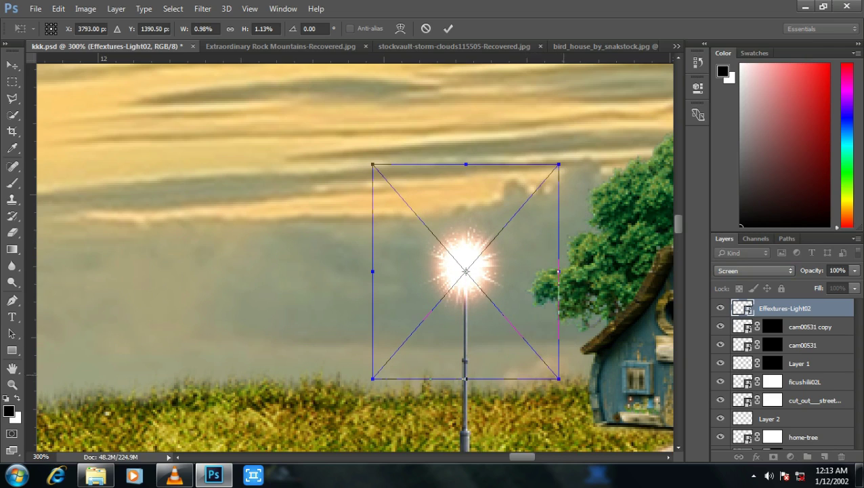
pyautogui.moveTo(558, 378); pyautogui.dragTo(501, 313)
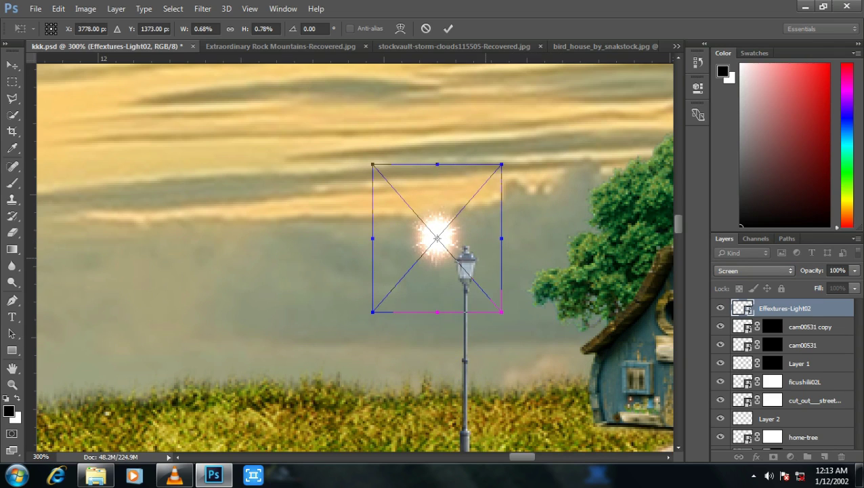
pyautogui.moveTo(471, 215); pyautogui.dragTo(498, 252)
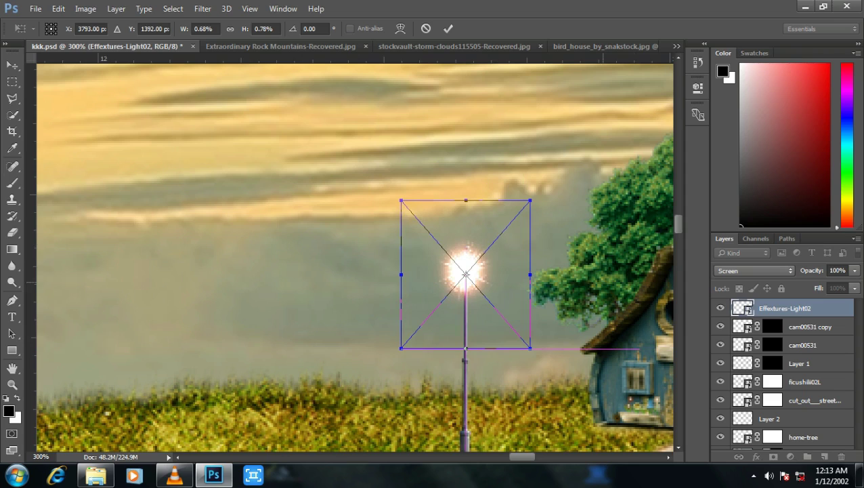
pyautogui.click(448, 29)
# Set the flare layer's opacity to 44%, then select the lamp's mask zoomed in closely
pyautogui.click(855, 270)
pyautogui.moveTo(851, 284); pyautogui.dragTo(827, 284)
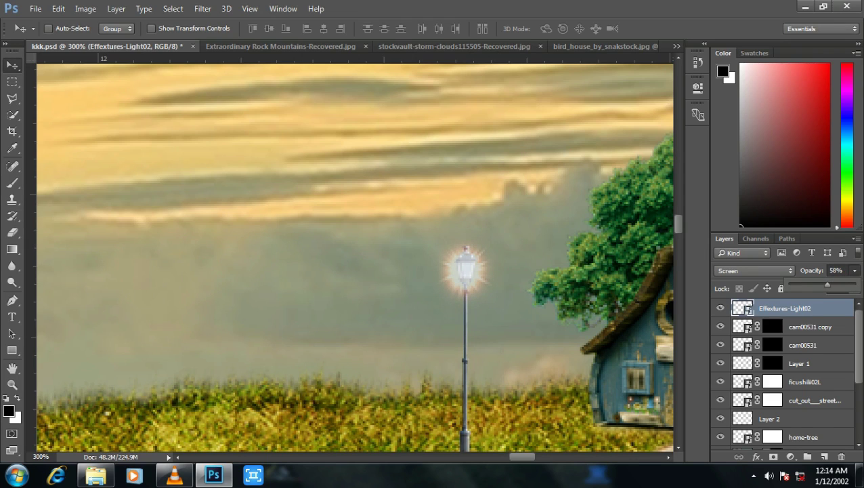
pyautogui.scroll(-1, 786, 373)
pyautogui.scroll(-1, 786, 373)
pyautogui.scroll(-1, 786, 373)
pyautogui.scroll(-1, 786, 373)
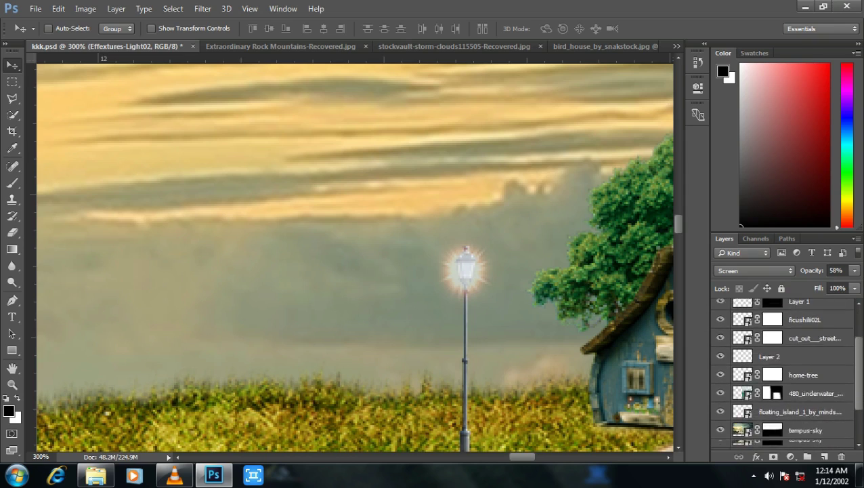
pyautogui.scroll(4, 786, 372)
pyautogui.click(855, 271)
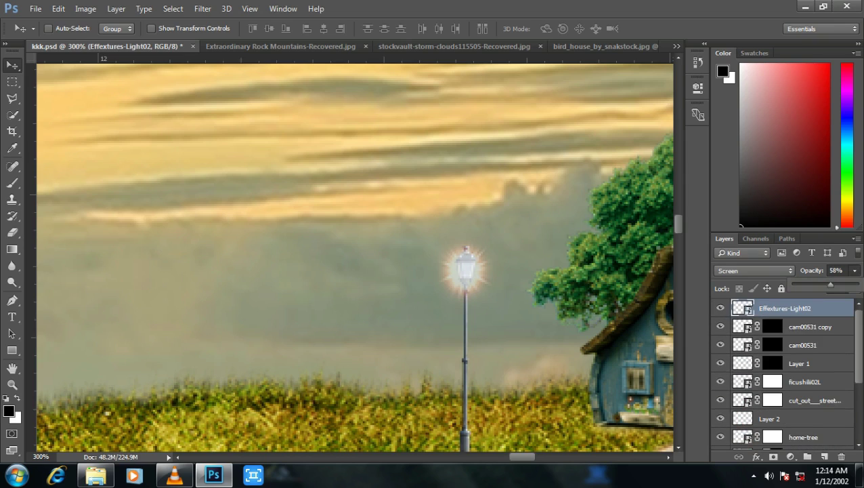
pyautogui.moveTo(831, 284); pyautogui.dragTo(858, 285)
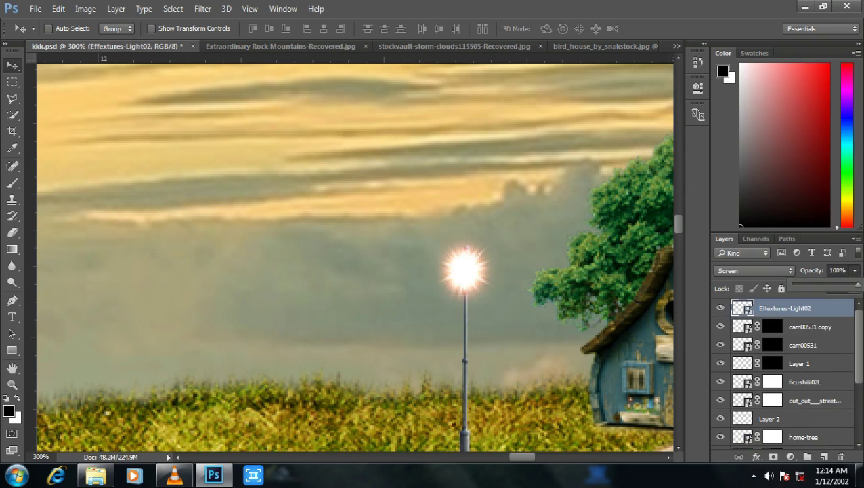
pyautogui.moveTo(855, 285); pyautogui.dragTo(822, 284)
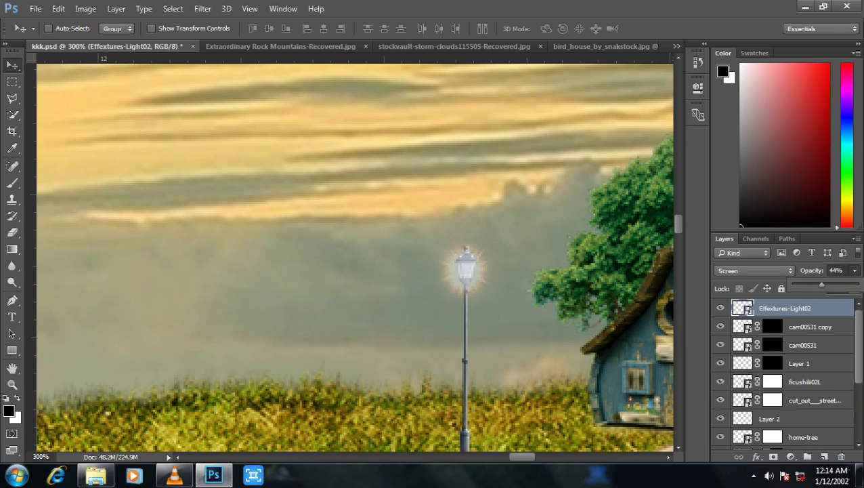
pyautogui.click(773, 400)
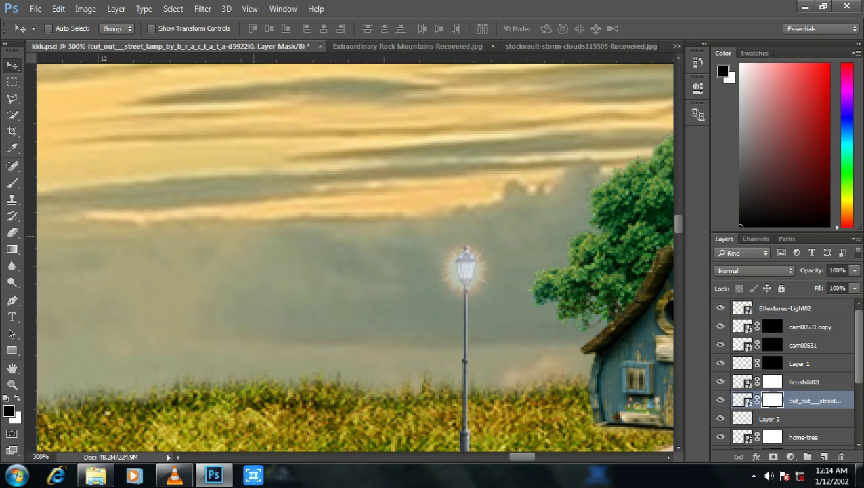
pyautogui.hotkey('ctrl', '+')
pyautogui.hotkey('ctrl', '+')
pyautogui.hotkey('ctrl', '+')
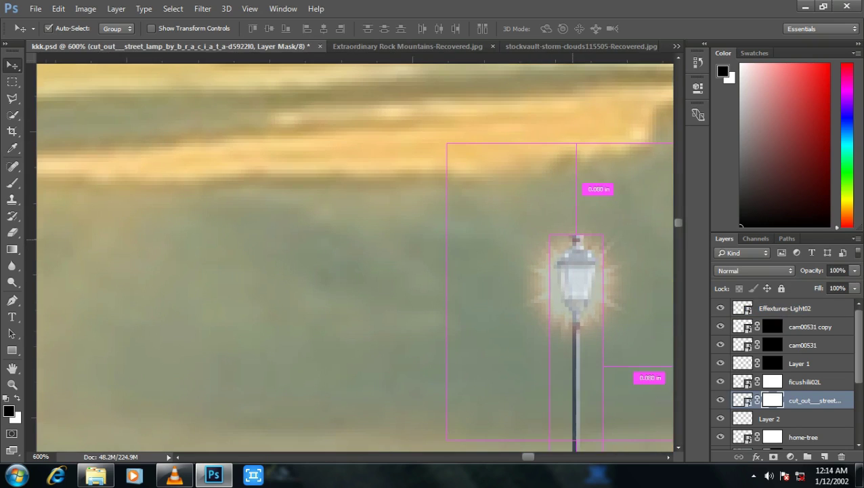
pyautogui.hotkey('ctrl', '+')
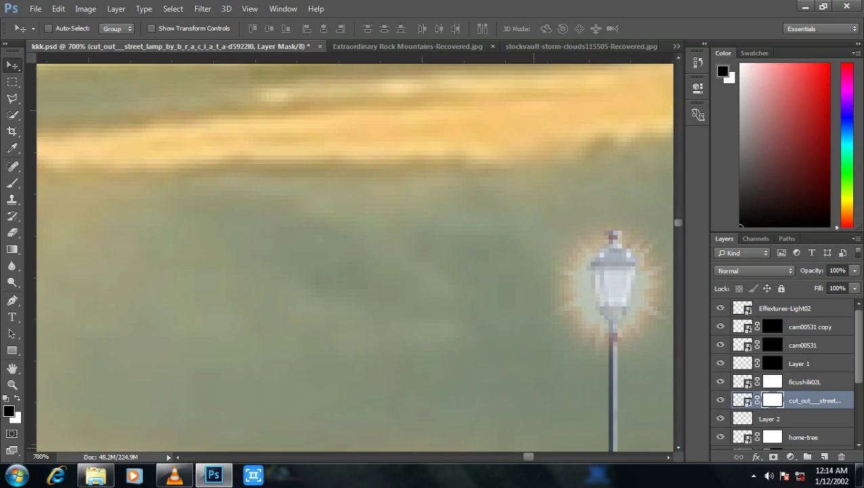
# Set up a size-3 brush painting white, and reselect the Effextures-Light02 layer's opacity
pyautogui.hscroll(5, 355, 254)
pyautogui.hscroll(-5, 355, 254)
pyautogui.hscroll(2, 354, 254)
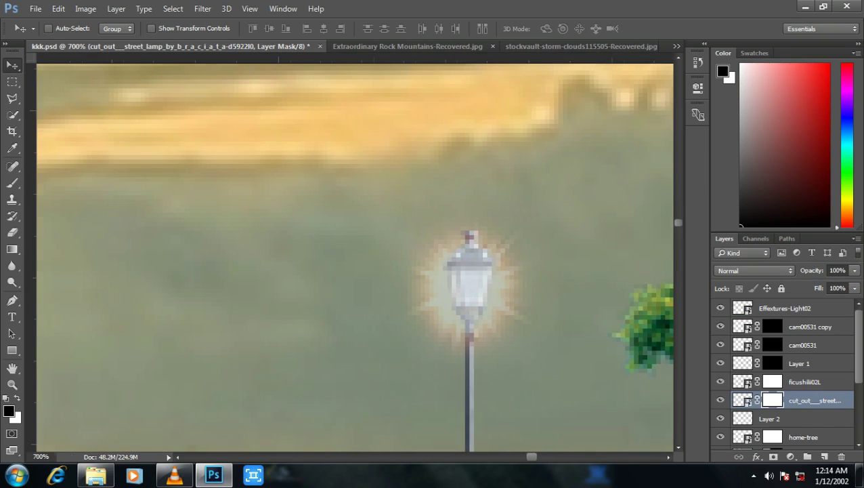
pyautogui.click(12, 183)
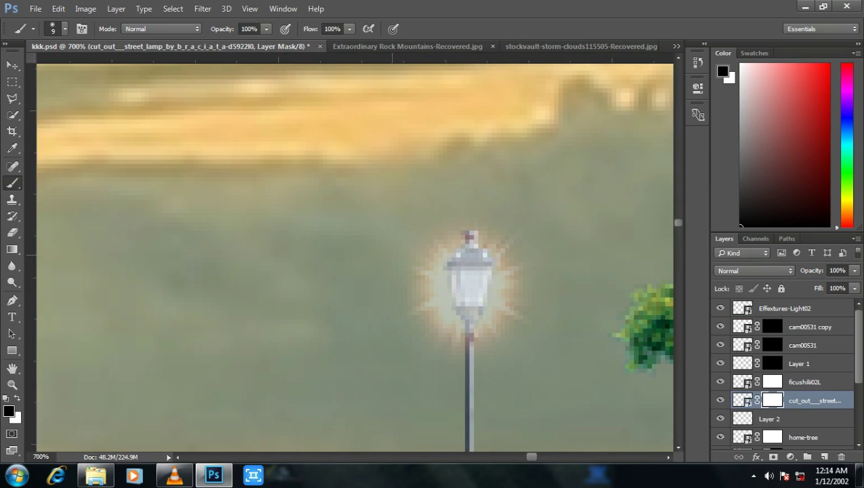
pyautogui.press('[')
pyautogui.press('[')
pyautogui.press('[')
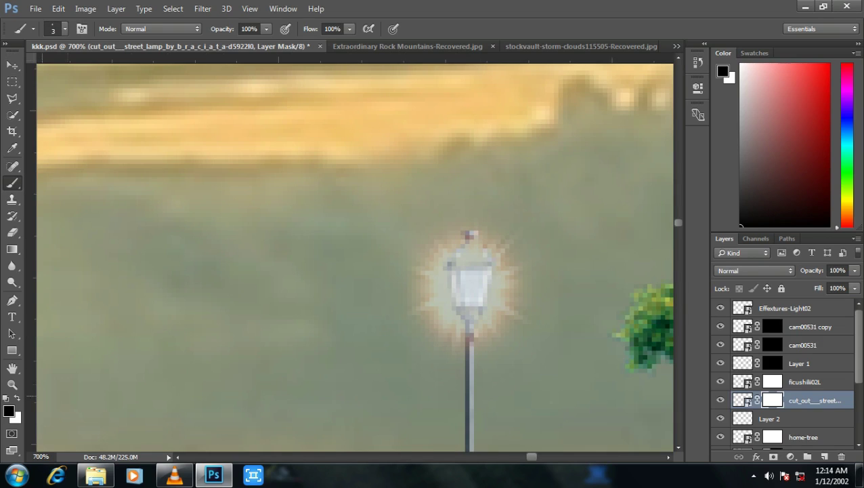
pyautogui.press('x')
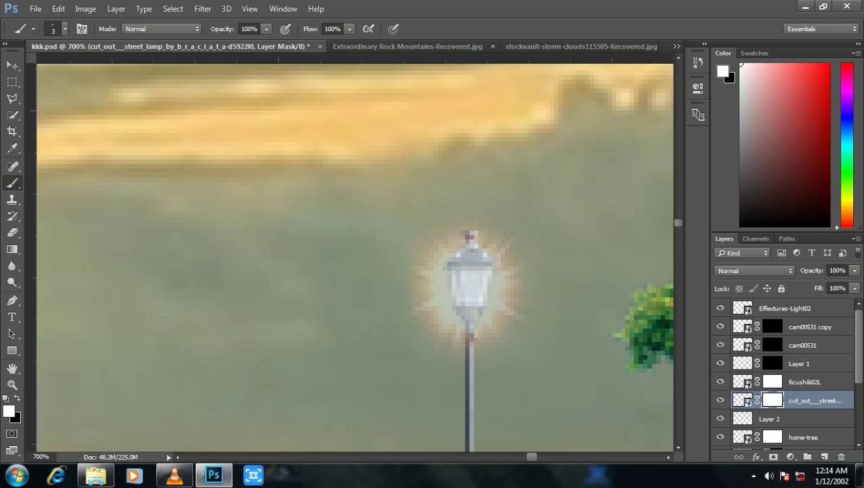
pyautogui.click(786, 308)
pyautogui.click(855, 271)
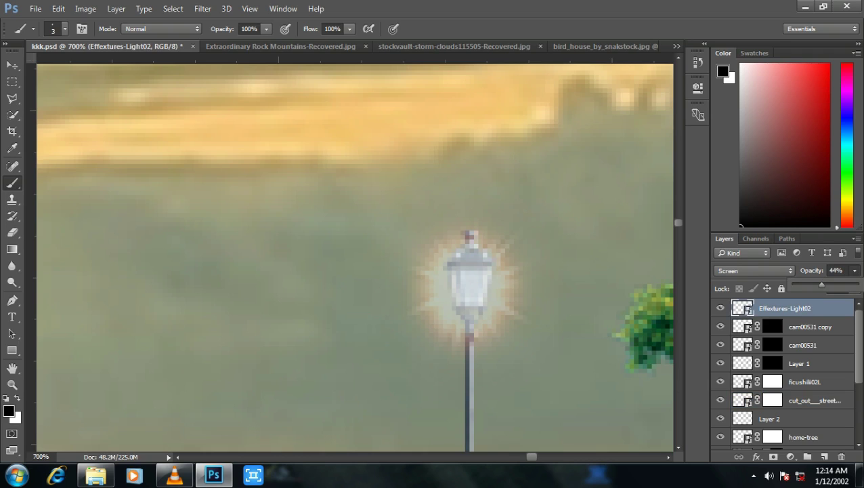
# Mask the flare layer and paint out the glow over the lamp's cap, housing and left edge
pyautogui.moveTo(822, 285); pyautogui.dragTo(858, 285)
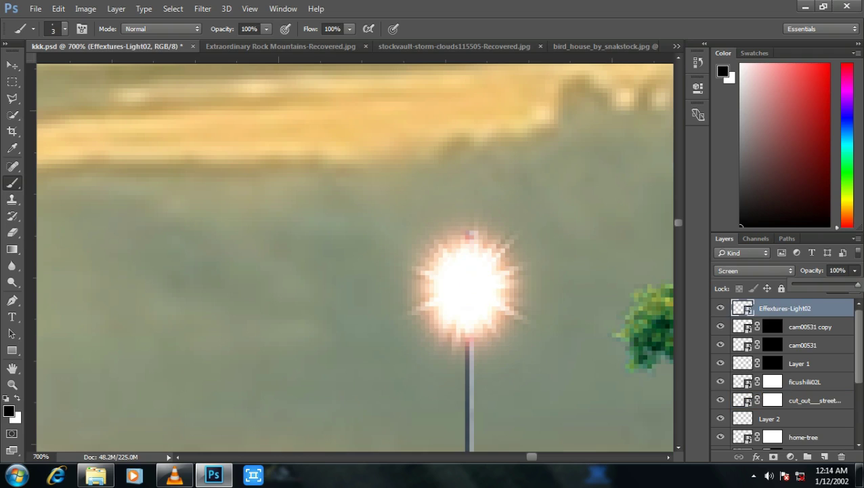
pyautogui.click(774, 456)
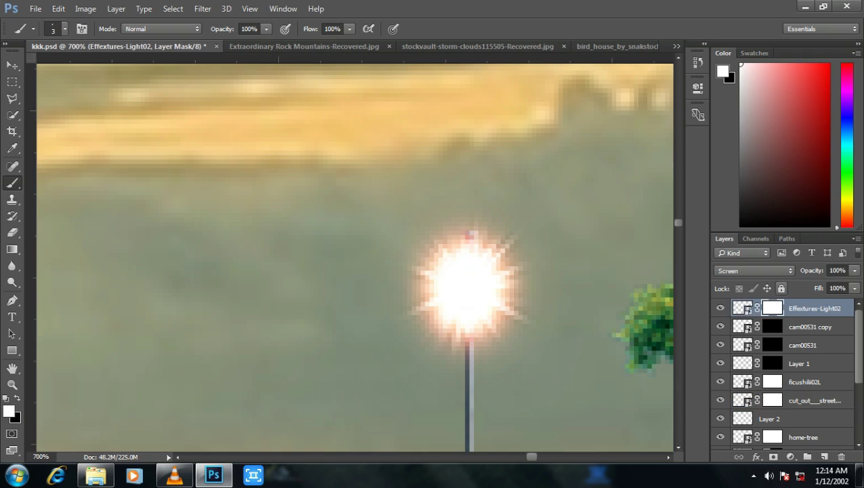
pyautogui.moveTo(855, 285); pyautogui.dragTo(821, 285)
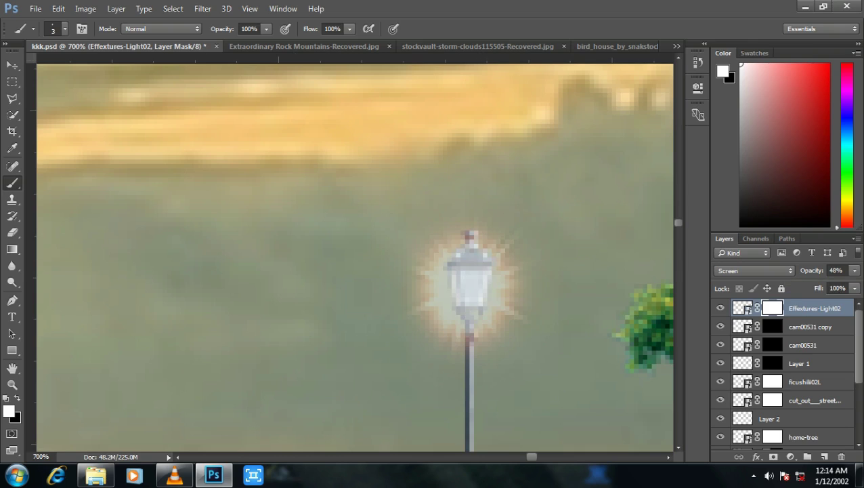
pyautogui.press('x')
pyautogui.moveTo(457, 266)
pyautogui.mouseDown()
pyautogui.moveTo(468, 254)
pyautogui.moveTo(449, 264)
pyautogui.moveTo(473, 242)
pyautogui.mouseUp()
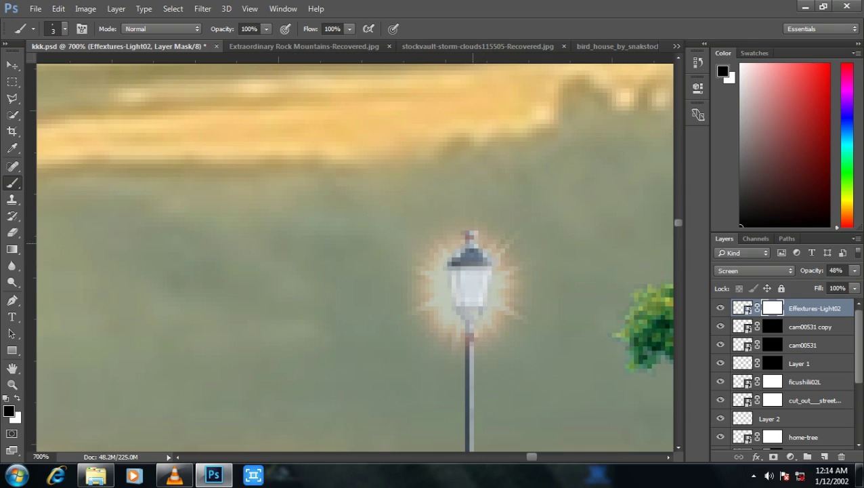
pyautogui.moveTo(464, 312)
pyautogui.mouseDown()
pyautogui.moveTo(478, 320)
pyautogui.moveTo(470, 346)
pyautogui.moveTo(464, 315)
pyautogui.mouseUp()
pyautogui.press('[')
pyautogui.press('[')
pyautogui.moveTo(461, 268); pyautogui.dragTo(465, 305)
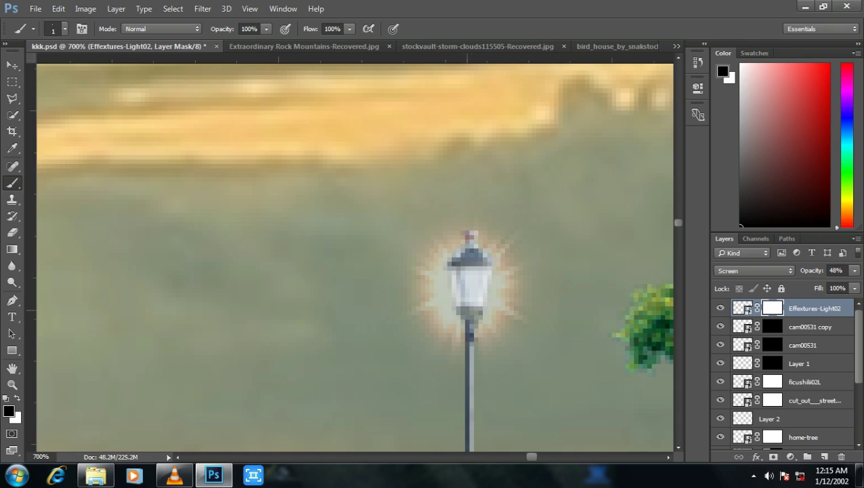
pyautogui.moveTo(449, 267); pyautogui.dragTo(458, 309)
# Return the flare to 100% opacity, zoom out to the whole island, and bring up the source-image folder
pyautogui.click(855, 270)
pyautogui.moveTo(821, 283); pyautogui.dragTo(858, 284)
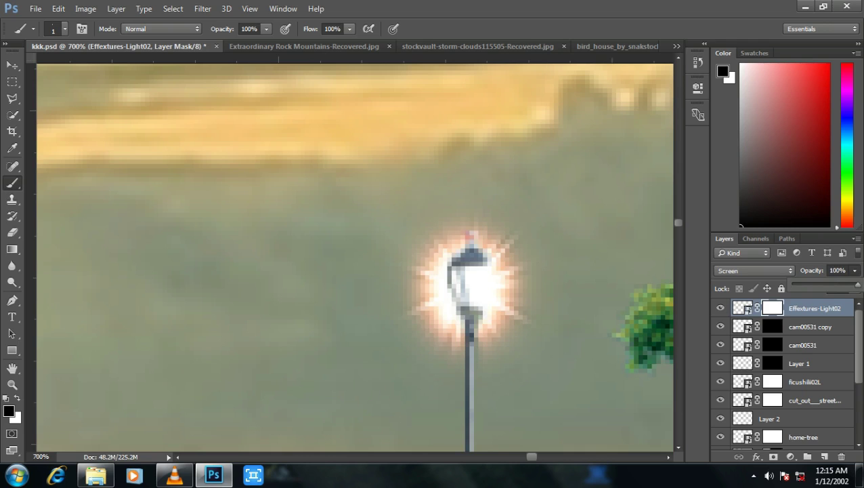
pyautogui.hotkey('ctrl', '1')
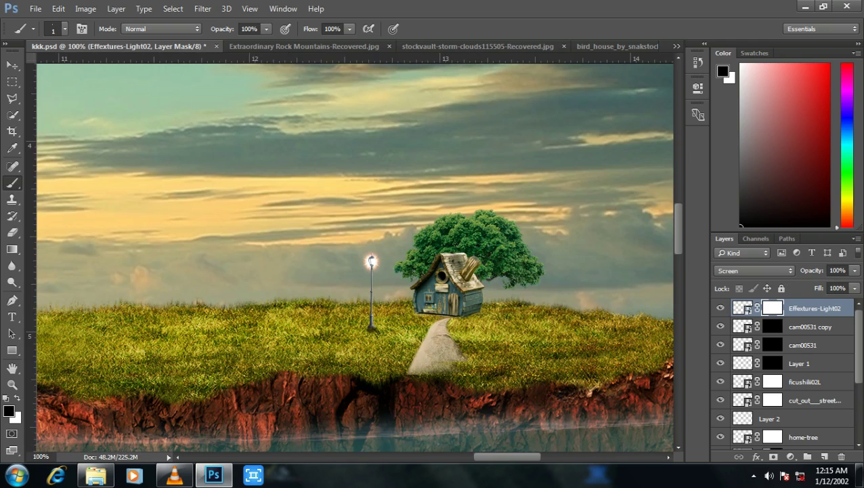
pyautogui.hotkey('ctrl', '-')
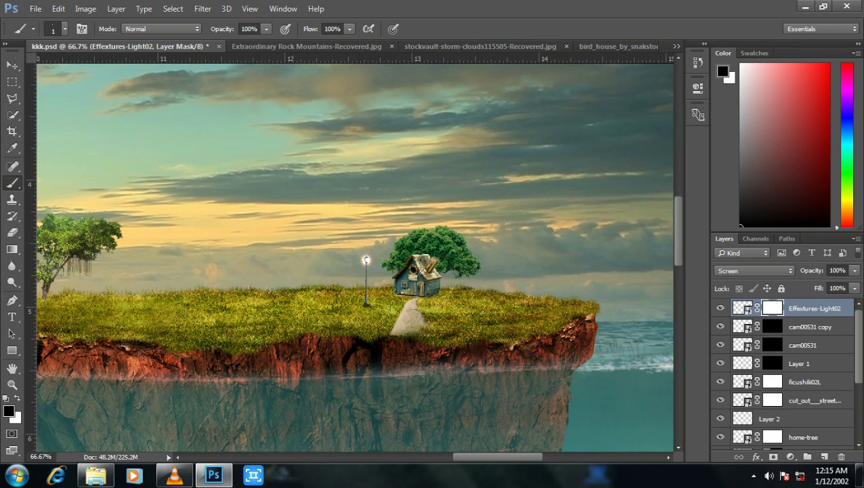
pyautogui.scroll(-5, 355, 257)
pyautogui.scroll(2, 356, 258)
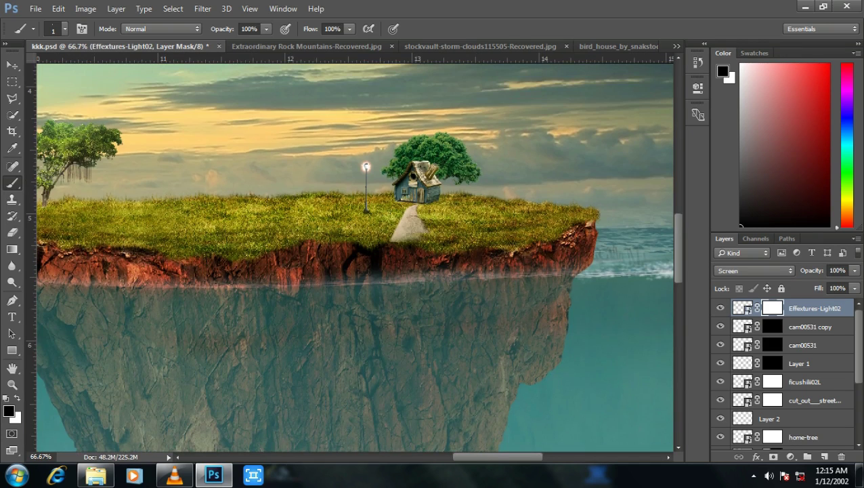
pyautogui.hotkey('ctrl', '-')
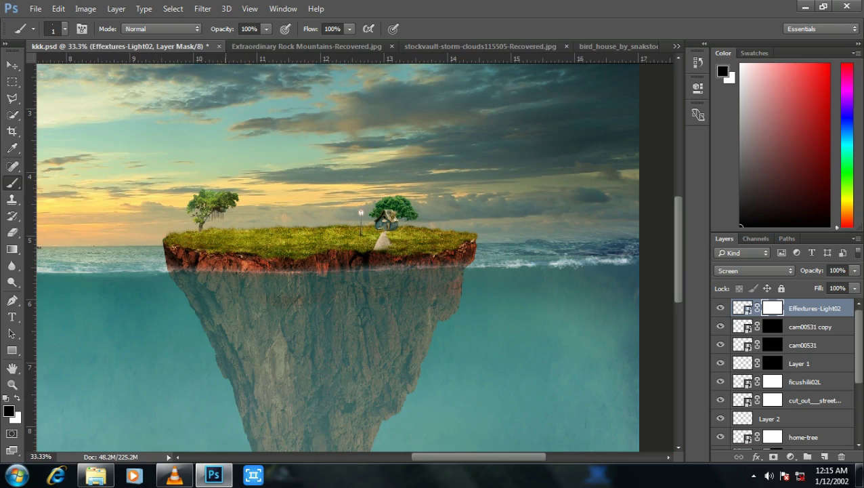
pyautogui.click(96, 475)
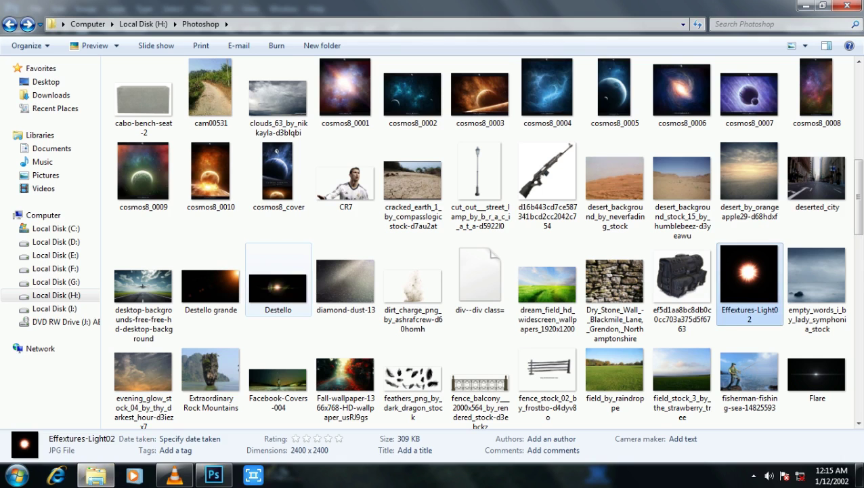
# Drag tempus-tree.jpg from Explorer onto the Photoshop canvas as a placed layer
pyautogui.scroll(-1, 474, 237)
pyautogui.scroll(-4, 474, 237)
pyautogui.scroll(2, 474, 237)
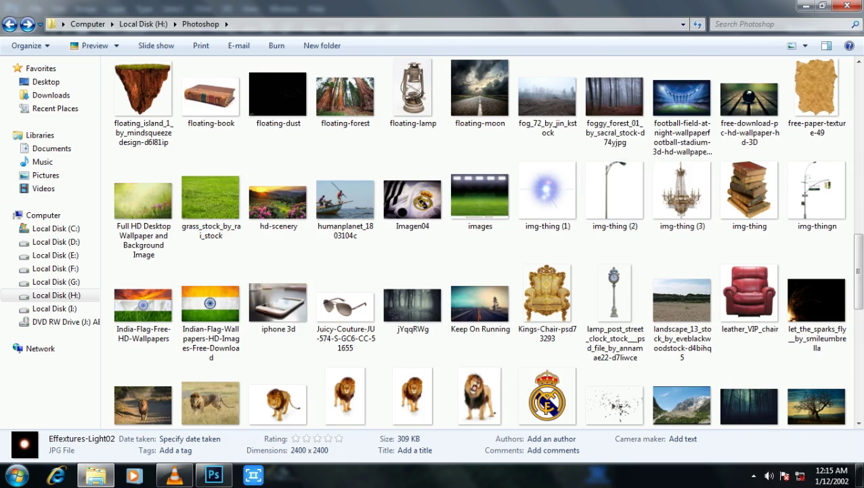
pyautogui.click(600, 203)
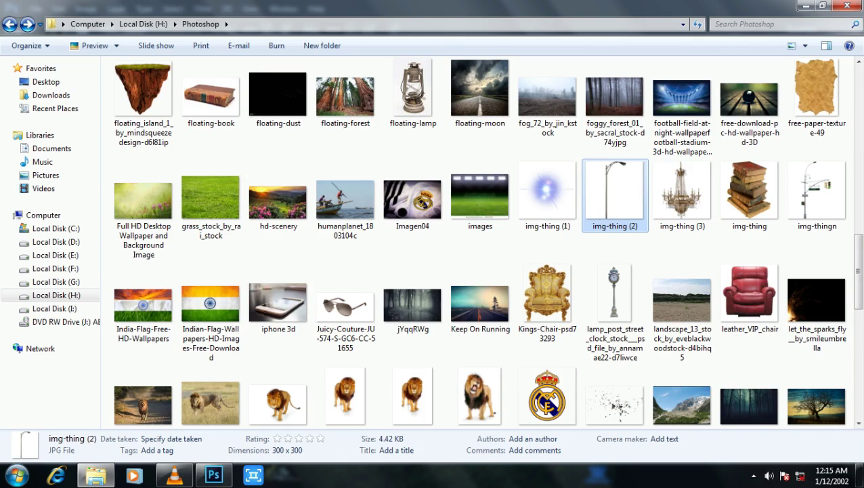
pyautogui.scroll(-3, 549, 271)
pyautogui.scroll(-10, 548, 271)
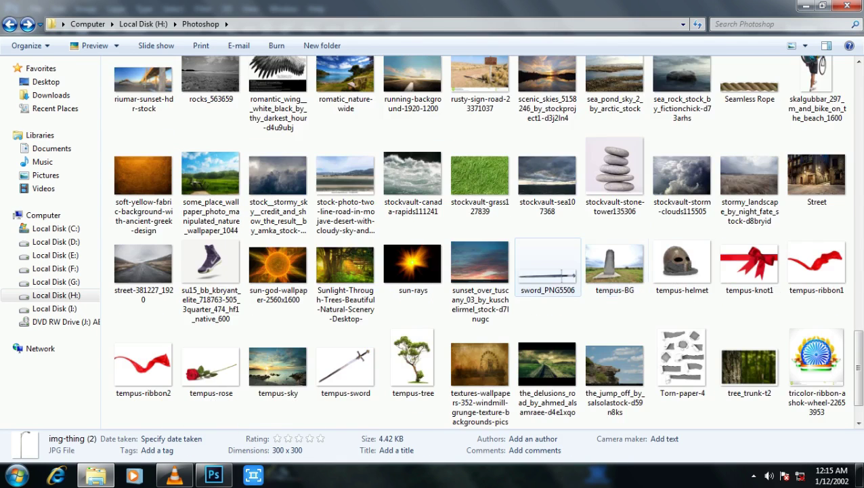
pyautogui.scroll(-1, 546, 257)
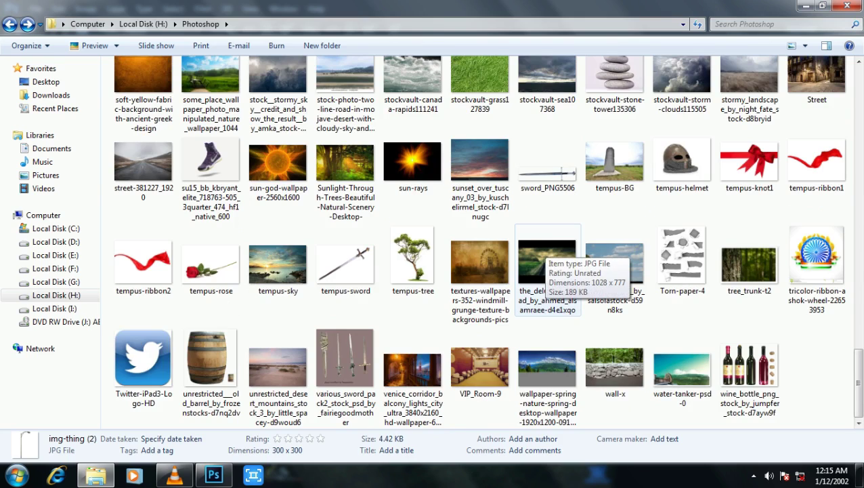
pyautogui.moveTo(413, 261)
pyautogui.mouseDown()
pyautogui.moveTo(209, 420)
pyautogui.moveTo(241, 472)
pyautogui.mouseUp()
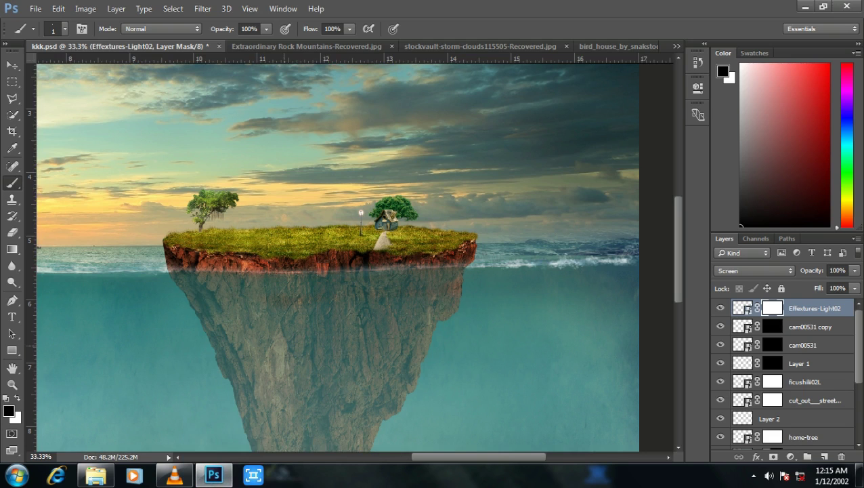
pyautogui.moveTo(240, 472); pyautogui.dragTo(356, 257)
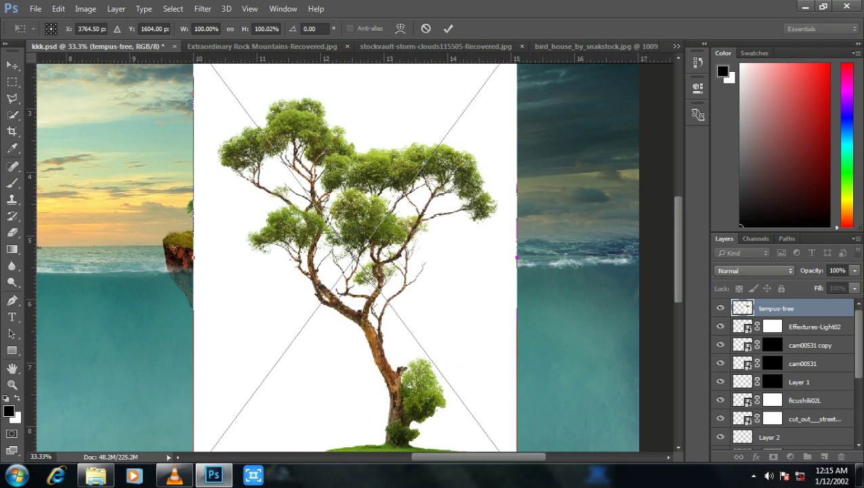
# Scale the placed tempus tree to 77.9% and commit it
pyautogui.scroll(3, 352, 257)
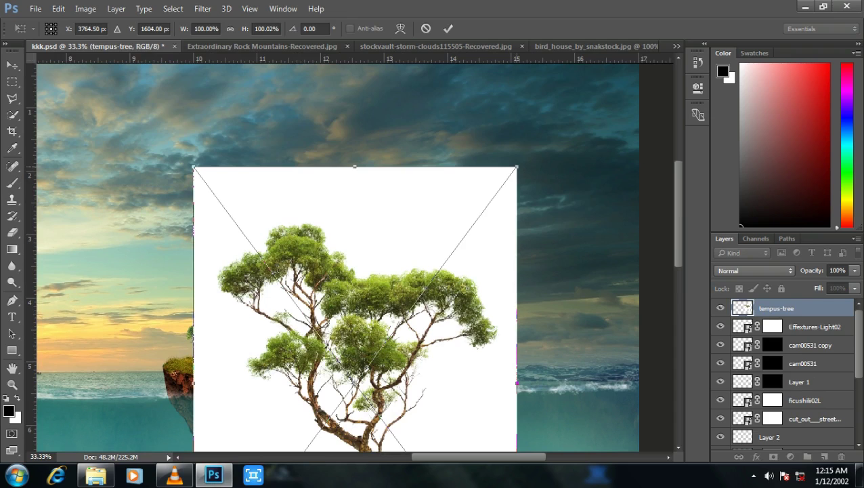
pyautogui.moveTo(517, 167); pyautogui.dragTo(445, 262)
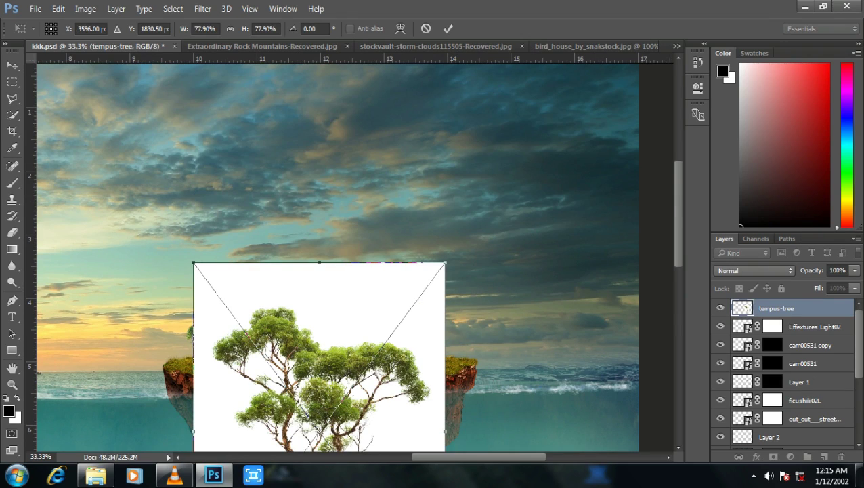
pyautogui.scroll(-3, 337, 258)
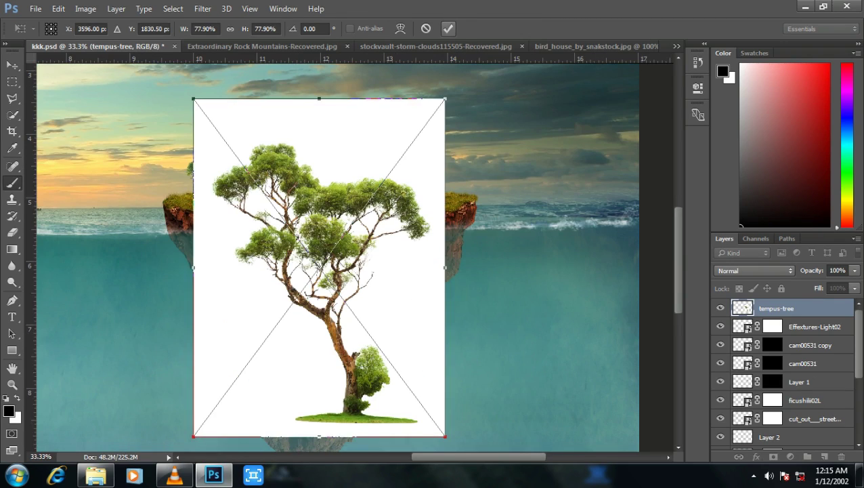
pyautogui.press('Return')
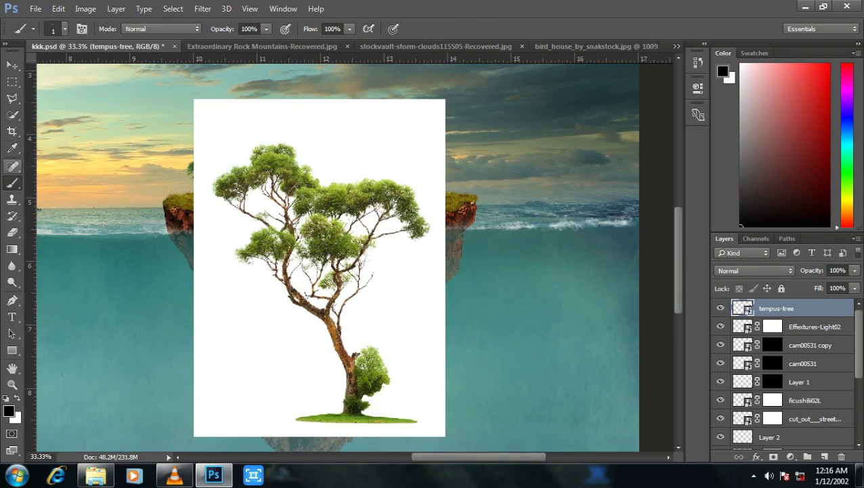
# Look through the healing tools, then choose the Magic Wand tool
pyautogui.click(12, 166)
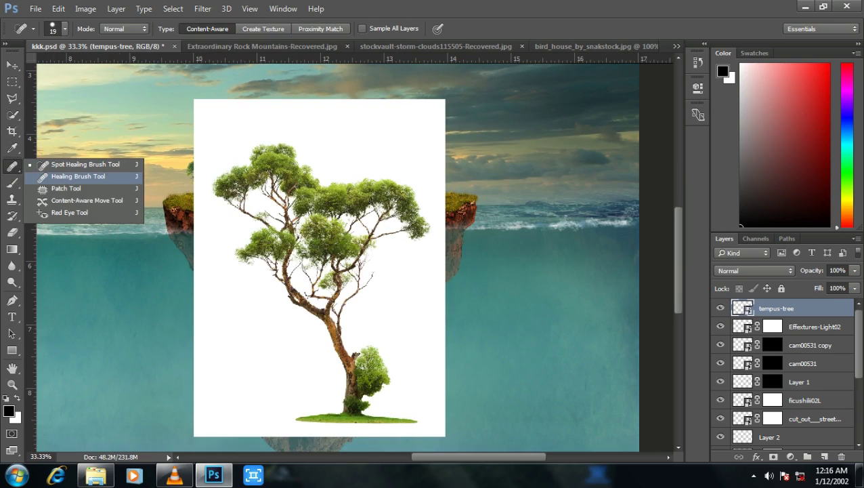
pyautogui.click(75, 176)
pyautogui.rightClick(13, 166)
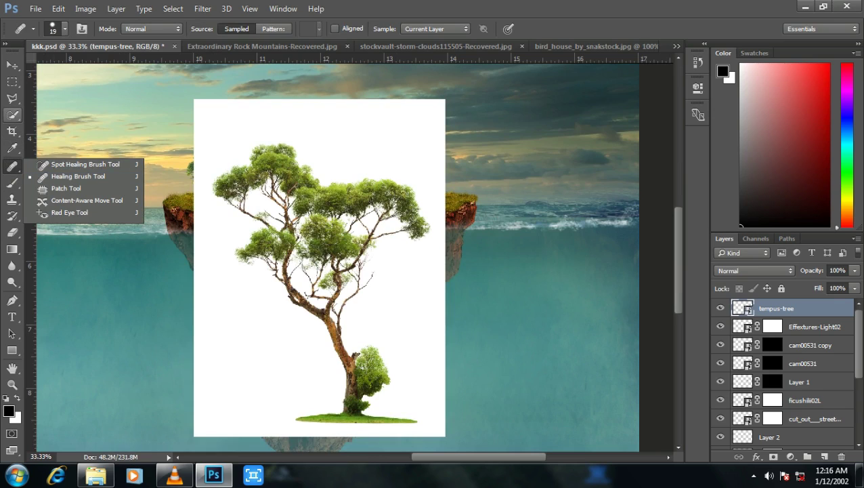
pyautogui.click(12, 115)
pyautogui.rightClick(13, 115)
pyautogui.click(74, 124)
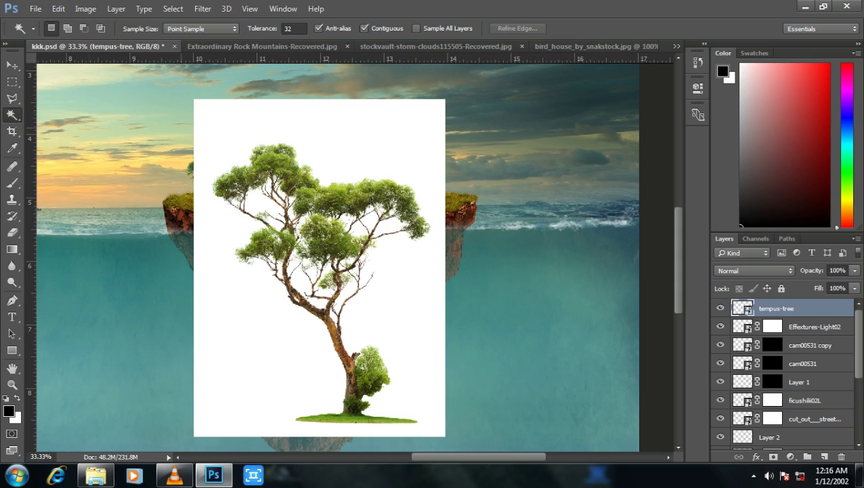
# Magic-Wand the tree's white background plus the branch and trunk gaps, then start Refine Edge
pyautogui.click(406, 129)
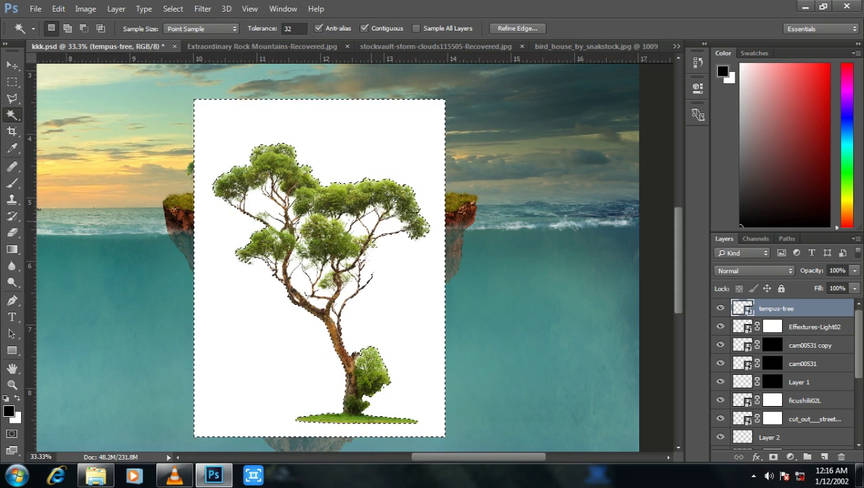
pyautogui.click(67, 27)
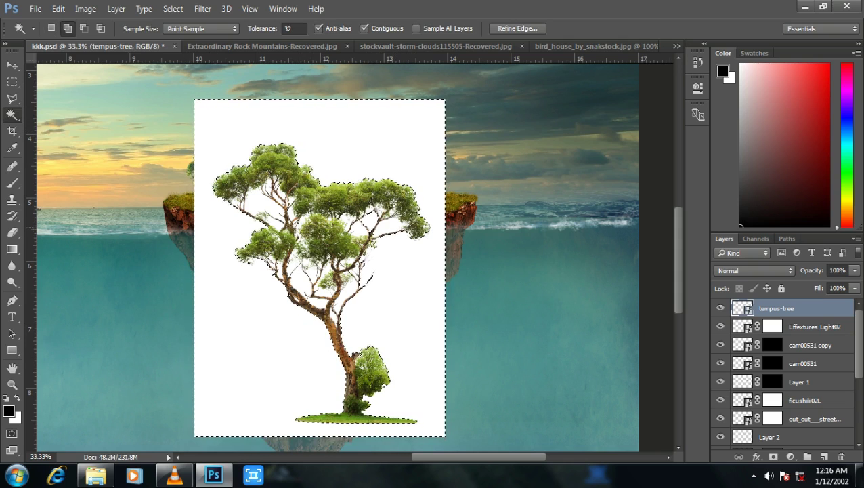
pyautogui.click(265, 212)
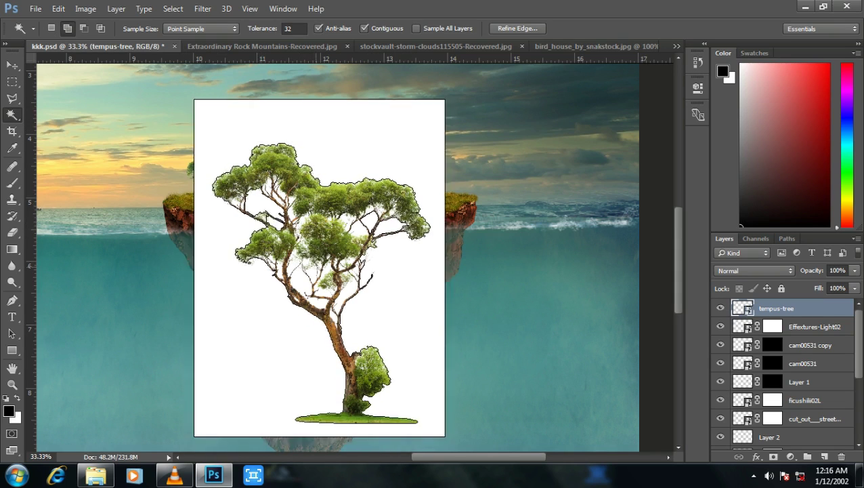
pyautogui.click(306, 274)
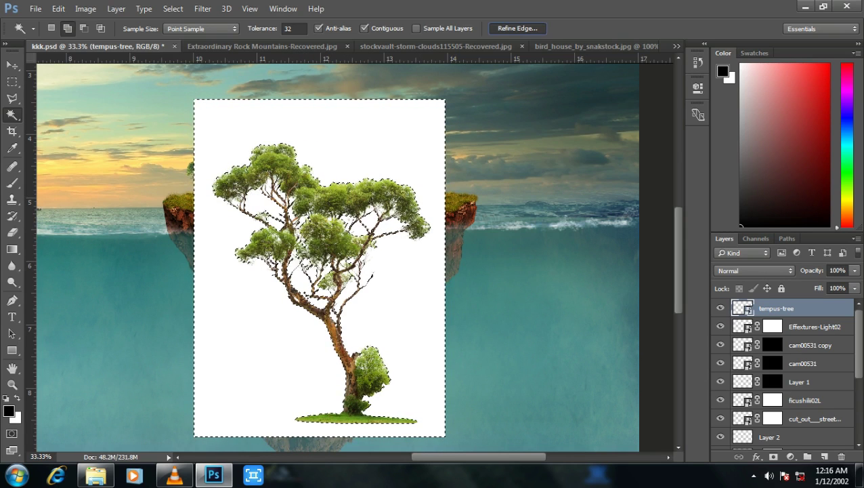
pyautogui.click(518, 29)
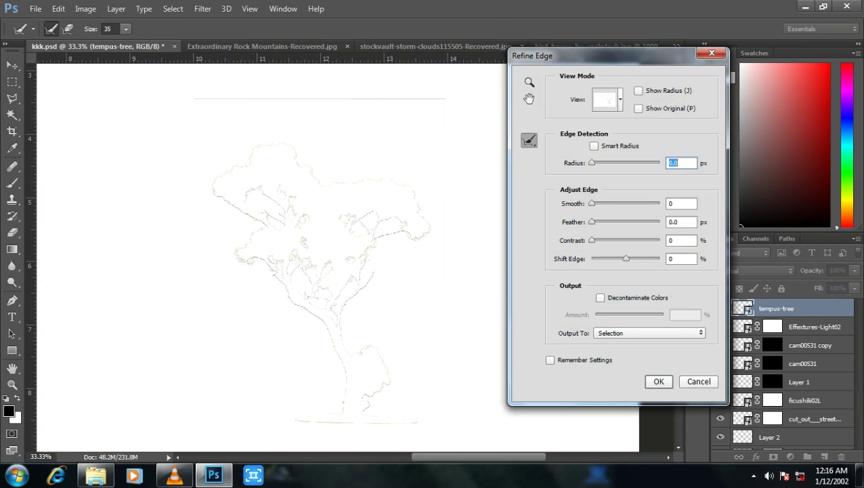
# Cancel the edge refinement and invert the selection to isolate the tree
pyautogui.click(608, 99)
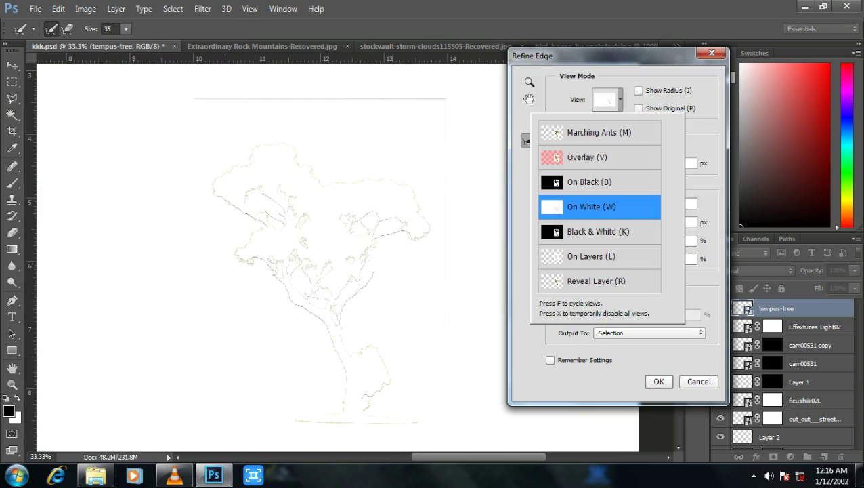
pyautogui.press('Escape')
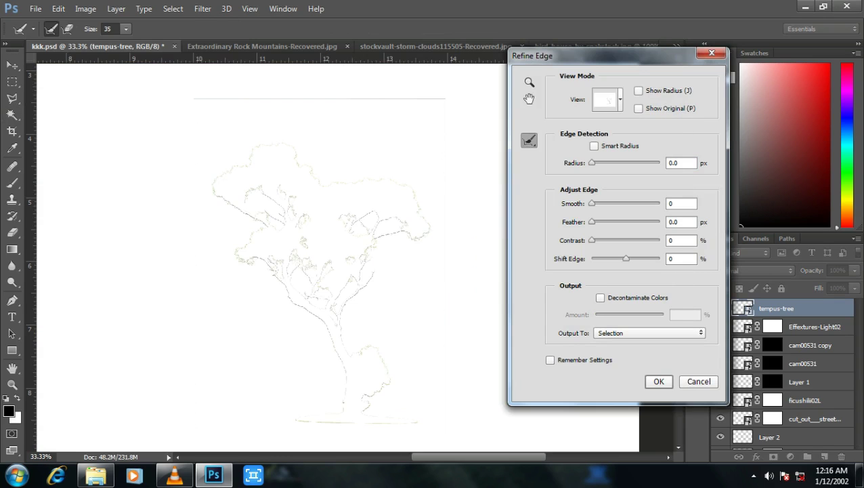
pyautogui.press('Escape')
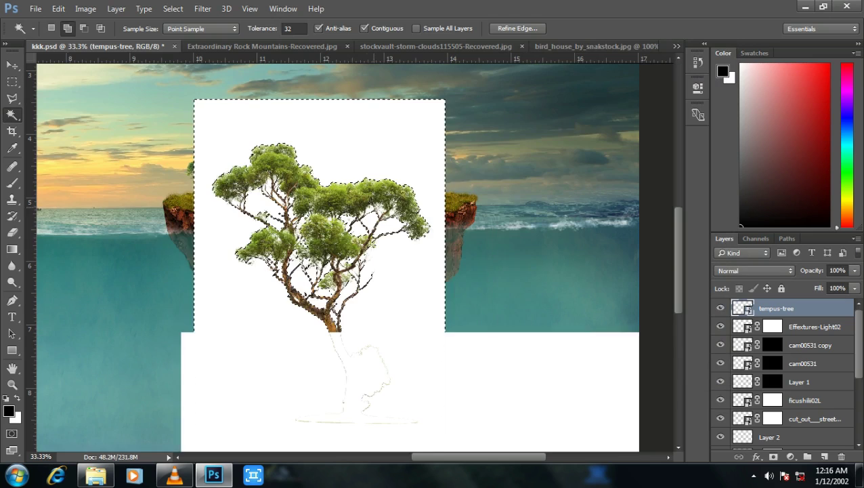
pyautogui.rightClick(367, 122)
pyautogui.press('Escape')
pyautogui.rightClick(339, 121)
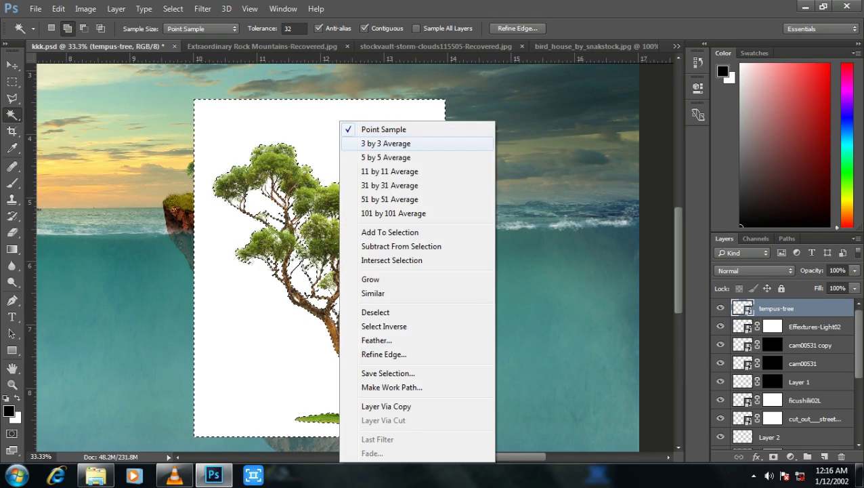
pyautogui.press('Escape')
pyautogui.press('l')
pyautogui.rightClick(333, 152)
pyautogui.click(377, 174)
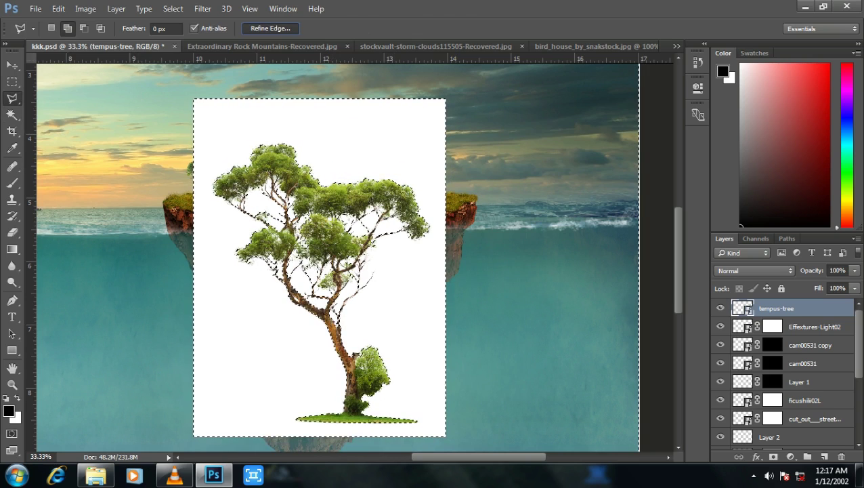
# Reopen Refine Edge with the On Black preview and refine the upper foliage edges
pyautogui.click(270, 28)
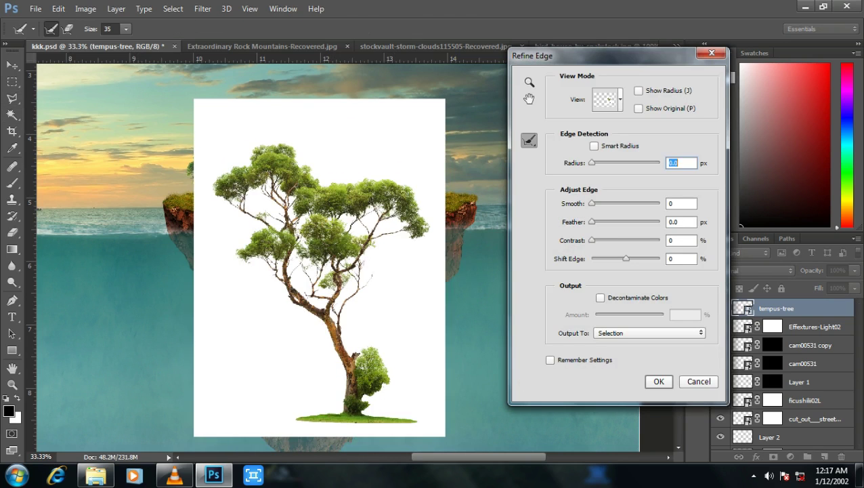
pyautogui.click(608, 100)
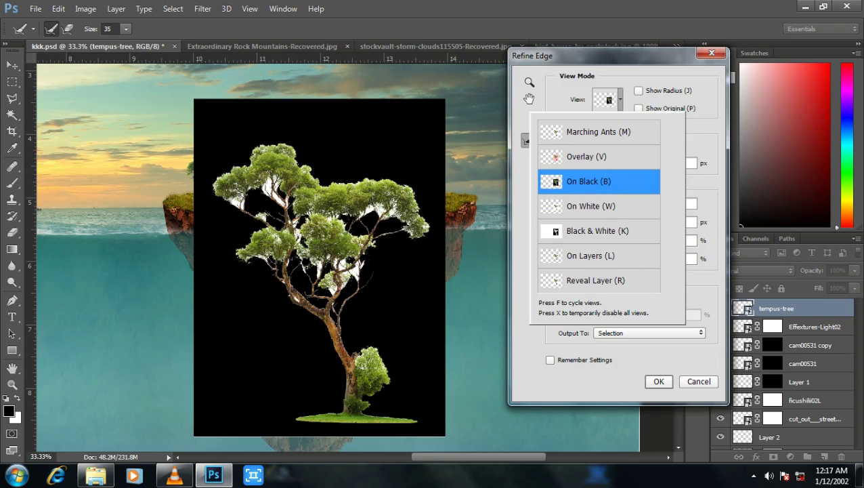
pyautogui.click(589, 181)
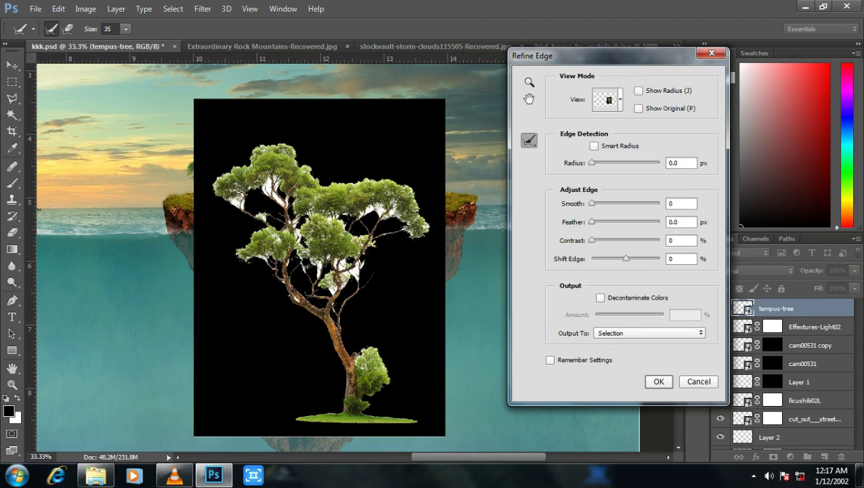
pyautogui.moveTo(366, 215); pyautogui.dragTo(392, 221)
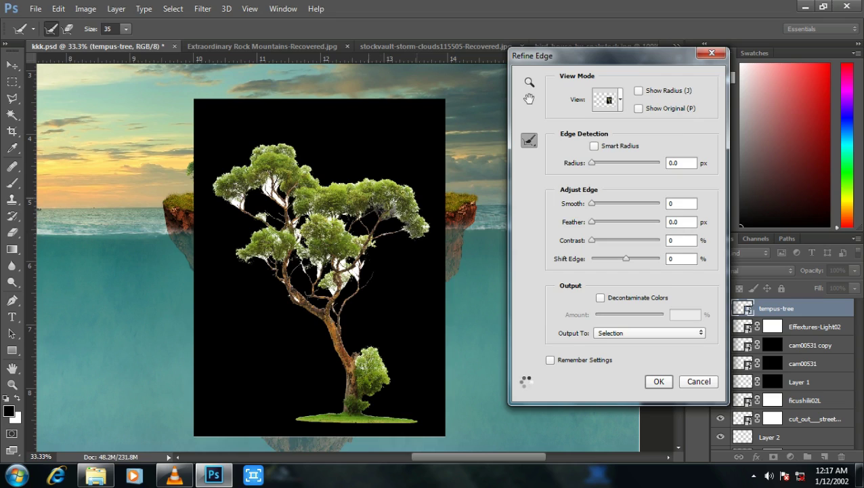
pyautogui.press(']')
pyautogui.press(']')
pyautogui.press(']')
pyautogui.press(']')
pyautogui.moveTo(256, 203)
pyautogui.mouseDown()
pyautogui.moveTo(271, 209)
pyautogui.moveTo(346, 315)
pyautogui.mouseUp()
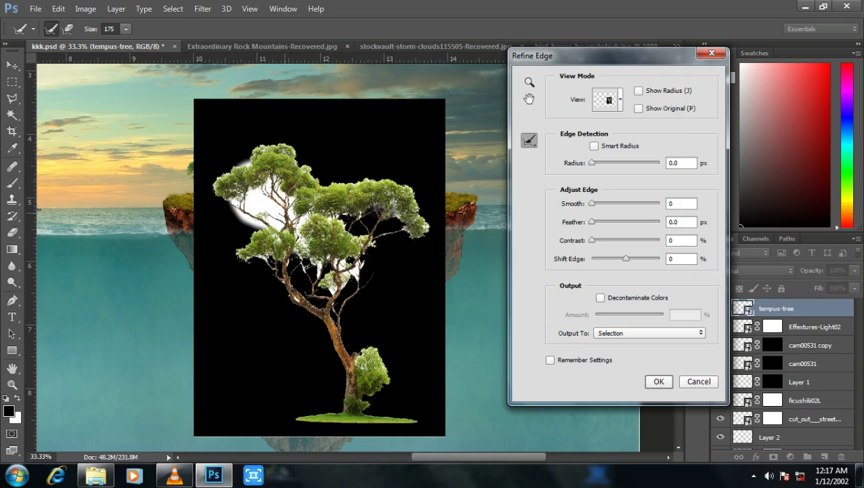
pyautogui.moveTo(285, 295)
pyautogui.mouseDown()
pyautogui.moveTo(346, 268)
pyautogui.moveTo(420, 213)
pyautogui.moveTo(230, 142)
pyautogui.mouseUp()
pyautogui.moveTo(231, 205); pyautogui.dragTo(218, 178)
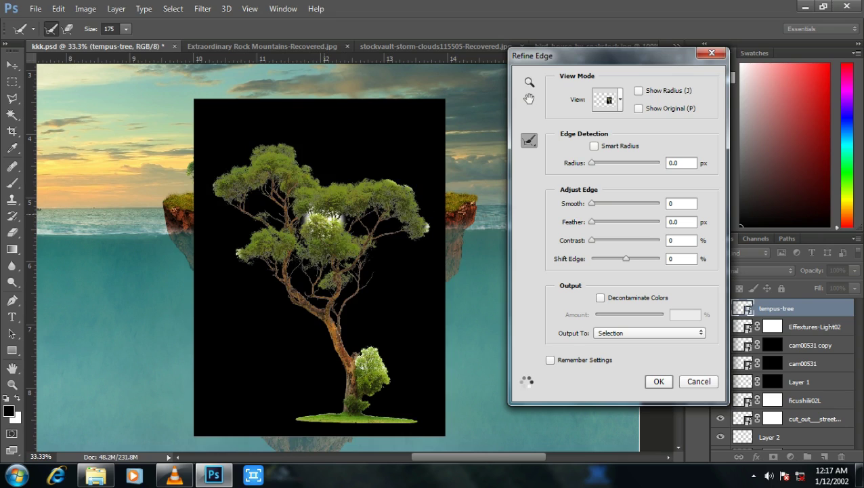
# Refine the remaining foliage, lower bush and trunk edges, then apply the refinement
pyautogui.click(416, 233)
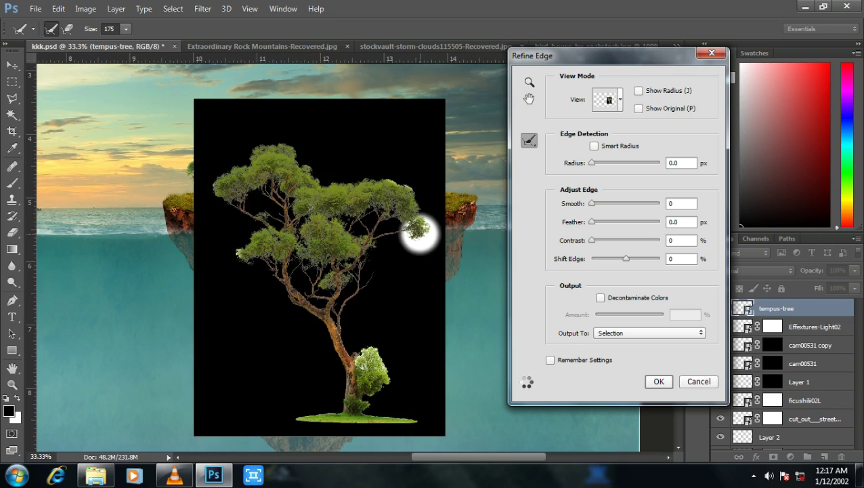
pyautogui.moveTo(249, 250); pyautogui.dragTo(249, 256)
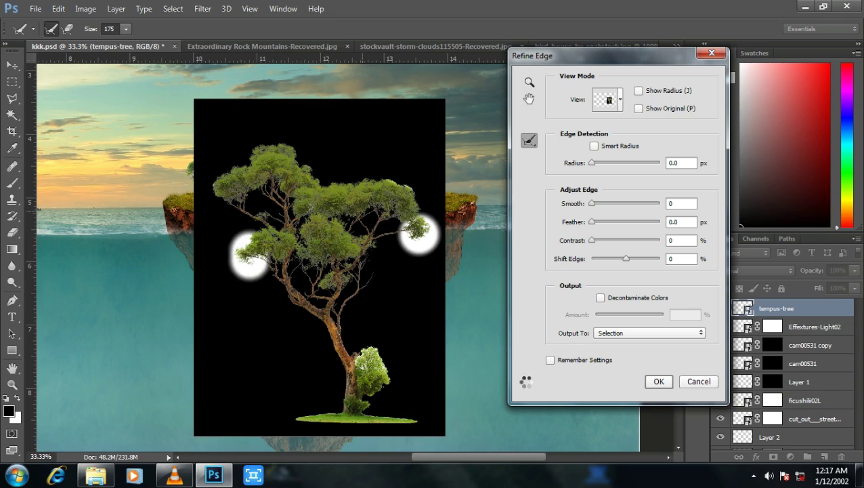
pyautogui.moveTo(404, 189); pyautogui.dragTo(386, 176)
pyautogui.moveTo(376, 349); pyautogui.dragTo(385, 364)
pyautogui.moveTo(330, 314); pyautogui.dragTo(347, 361)
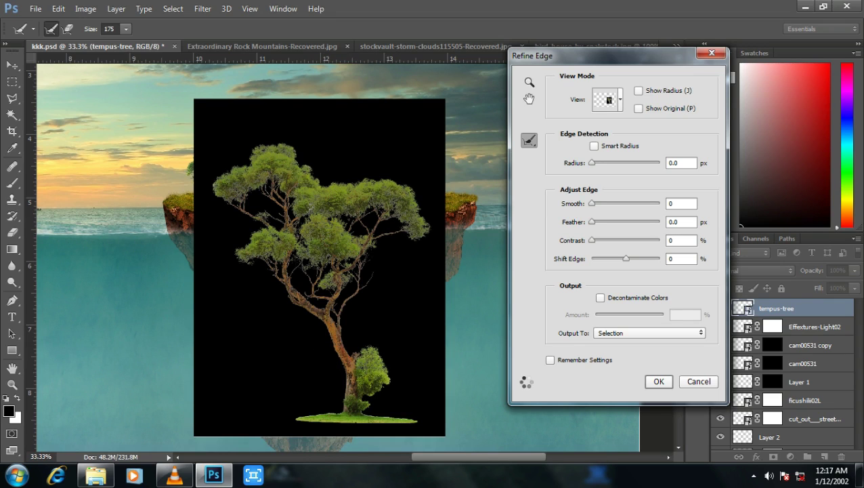
pyautogui.press('Return')
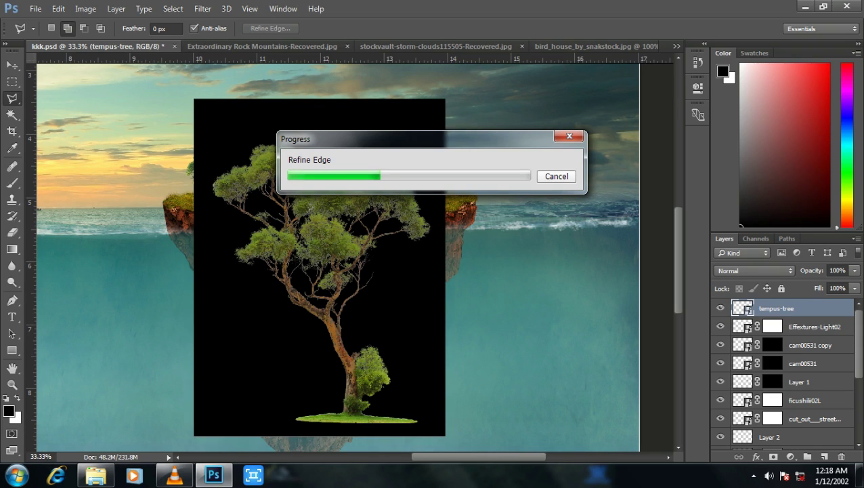
pyautogui.click(753, 475)
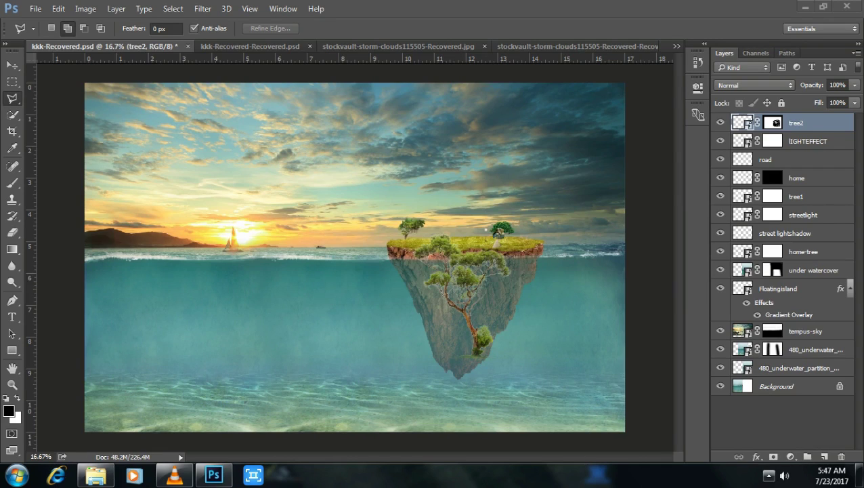
# Scale the tree2 tree down slightly and commit the transform
pyautogui.click(768, 475)
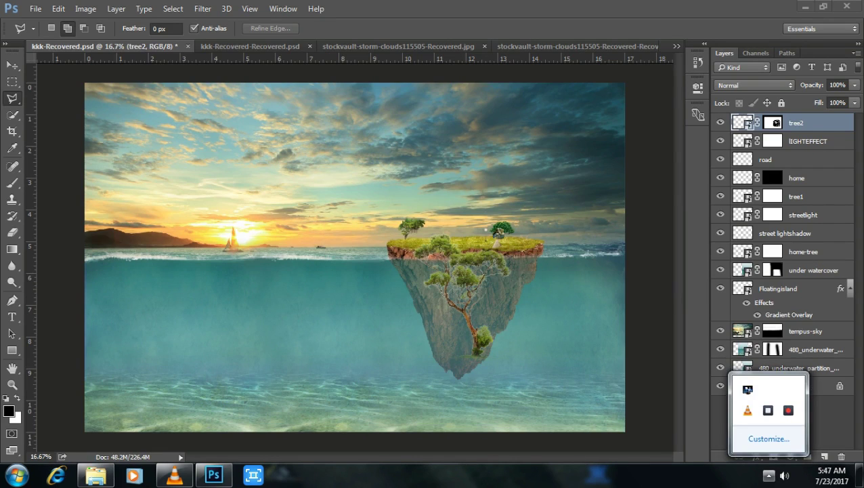
pyautogui.press('Escape')
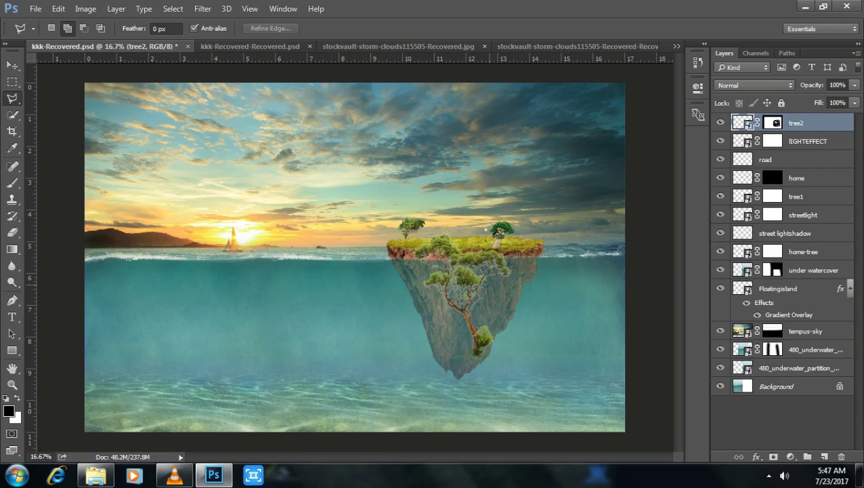
pyautogui.hotkey('ctrl', 't')
pyautogui.moveTo(522, 341)
pyautogui.mouseDown()
pyautogui.moveTo(494, 333)
pyautogui.moveTo(431, 247)
pyautogui.mouseUp()
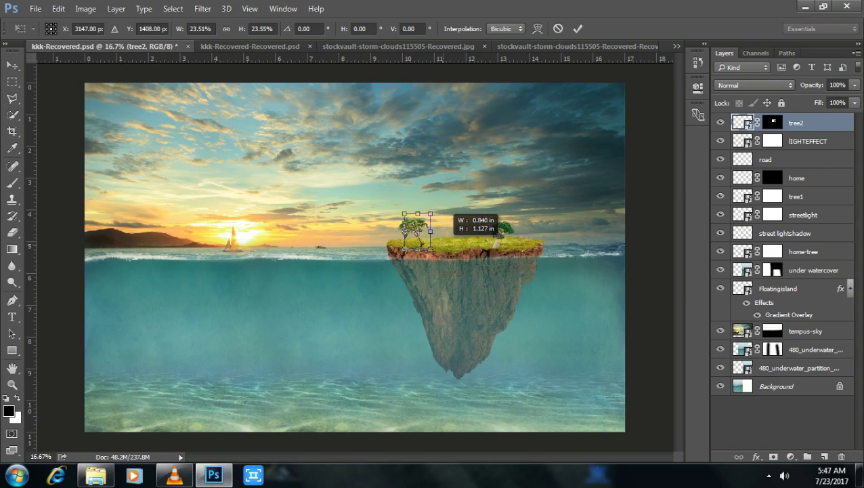
pyautogui.moveTo(431, 247); pyautogui.dragTo(428, 244)
pyautogui.click(578, 29)
pyautogui.press('l')
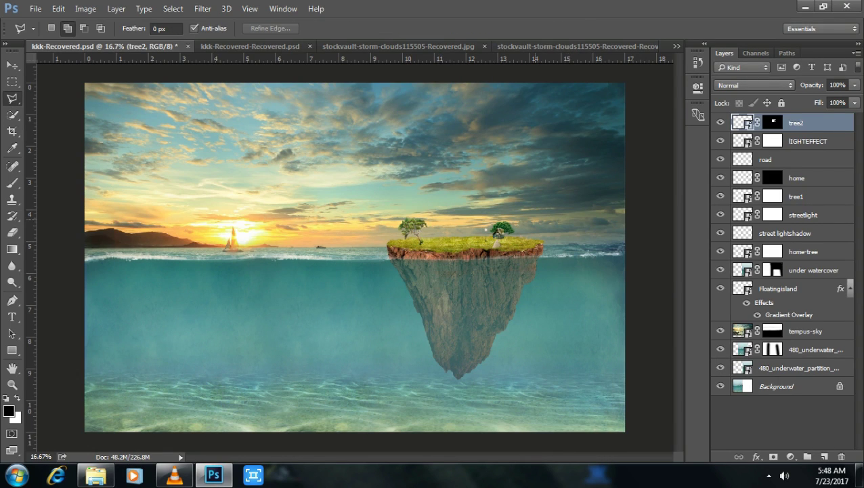
# Zoom in on the island and nudge tree2 up onto the grass
pyautogui.hotkey('ctrl', '+')
pyautogui.hotkey('ctrl', '+')
pyautogui.hotkey('ctrl', '+')
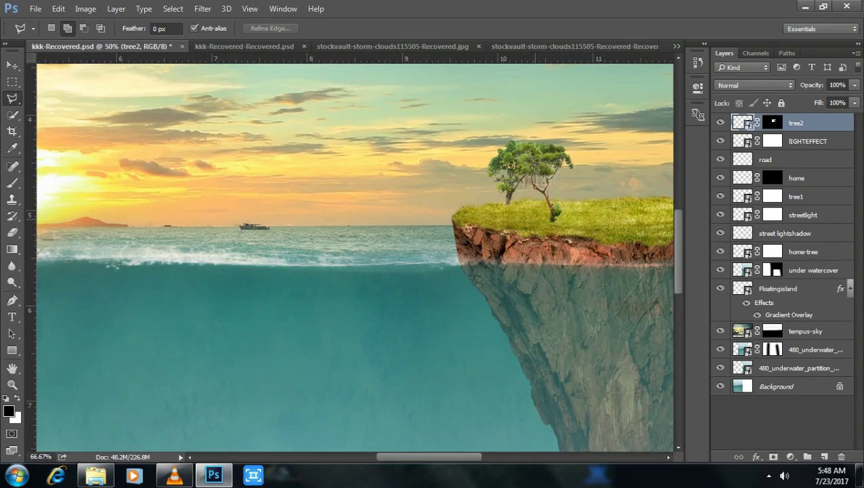
pyautogui.hotkey('ctrl', '+')
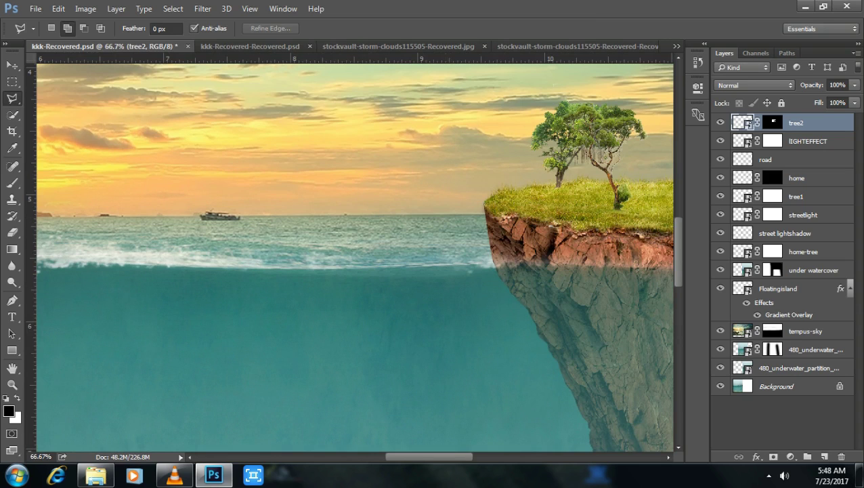
pyautogui.hscroll(4, 355, 256)
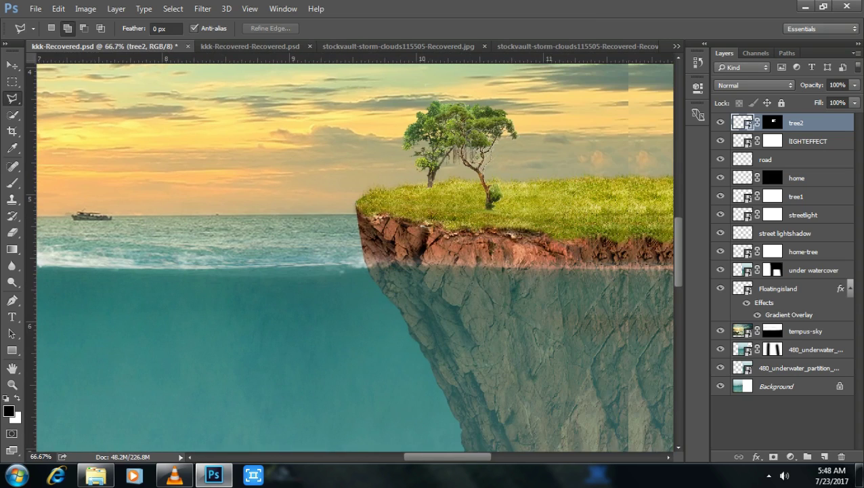
pyautogui.hscroll(2, 355, 256)
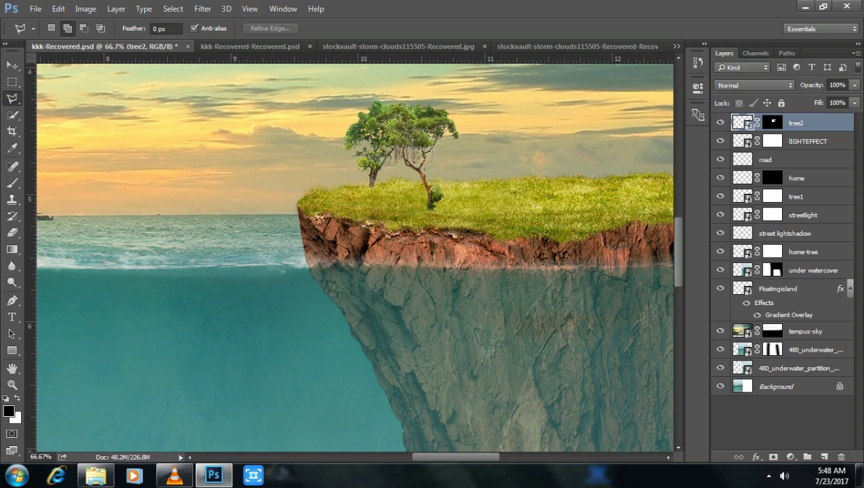
pyautogui.scroll(1, 354, 256)
pyautogui.scroll(2, 354, 256)
pyautogui.scroll(2, 355, 256)
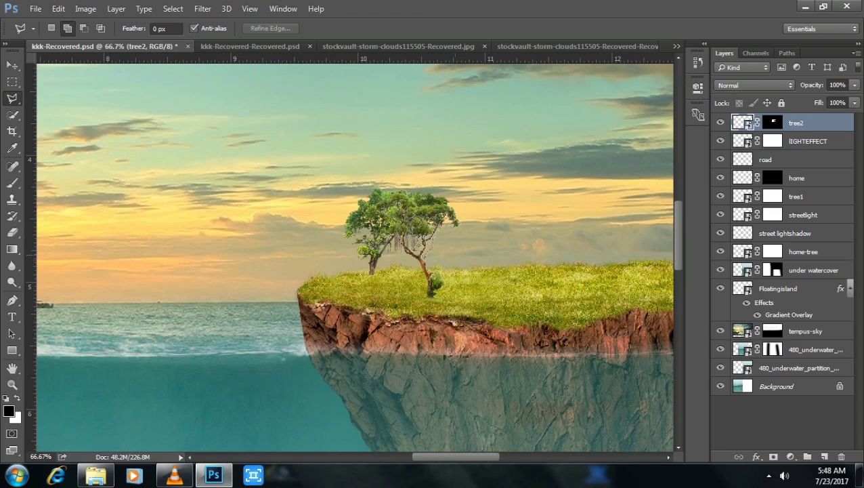
pyautogui.press('v')
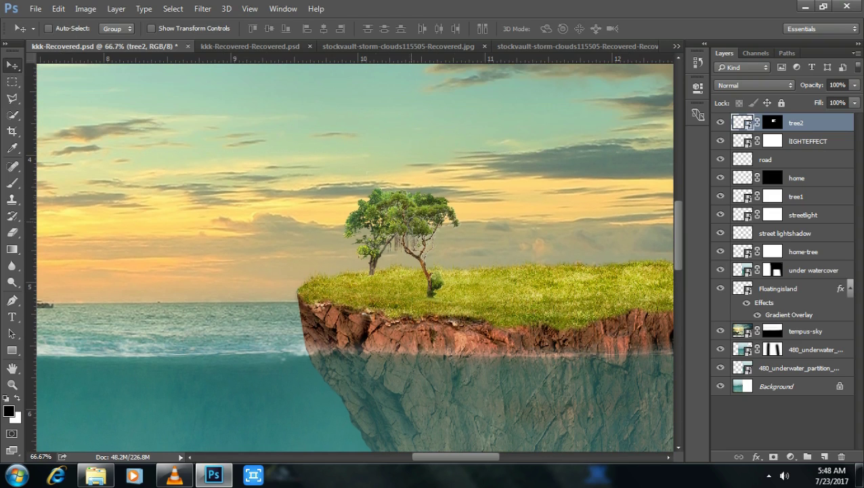
pyautogui.moveTo(424, 238); pyautogui.dragTo(424, 233)
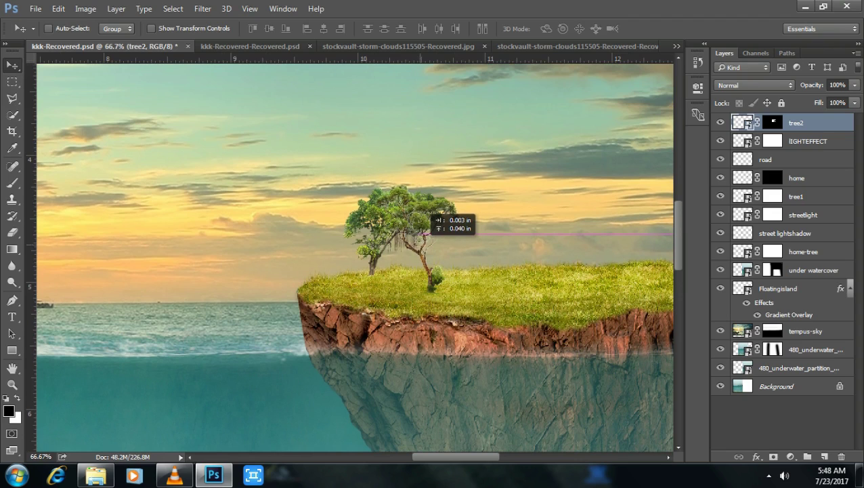
pyautogui.hotkey('ctrl', 'shift', 'Tab')
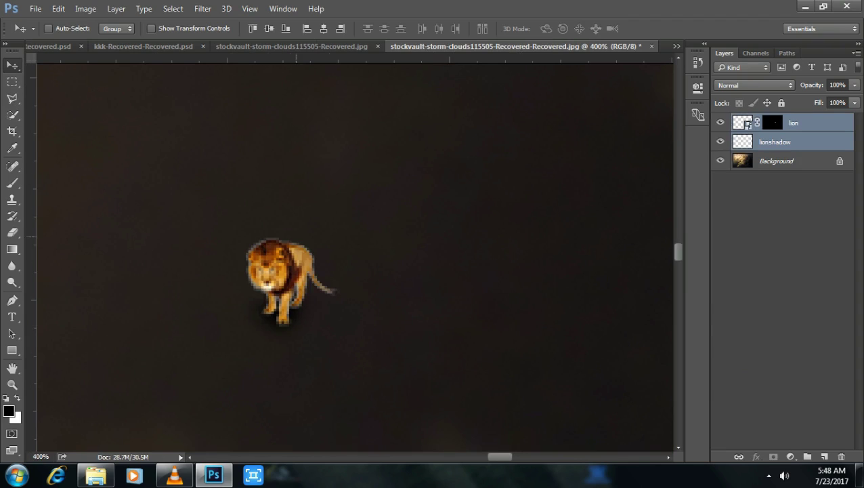
# Bring the lion and lionshadow layers onto the island grass and duplicate tree2
pyautogui.moveTo(288, 271); pyautogui.dragTo(78, 42)
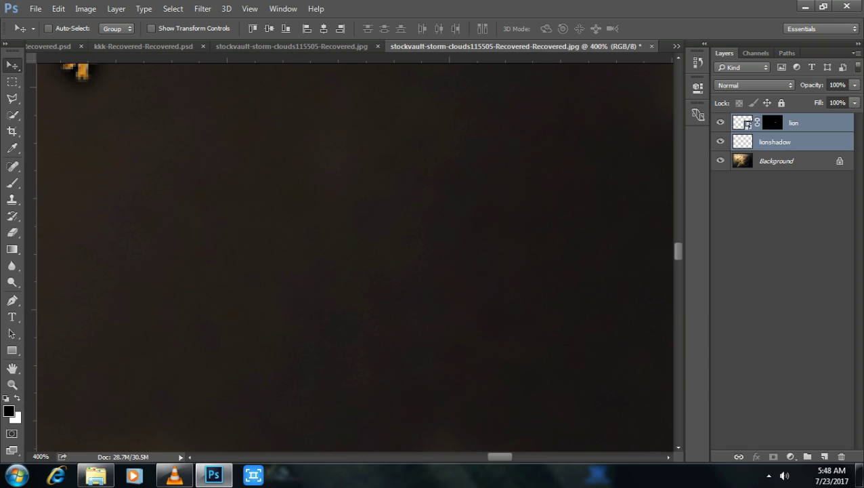
pyautogui.hotkey('ctrl', 'Tab')
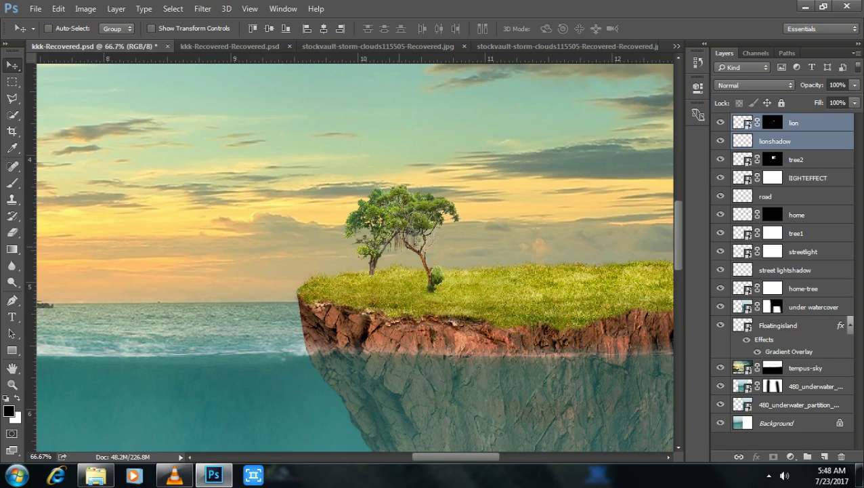
pyautogui.moveTo(434, 195); pyautogui.dragTo(449, 236)
pyautogui.moveTo(448, 236); pyautogui.dragTo(449, 238)
pyautogui.click(803, 160)
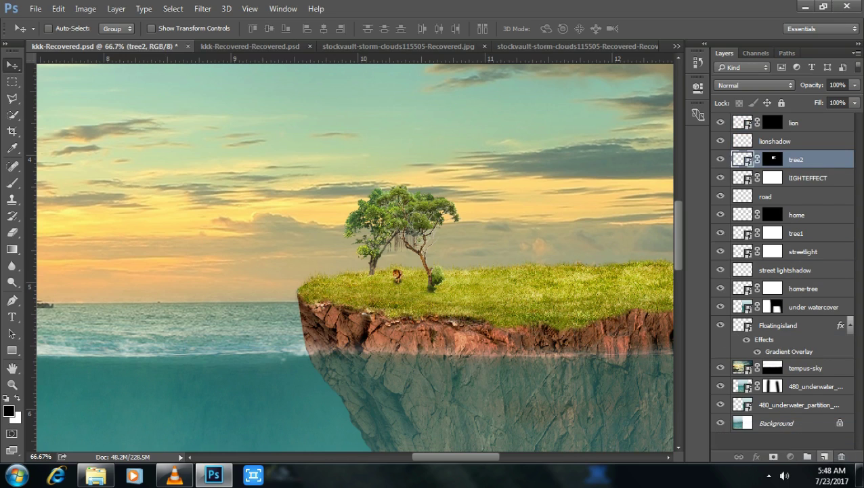
pyautogui.moveTo(825, 456); pyautogui.dragTo(825, 455)
# Move the tree2 copy left and flip it horizontally
pyautogui.moveTo(440, 196); pyautogui.dragTo(374, 198)
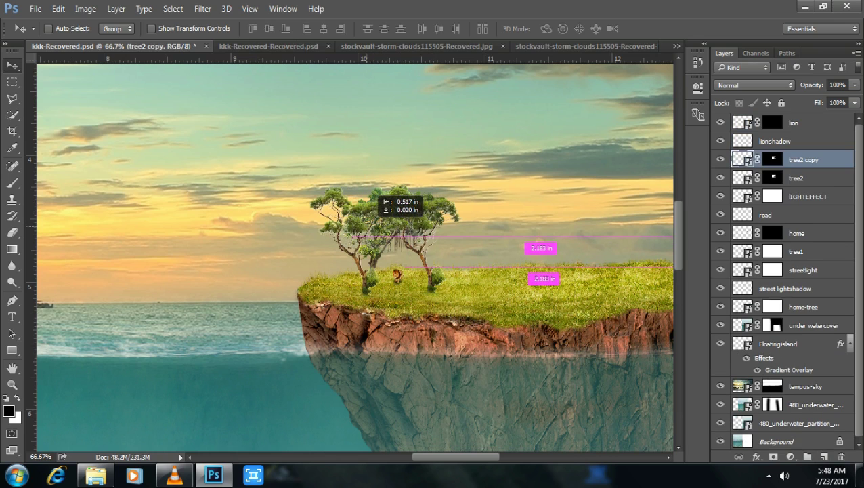
pyautogui.moveTo(374, 198); pyautogui.dragTo(371, 197)
pyautogui.rightClick(366, 227)
pyautogui.hotkey('ctrl', 't')
pyautogui.rightClick(339, 220)
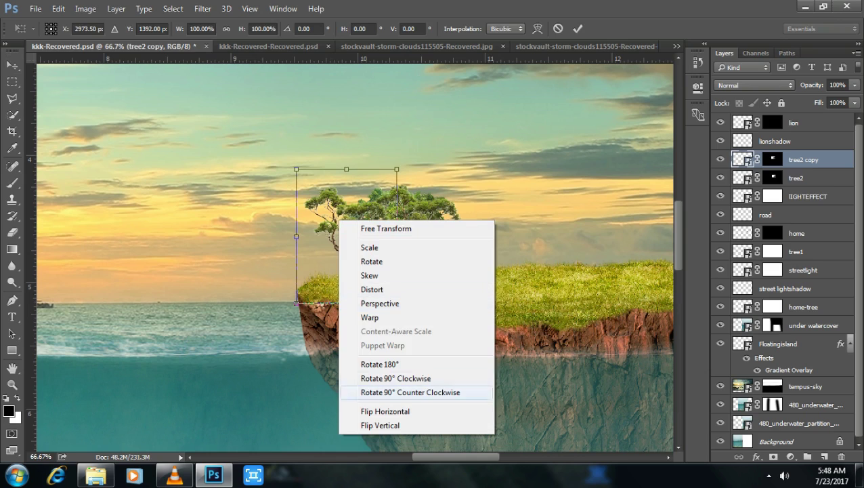
pyautogui.click(386, 411)
# Place the flipped copy right of the original tree and stack it beneath tree2
pyautogui.moveTo(382, 222); pyautogui.dragTo(391, 220)
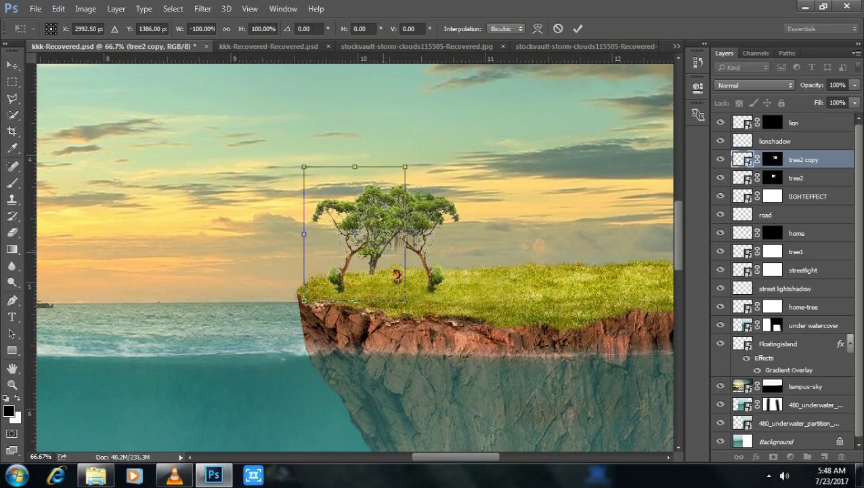
pyautogui.moveTo(391, 220); pyautogui.dragTo(464, 216)
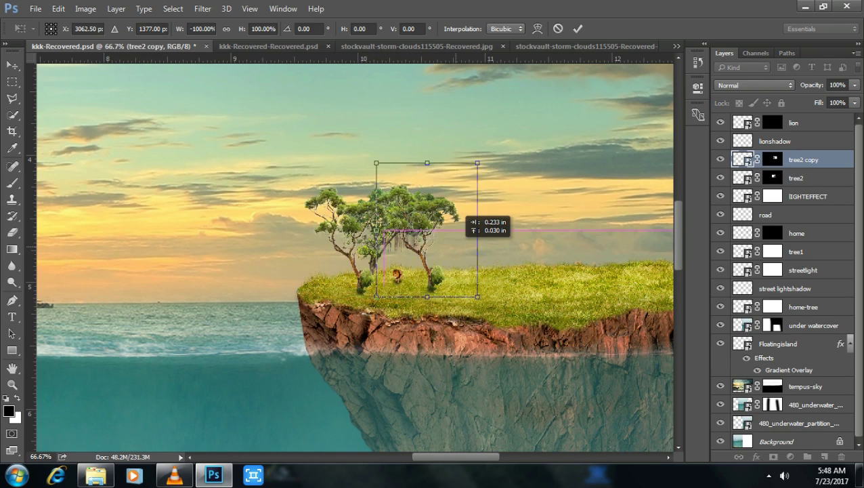
pyautogui.moveTo(464, 217); pyautogui.dragTo(479, 217)
pyautogui.moveTo(474, 211); pyautogui.dragTo(481, 202)
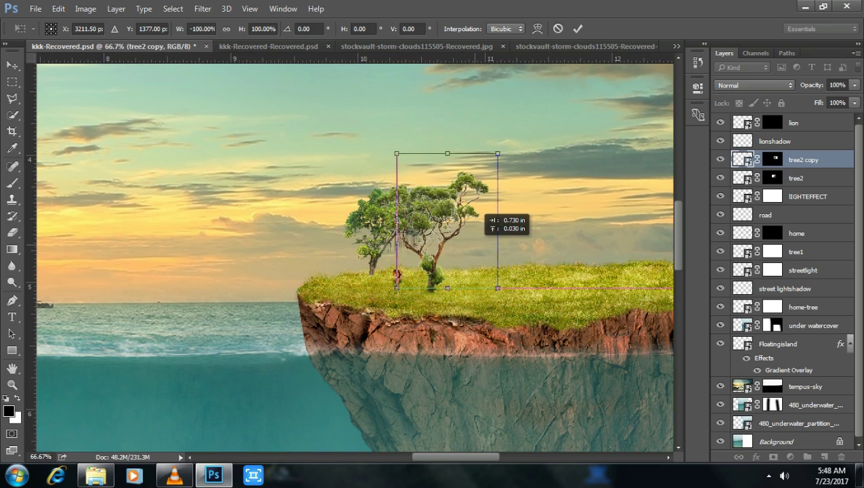
pyautogui.moveTo(482, 202); pyautogui.dragTo(487, 202)
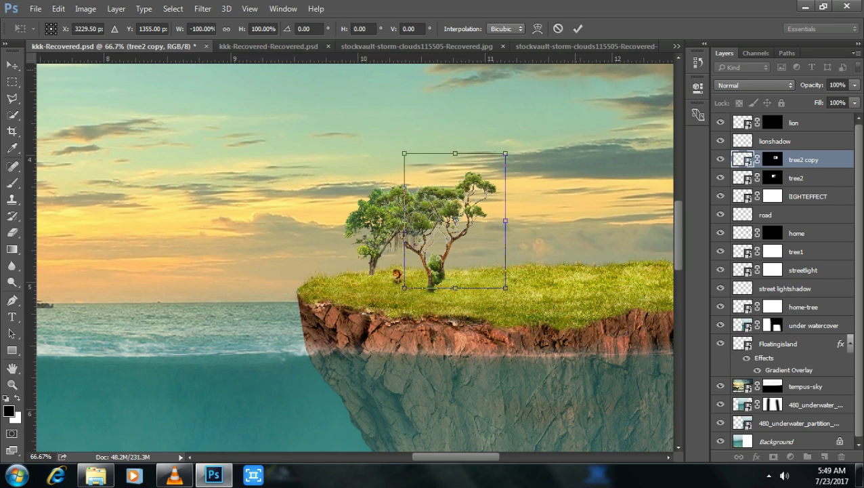
pyautogui.click(578, 29)
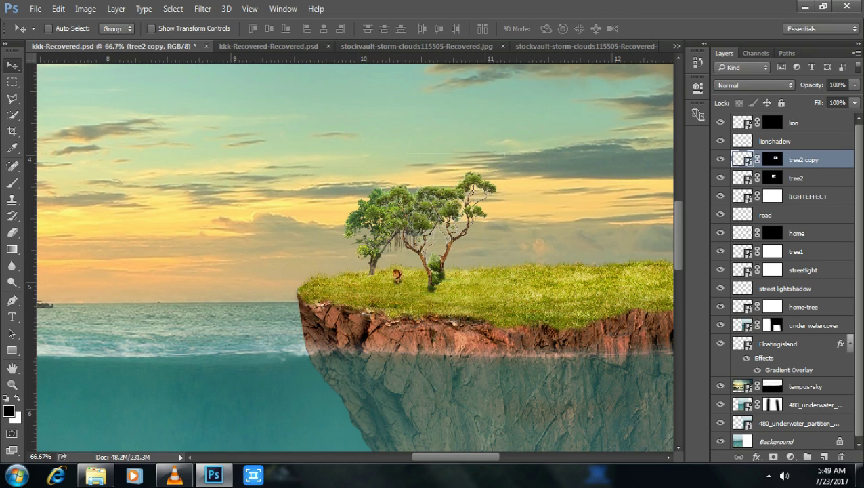
pyautogui.moveTo(804, 160); pyautogui.dragTo(804, 187)
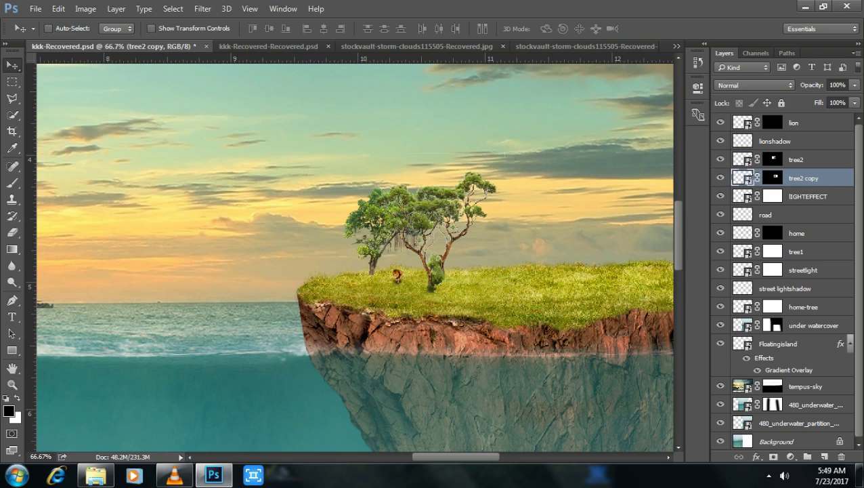
# Duplicate tree1, shift the copy left and down, then duplicate it again
pyautogui.moveTo(804, 250)
pyautogui.mouseDown()
pyautogui.moveTo(796, 451)
pyautogui.moveTo(823, 456)
pyautogui.mouseUp()
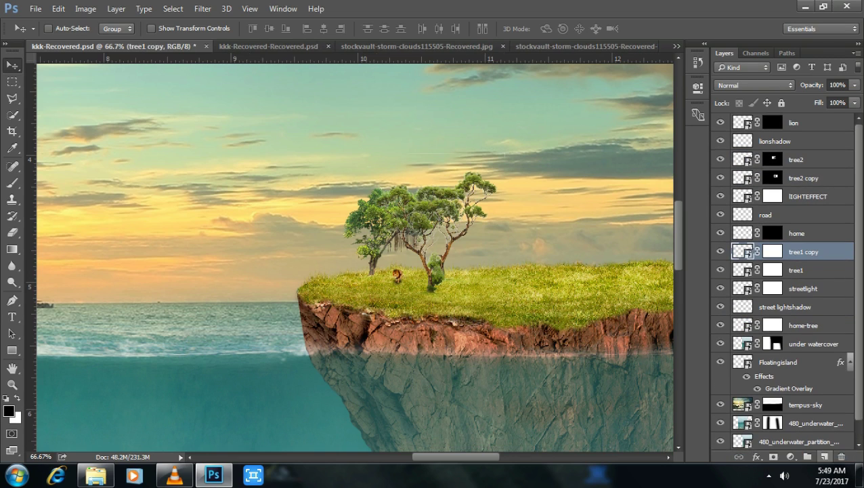
pyautogui.moveTo(444, 228)
pyautogui.mouseDown()
pyautogui.moveTo(431, 252)
pyautogui.moveTo(424, 246)
pyautogui.mouseUp()
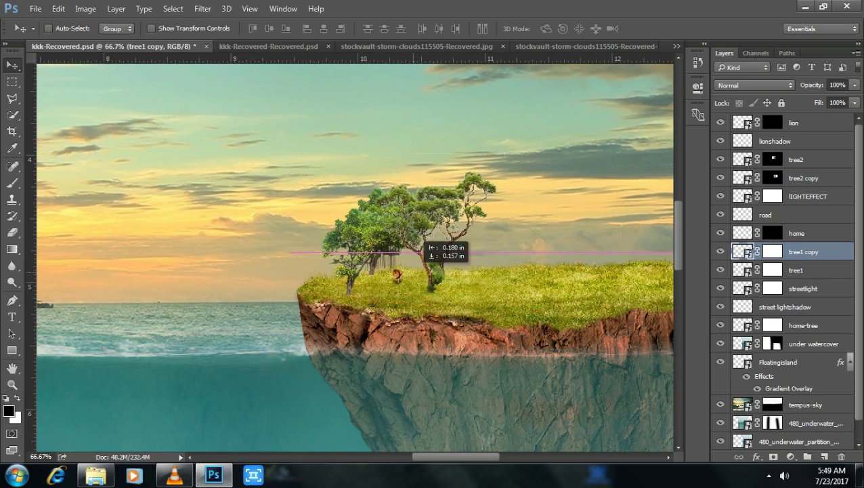
pyautogui.moveTo(424, 245); pyautogui.dragTo(424, 246)
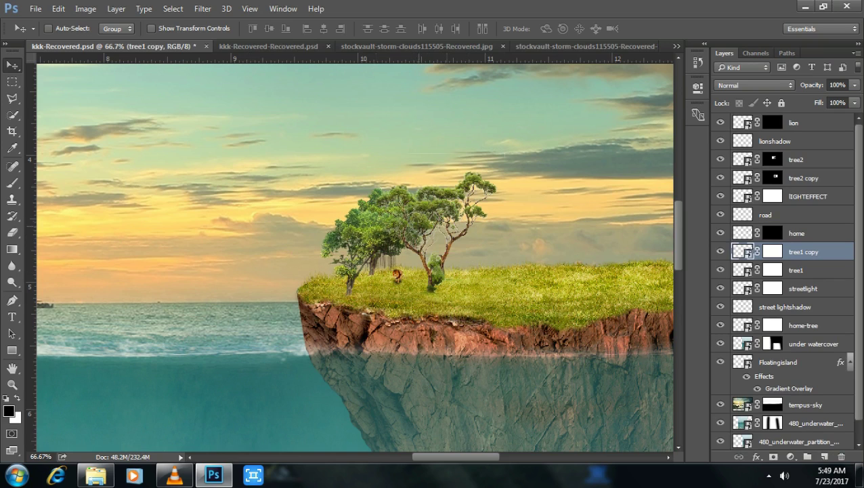
pyautogui.hotkey('ctrl', 'j')
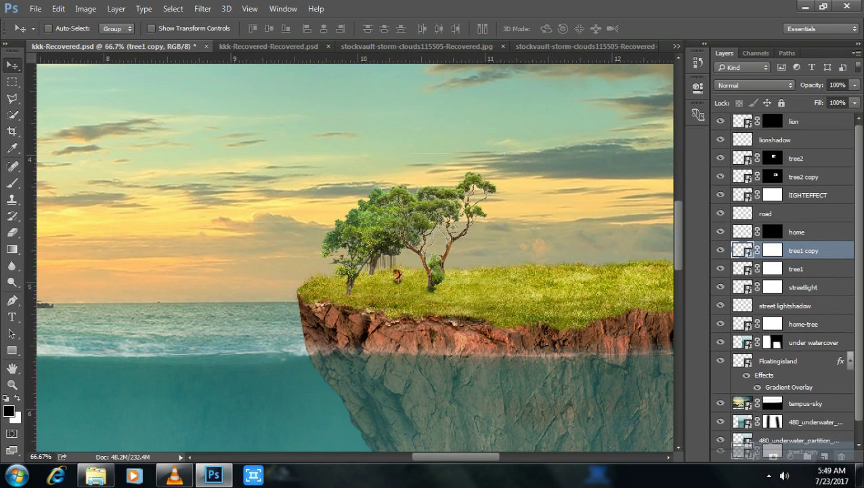
# Flip tree1 copy 2 horizontally and place it right of the original trees
pyautogui.hotkey('ctrl', 't')
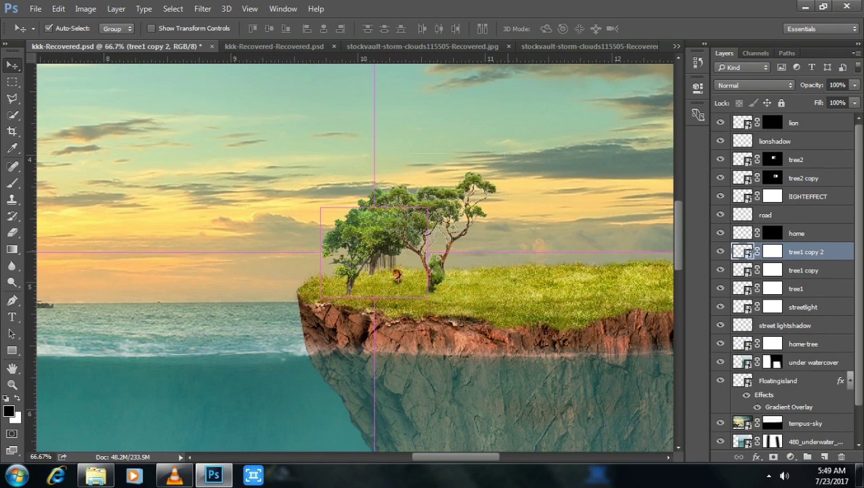
pyautogui.rightClick(406, 242)
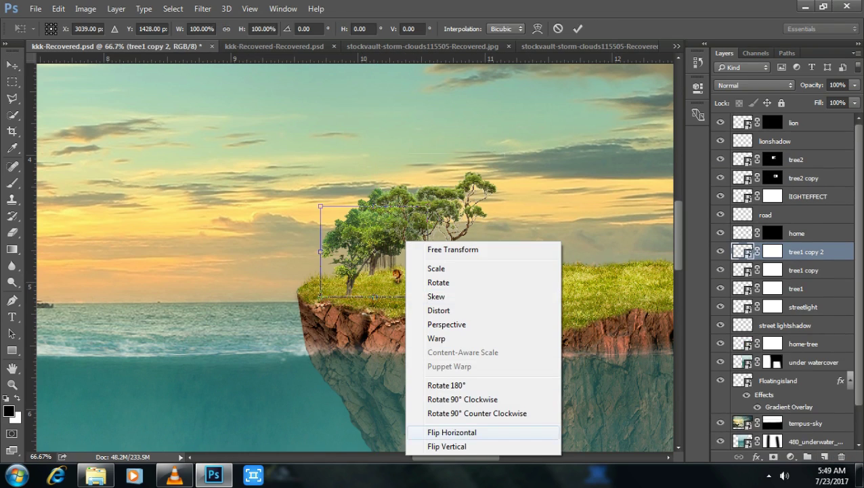
pyautogui.click(452, 433)
pyautogui.moveTo(403, 230); pyautogui.dragTo(465, 236)
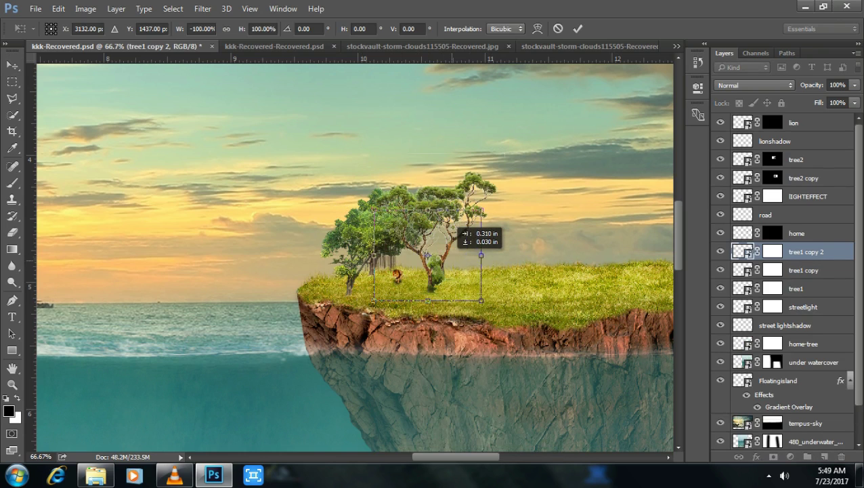
pyautogui.moveTo(466, 238)
pyautogui.mouseDown()
pyautogui.moveTo(519, 227)
pyautogui.moveTo(510, 216)
pyautogui.mouseUp()
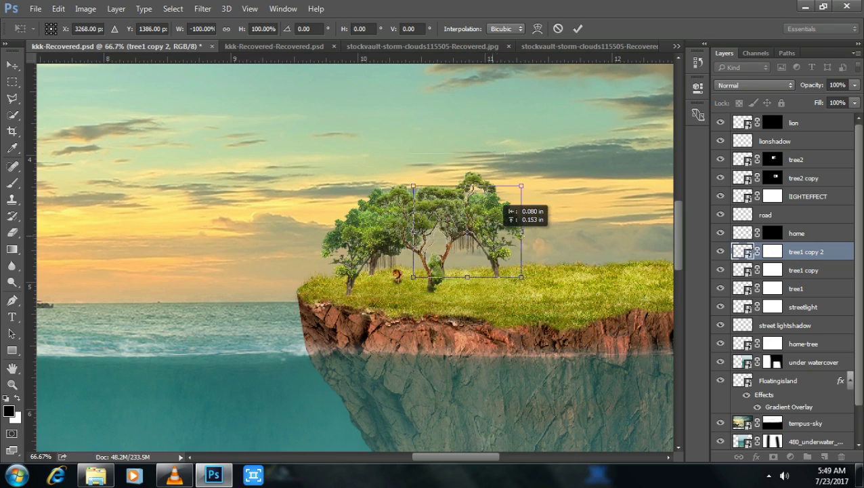
pyautogui.moveTo(509, 216)
pyautogui.mouseDown()
pyautogui.moveTo(494, 212)
pyautogui.moveTo(484, 227)
pyautogui.mouseUp()
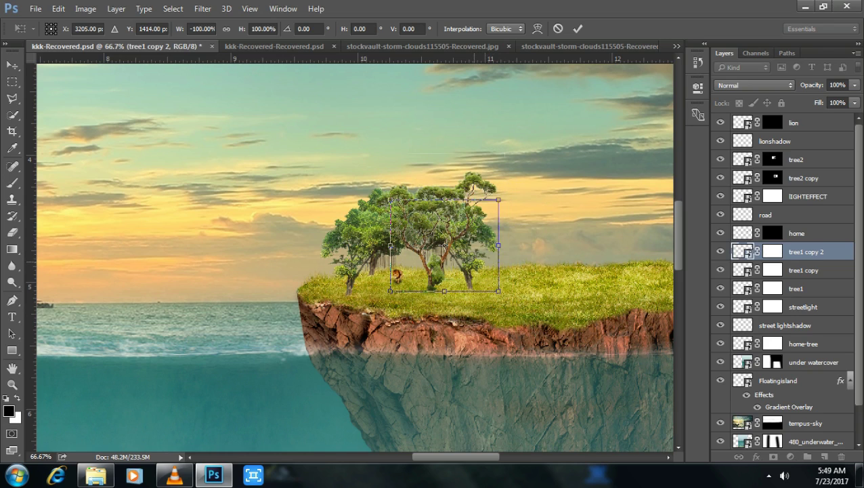
pyautogui.moveTo(484, 228); pyautogui.dragTo(491, 227)
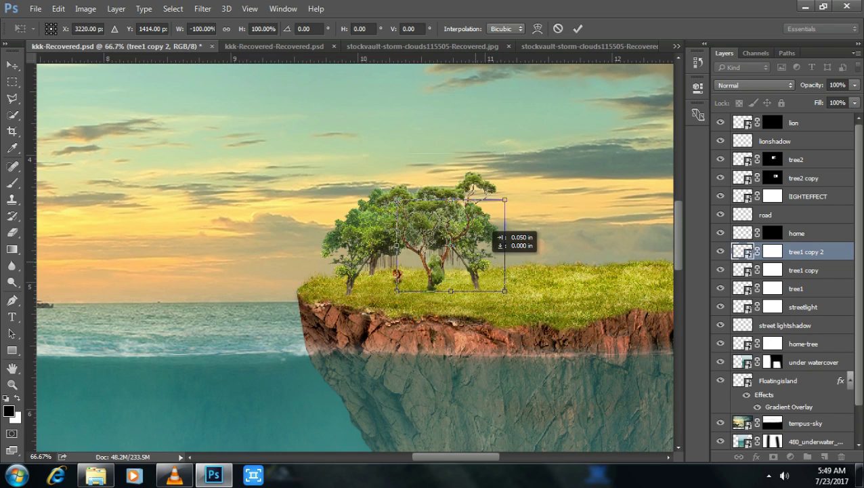
pyautogui.click(577, 29)
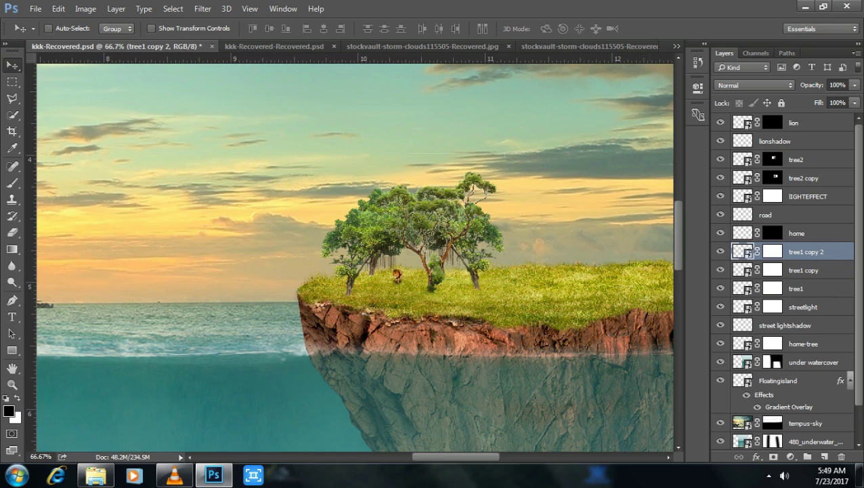
pyautogui.hscroll(5, 355, 258)
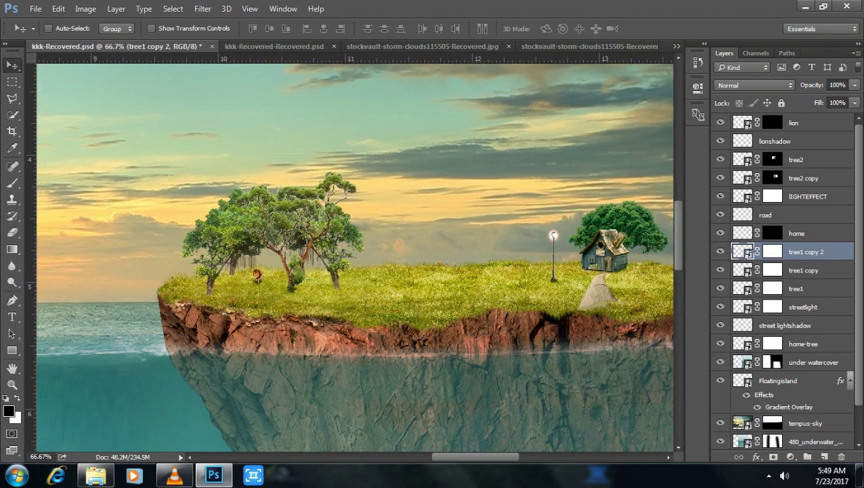
# Duplicate home-tree, move the copy above LIGHTEFFECT and beside the central trees
pyautogui.hscroll(-2, 356, 257)
pyautogui.click(803, 343)
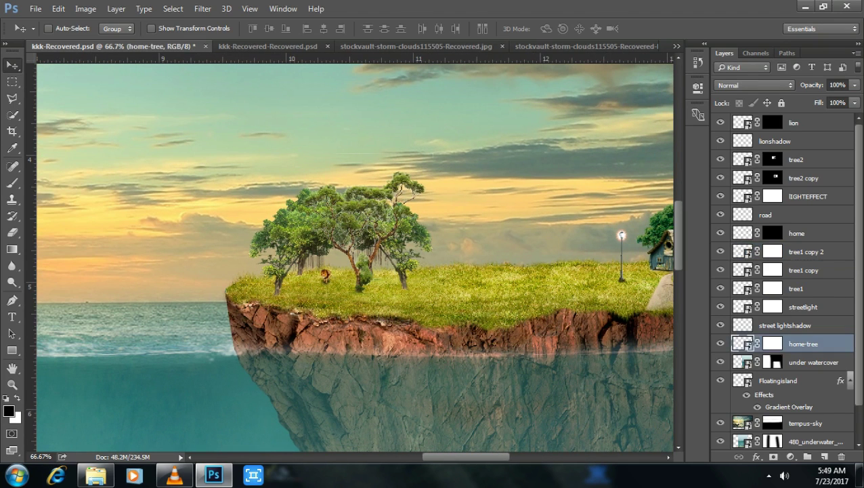
pyautogui.hotkey('ctrl', 'j')
pyautogui.scroll(-1, 782, 271)
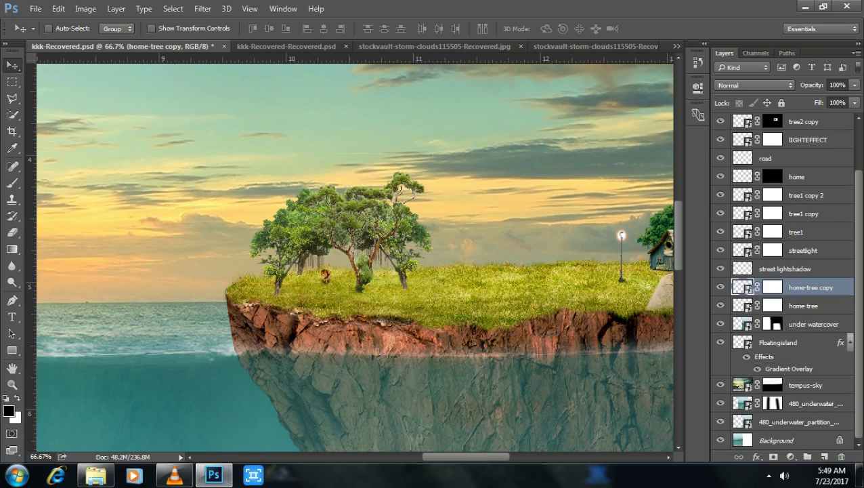
pyautogui.moveTo(811, 287); pyautogui.dragTo(806, 130)
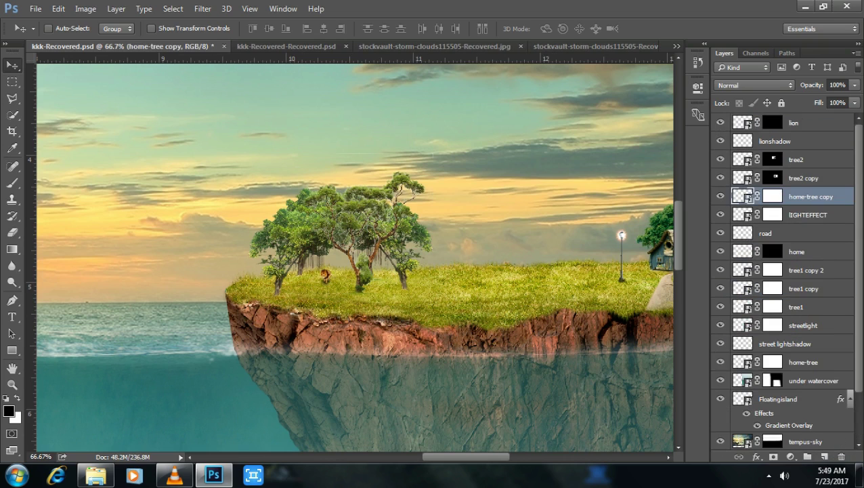
pyautogui.moveTo(660, 224); pyautogui.dragTo(420, 227)
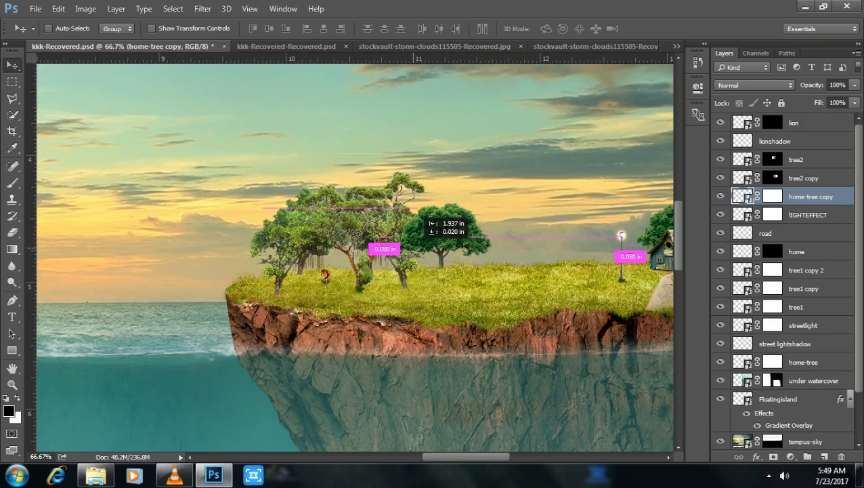
# Scale the round tree copy to about 125% and settle it on the grass
pyautogui.hotkey('ctrl', 't')
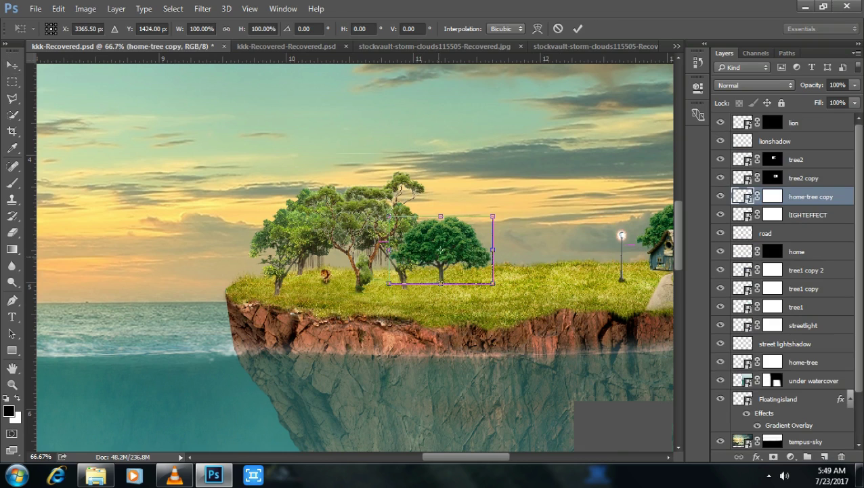
pyautogui.moveTo(493, 217); pyautogui.dragTo(543, 183)
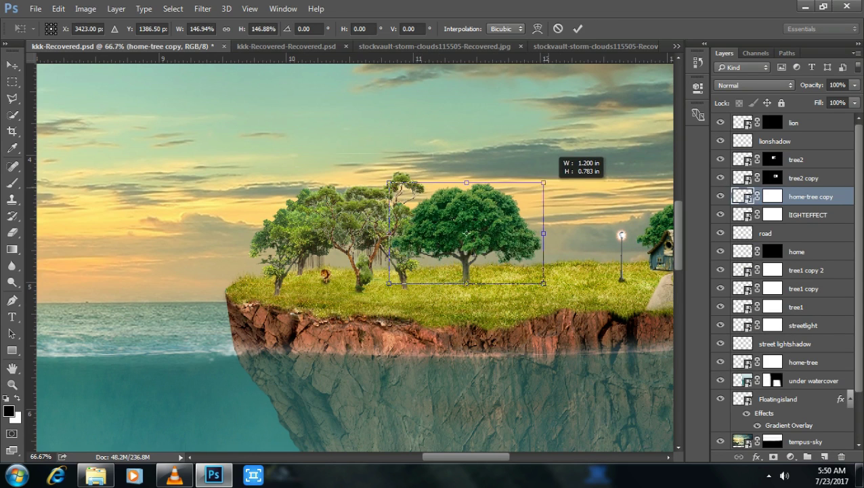
pyautogui.moveTo(543, 182)
pyautogui.mouseDown()
pyautogui.moveTo(510, 204)
pyautogui.moveTo(518, 199)
pyautogui.mouseUp()
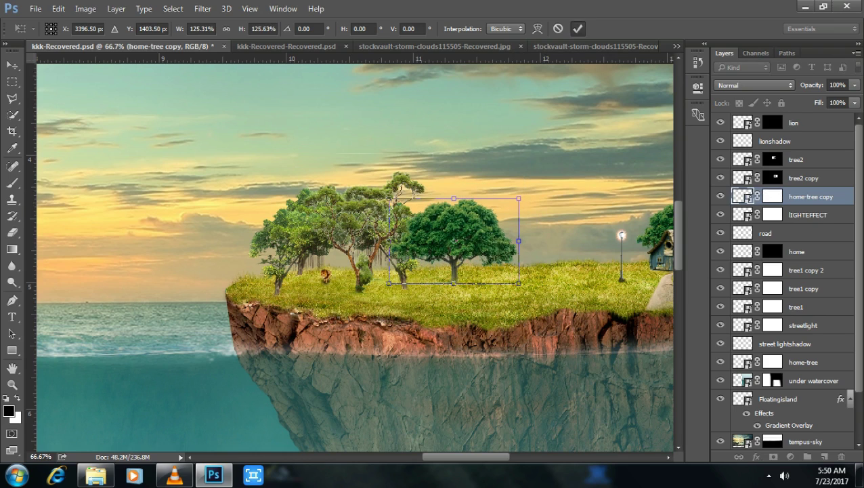
pyautogui.click(578, 28)
pyautogui.moveTo(495, 203); pyautogui.dragTo(474, 214)
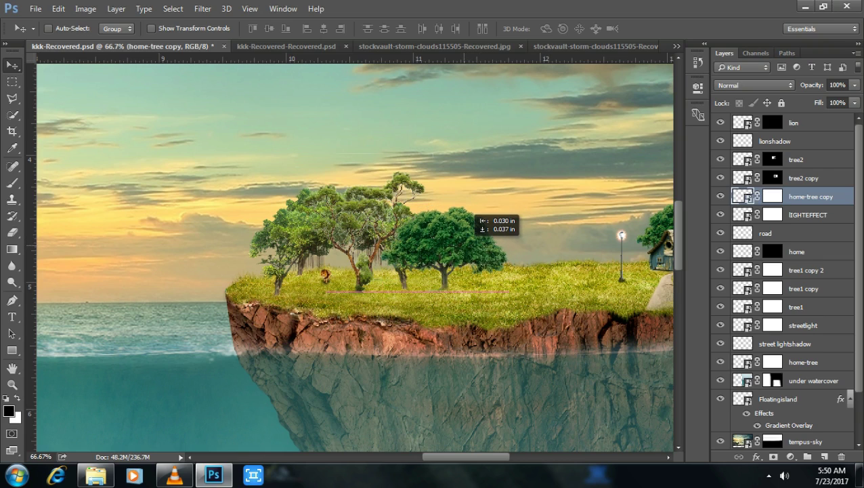
pyautogui.moveTo(475, 215); pyautogui.dragTo(478, 215)
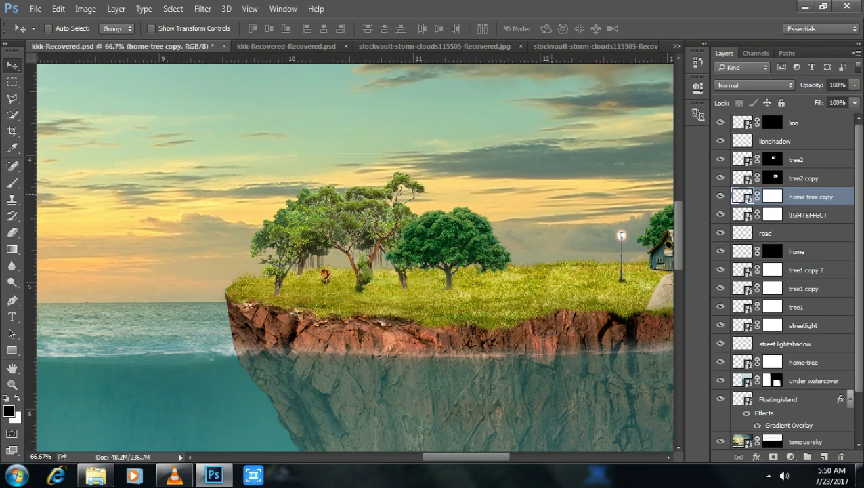
# Duplicate tree2, move the copy right and flip it horizontally
pyautogui.moveTo(797, 159); pyautogui.dragTo(797, 444)
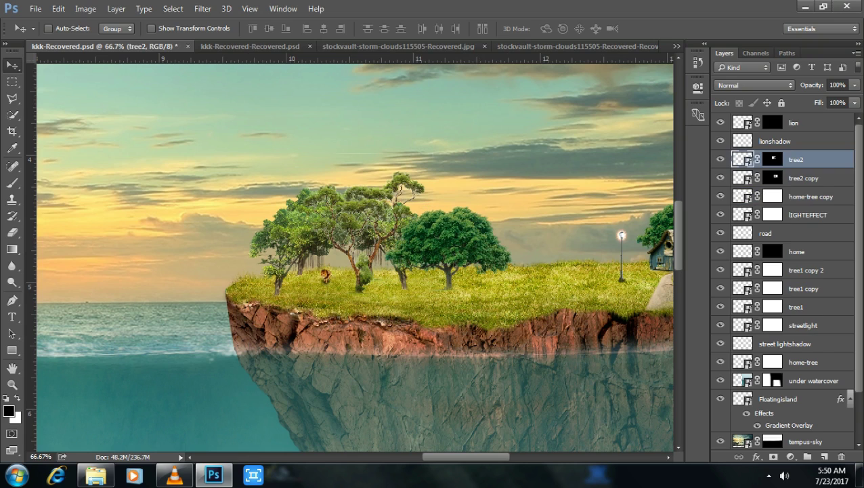
pyautogui.moveTo(796, 443); pyautogui.dragTo(826, 456)
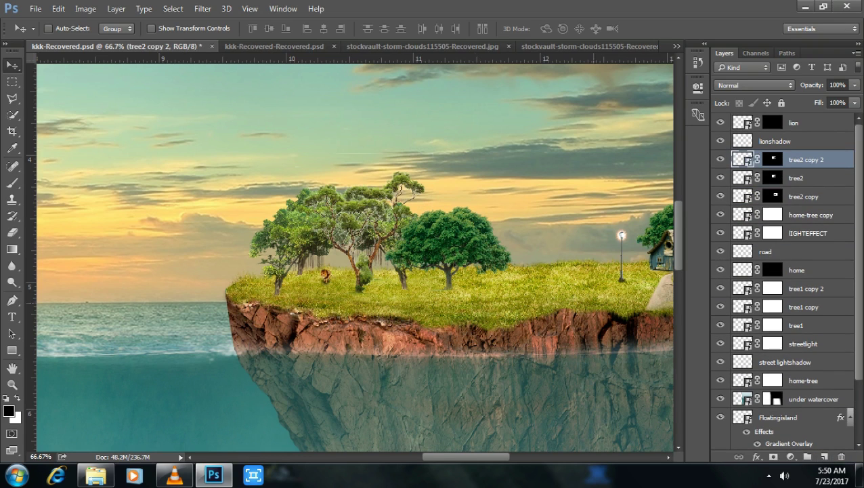
pyautogui.moveTo(411, 194); pyautogui.dragTo(540, 209)
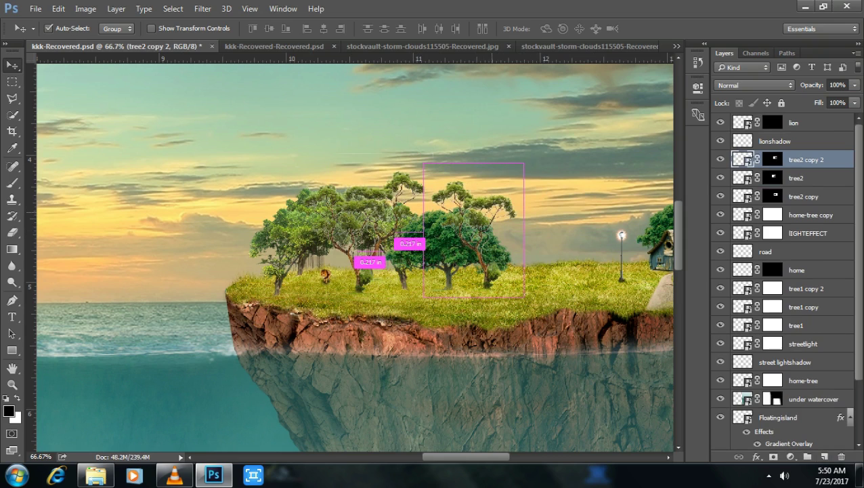
pyautogui.hotkey('ctrl', 't')
pyautogui.rightClick(485, 216)
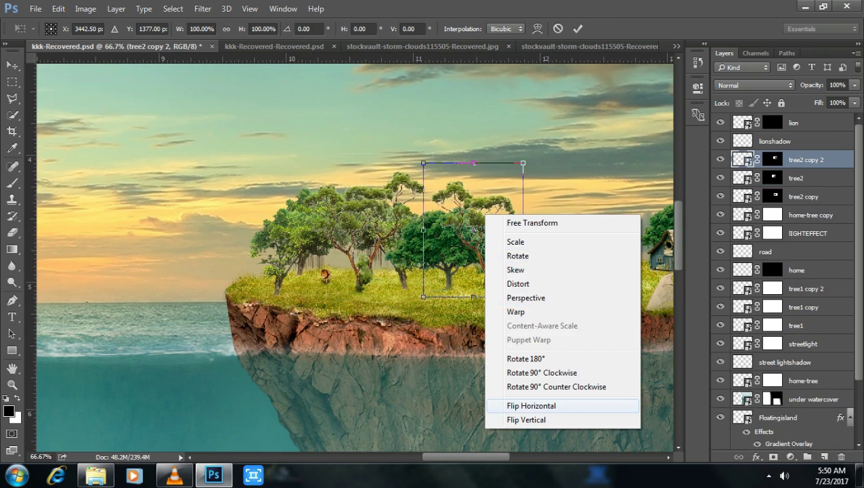
pyautogui.click(532, 405)
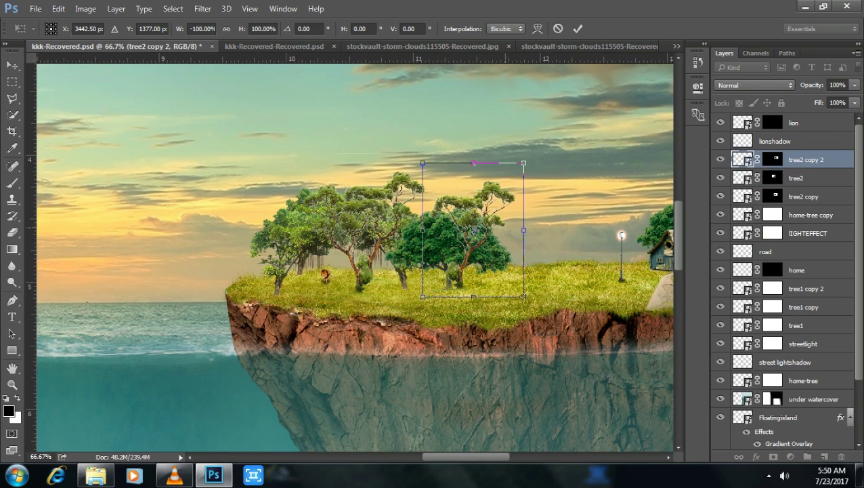
pyautogui.moveTo(511, 194); pyautogui.dragTo(546, 168)
pyautogui.click(578, 28)
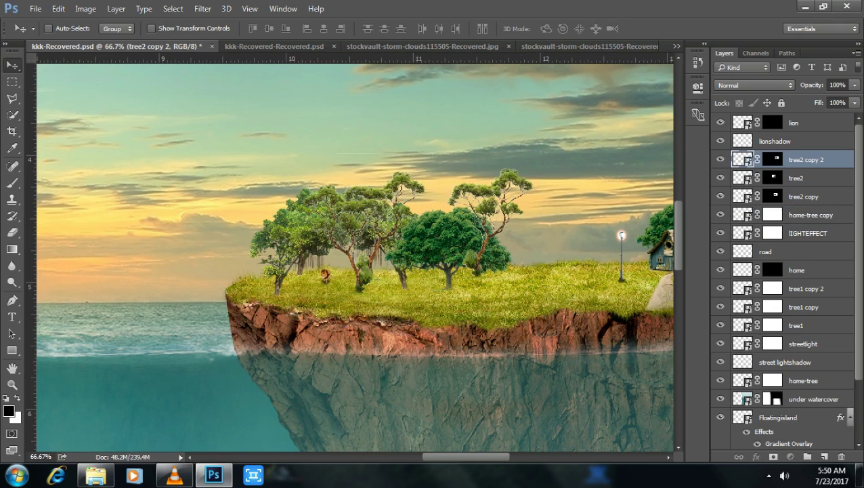
# Send tree2 copy 2 behind the round tree and fine-tune its position
pyautogui.hotkey('ctrl', '[')
pyautogui.hotkey('ctrl', '[')
pyautogui.hotkey('ctrl', '[')
pyautogui.moveTo(508, 175); pyautogui.dragTo(508, 179)
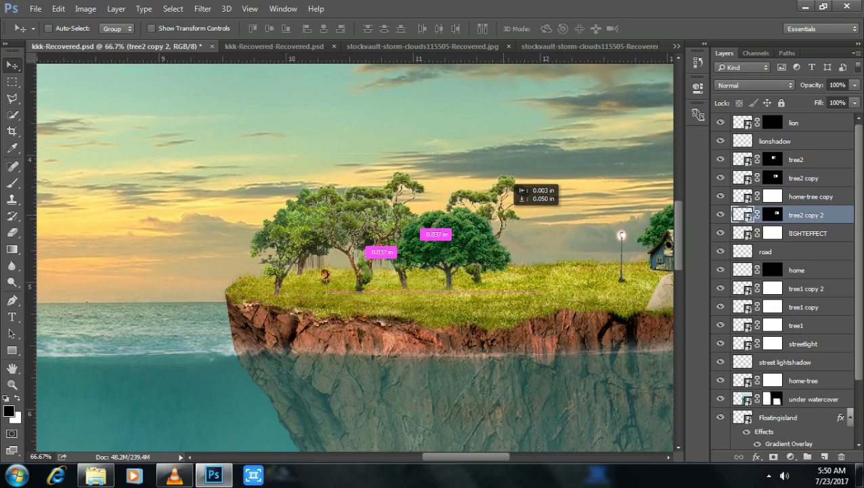
pyautogui.moveTo(508, 183)
pyautogui.mouseDown()
pyautogui.moveTo(475, 167)
pyautogui.moveTo(511, 180)
pyautogui.mouseUp()
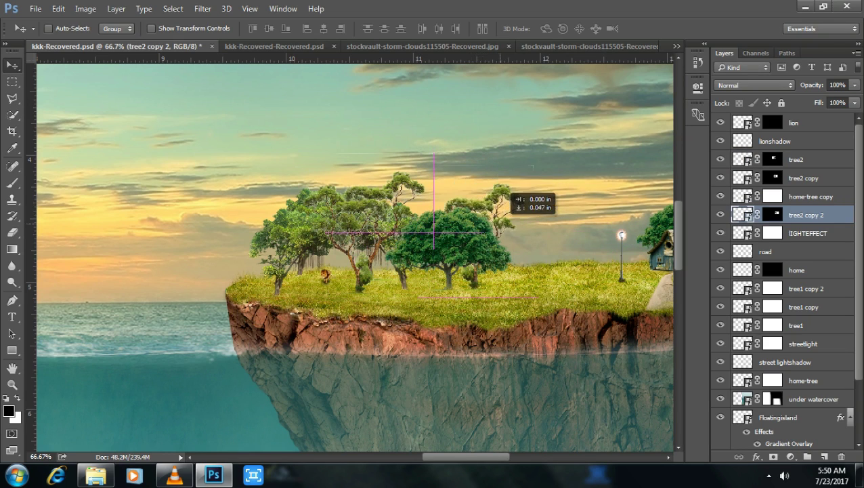
pyautogui.moveTo(511, 180); pyautogui.dragTo(492, 179)
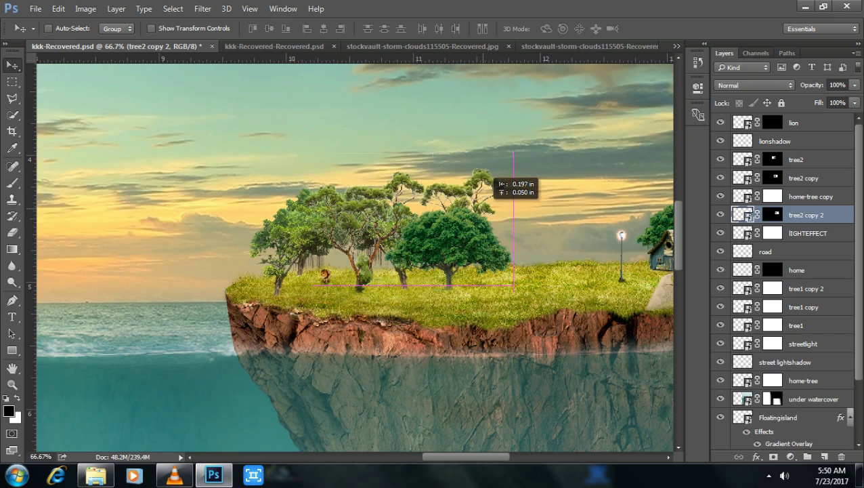
pyautogui.moveTo(492, 178); pyautogui.dragTo(492, 178)
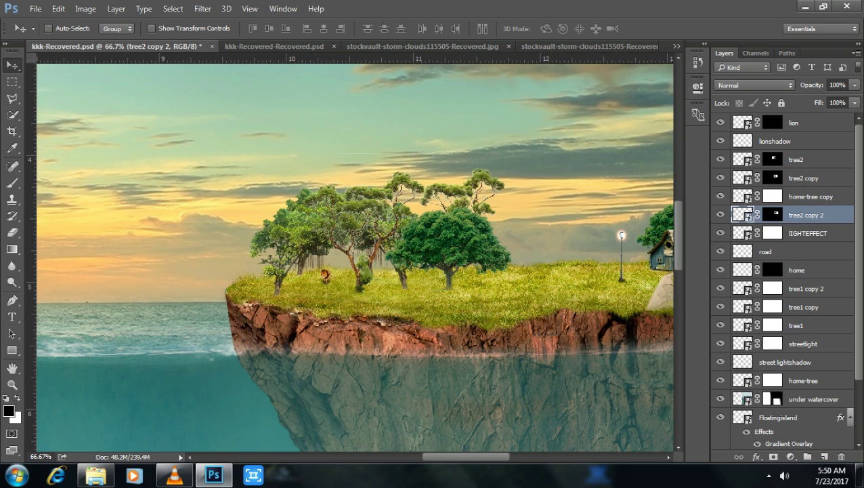
pyautogui.click(806, 122)
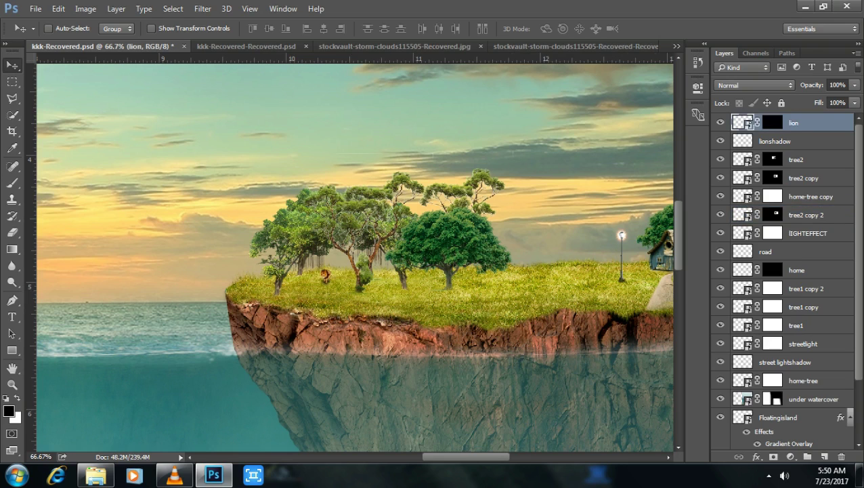
# On a new layer, paint a dark shadow under the trees with a 61%-opacity soft brush
pyautogui.hotkey('ctrl', 'shift', 'alt', 'n')
pyautogui.press('b')
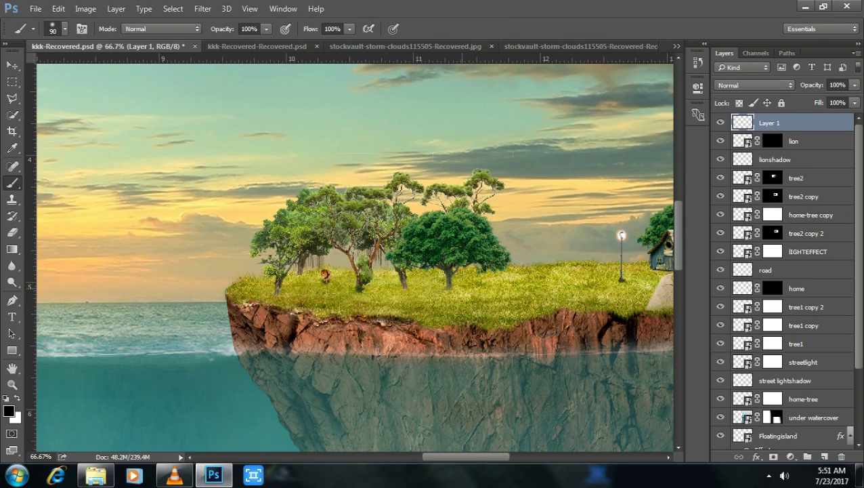
pyautogui.moveTo(468, 292); pyautogui.dragTo(398, 292)
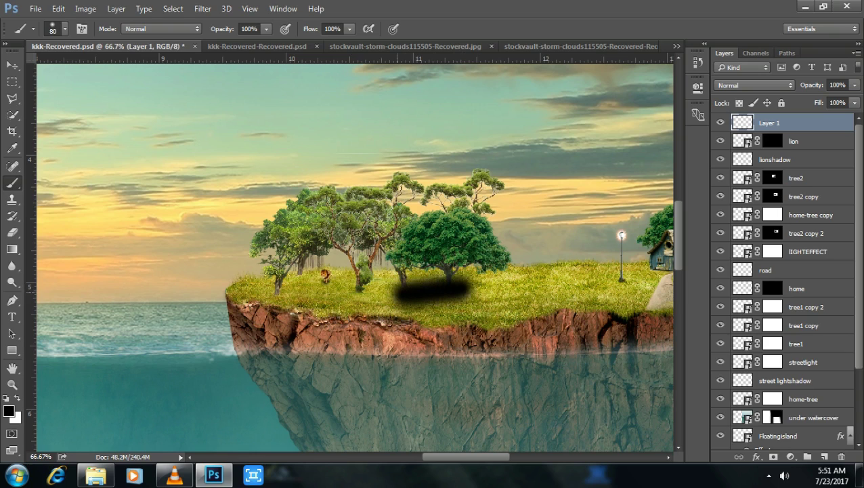
pyautogui.hotkey('ctrl', 'z')
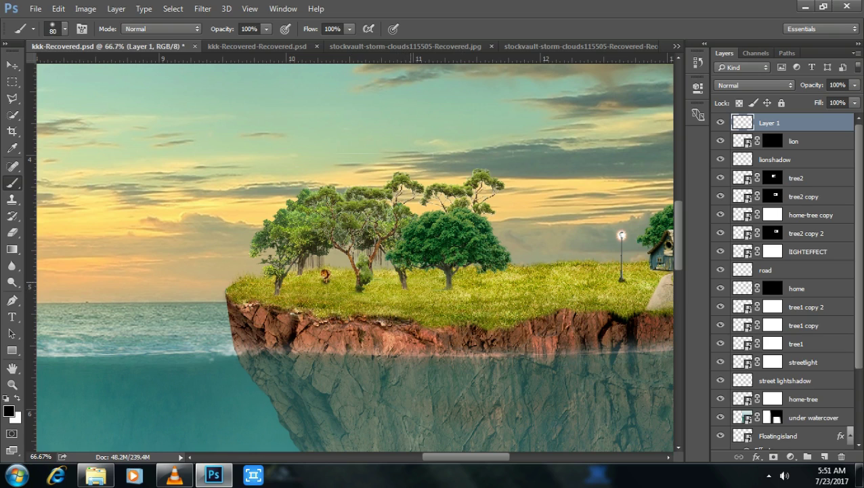
pyautogui.click(266, 28)
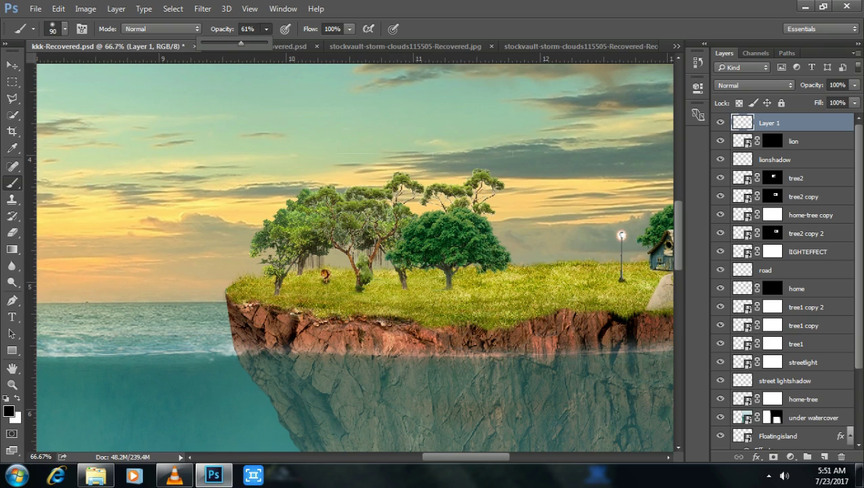
pyautogui.moveTo(491, 290)
pyautogui.mouseDown()
pyautogui.moveTo(261, 292)
pyautogui.moveTo(447, 276)
pyautogui.mouseUp()
pyautogui.moveTo(498, 285); pyautogui.dragTo(440, 273)
pyautogui.moveTo(467, 308)
pyautogui.mouseDown()
pyautogui.moveTo(352, 312)
pyautogui.moveTo(237, 284)
pyautogui.mouseUp()
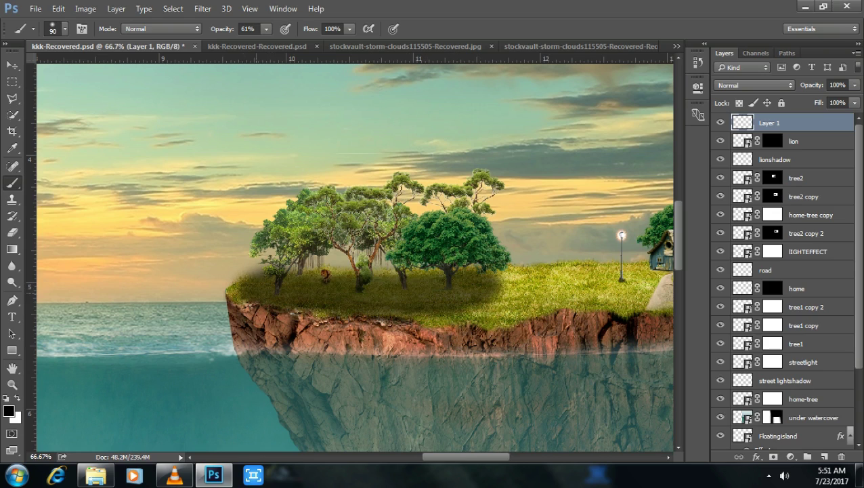
pyautogui.click(319, 304)
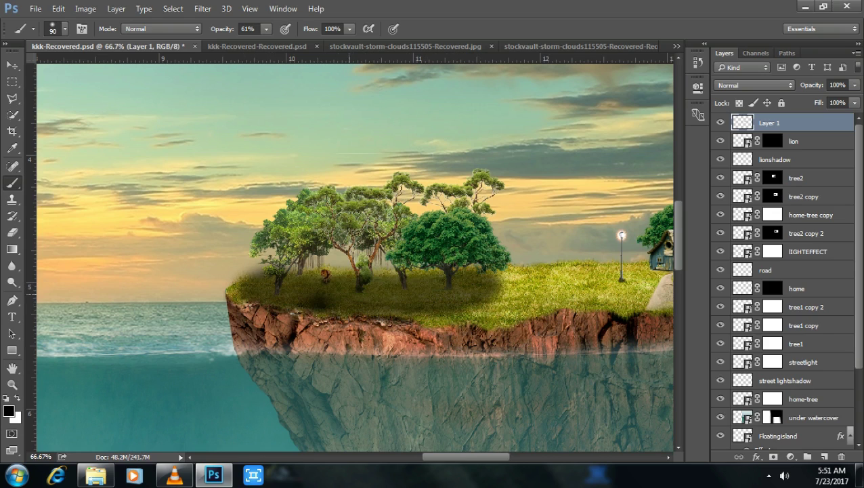
pyautogui.hotkey('ctrl', 'z')
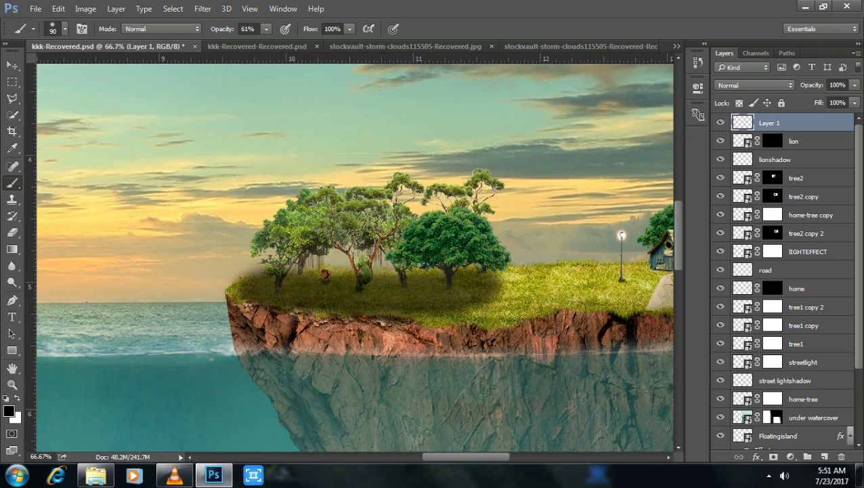
# Set Layer 1 to 61% opacity and soften it with an 8.2-pixel Gaussian Blur
pyautogui.click(855, 84)
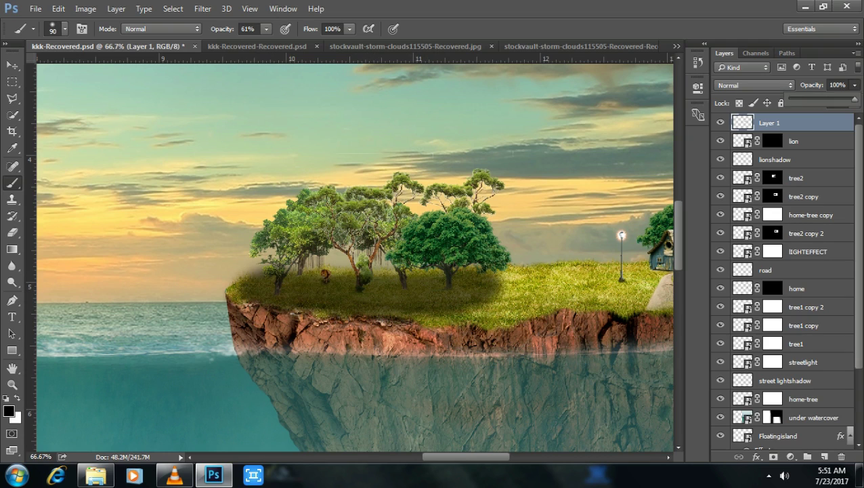
pyautogui.hotkey('ctrl', 'z')
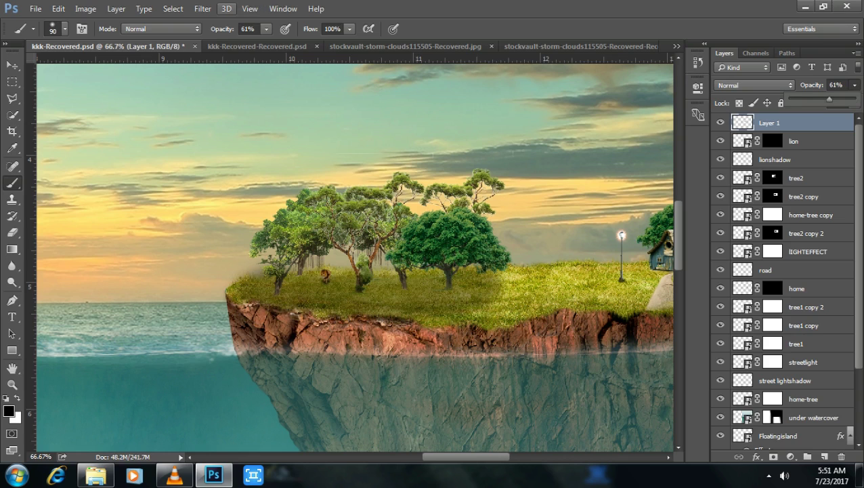
pyautogui.click(203, 8)
pyautogui.click(203, 8)
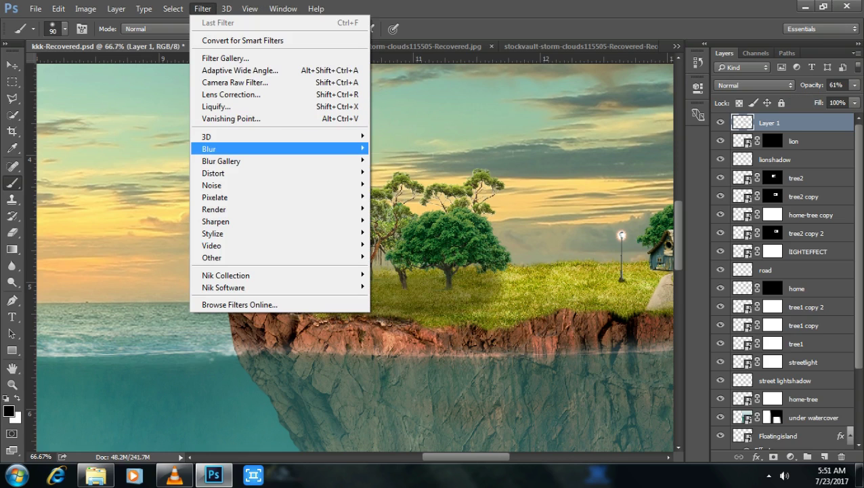
pyautogui.click(404, 196)
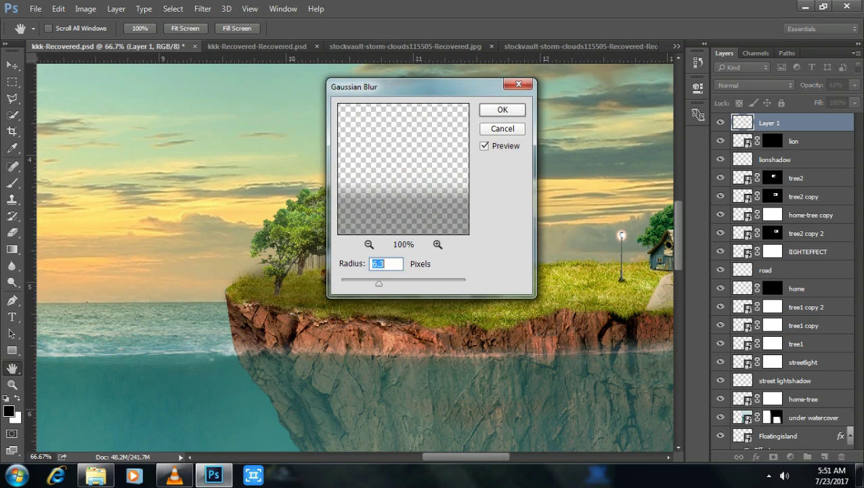
pyautogui.press('Return')
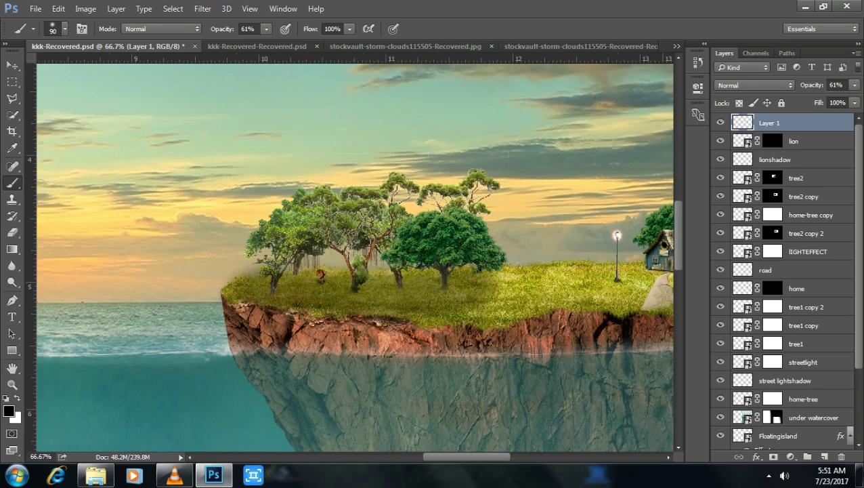
# Pan around the composite to review the island and its tree grove
pyautogui.hscroll(2, 355, 256)
pyautogui.hscroll(3, 355, 256)
pyautogui.hscroll(2, 354, 256)
pyautogui.hscroll(-3, 355, 256)
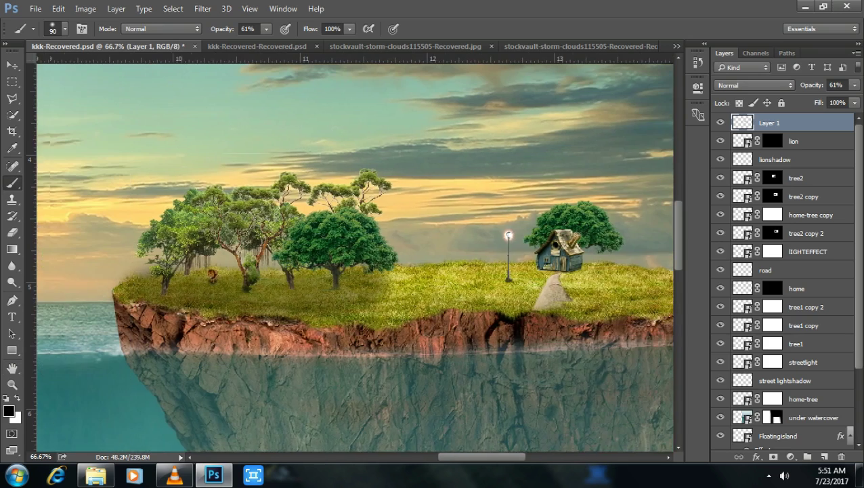
pyautogui.hscroll(-3, 355, 257)
pyautogui.hscroll(1, 355, 256)
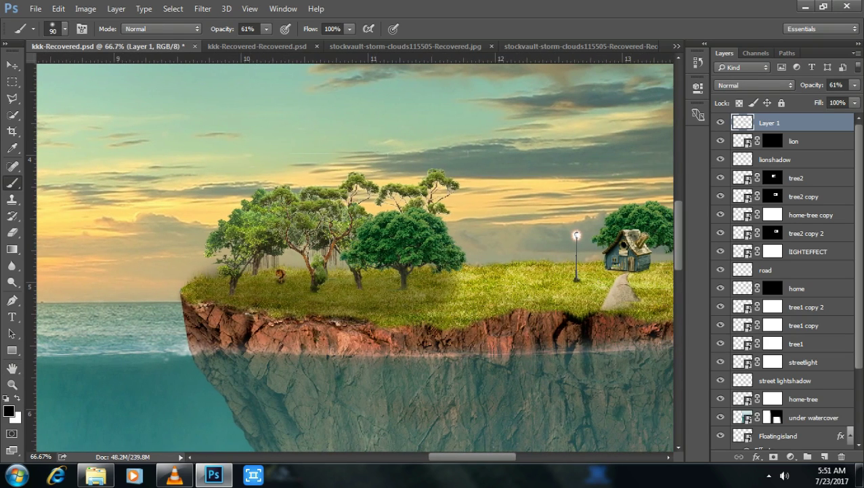
pyautogui.hscroll(-2, 354, 256)
pyautogui.hscroll(1, 354, 256)
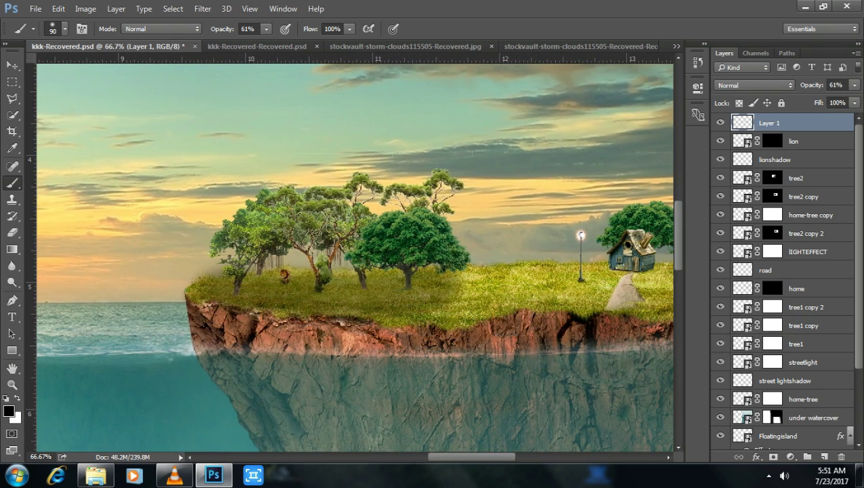
pyautogui.scroll(-1, 354, 256)
pyautogui.scroll(-1, 354, 256)
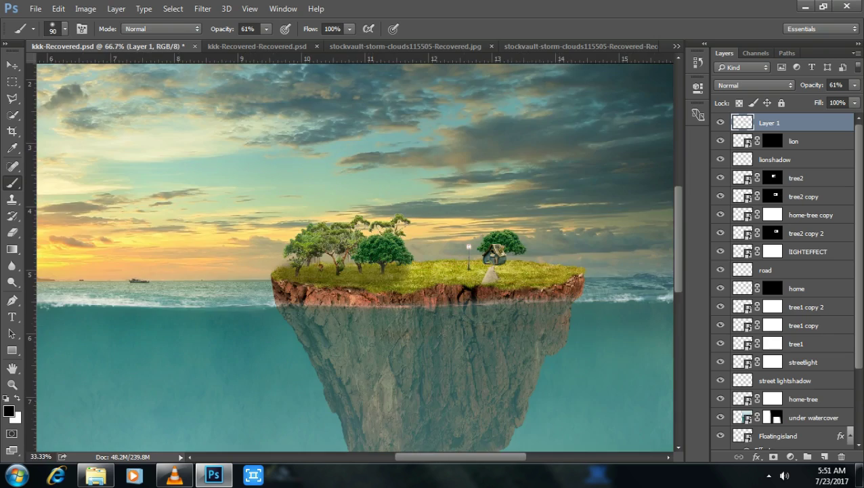
pyautogui.scroll(-1, 355, 256)
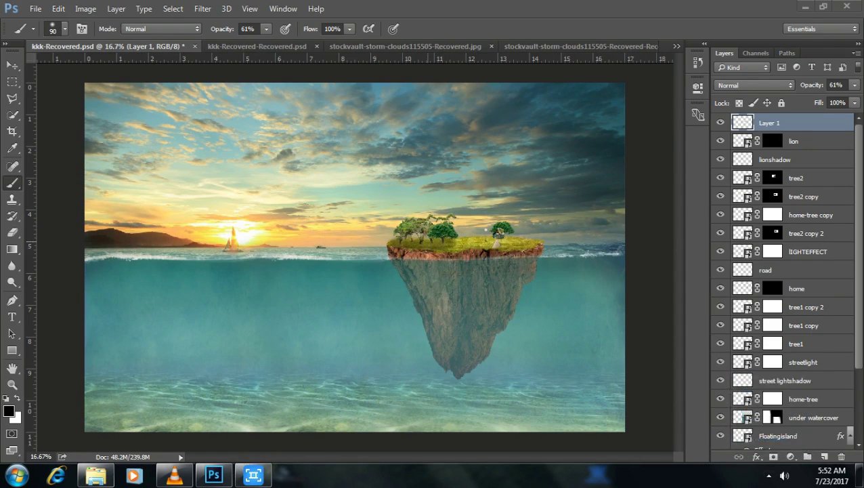
# Drag the row_boat image from the Vehicle folder onto the composite canvas
pyautogui.hotkey('alt', 'Tab')
pyautogui.doubleClick(547, 173)
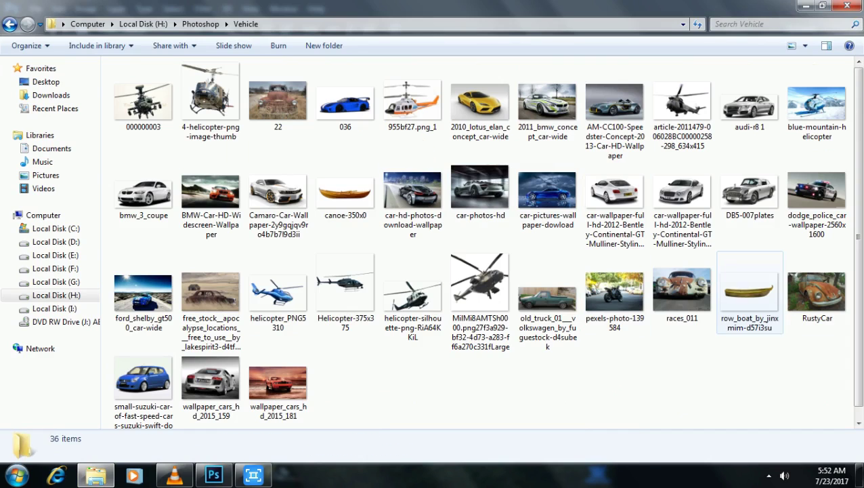
pyautogui.moveTo(749, 291); pyautogui.dragTo(224, 467)
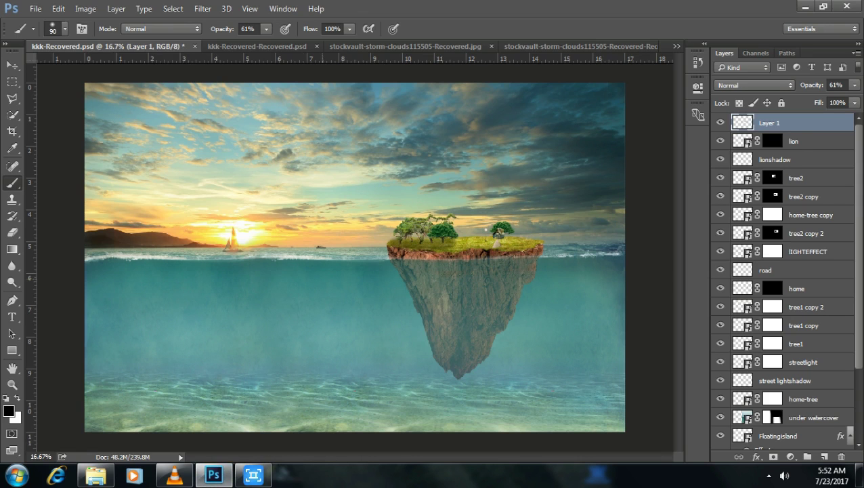
pyautogui.moveTo(224, 466); pyautogui.dragTo(355, 257)
# Shrink the row boat to about 12% and move it to the waterline left of the island
pyautogui.moveTo(553, 389); pyautogui.dragTo(237, 178)
pyautogui.moveTo(198, 154); pyautogui.dragTo(348, 249)
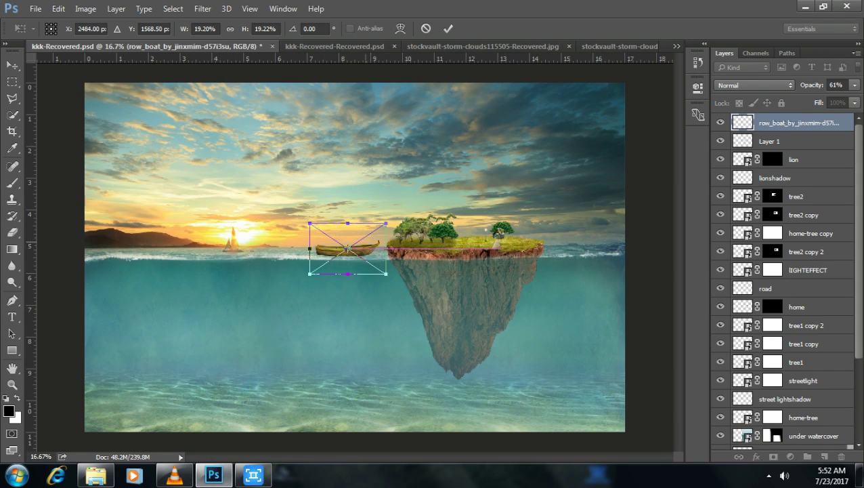
pyautogui.moveTo(387, 223); pyautogui.dragTo(346, 250)
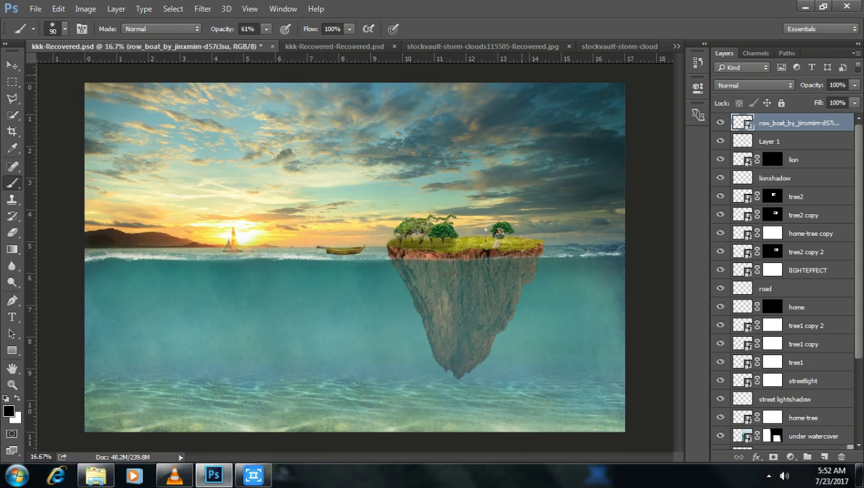
pyautogui.hotkey('ctrl', '+')
pyautogui.hotkey('ctrl', '+')
pyautogui.hotkey('ctrl', '+')
pyautogui.hotkey('ctrl', '+')
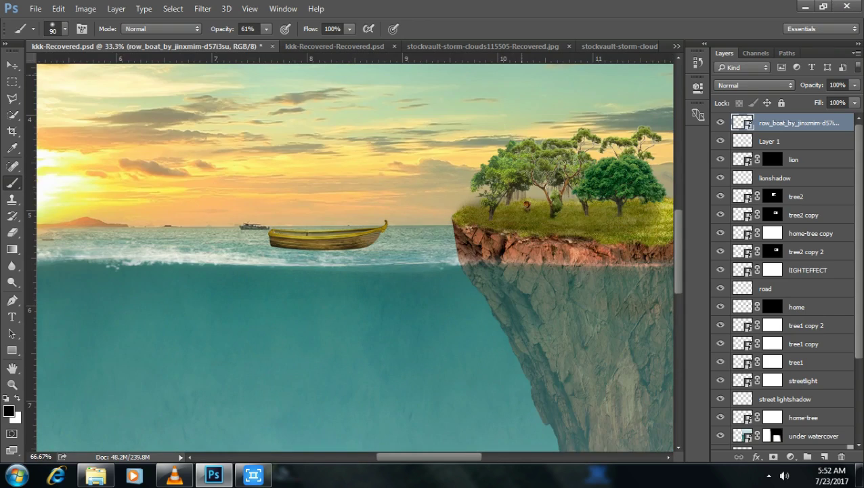
pyautogui.hotkey('ctrl', '+')
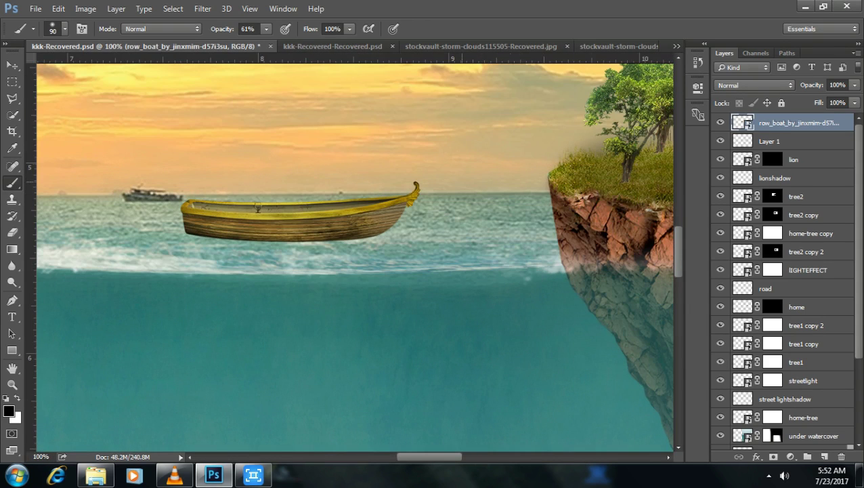
# Rescale the boat to about 9% on the water, commit it, and add a layer mask
pyautogui.hotkey('ctrl', 't')
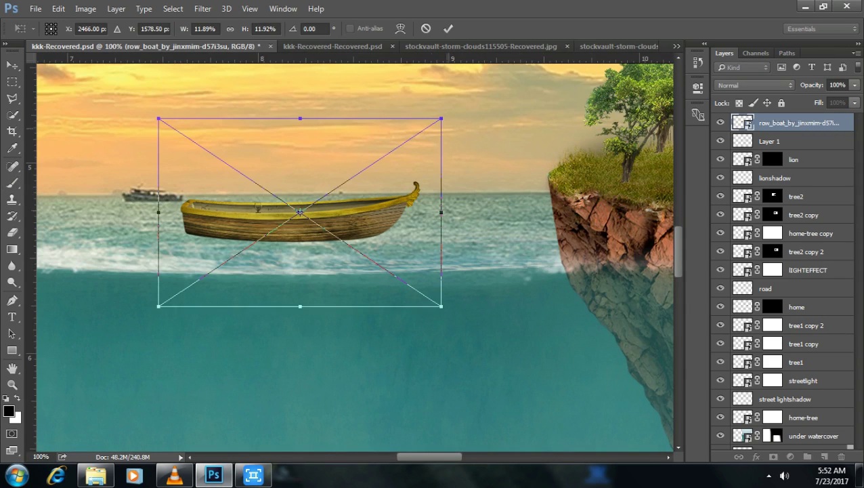
pyautogui.moveTo(442, 115); pyautogui.dragTo(376, 161)
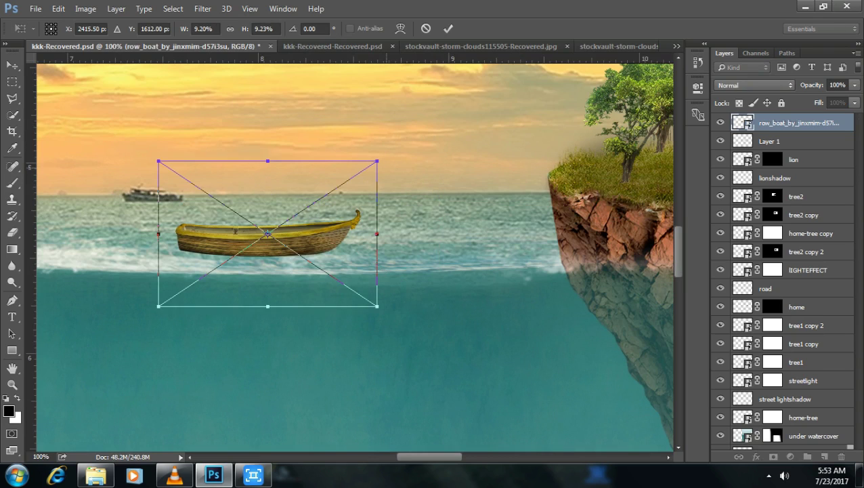
pyautogui.moveTo(371, 303); pyautogui.dragTo(424, 275)
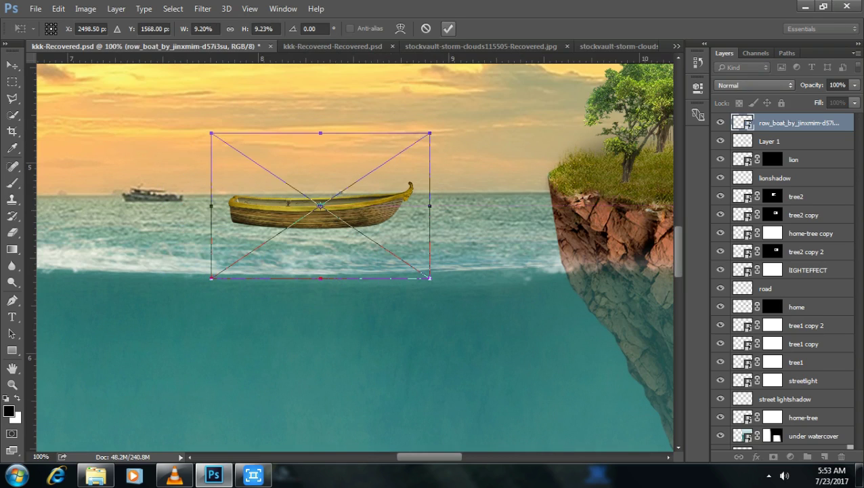
pyautogui.press('Return')
pyautogui.press('b')
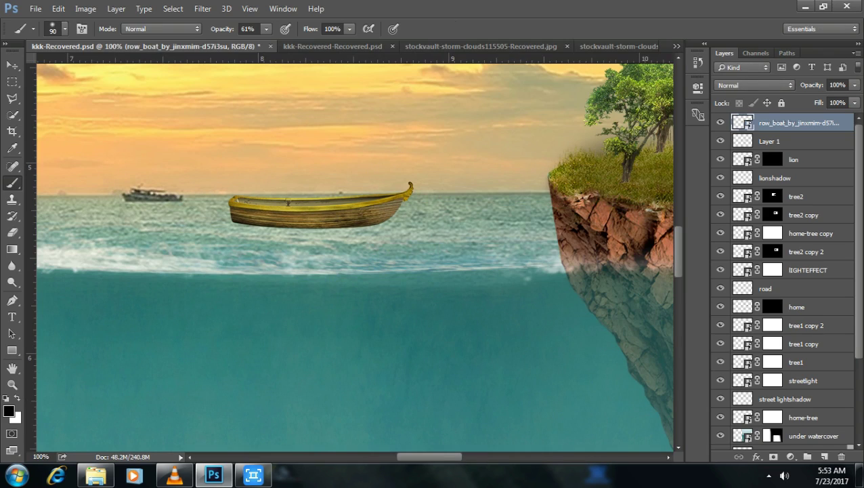
pyautogui.click(774, 457)
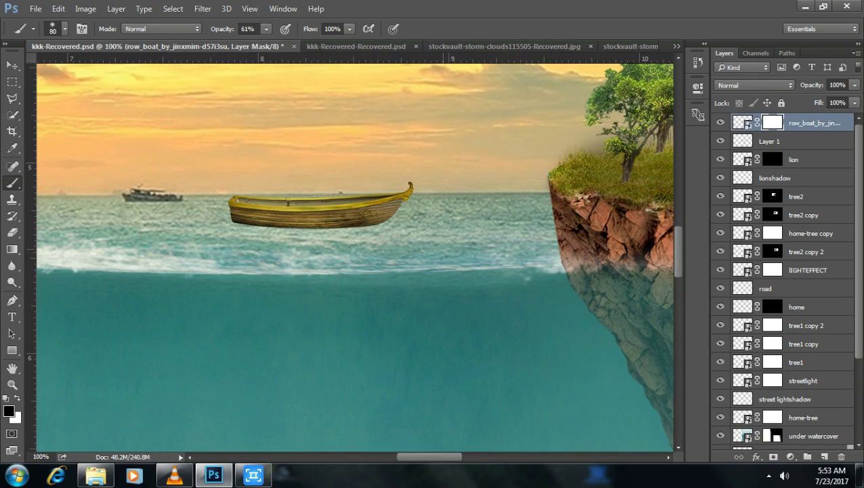
# Choose the 24 px scatter brush from the brush presets
pyautogui.rightClick(438, 246)
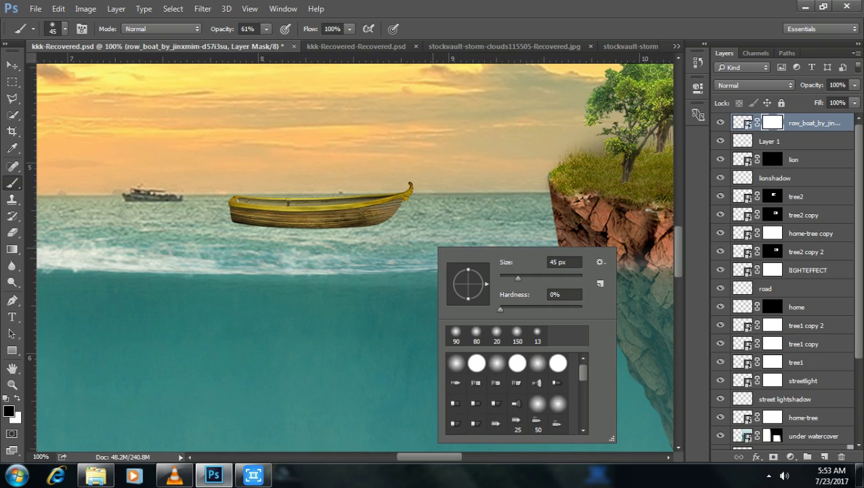
pyautogui.scroll(-5, 517, 392)
pyautogui.click(557, 415)
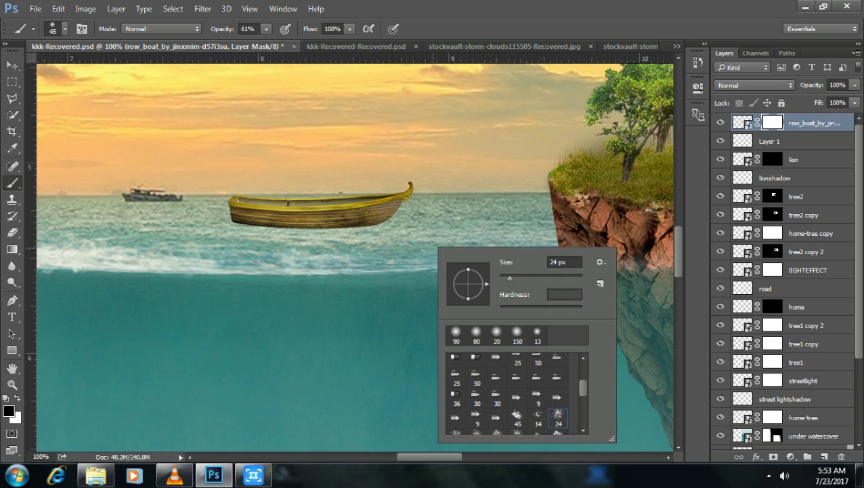
pyautogui.press('Return')
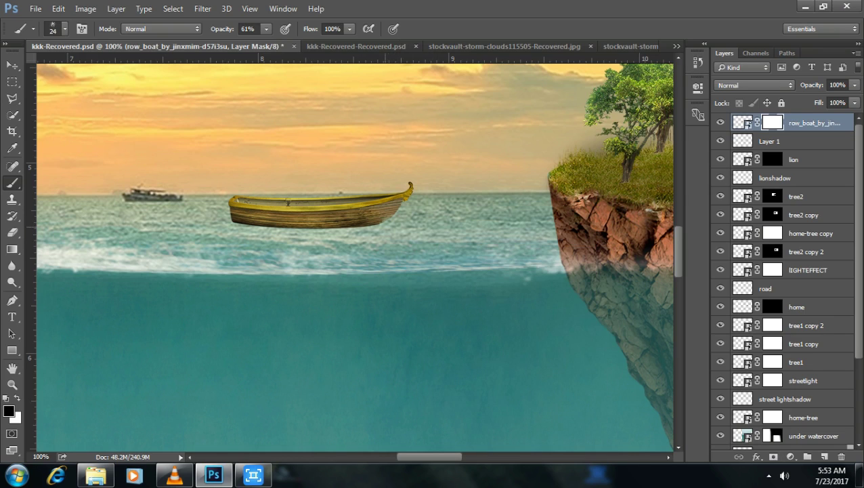
# Paint on the boat's mask to blend its lower hull edge into the water
pyautogui.click(370, 223)
pyautogui.click(315, 233)
pyautogui.click(305, 233)
pyautogui.click(271, 229)
pyautogui.click(239, 229)
pyautogui.click(241, 229)
pyautogui.click(262, 228)
pyautogui.click(326, 229)
pyautogui.click(345, 228)
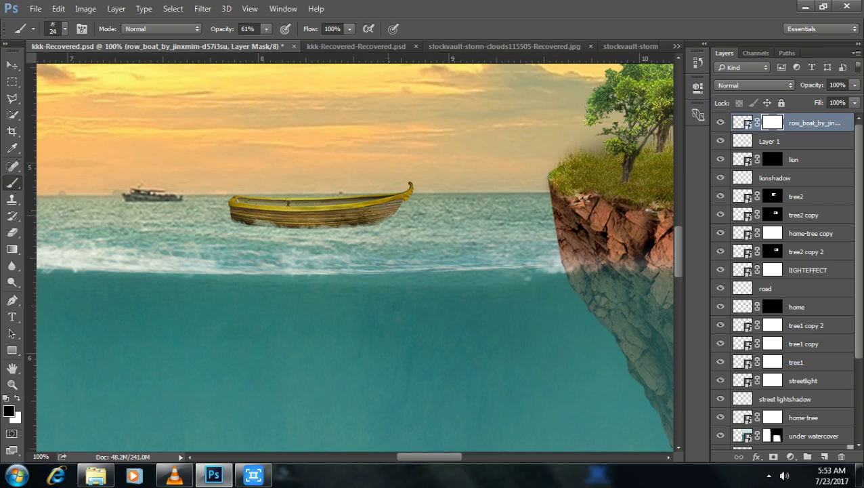
# Zoom out to the whole composite and bring up Explorer's Vehicle folder
pyautogui.hotkey('ctrl', '-')
pyautogui.hotkey('ctrl', '-')
pyautogui.hotkey('ctrl', '-')
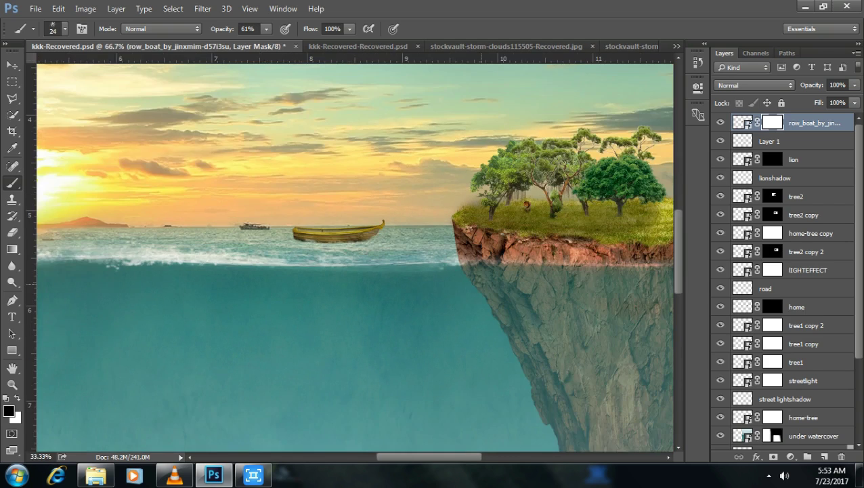
pyautogui.hotkey('ctrl', '-')
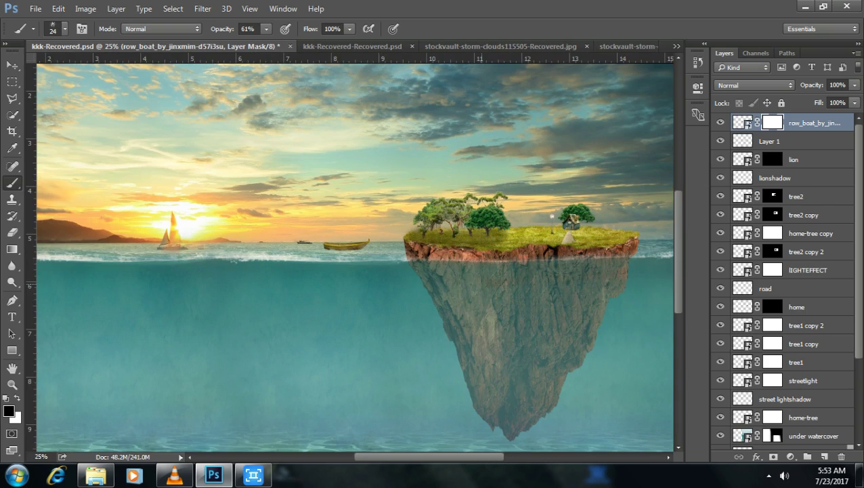
pyautogui.hotkey('ctrl', '-')
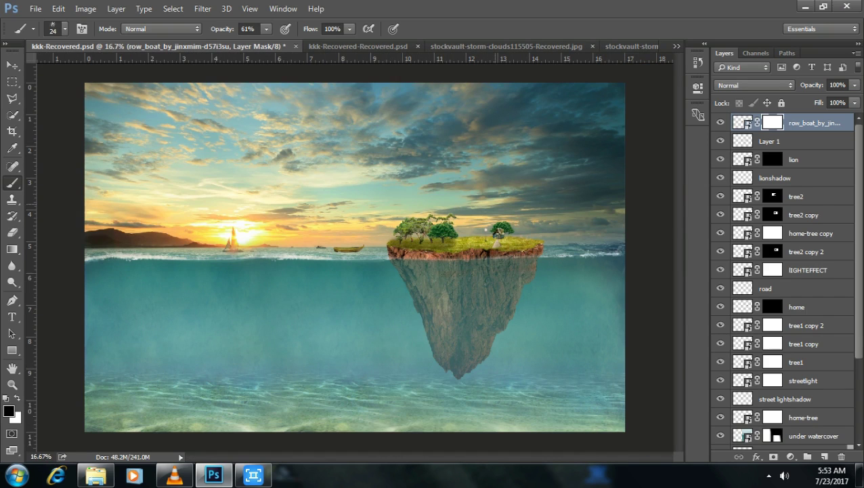
pyautogui.click(96, 475)
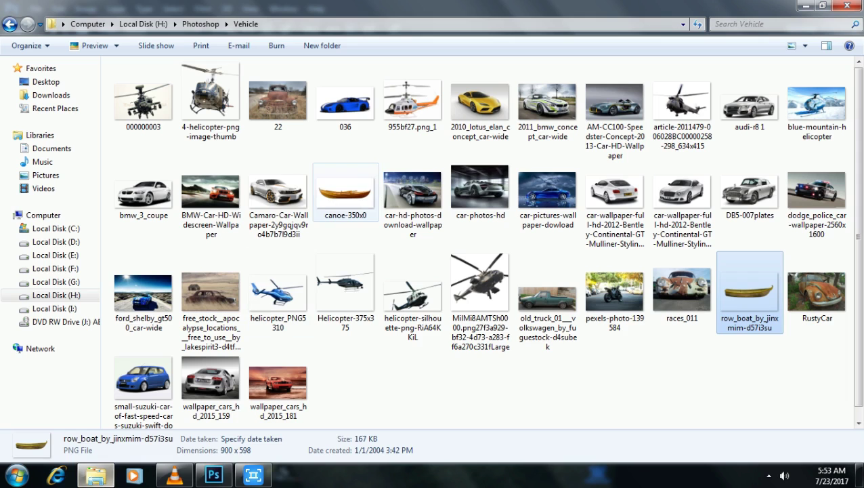
# Add Helicopter-375x375 to the composite, scaled to about 27% in the sky above the island
pyautogui.click(345, 285)
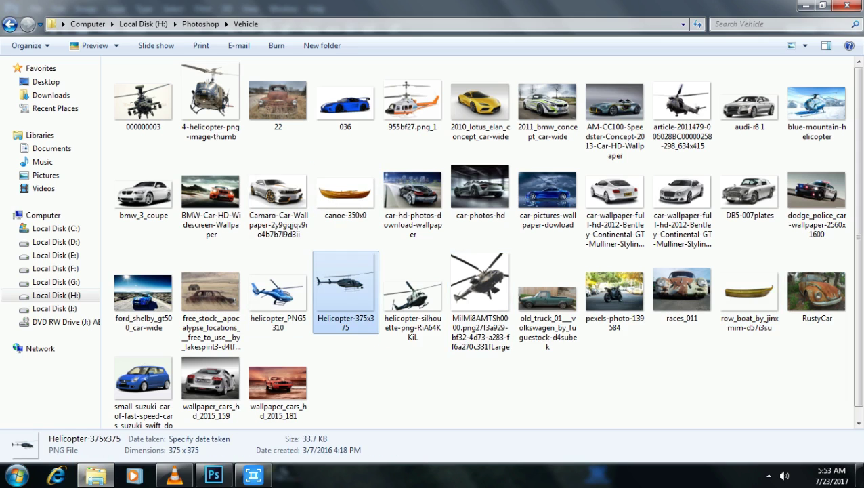
pyautogui.moveTo(346, 284)
pyautogui.mouseDown()
pyautogui.moveTo(212, 473)
pyautogui.moveTo(355, 257)
pyautogui.mouseUp()
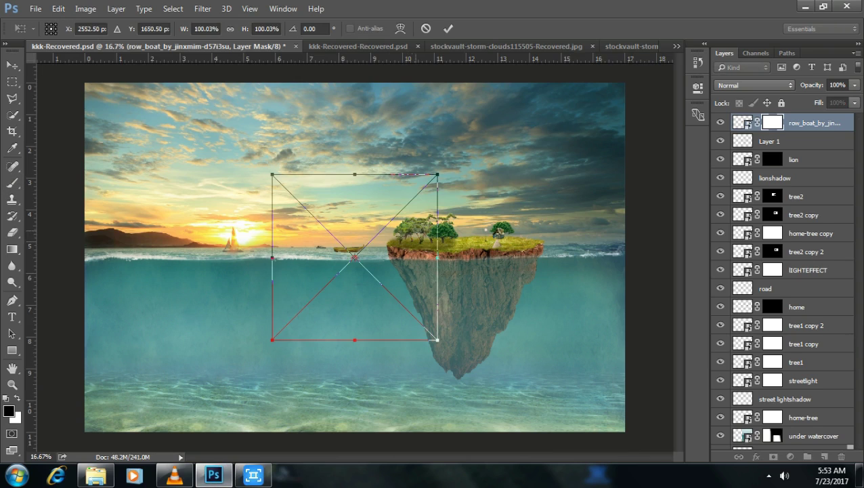
pyautogui.moveTo(438, 174); pyautogui.dragTo(318, 294)
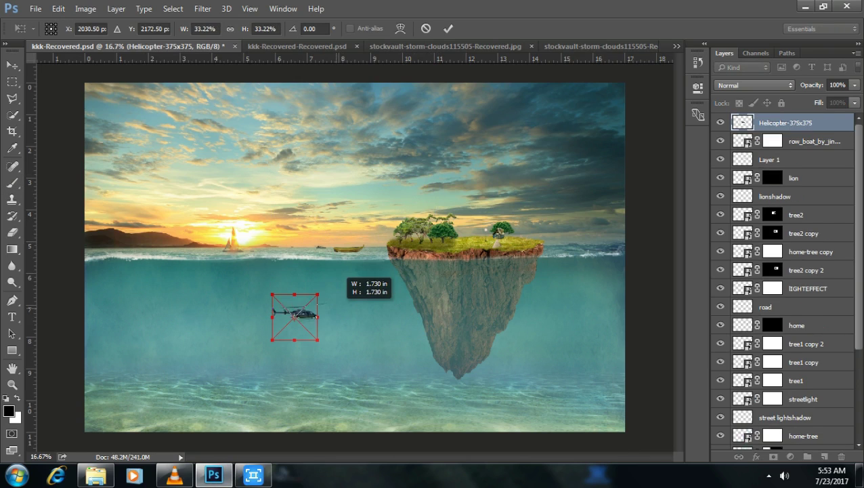
pyautogui.moveTo(294, 316)
pyautogui.mouseDown()
pyautogui.moveTo(433, 186)
pyautogui.moveTo(398, 190)
pyautogui.mouseUp()
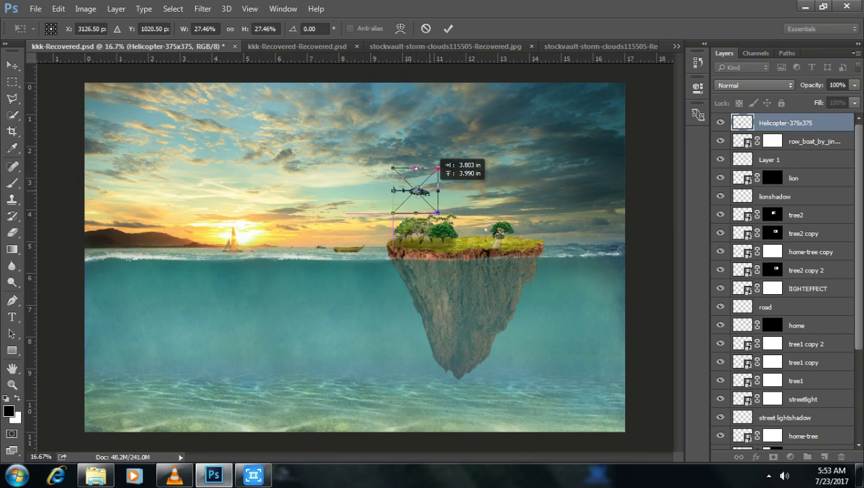
pyautogui.moveTo(398, 191); pyautogui.dragTo(398, 190)
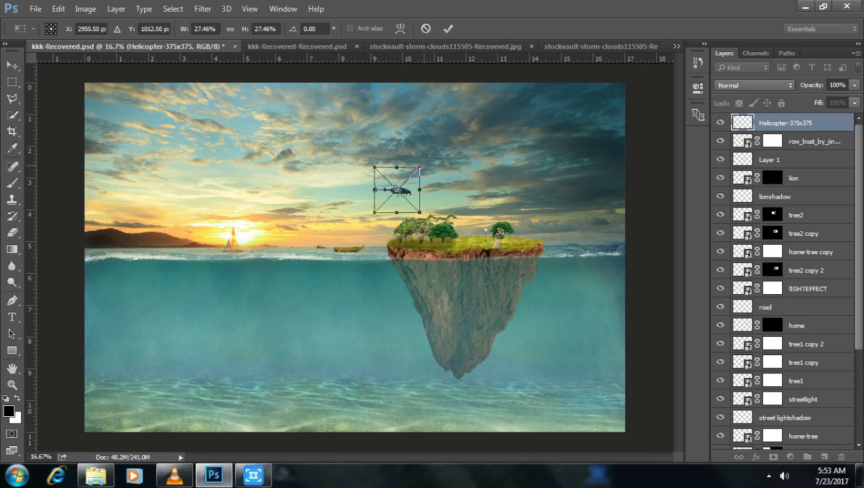
pyautogui.press('Return')
pyautogui.press('b')
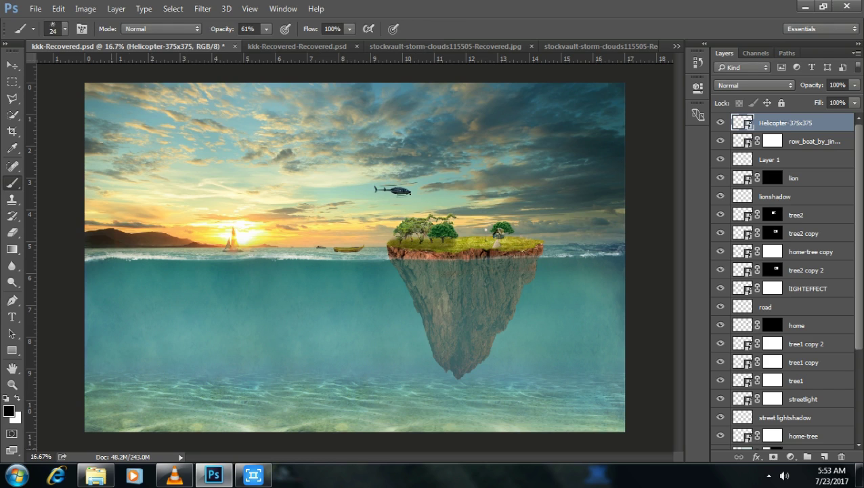
pyautogui.click(95, 474)
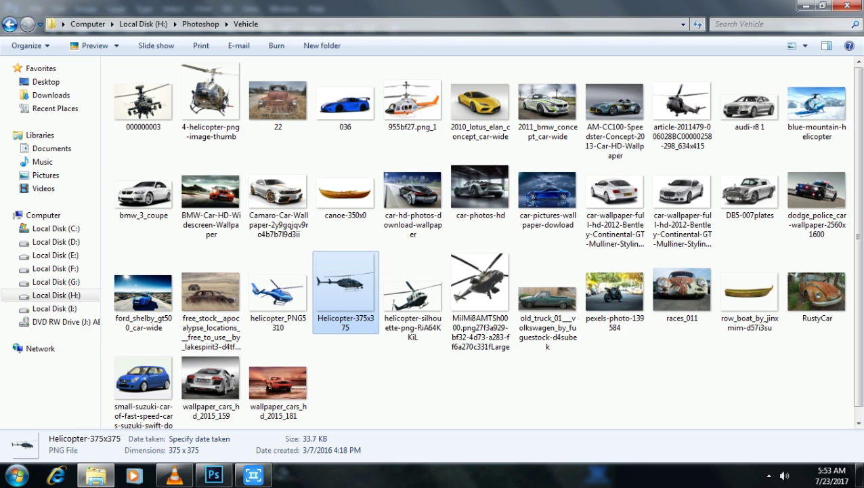
# Drag smallfish from the Fish folder into the composite, resized beside the island's rock
pyautogui.press('BackSpace')
pyautogui.doubleClick(590, 122)
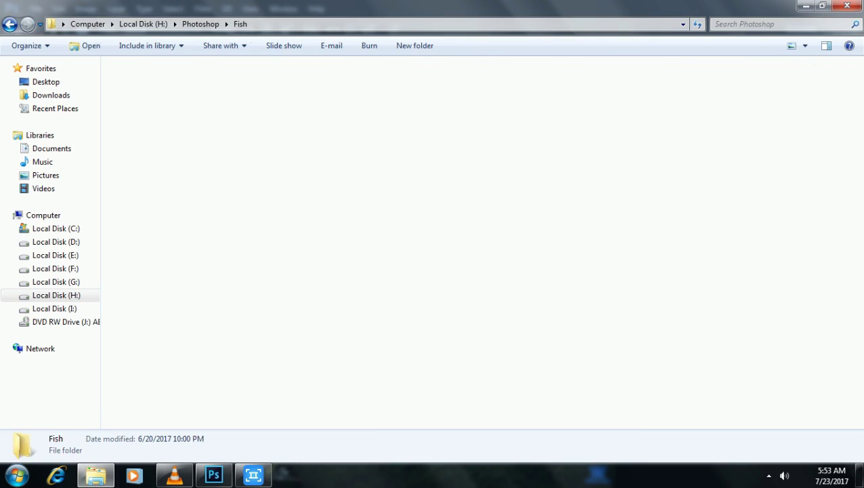
pyautogui.moveTo(415, 182)
pyautogui.mouseDown()
pyautogui.moveTo(227, 469)
pyautogui.moveTo(355, 257)
pyautogui.mouseUp()
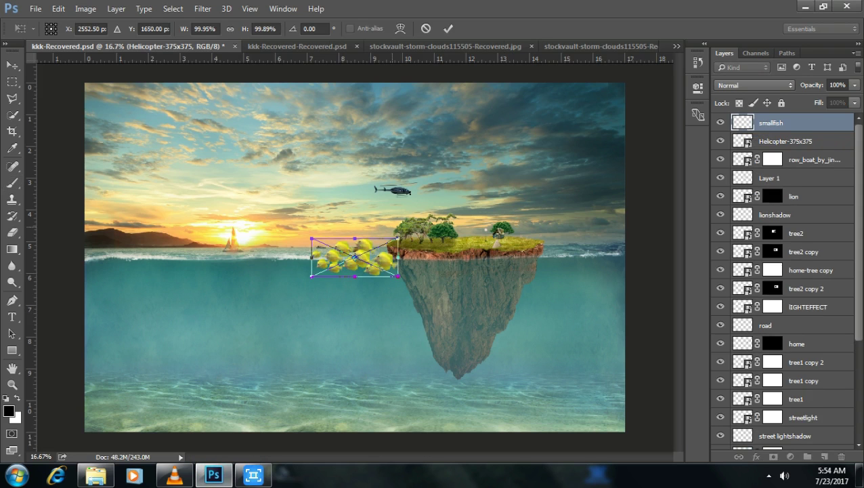
pyautogui.moveTo(397, 238)
pyautogui.mouseDown()
pyautogui.moveTo(369, 252)
pyautogui.moveTo(596, 288)
pyautogui.mouseUp()
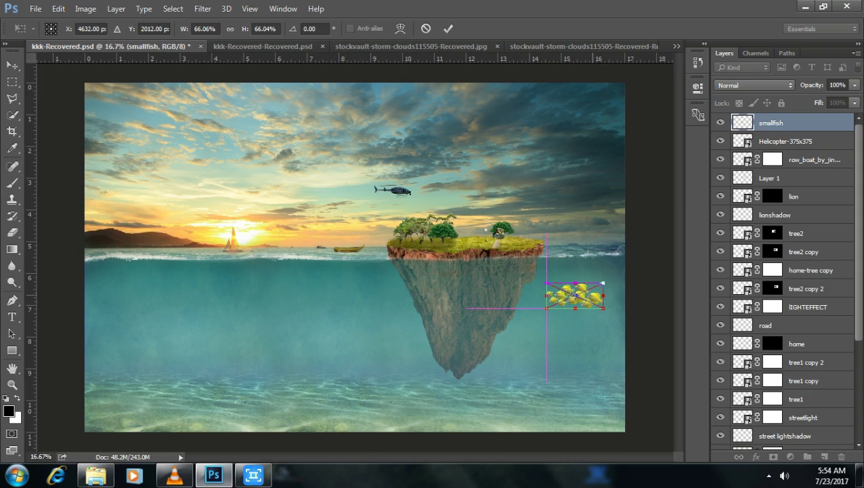
pyautogui.moveTo(604, 282); pyautogui.dragTo(609, 287)
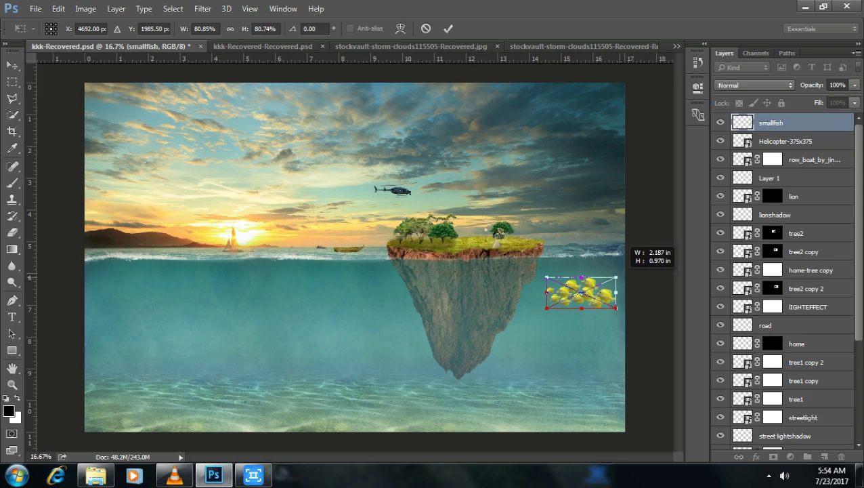
pyautogui.moveTo(609, 287); pyautogui.dragTo(613, 287)
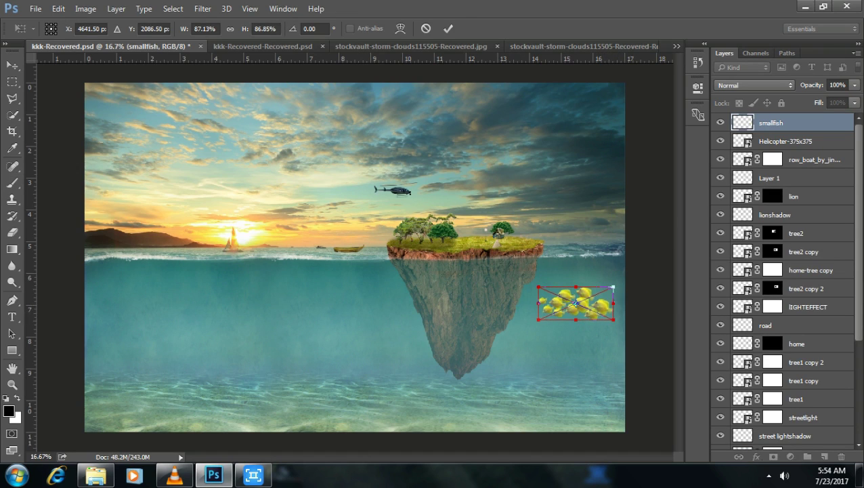
pyautogui.click(448, 28)
# Fade the fish layer to 67% opacity
pyautogui.click(12, 182)
pyautogui.click(855, 84)
pyautogui.moveTo(854, 99); pyautogui.dragTo(833, 99)
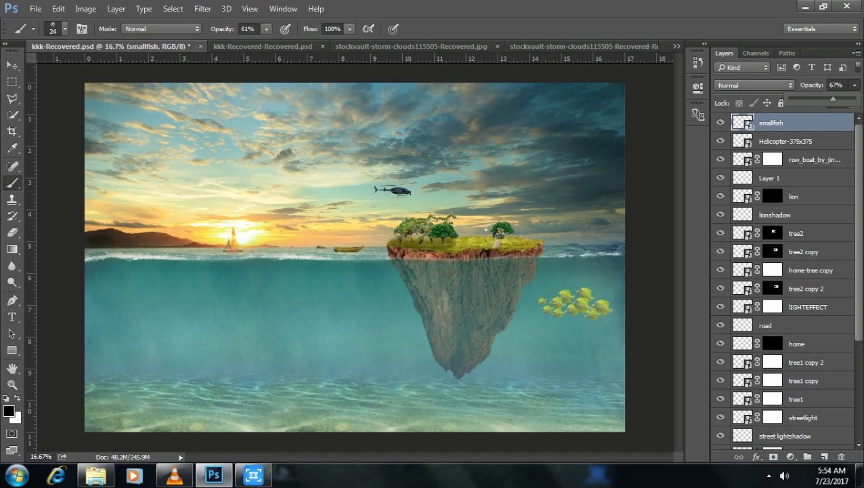
pyautogui.click(95, 475)
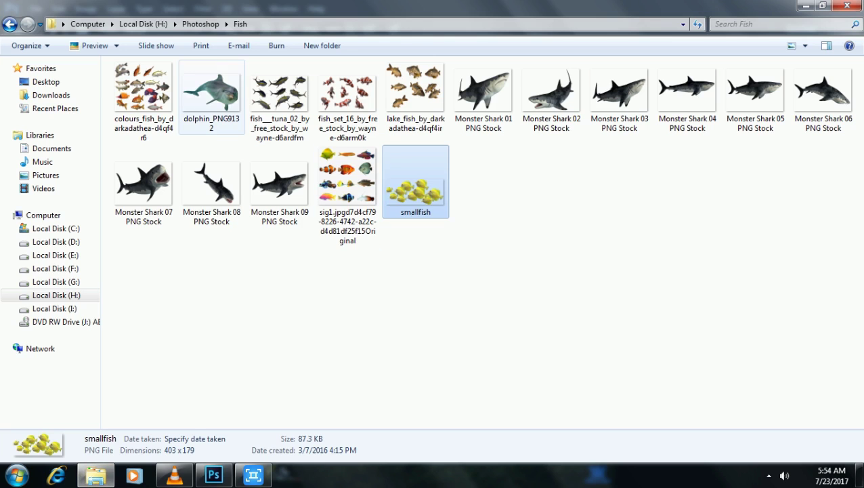
# Place dolphin_PNG9132 in the water left of the island, scaled to about 59%
pyautogui.click(211, 95)
pyautogui.moveTo(211, 95)
pyautogui.mouseDown()
pyautogui.moveTo(214, 474)
pyautogui.moveTo(353, 256)
pyautogui.mouseUp()
pyautogui.moveTo(378, 225); pyautogui.dragTo(243, 308)
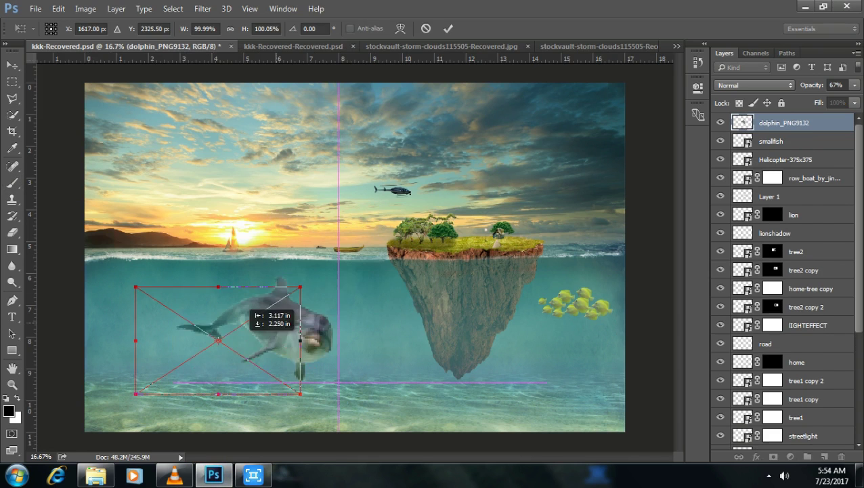
pyautogui.moveTo(300, 393); pyautogui.dragTo(238, 353)
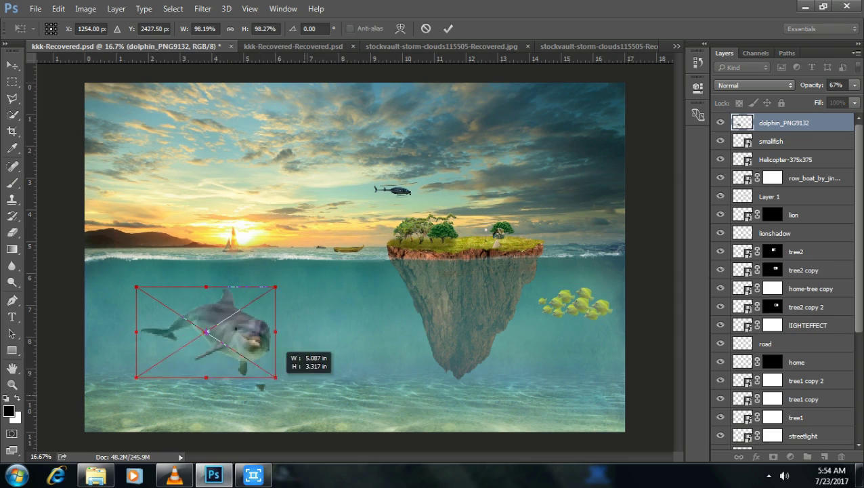
pyautogui.moveTo(238, 352); pyautogui.dragTo(212, 334)
pyautogui.press('Return')
pyautogui.press('b')
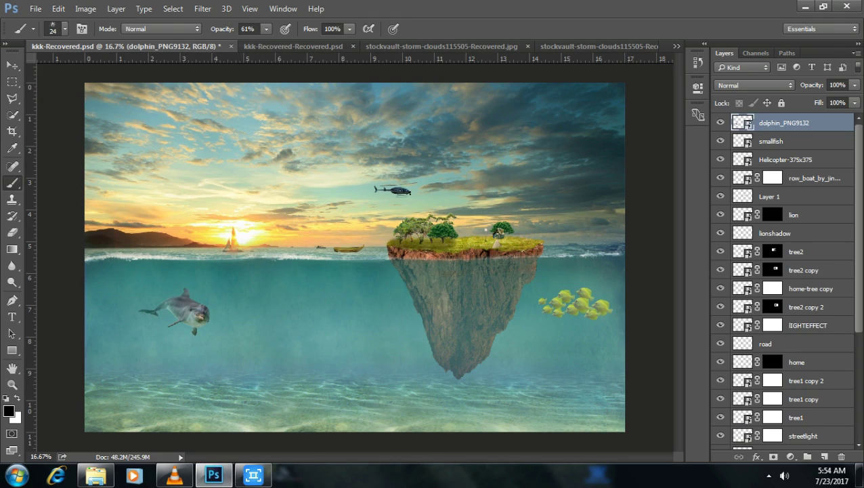
# Set the dolphin layer to 73% opacity and return to Explorer's Photoshop folder
pyautogui.click(856, 85)
pyautogui.moveTo(856, 99); pyautogui.dragTo(837, 99)
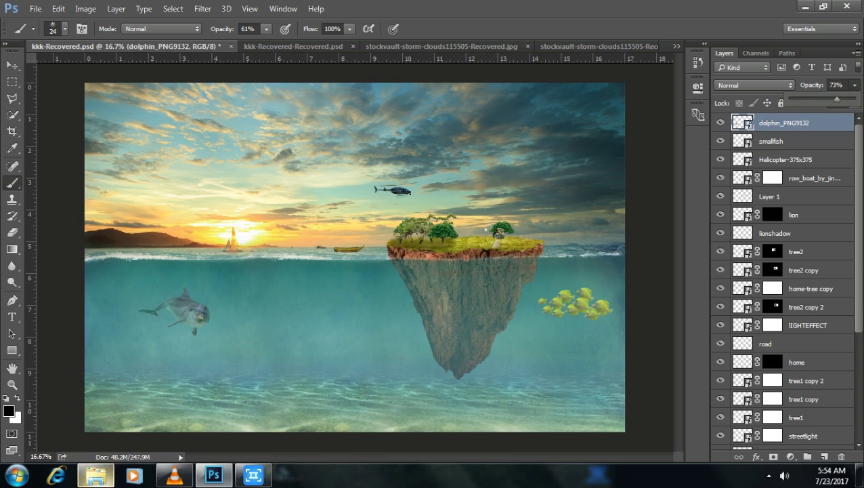
pyautogui.click(95, 474)
pyautogui.click(9, 24)
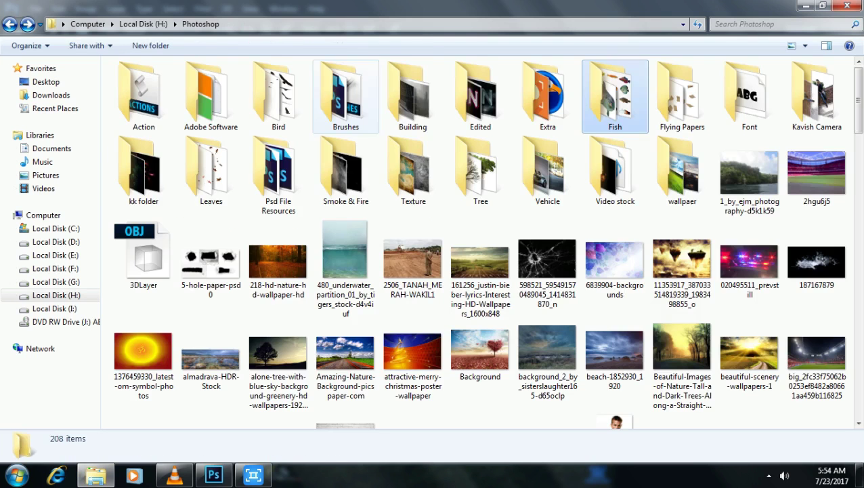
# Add flock_o_birds from the Bird folder, shrunk to about a third in the sky
pyautogui.doubleClick(279, 94)
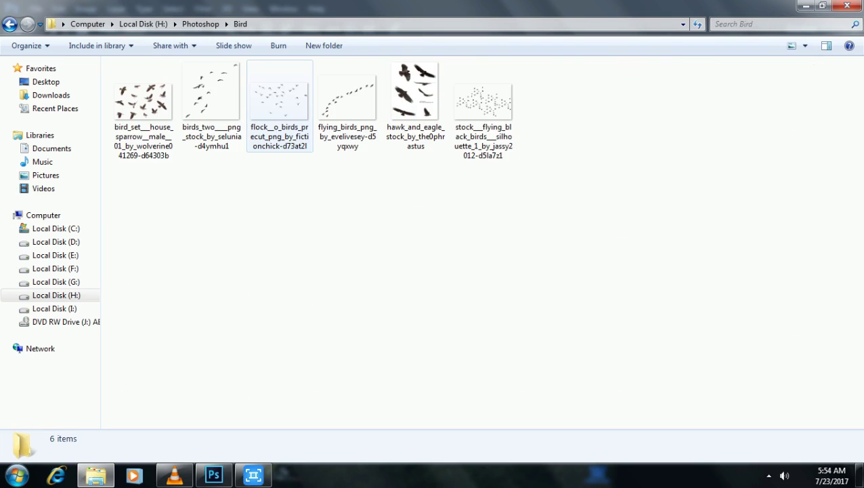
pyautogui.moveTo(279, 101); pyautogui.dragTo(223, 428)
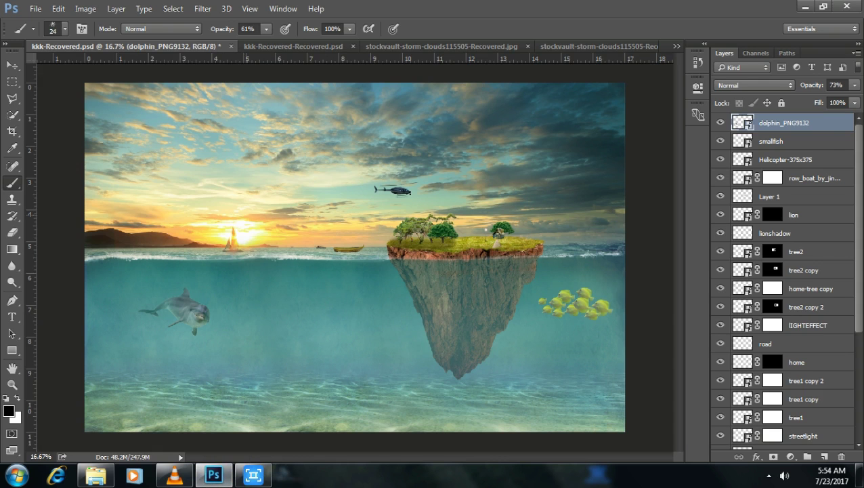
pyautogui.moveTo(223, 428); pyautogui.dragTo(355, 256)
pyautogui.moveTo(532, 371)
pyautogui.mouseDown()
pyautogui.moveTo(272, 203)
pyautogui.moveTo(291, 241)
pyautogui.mouseUp()
pyautogui.moveTo(308, 203)
pyautogui.mouseDown()
pyautogui.moveTo(299, 193)
pyautogui.moveTo(313, 176)
pyautogui.mouseUp()
pyautogui.click(448, 28)
pyautogui.click(12, 182)
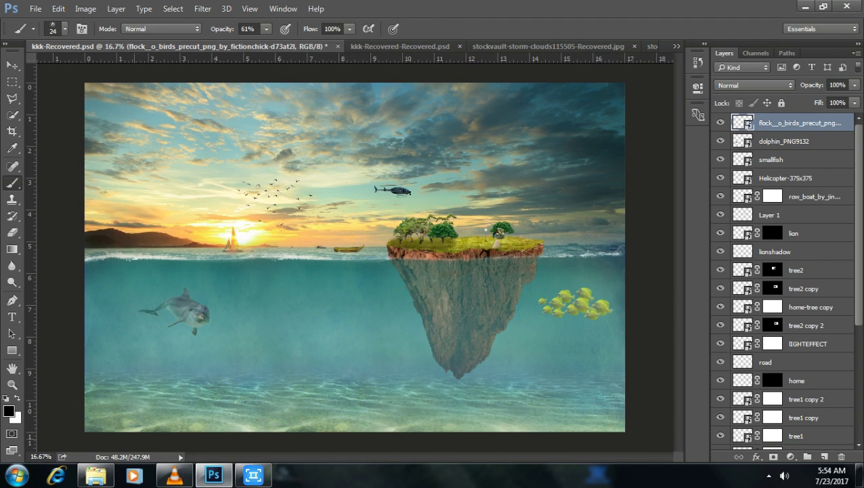
# Add flying_birds to the top-left sky, scaled to about 17%
pyautogui.click(95, 474)
pyautogui.moveTo(347, 102); pyautogui.dragTo(238, 366)
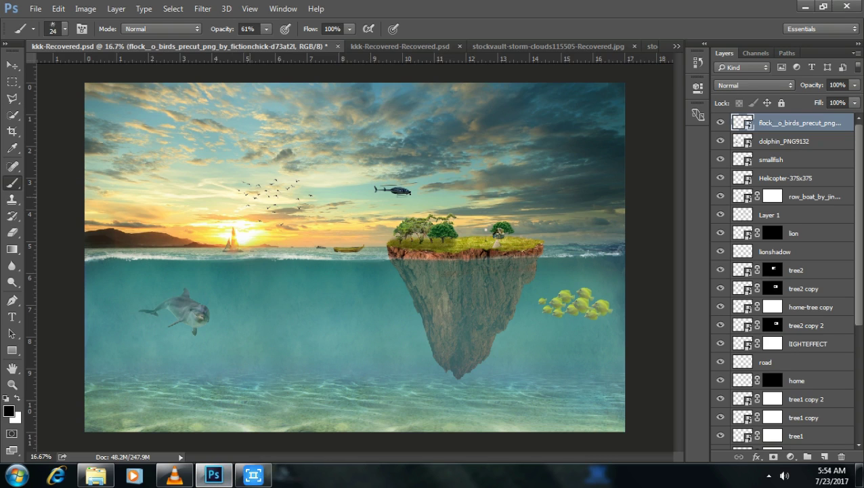
pyautogui.moveTo(239, 366); pyautogui.dragTo(355, 257)
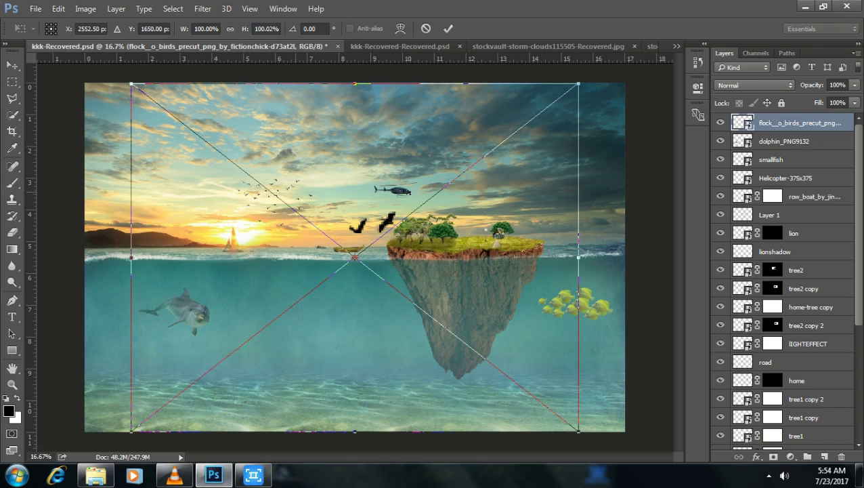
pyautogui.moveTo(579, 84); pyautogui.dragTo(308, 294)
pyautogui.moveTo(298, 332); pyautogui.dragTo(261, 126)
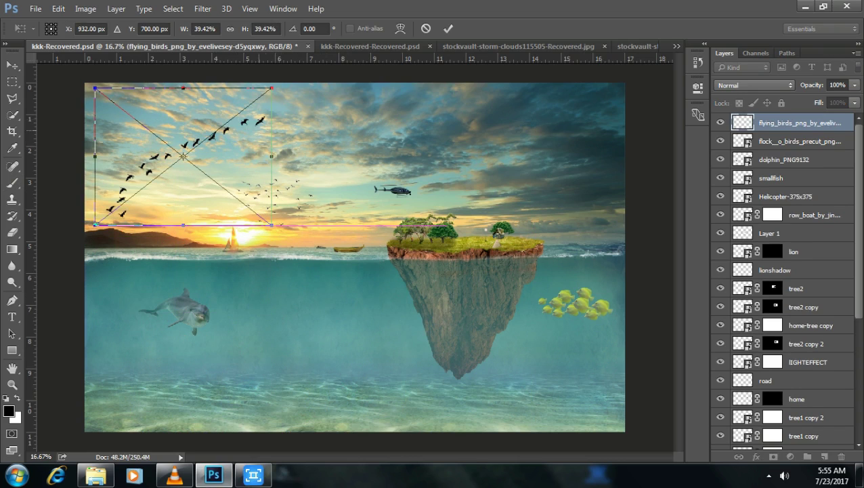
pyautogui.moveTo(272, 88); pyautogui.dragTo(192, 149)
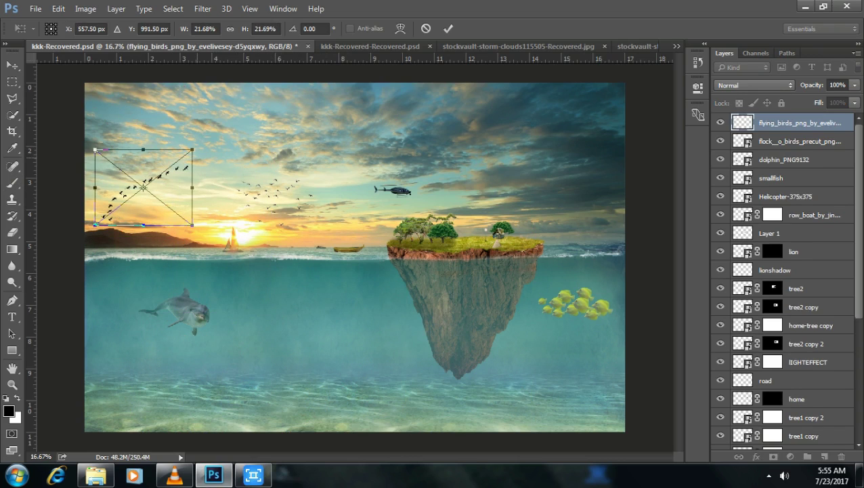
pyautogui.moveTo(163, 176); pyautogui.dragTo(180, 155)
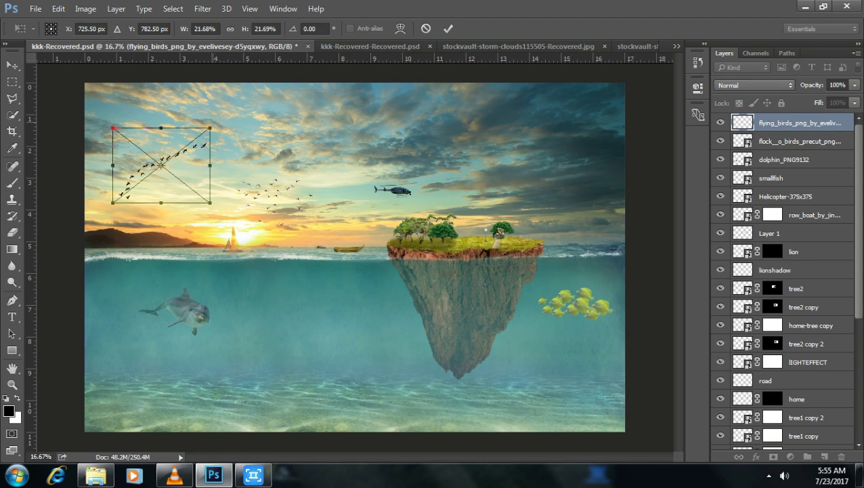
pyautogui.moveTo(210, 127); pyautogui.dragTo(190, 142)
pyautogui.click(447, 28)
# Return Explorer to the main Photoshop folder and bring Photoshop back in front
pyautogui.click(96, 475)
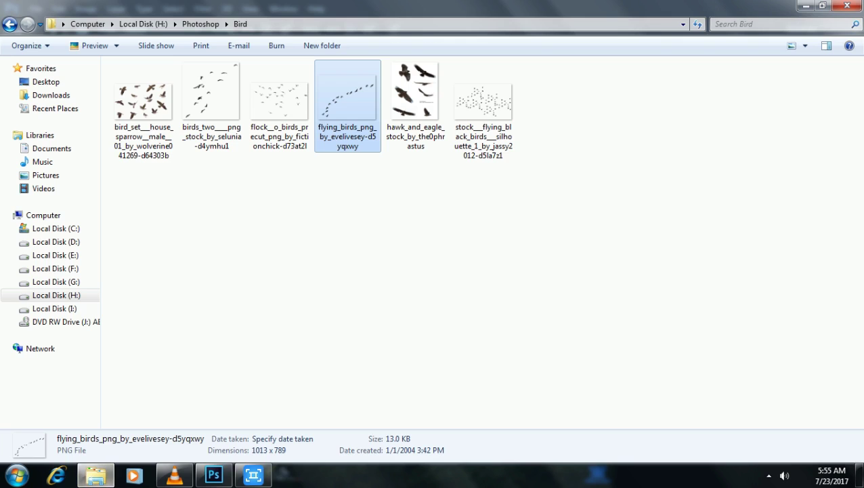
pyautogui.click(10, 24)
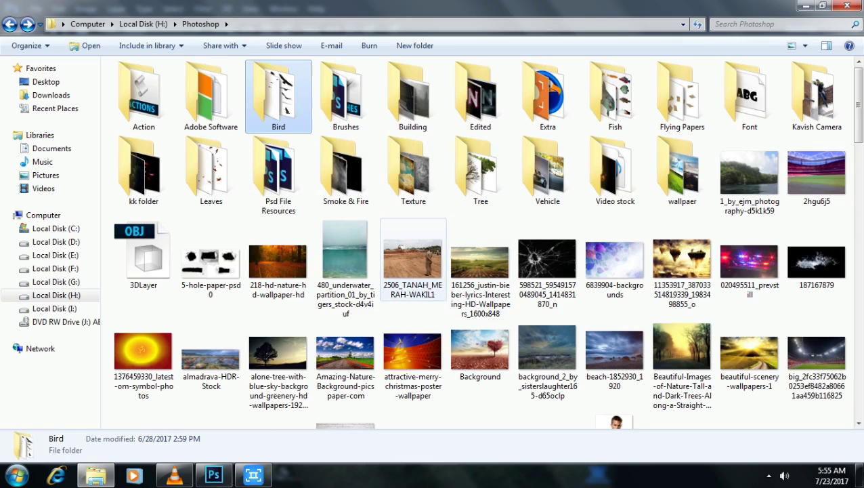
pyautogui.click(213, 474)
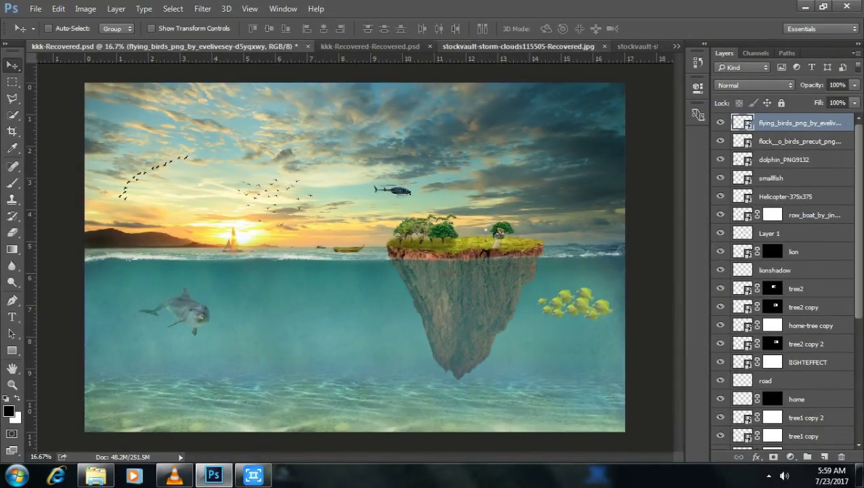
# Drag the six fence layers into the kkk-Recovered composite along the horizon
pyautogui.click(518, 46)
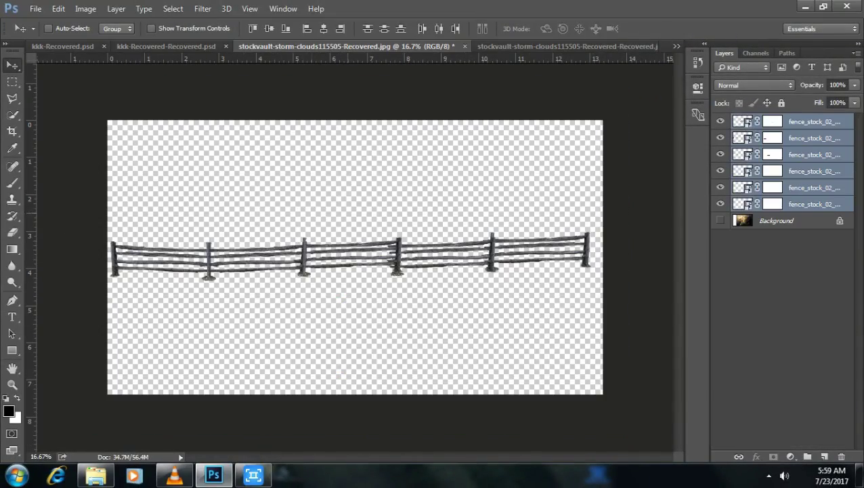
pyautogui.moveTo(305, 251); pyautogui.dragTo(129, 92)
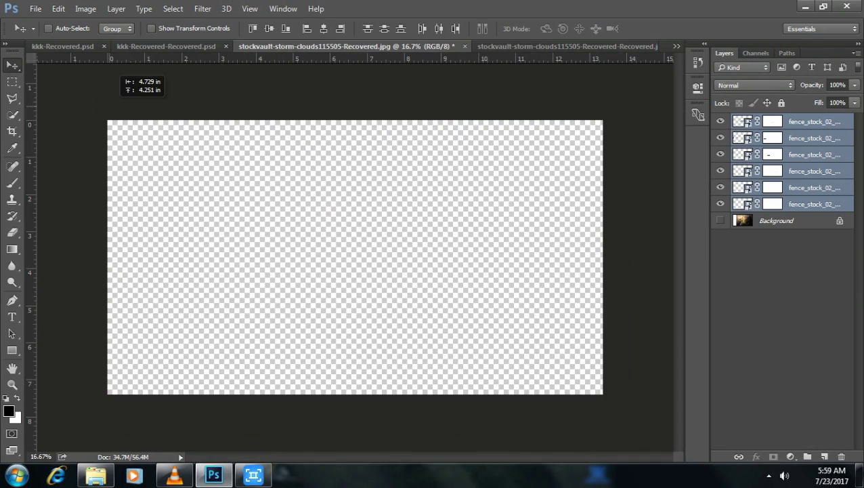
pyautogui.moveTo(81, 46); pyautogui.dragTo(352, 257)
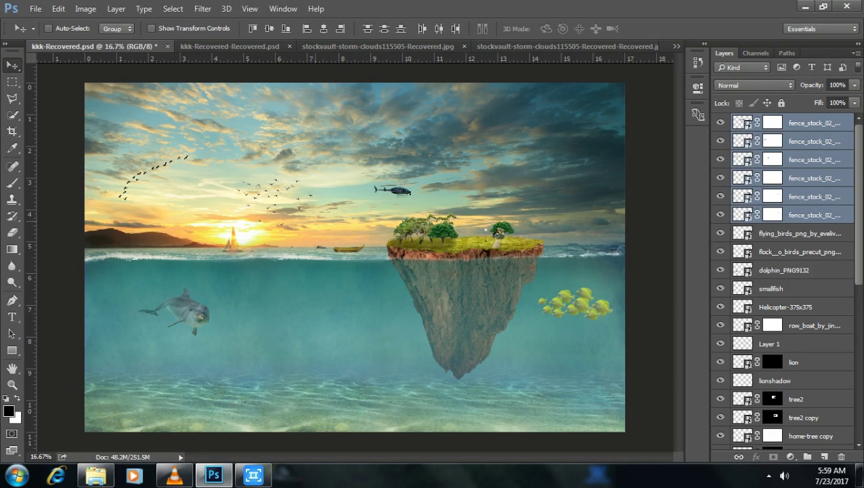
pyautogui.moveTo(393, 169); pyautogui.dragTo(345, 227)
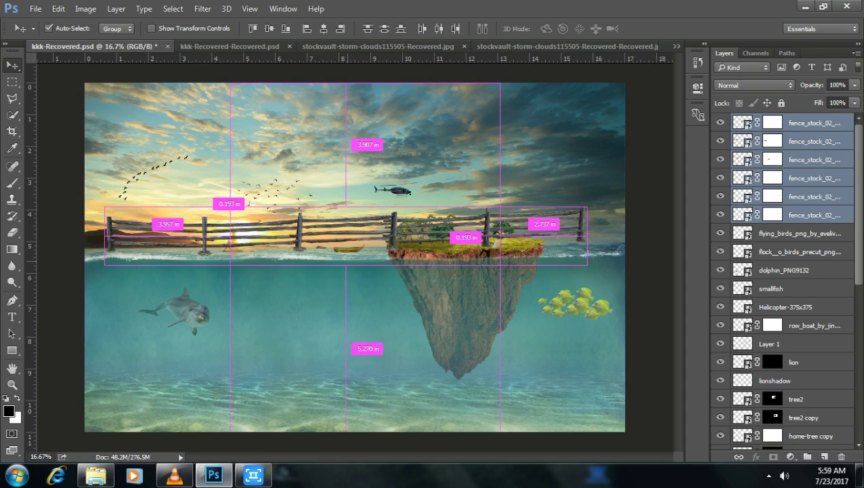
# Free Transform the fence down to about 28.5% over the island's top
pyautogui.hotkey('ctrl', 't')
pyautogui.moveTo(104, 207); pyautogui.dragTo(446, 255)
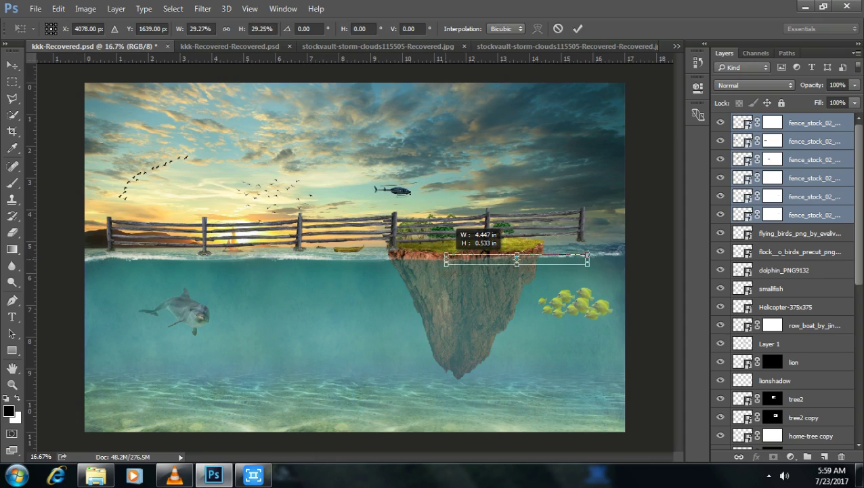
pyautogui.moveTo(482, 252); pyautogui.dragTo(584, 265)
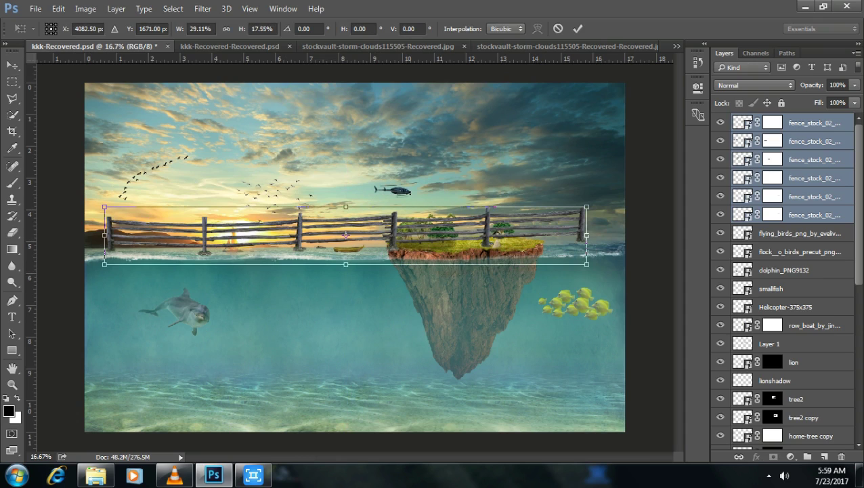
pyautogui.moveTo(104, 207); pyautogui.dragTo(449, 248)
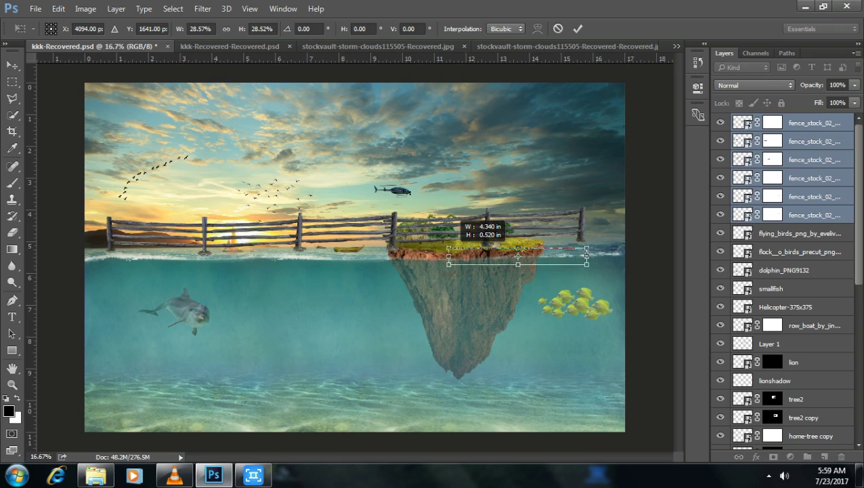
pyautogui.hotkey('ctrl', '+')
pyautogui.hotkey('ctrl', '+')
pyautogui.hotkey('ctrl', '+')
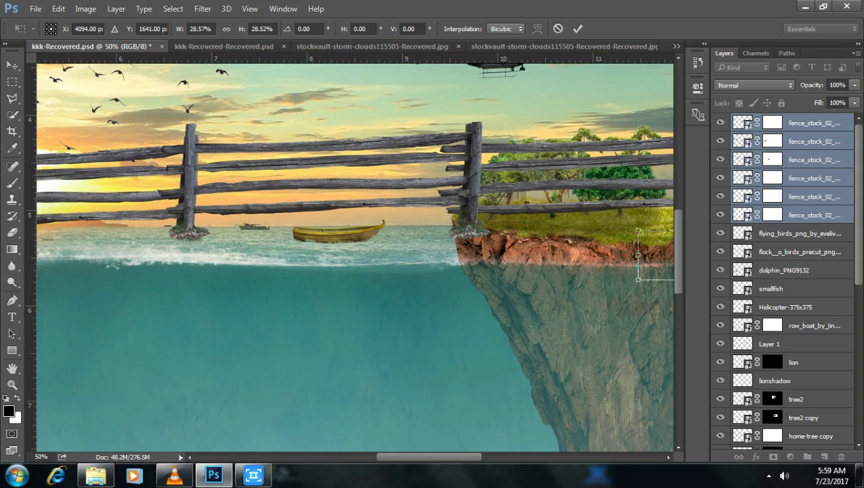
# Move the fence onto the island's grass and shrink it to about 14%
pyautogui.hscroll(2, 354, 258)
pyautogui.hscroll(3, 355, 258)
pyautogui.hscroll(3, 355, 257)
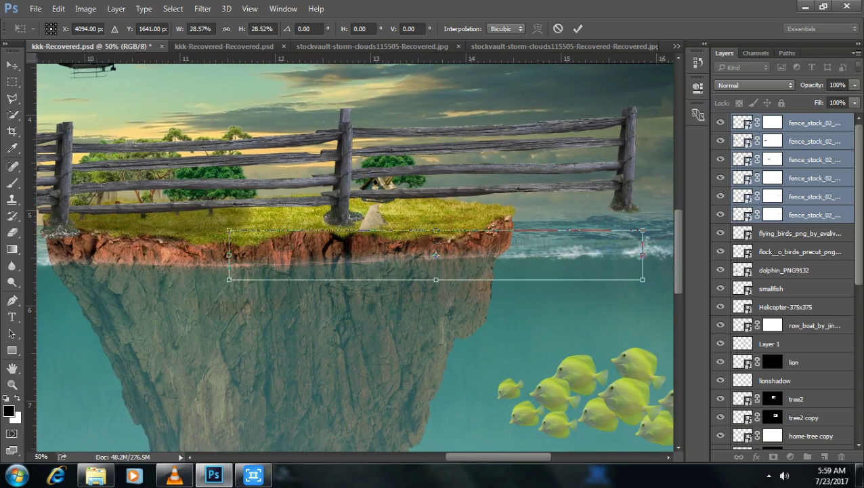
pyautogui.hscroll(2, 355, 257)
pyautogui.moveTo(585, 254); pyautogui.dragTo(494, 193)
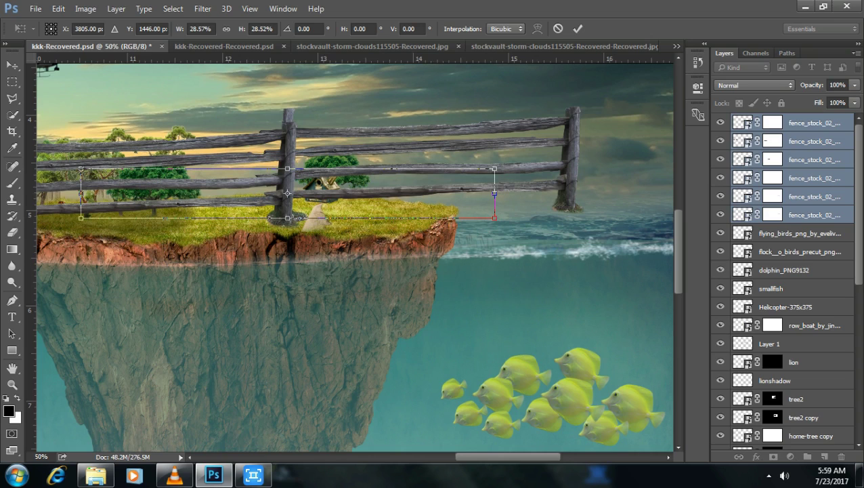
pyautogui.moveTo(494, 193); pyautogui.dragTo(285, 181)
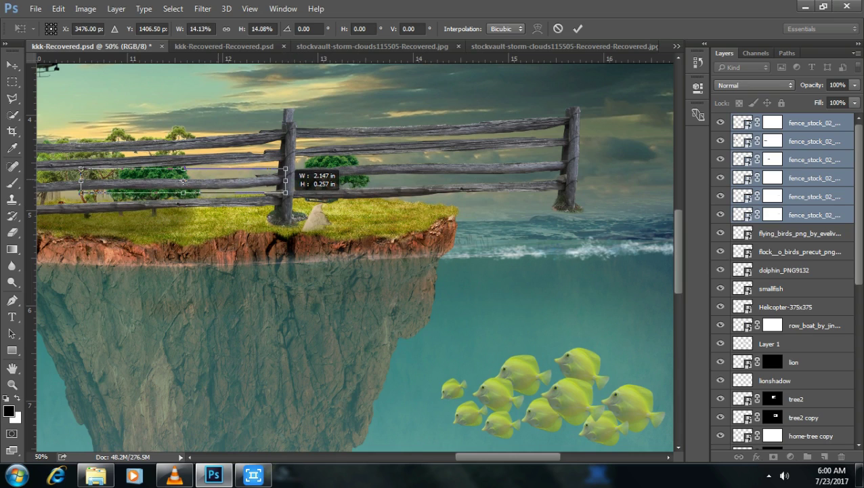
pyautogui.moveTo(285, 181); pyautogui.dragTo(285, 181)
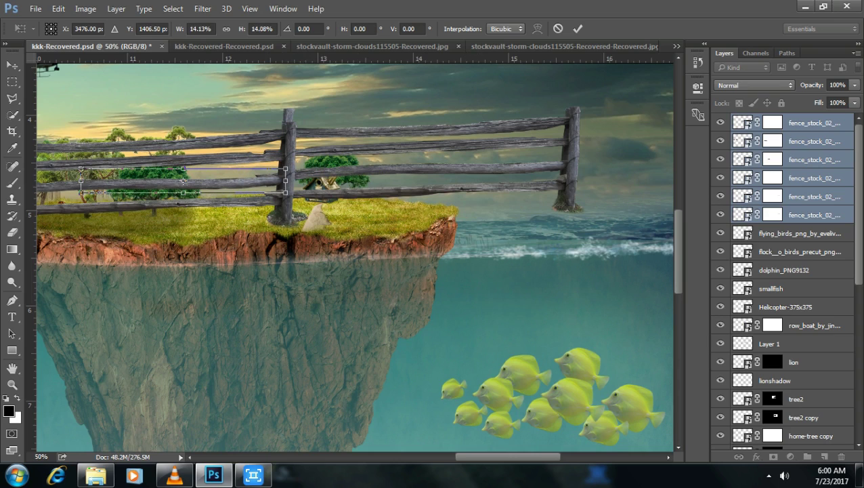
pyautogui.click(577, 29)
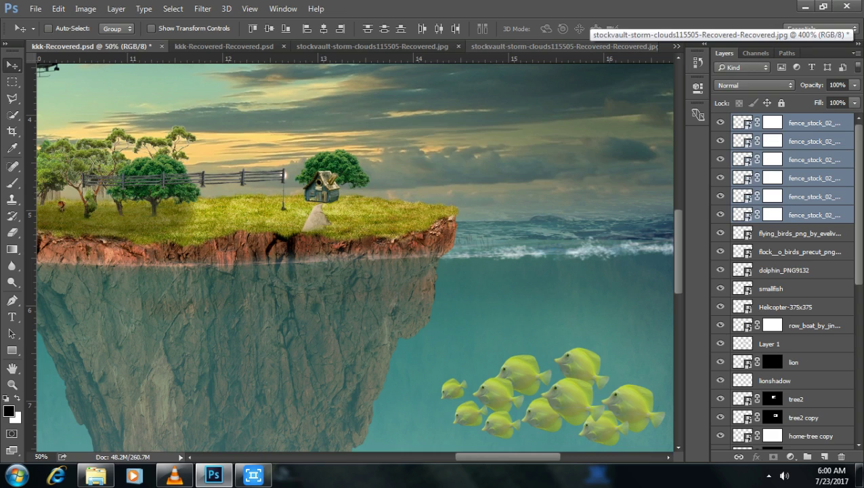
# Shorten the fence from its left end and place it next to the house
pyautogui.moveTo(271, 177); pyautogui.dragTo(284, 191)
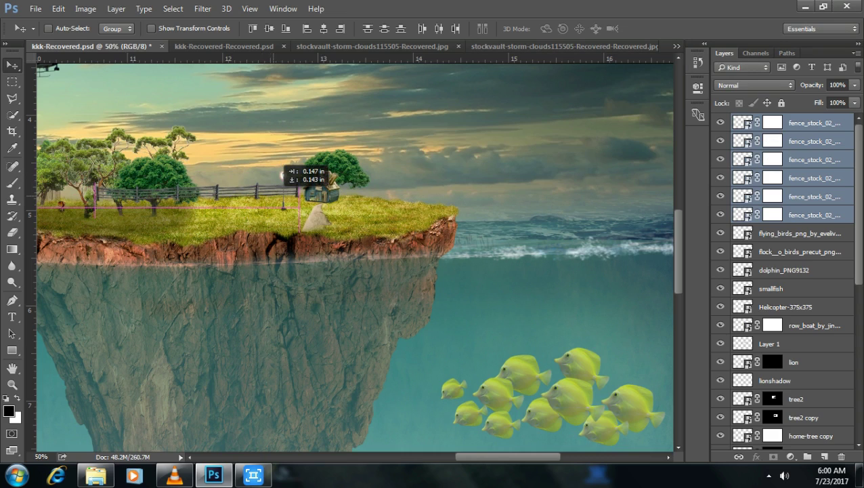
pyautogui.hotkey('ctrl', 't')
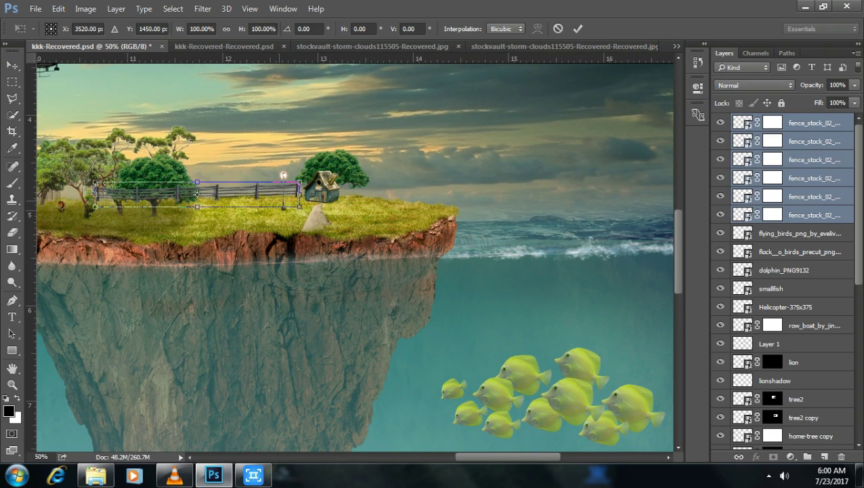
pyautogui.moveTo(104, 194); pyautogui.dragTo(161, 191)
pyautogui.moveTo(270, 195)
pyautogui.mouseDown()
pyautogui.moveTo(284, 191)
pyautogui.moveTo(284, 175)
pyautogui.mouseUp()
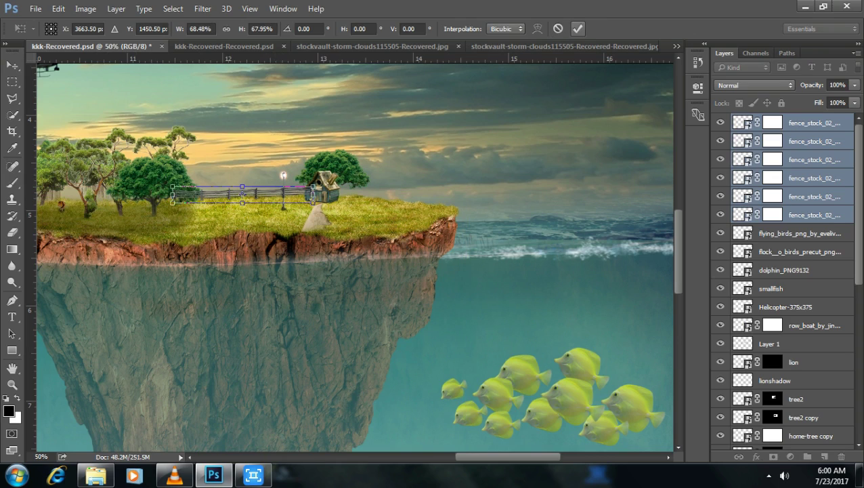
pyautogui.click(577, 29)
# Restack the six fence layers just below the home layer
pyautogui.moveTo(799, 196); pyautogui.dragTo(799, 435)
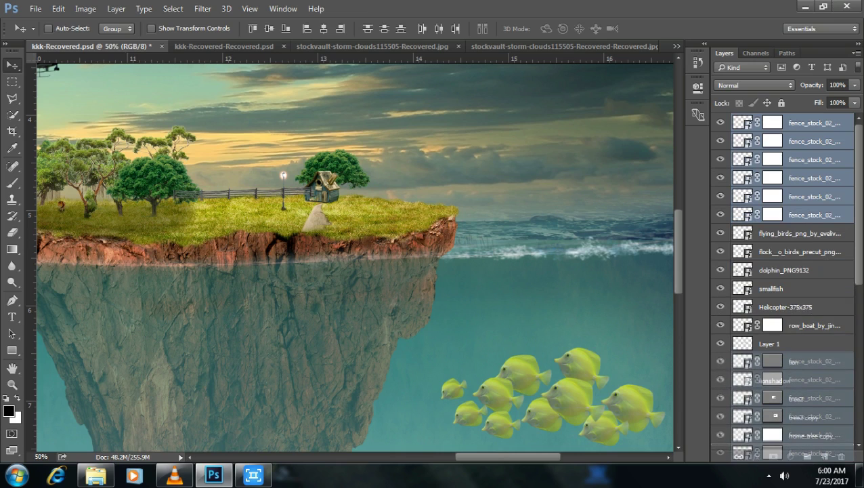
pyautogui.moveTo(800, 437); pyautogui.dragTo(800, 444)
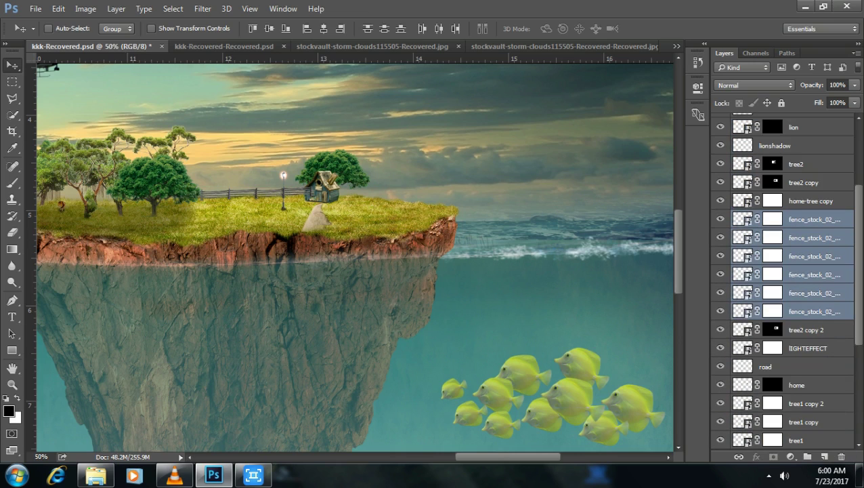
pyautogui.moveTo(813, 275); pyautogui.dragTo(813, 407)
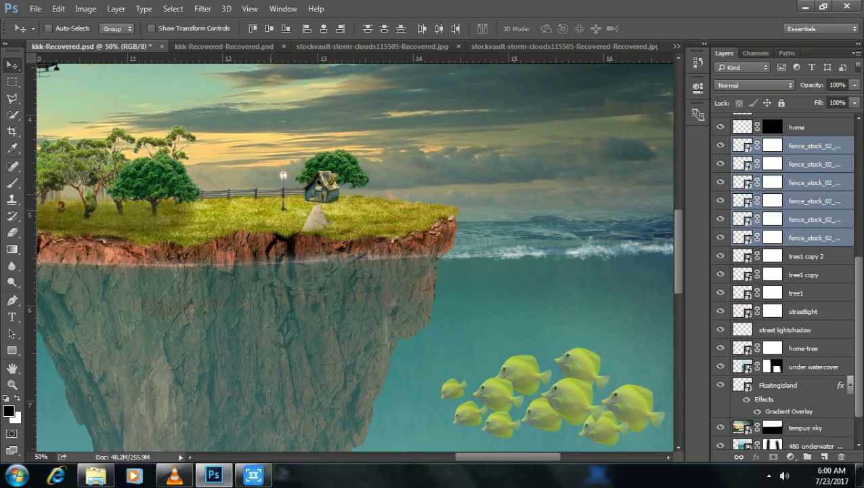
pyautogui.moveTo(270, 194); pyautogui.dragTo(270, 197)
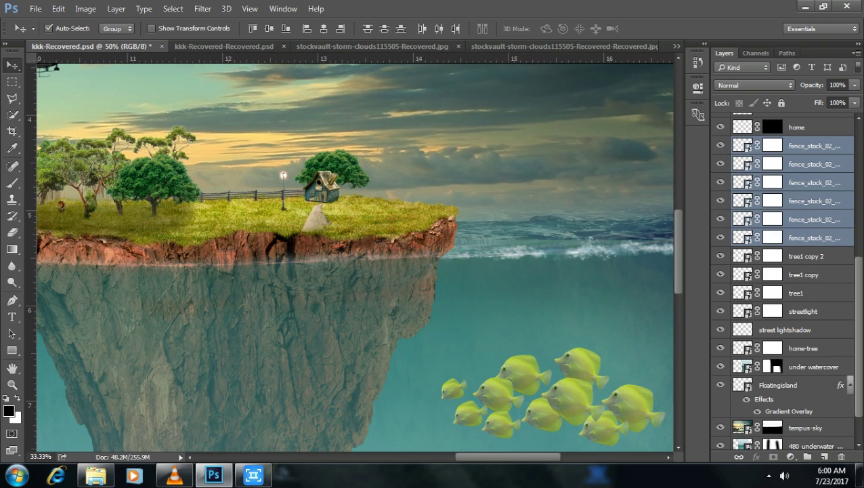
pyautogui.hotkey('ctrl', '-')
pyautogui.hotkey('ctrl', '-')
pyautogui.hotkey('ctrl', '-')
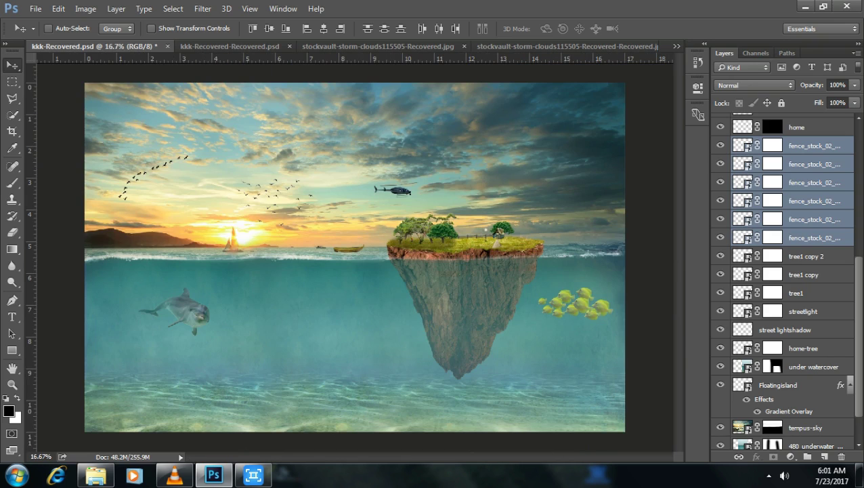
# Stamp a merged copy of all visible layers on top and name it 'CAMERARAW FILTER'
pyautogui.scroll(5, 786, 271)
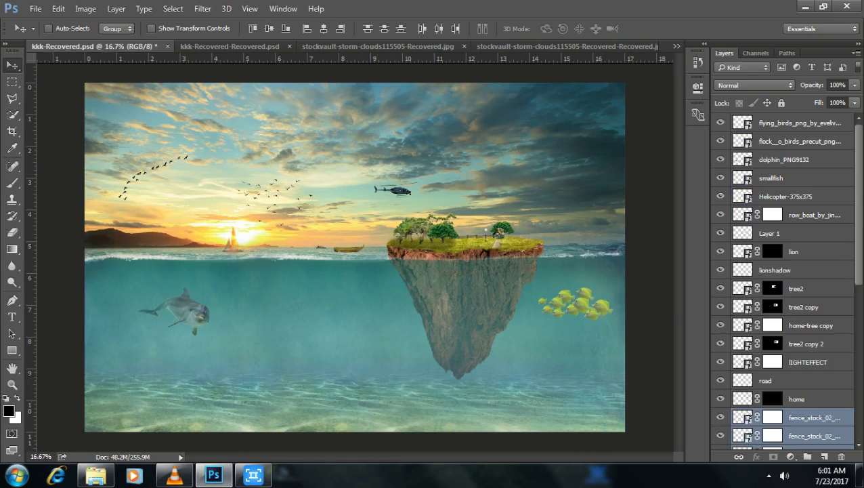
pyautogui.click(800, 123)
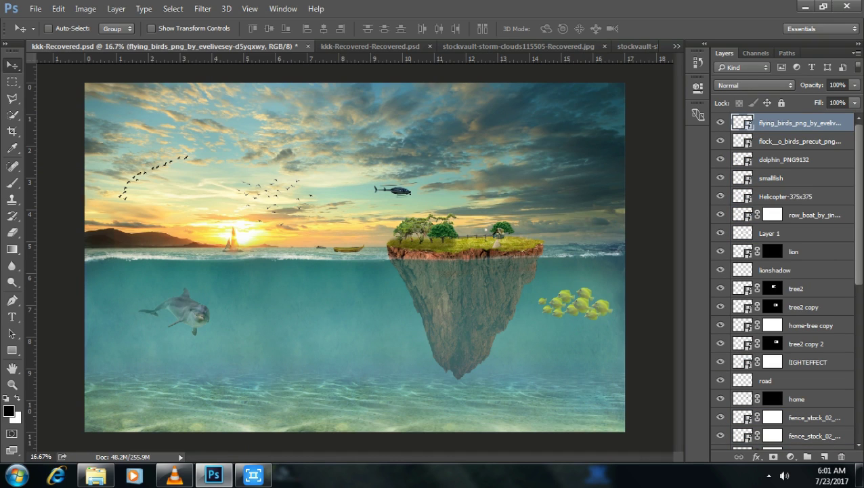
pyautogui.press('ctrl')
pyautogui.hotkey('ctrl', 'shift', 'alt', 'e')
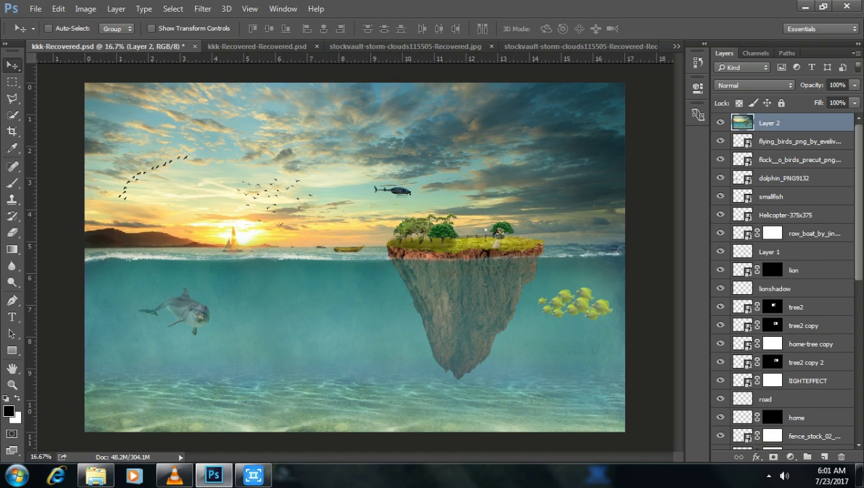
pyautogui.doubleClick(770, 122)
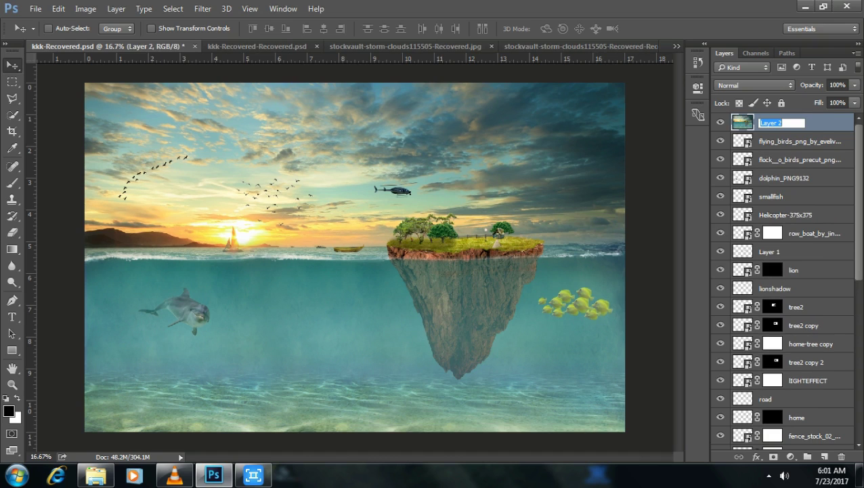
pyautogui.write('CAMERARAW FILTER')
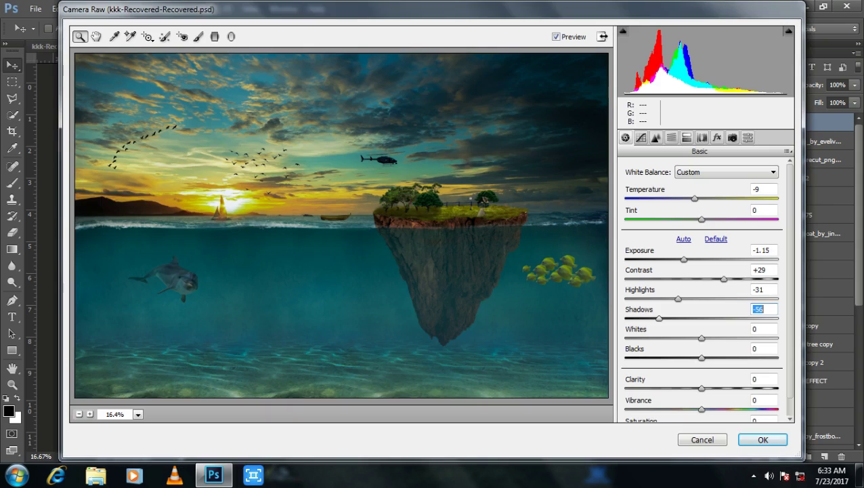
# Set Camera Raw Shadows to -8, Whites to -3 and Blacks to -6
pyautogui.hotkey('shift', 'Up')
pyautogui.hotkey('shift', 'Up')
pyautogui.hotkey('shift', 'Up')
pyautogui.press('Up')
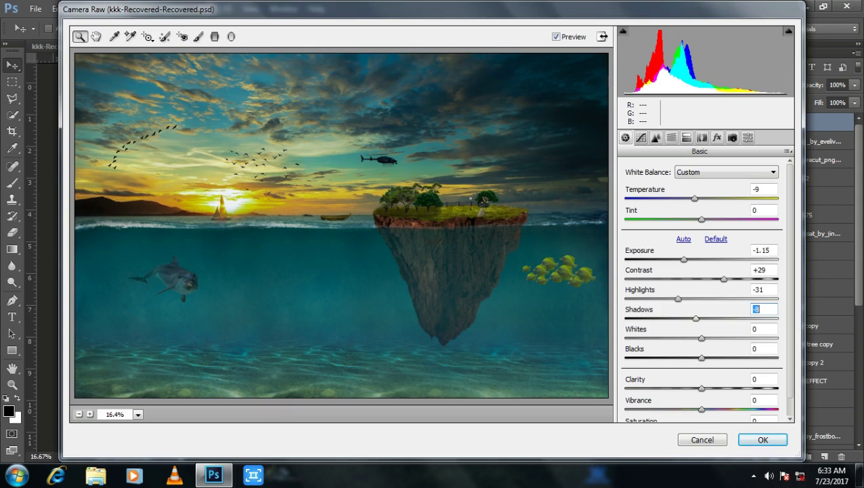
pyautogui.press('Tab')
pyautogui.press('Down')
pyautogui.press('Down')
pyautogui.press('Down')
pyautogui.press('Down')
pyautogui.press('Up')
pyautogui.press('Up')
pyautogui.press('Up')
pyautogui.press('Tab')
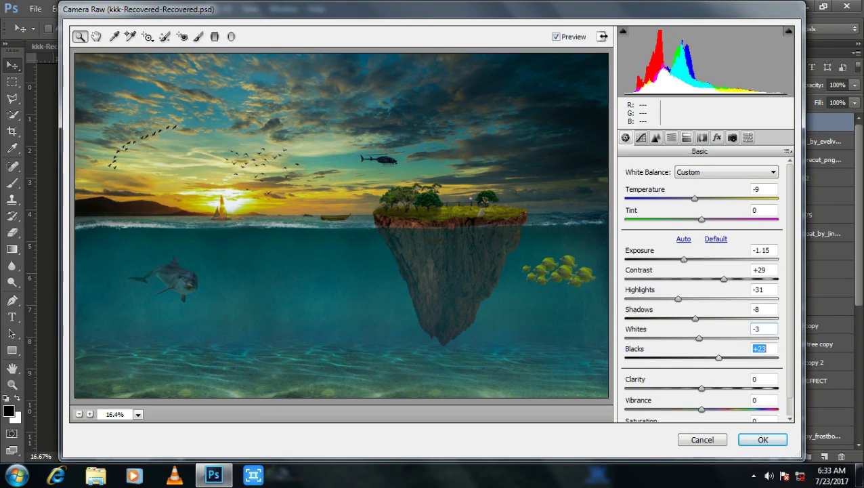
pyautogui.hotkey('shift', 'Up')
pyautogui.hotkey('shift', 'Up')
pyautogui.press('Up')
pyautogui.press('Up')
pyautogui.press('Up')
pyautogui.hotkey('shift', 'Down')
pyautogui.hotkey('shift', 'Down')
pyautogui.hotkey('shift', 'Down')
pyautogui.hotkey('shift', 'Down')
pyautogui.hotkey('shift', 'Down')
pyautogui.hotkey('shift', 'Down')
pyautogui.press('Down')
pyautogui.press('Down')
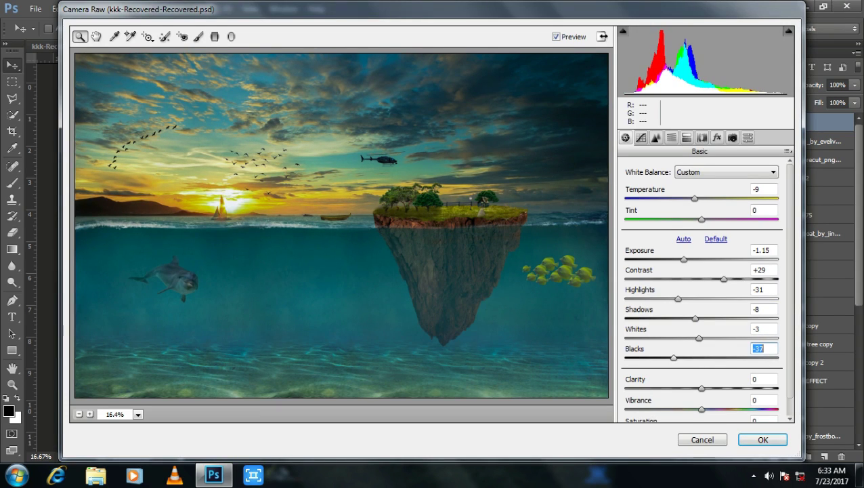
pyautogui.hotkey('shift', 'Up')
pyautogui.hotkey('shift', 'Up')
pyautogui.hotkey('shift', 'Up')
pyautogui.press('Up')
# Raise Clarity to +27 and Vibrance to +26
pyautogui.press('Tab')
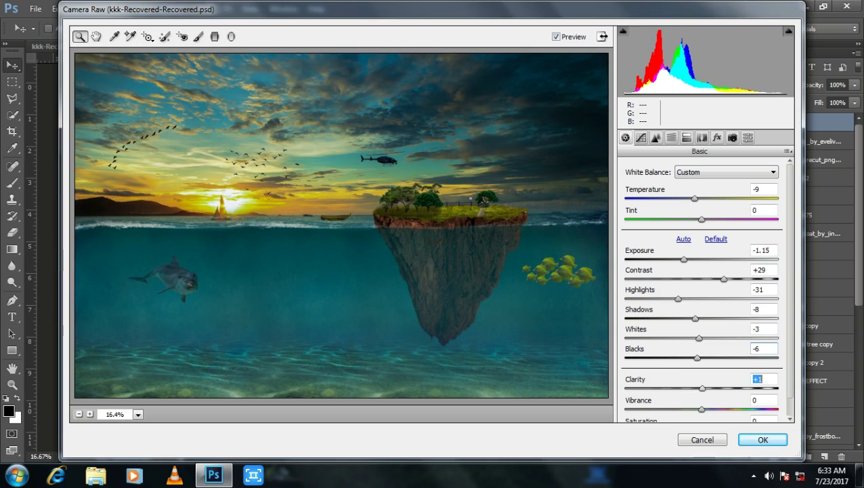
pyautogui.hotkey('shift', 'Up')
pyautogui.hotkey('shift', 'Up')
pyautogui.press('Up')
pyautogui.press('Up')
pyautogui.press('Up')
pyautogui.press('Tab')
pyautogui.hotkey('shift', 'Up')
pyautogui.hotkey('shift', 'Up')
pyautogui.press('Up')
pyautogui.press('Up')
pyautogui.press('Up')
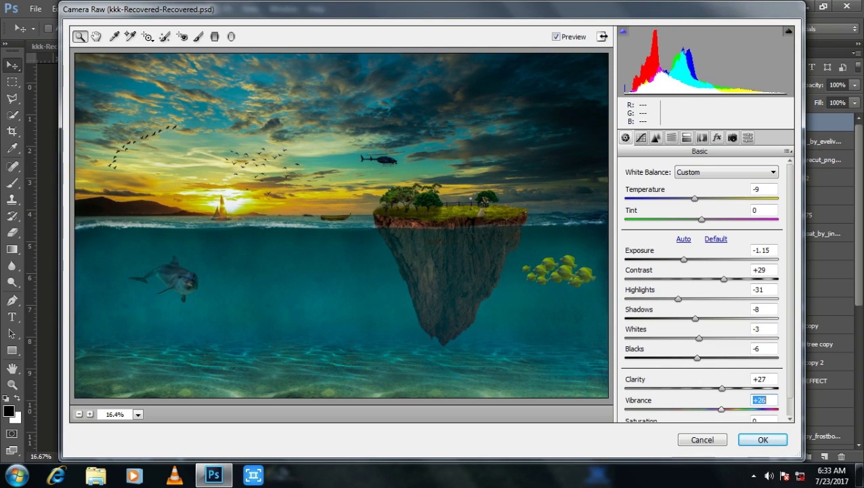
pyautogui.press('g')
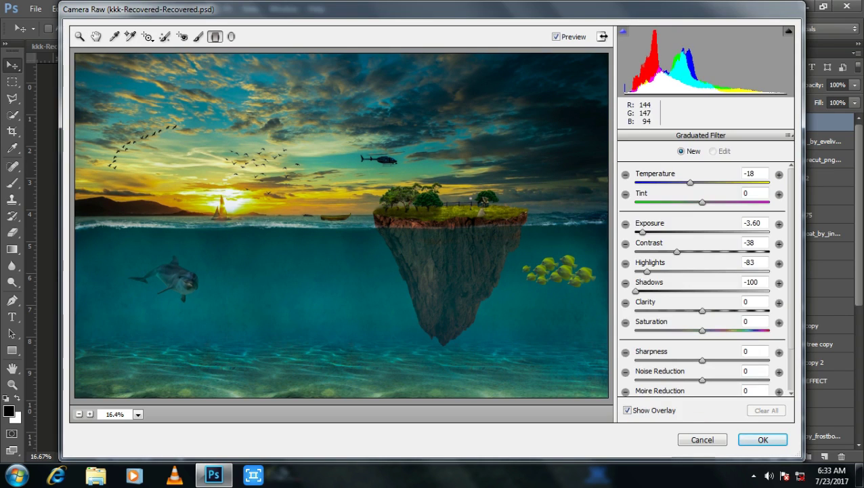
# Darken the sea with a graduated filter from the bottom to the horizon, exposure -2.65
pyautogui.moveTo(319, 382)
pyautogui.mouseDown()
pyautogui.moveTo(330, 274)
pyautogui.moveTo(317, 199)
pyautogui.mouseUp()
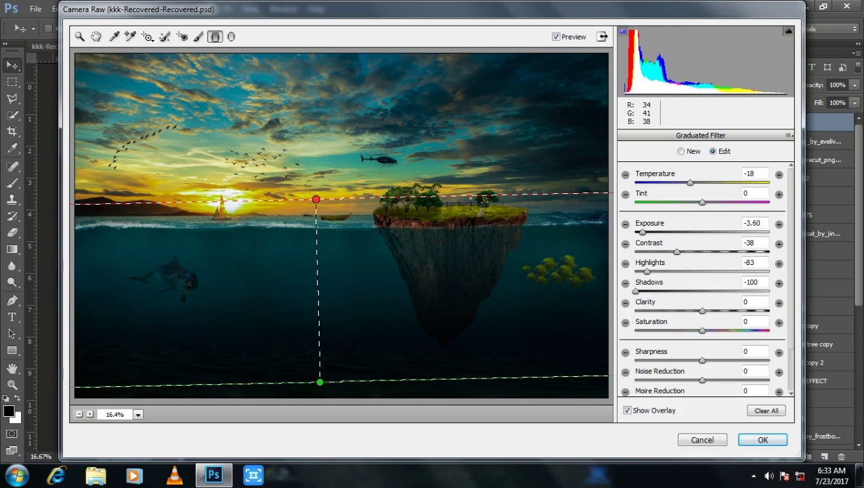
pyautogui.moveTo(642, 232); pyautogui.dragTo(655, 232)
pyautogui.press('Up')
pyautogui.press('Up')
pyautogui.press('Up')
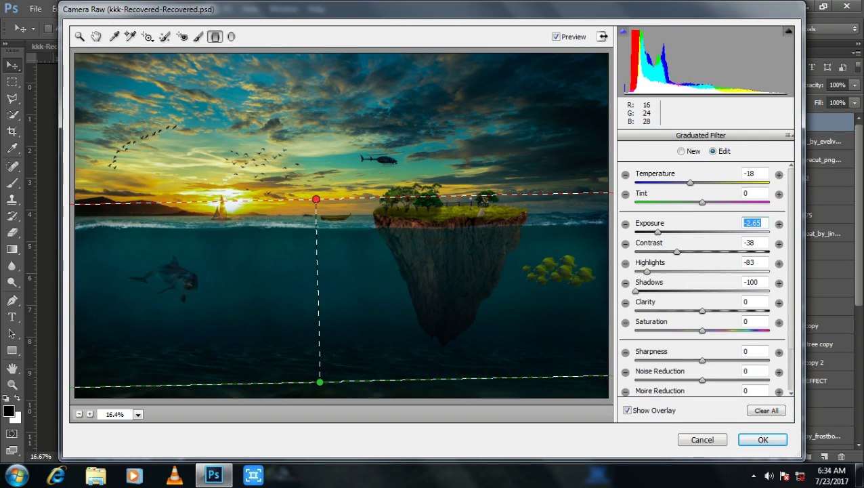
# Add an upper-right sky graduated filter with Exposure -1.10 and Shadows -42, stretched toward the sun
pyautogui.moveTo(587, 107)
pyautogui.mouseDown()
pyautogui.moveTo(449, 152)
pyautogui.moveTo(373, 150)
pyautogui.moveTo(407, 154)
pyautogui.moveTo(388, 160)
pyautogui.mouseUp()
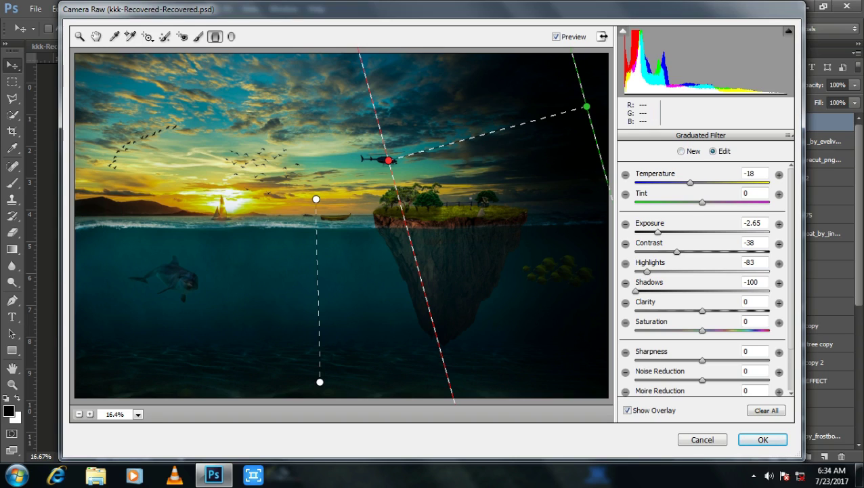
pyautogui.write('-1.20')
pyautogui.press('Return')
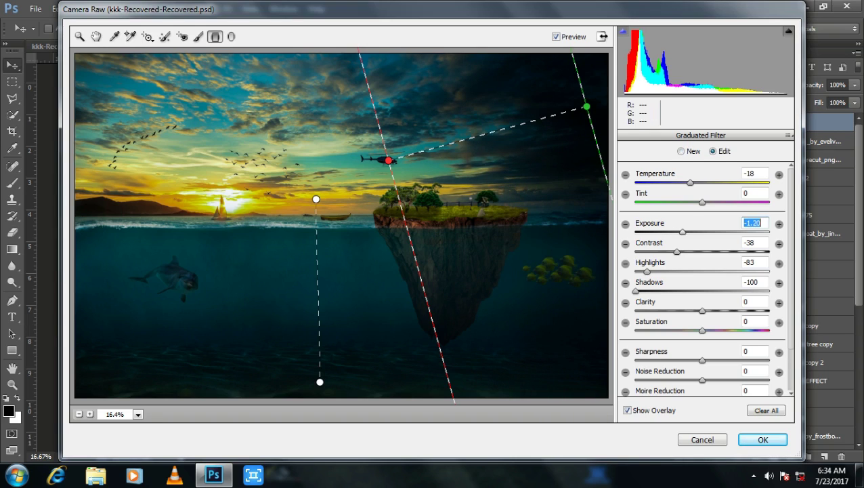
pyautogui.click(754, 281)
pyautogui.write('-56')
pyautogui.press('Return')
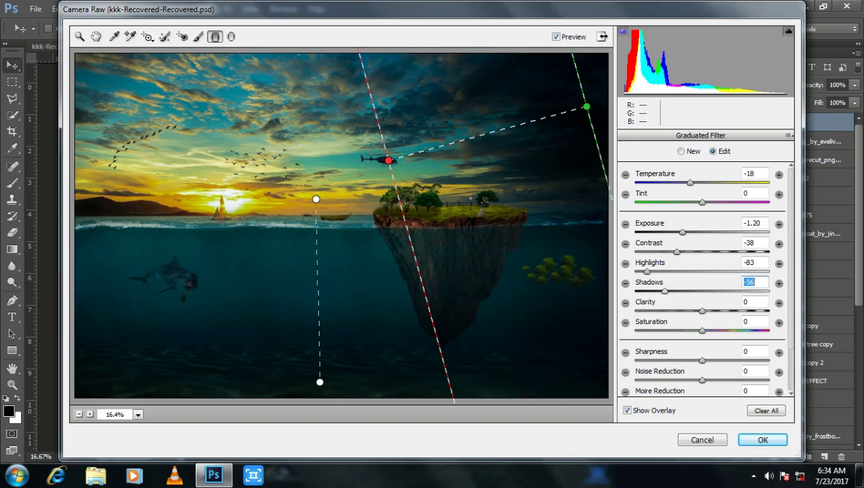
pyautogui.write('-42')
pyautogui.press('Return')
pyautogui.click(751, 223)
pyautogui.write('-1.10')
pyautogui.press('Return')
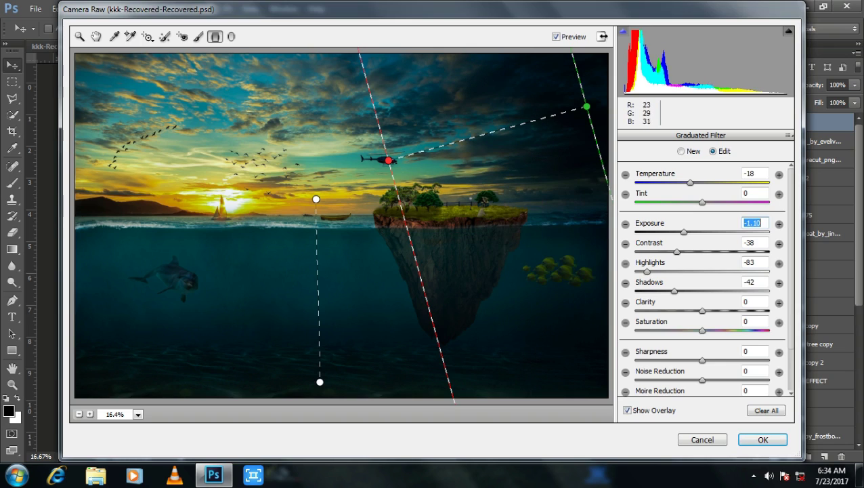
pyautogui.moveTo(388, 160); pyautogui.dragTo(236, 202)
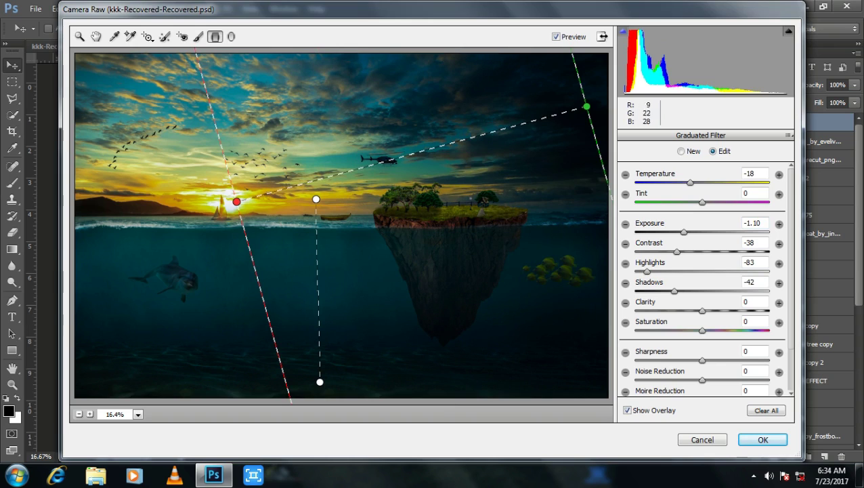
# Add a darkening graduated filter over the upper-left sky and apply the Camera Raw adjustments
pyautogui.moveTo(81, 65); pyautogui.dragTo(195, 171)
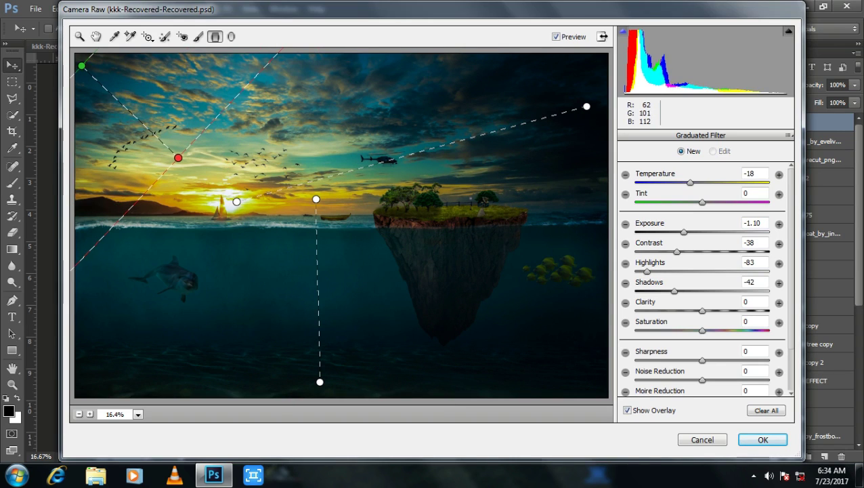
pyautogui.moveTo(195, 171); pyautogui.dragTo(200, 170)
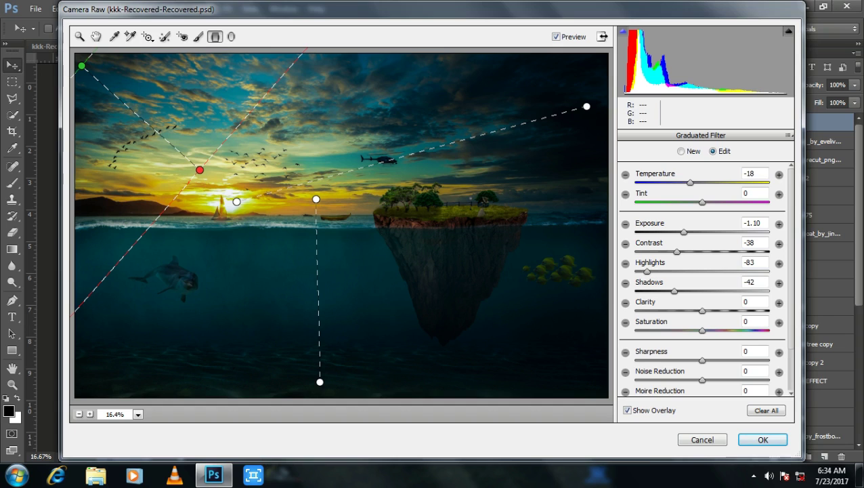
pyautogui.click(763, 440)
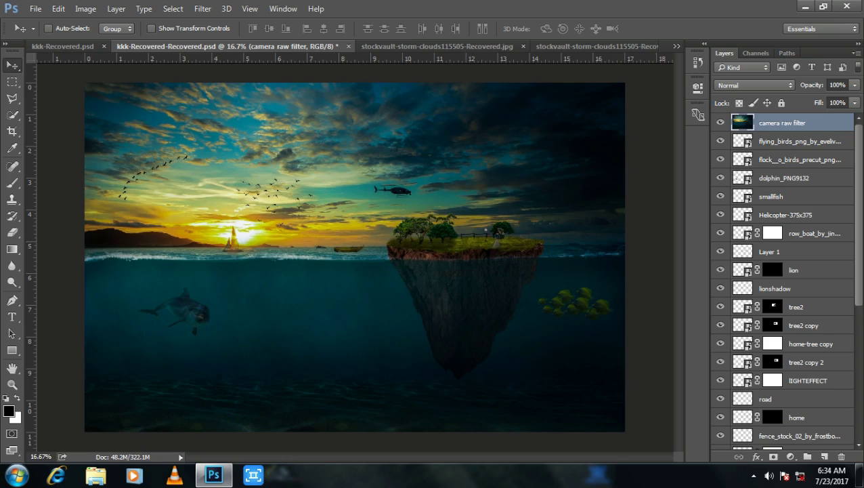
# Duplicate the camera raw filter layer and rename the copy 'coloir effex'
pyautogui.moveTo(783, 122)
pyautogui.mouseDown()
pyautogui.moveTo(779, 453)
pyautogui.moveTo(825, 456)
pyautogui.mouseUp()
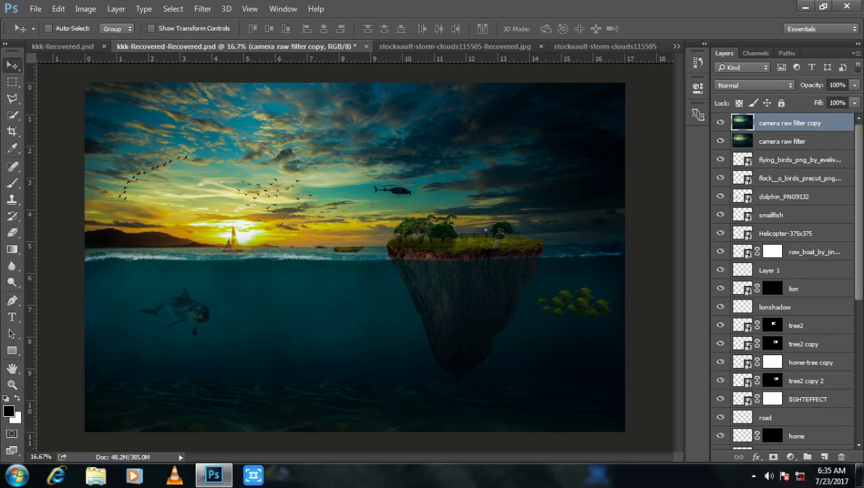
pyautogui.doubleClick(790, 122)
pyautogui.write('coloir effex')
pyautogui.press('Return')
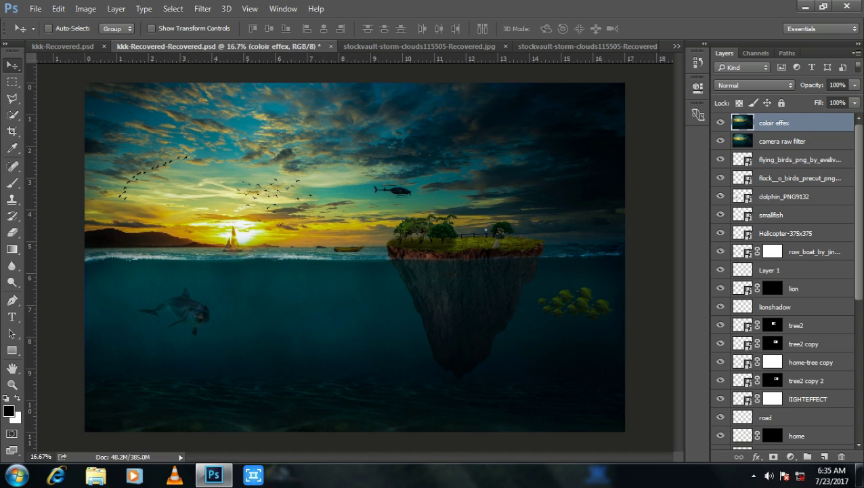
# Launch Color Efex Pro 4 on the coloir effex layer
pyautogui.click(202, 8)
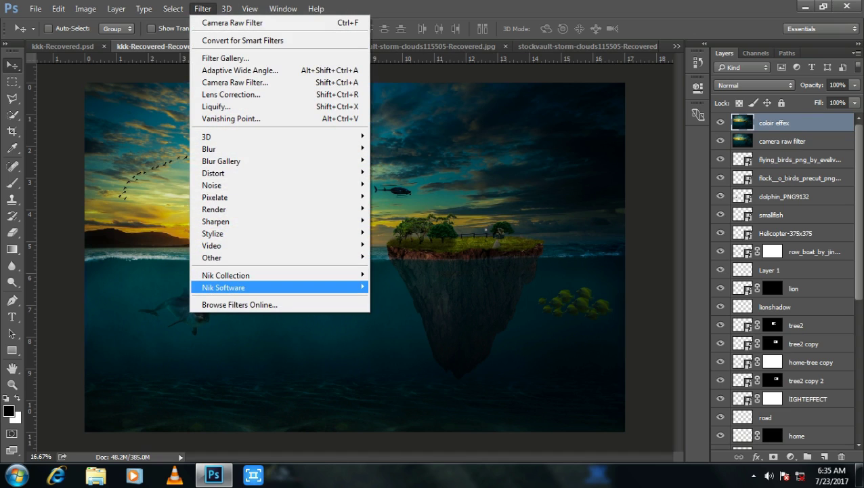
pyautogui.moveTo(224, 287)
pyautogui.click(403, 288)
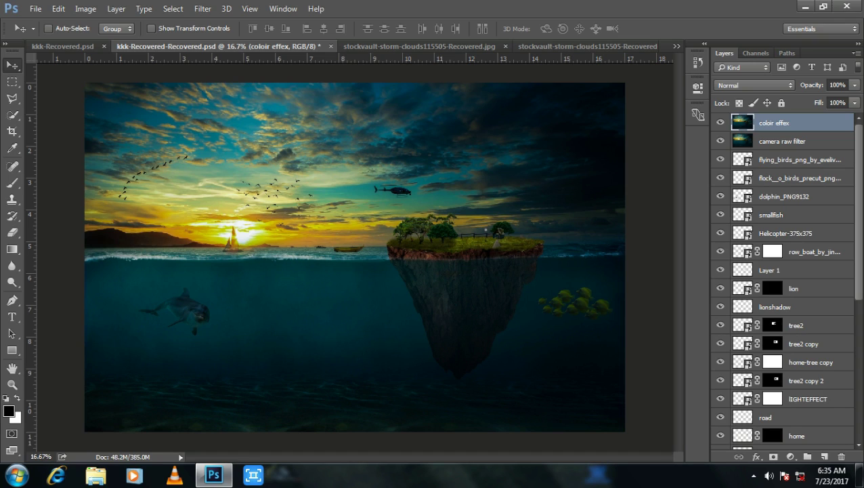
pyautogui.hotkey('ctrl', 'shift', 'a')
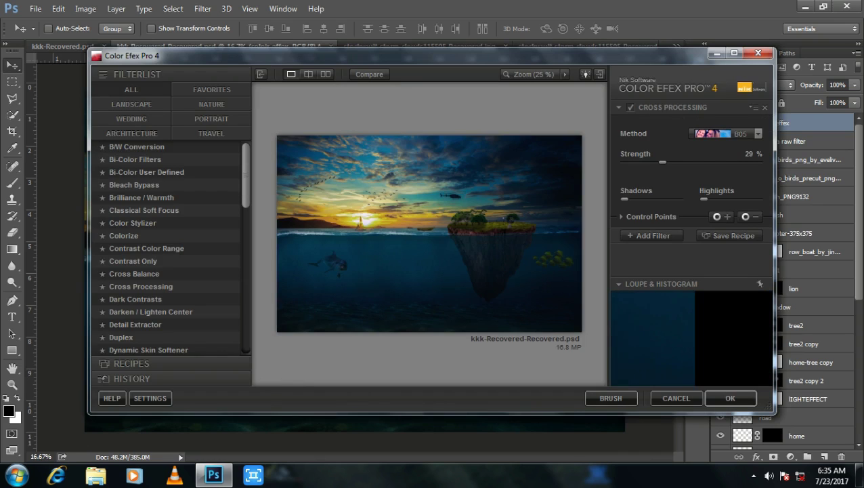
# Add a Detail Extractor filter at 16%, Contrast 19%, with Large effect radius
pyautogui.click(647, 235)
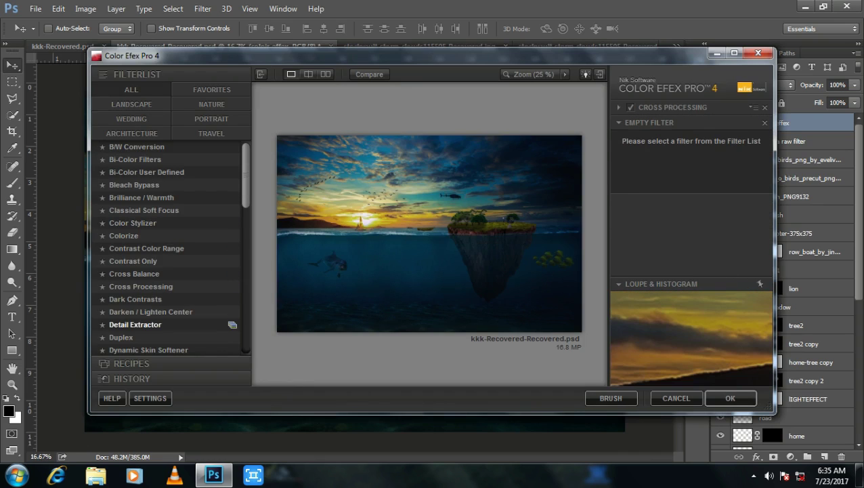
pyautogui.click(135, 324)
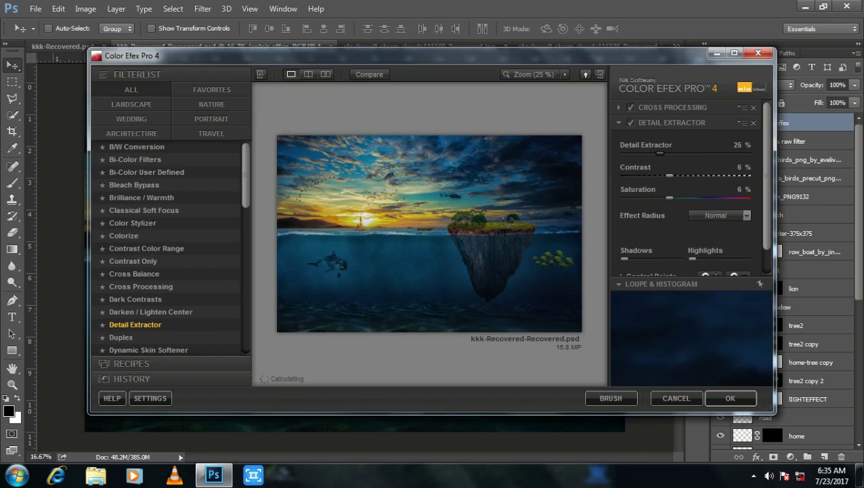
pyautogui.moveTo(659, 153); pyautogui.dragTo(647, 153)
pyautogui.moveTo(669, 175); pyautogui.dragTo(681, 176)
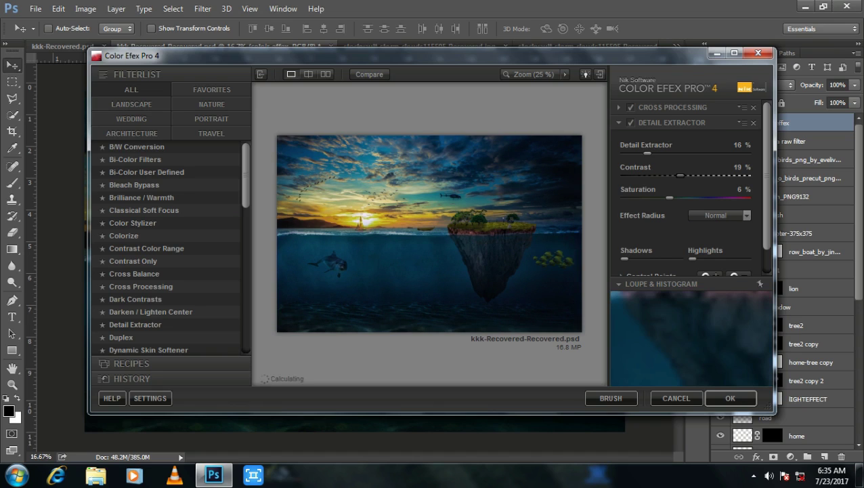
pyautogui.scroll(-1, 685, 203)
pyautogui.click(719, 187)
pyautogui.click(723, 202)
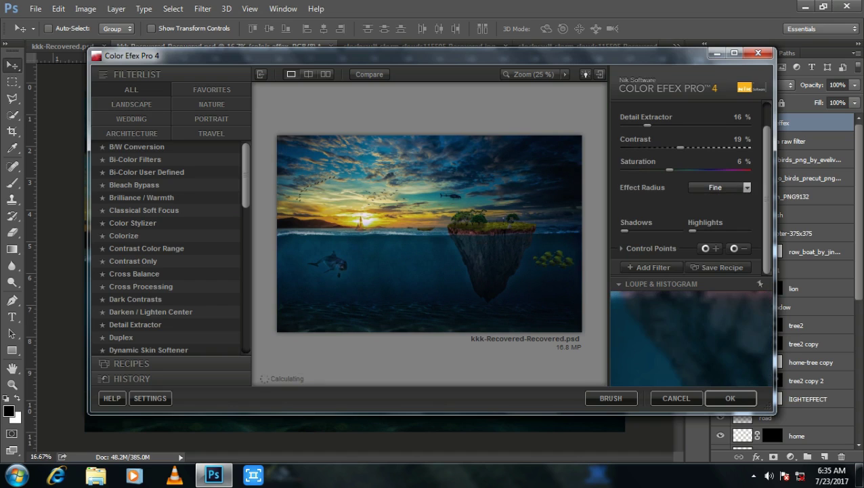
pyautogui.click(718, 187)
pyautogui.click(722, 213)
pyautogui.click(718, 187)
pyautogui.click(722, 226)
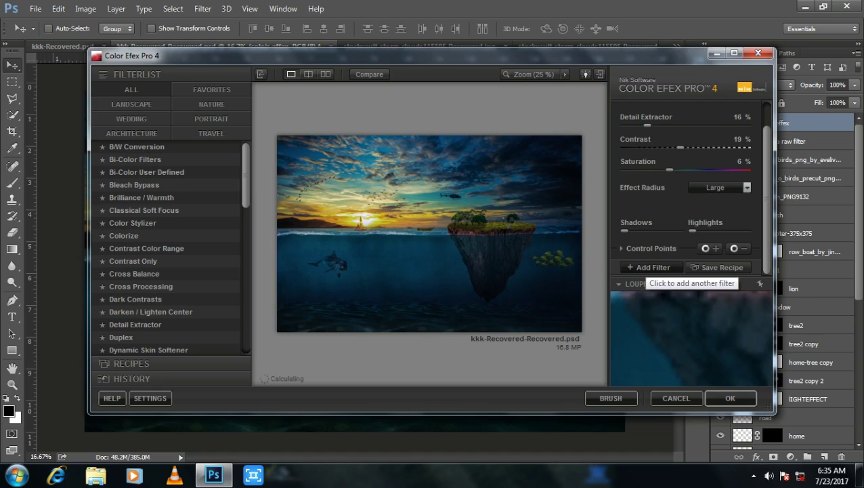
# Apply the Color Efex Pro filter stack to the layer, then rerun Color Efex Pro 4 from the Filter menu
pyautogui.click(644, 268)
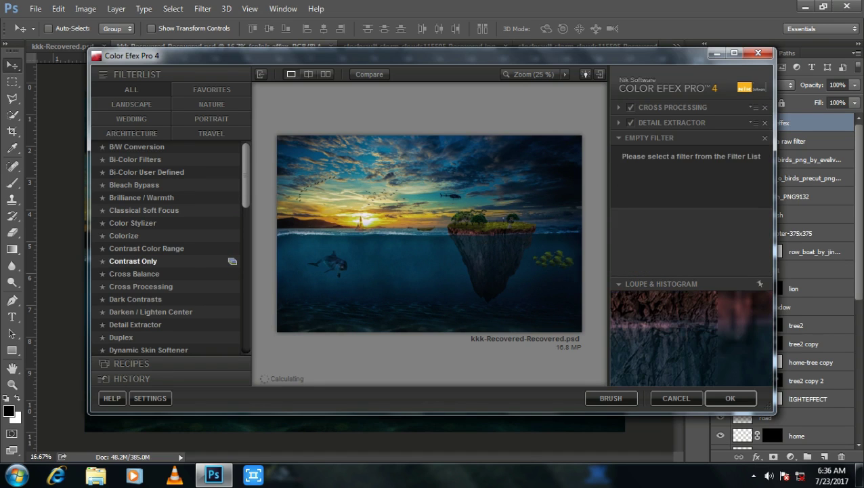
pyautogui.scroll(-1, 203, 258)
pyautogui.scroll(-8, 203, 257)
pyautogui.scroll(-4, 203, 257)
pyautogui.scroll(3, 203, 265)
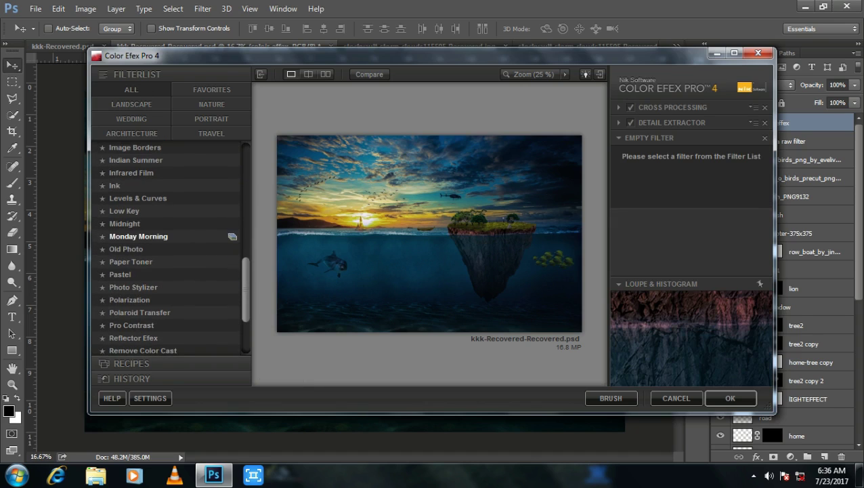
pyautogui.scroll(5, 179, 247)
pyautogui.scroll(5, 179, 247)
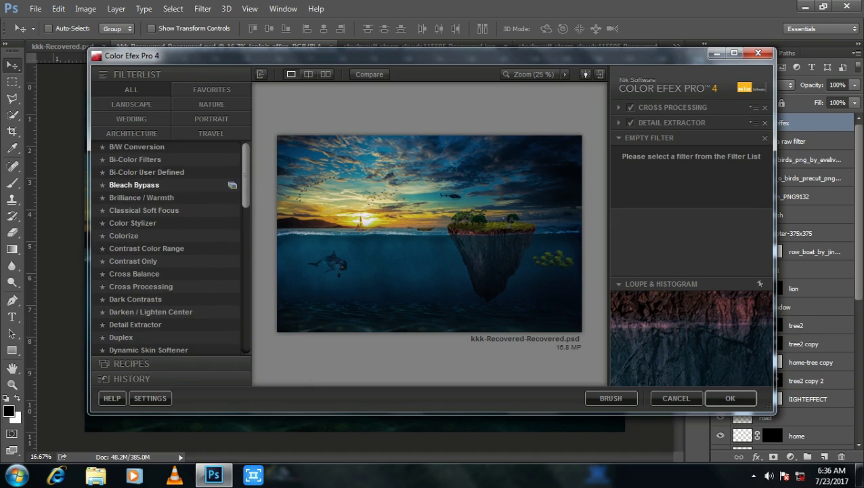
pyautogui.click(731, 398)
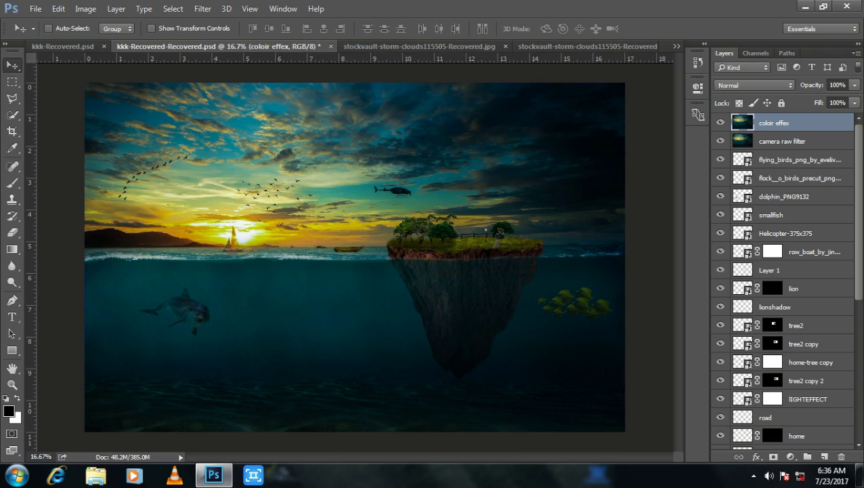
pyautogui.click(202, 8)
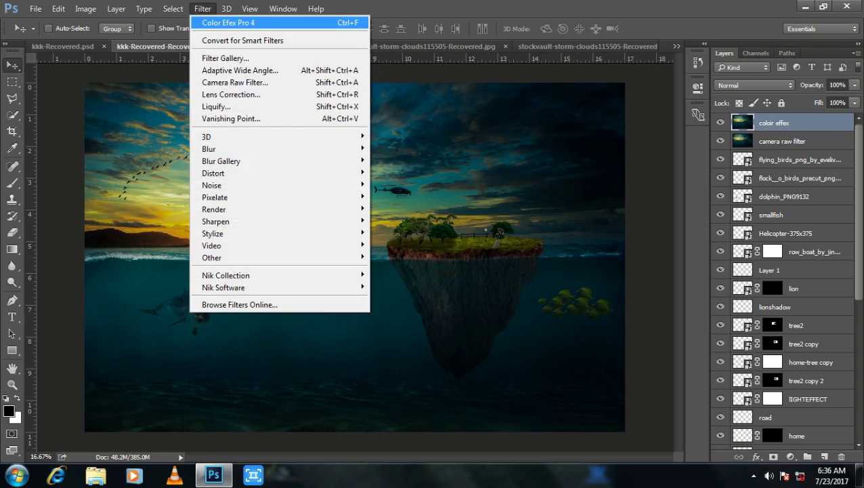
pyautogui.click(202, 8)
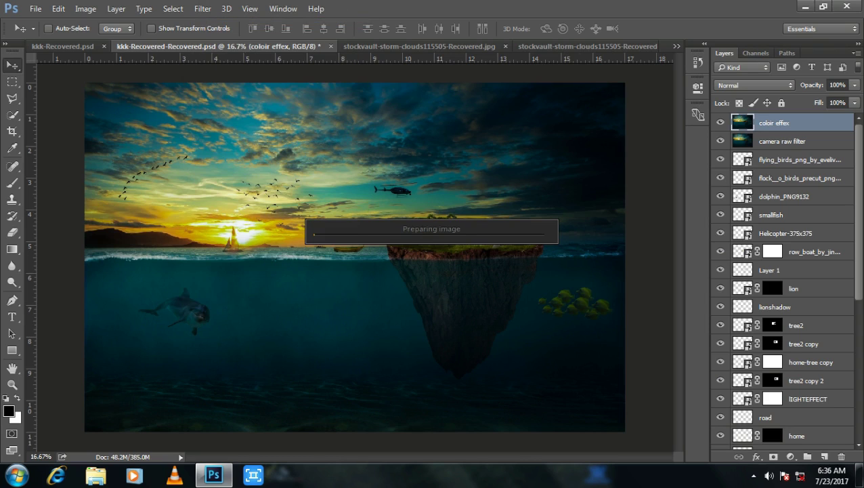
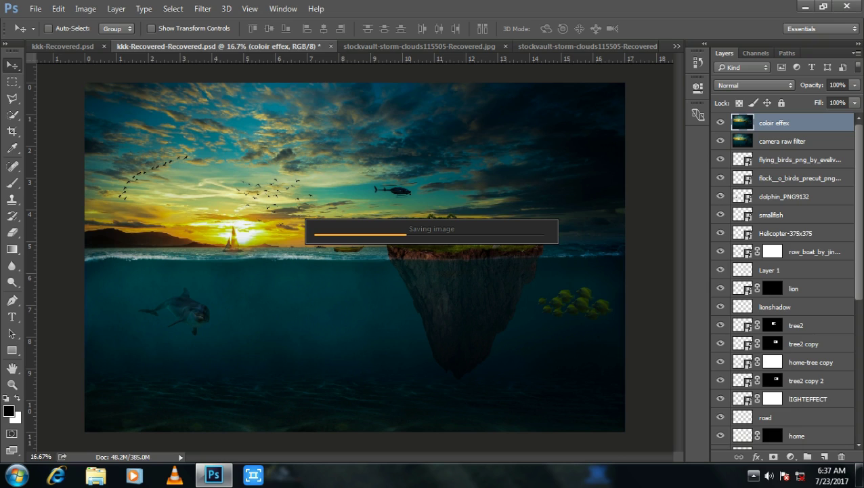
# Return to the Photoshop document and toggle the coloir effex layer's visibility to compare
pyautogui.click(754, 474)
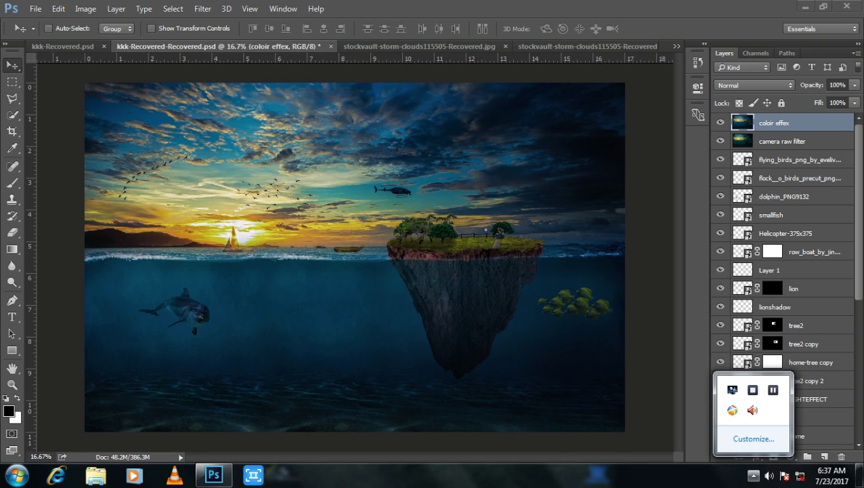
pyautogui.click(753, 475)
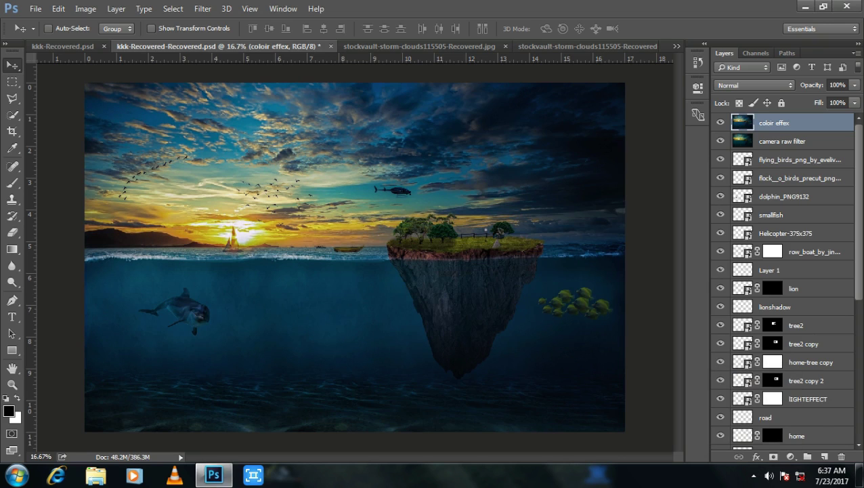
pyautogui.click(720, 122)
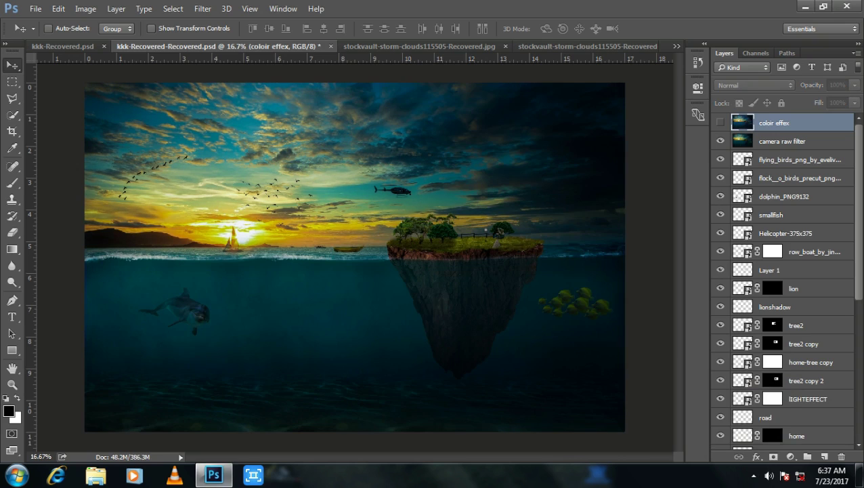
pyautogui.click(720, 123)
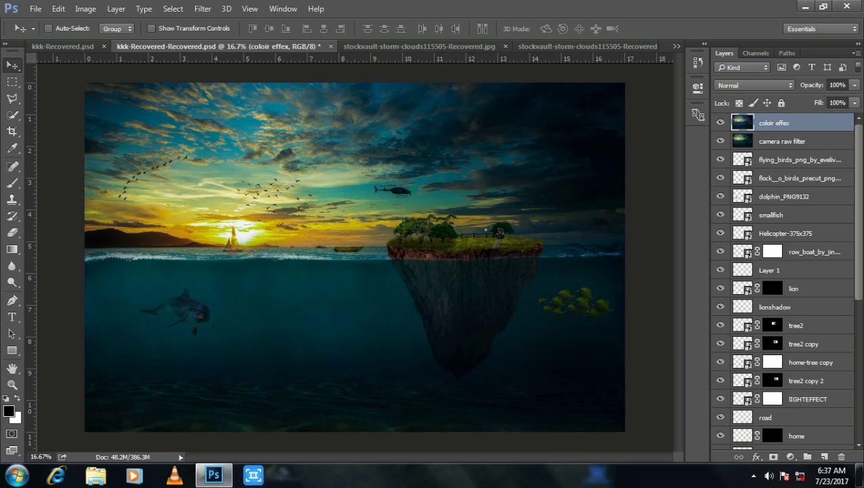
# Set the coloir effex layer opacity to 74% and save the document with Ctrl+S
pyautogui.click(854, 85)
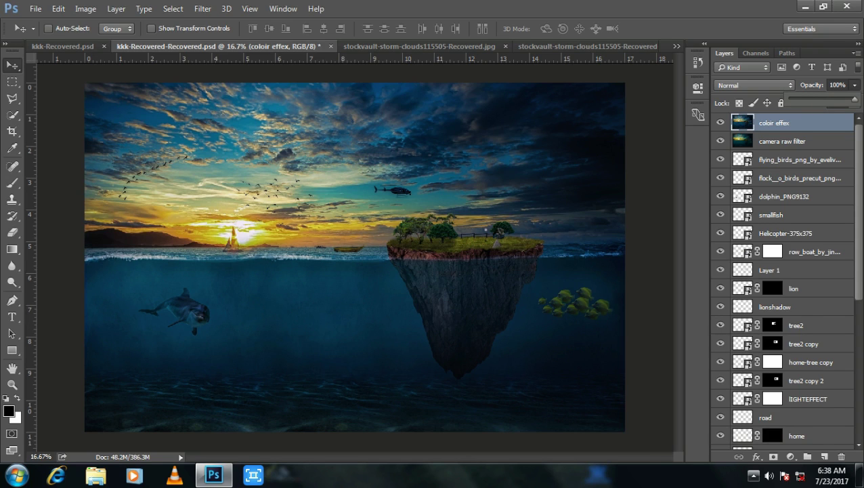
pyautogui.moveTo(855, 99); pyautogui.dragTo(834, 99)
pyautogui.click(754, 457)
pyautogui.click(771, 388)
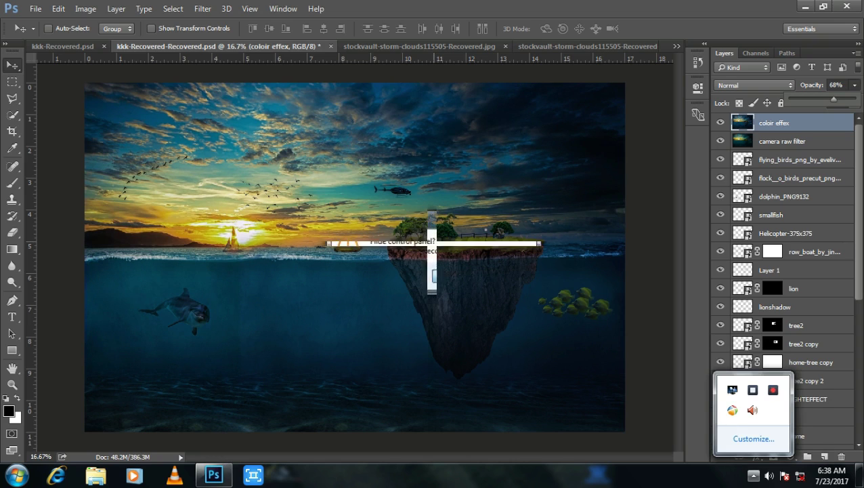
pyautogui.click(455, 276)
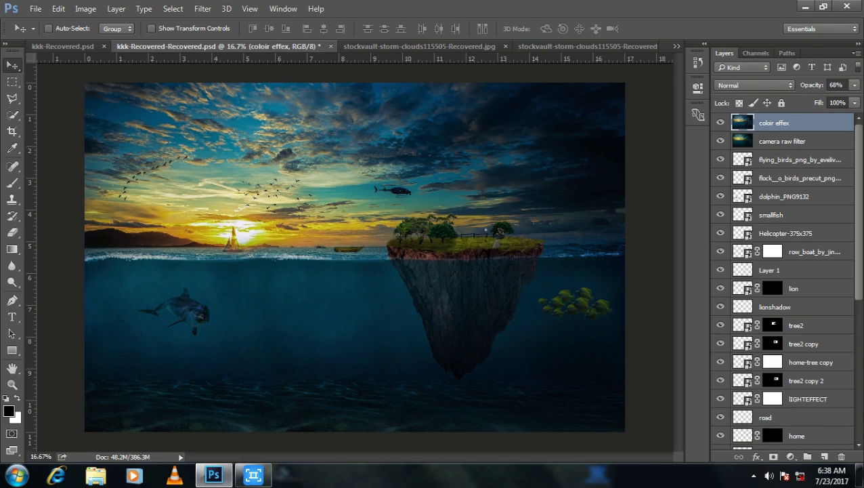
pyautogui.click(855, 85)
pyautogui.moveTo(837, 98)
pyautogui.mouseDown()
pyautogui.moveTo(828, 99)
pyautogui.moveTo(840, 99)
pyautogui.mouseUp()
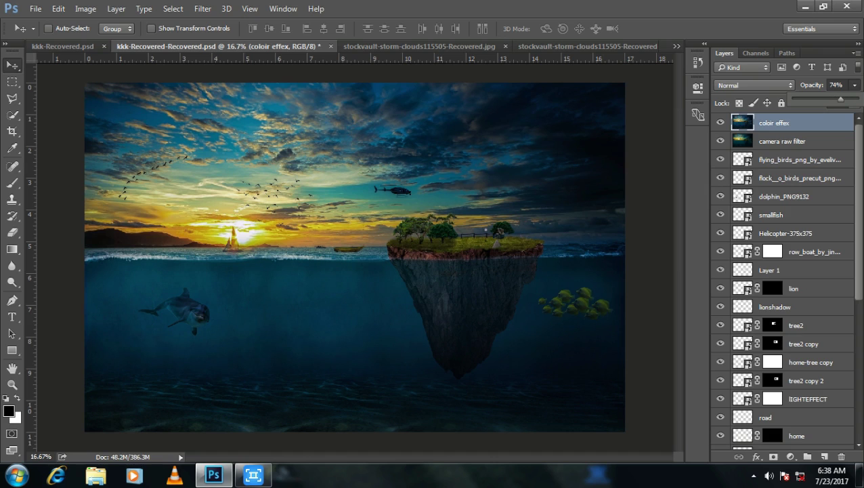
pyautogui.press('Return')
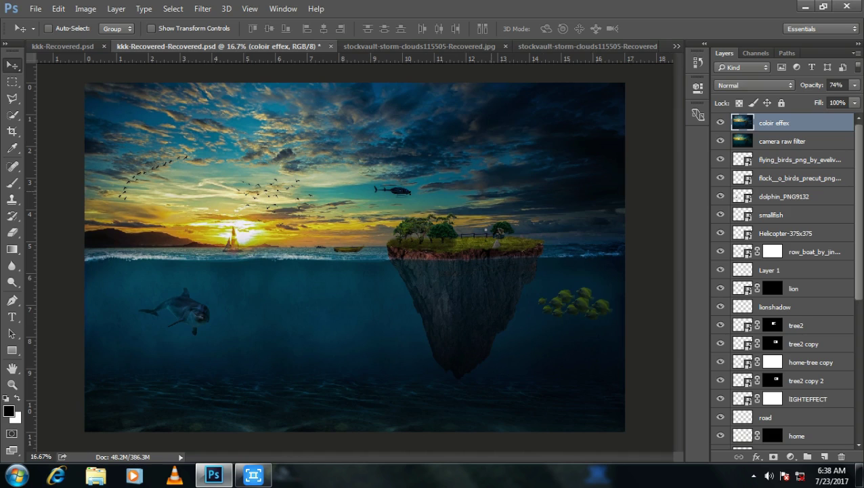
pyautogui.press('ctrl')
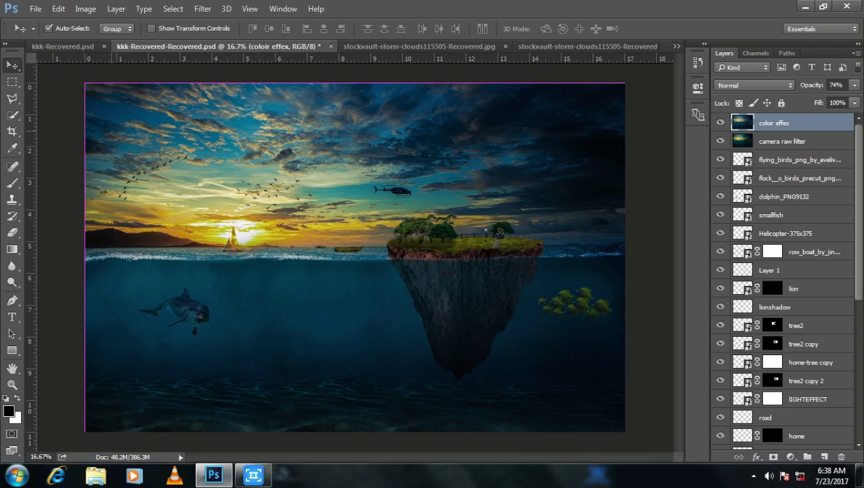
pyautogui.hotkey('ctrl', 's')
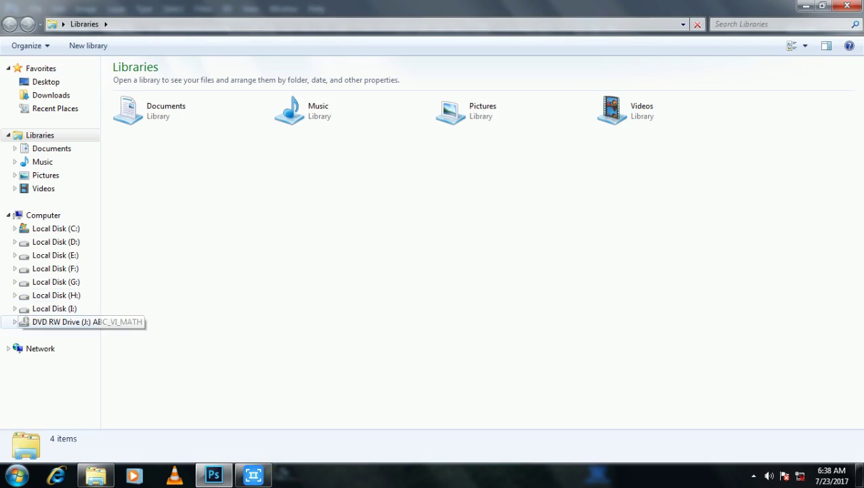
# Browse to H:\Photoshop\Edited and drag the coollogo_com-436479 logo onto Photoshop
pyautogui.click(57, 294)
pyautogui.doubleClick(143, 94)
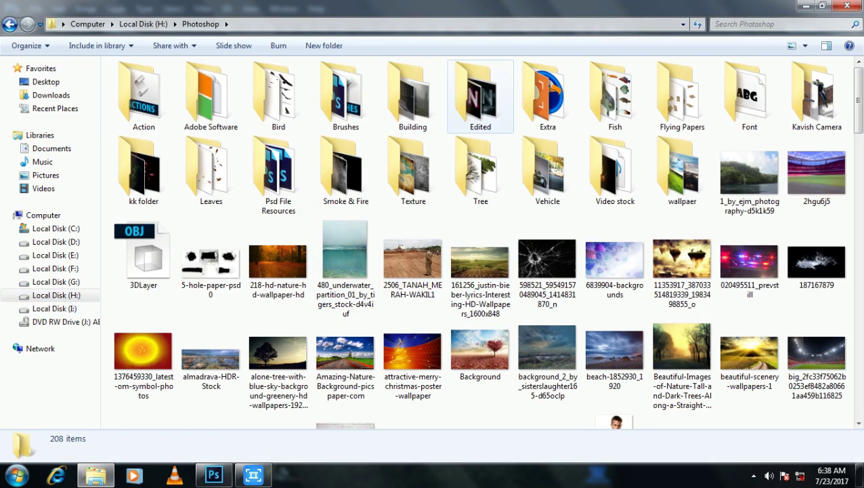
pyautogui.doubleClick(480, 95)
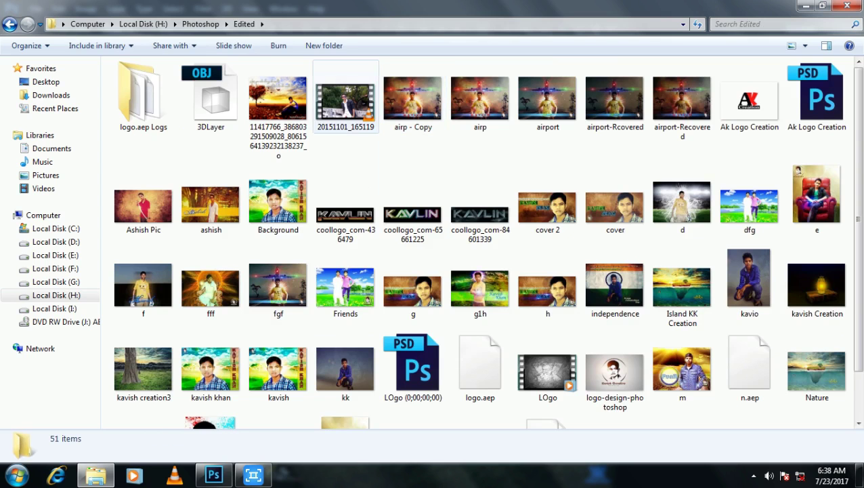
pyautogui.click(346, 203)
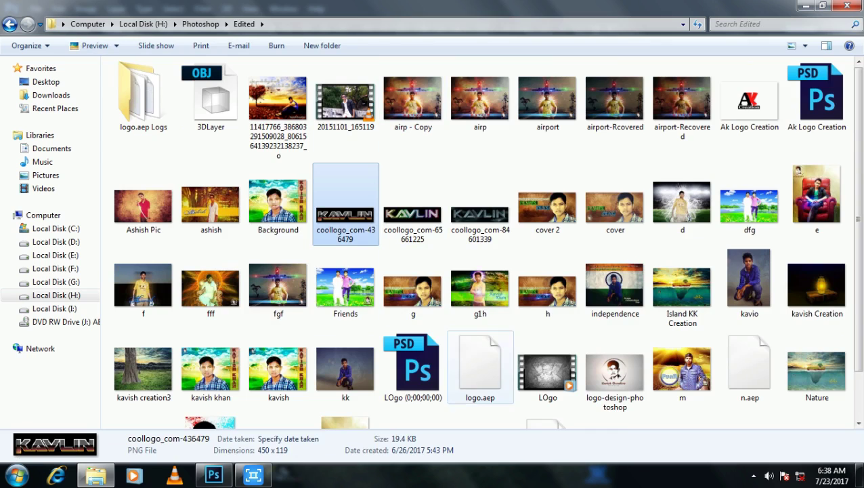
pyautogui.moveTo(345, 217)
pyautogui.mouseDown()
pyautogui.moveTo(203, 478)
pyautogui.moveTo(220, 467)
pyautogui.moveTo(254, 474)
pyautogui.mouseUp()
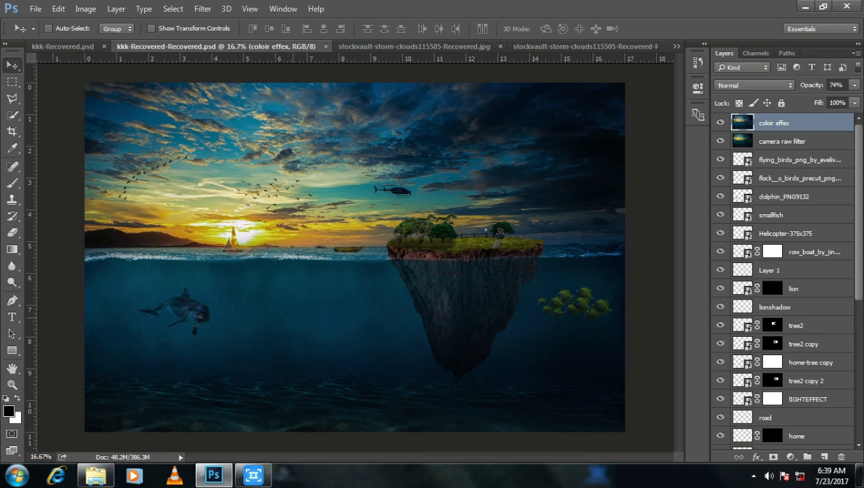
# Place the KAVLIN logo on the canvas, shrink it to about 40%, and commit
pyautogui.moveTo(254, 474)
pyautogui.mouseDown()
pyautogui.moveTo(397, 155)
pyautogui.moveTo(386, 164)
pyautogui.mouseUp()
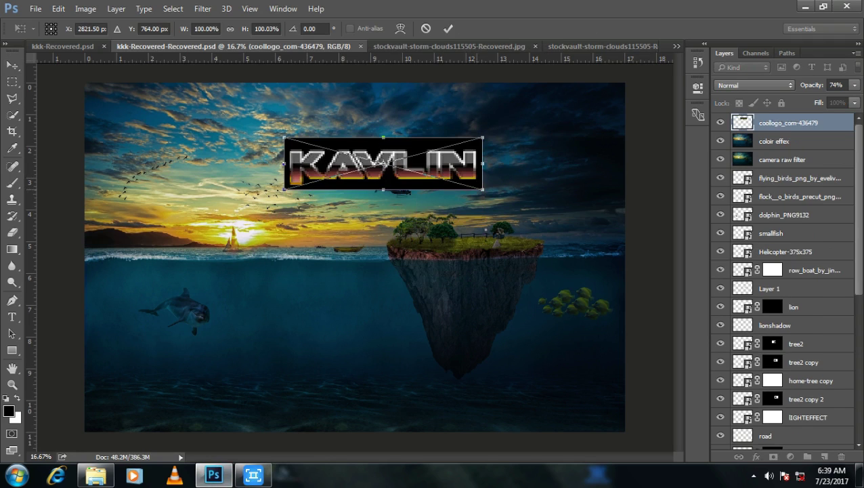
pyautogui.moveTo(473, 163); pyautogui.dragTo(387, 163)
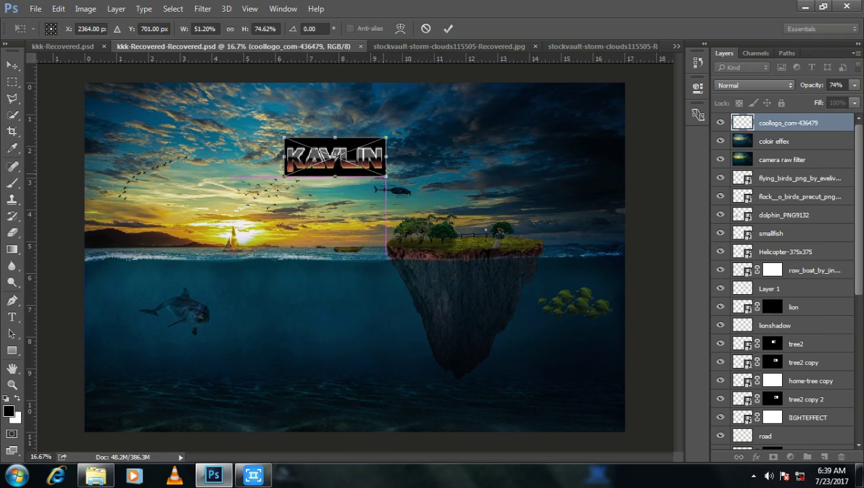
pyautogui.moveTo(482, 190)
pyautogui.mouseDown()
pyautogui.moveTo(336, 150)
pyautogui.moveTo(277, 216)
pyautogui.moveTo(111, 90)
pyautogui.mouseUp()
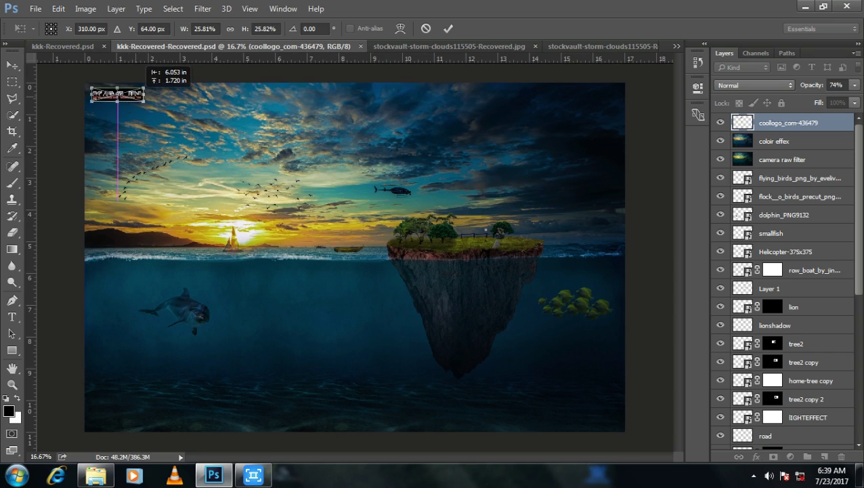
pyautogui.moveTo(112, 90)
pyautogui.mouseDown()
pyautogui.moveTo(339, 282)
pyautogui.moveTo(498, 353)
pyautogui.moveTo(564, 405)
pyautogui.moveTo(600, 418)
pyautogui.moveTo(583, 100)
pyautogui.moveTo(601, 91)
pyautogui.moveTo(595, 95)
pyautogui.mouseUp()
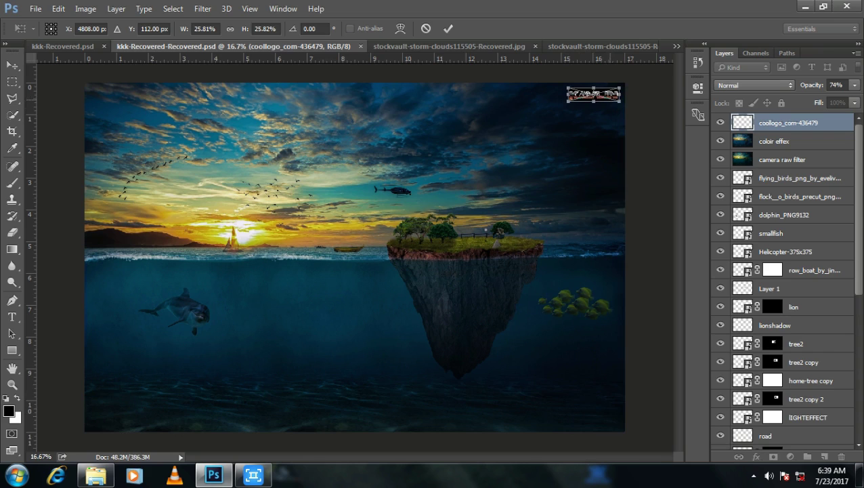
pyautogui.click(448, 29)
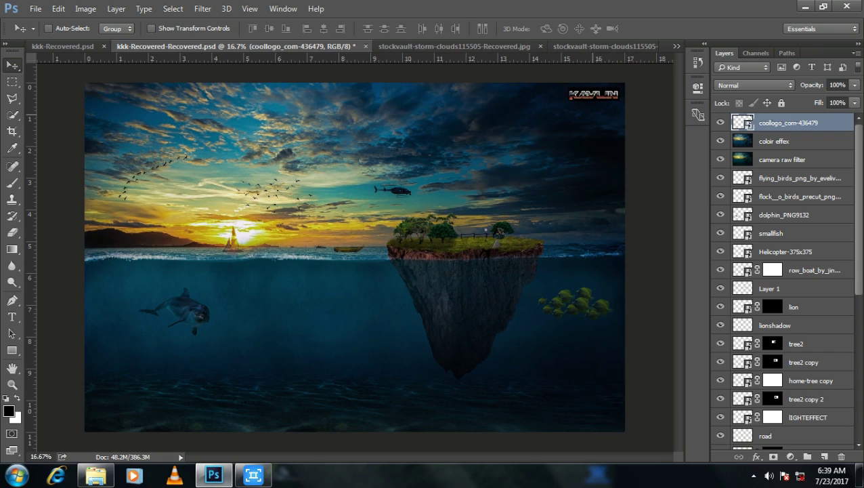
# Position the KAVLIN logo snugly in the seascape's top-right corner
pyautogui.moveTo(594, 94); pyautogui.dragTo(600, 89)
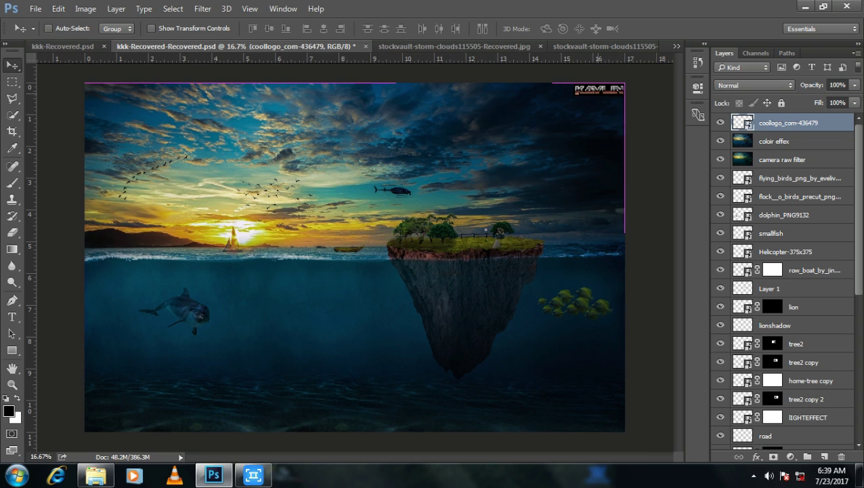
pyautogui.moveTo(602, 91); pyautogui.dragTo(589, 104)
pyautogui.hotkey('shift', 'Up')
pyautogui.hotkey('shift', 'Up')
pyautogui.hotkey('shift', 'Up')
pyautogui.hotkey('shift', 'Up')
pyautogui.hotkey('shift', 'Up')
pyautogui.hotkey('shift', 'Up')
pyautogui.hotkey('shift', 'Up')
pyautogui.hotkey('shift', 'Up')
pyautogui.hotkey('shift', 'Up')
pyautogui.hotkey('shift', 'Up')
pyautogui.hotkey('shift', 'Right')
pyautogui.hotkey('shift', 'Right')
pyautogui.hotkey('shift', 'Right')
pyautogui.hotkey('shift', 'Right')
pyautogui.hotkey('shift', 'Right')
pyautogui.hotkey('shift', 'Right')
pyautogui.hotkey('shift', 'Right')
pyautogui.hotkey('shift', 'Right')
pyautogui.hotkey('shift', 'Right')
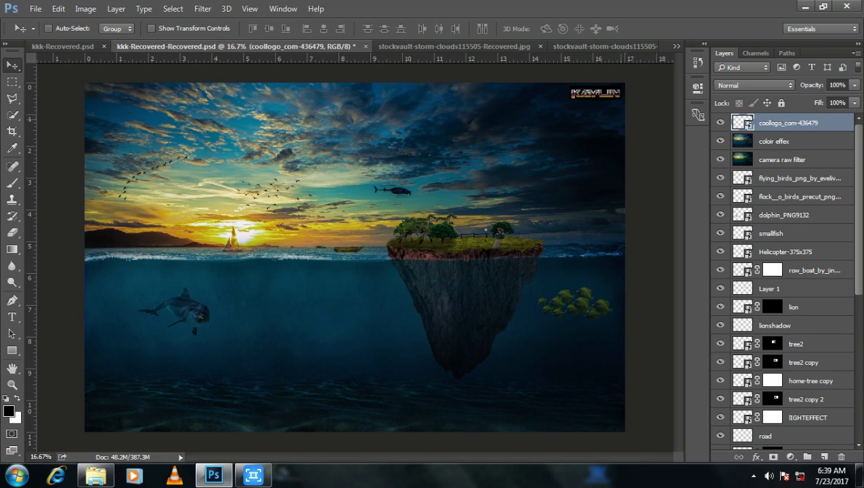
# Save the composite to the Desktop as a new PSD named Kavlin with Maximize Compatibility
pyautogui.click(36, 8)
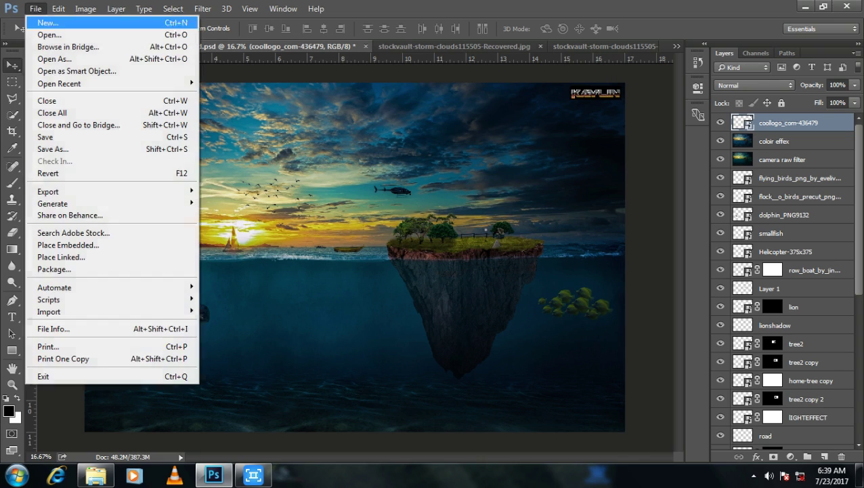
pyautogui.click(53, 148)
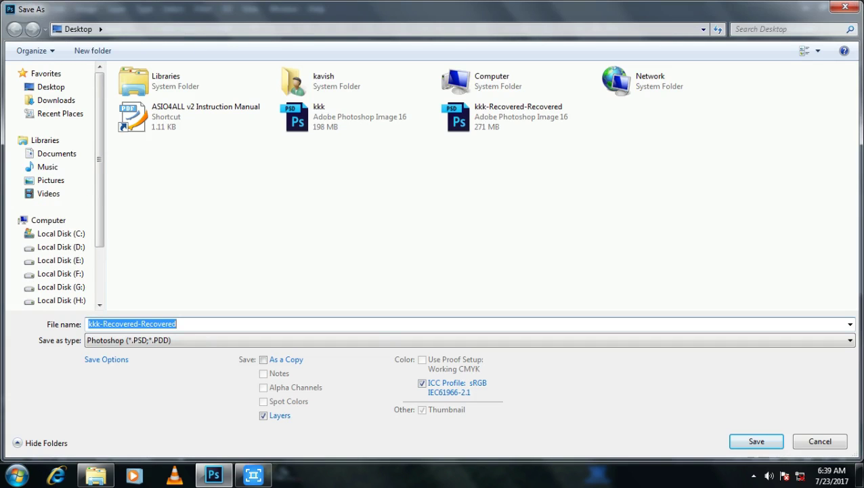
pyautogui.write('KAVLKIN')
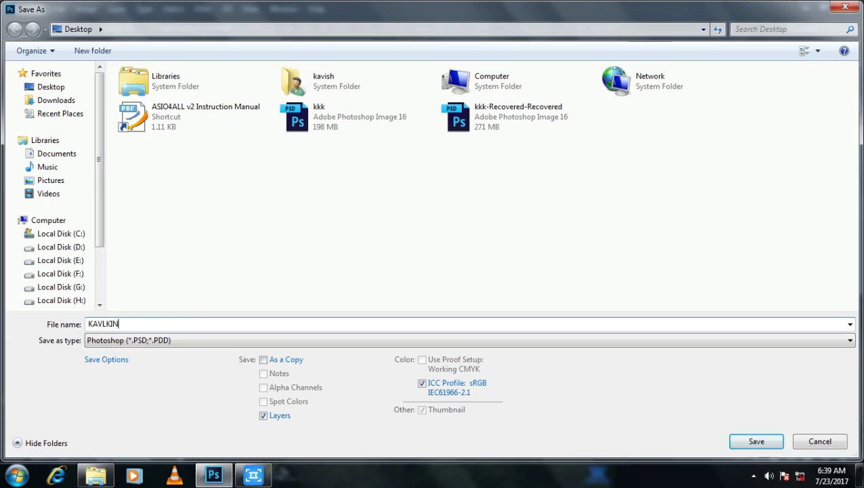
pyautogui.press('BackSpace')
pyautogui.press('BackSpace')
pyautogui.press('BackSpace')
pyautogui.press('BackSpace')
pyautogui.press('BackSpace')
pyautogui.write('Kavlin')
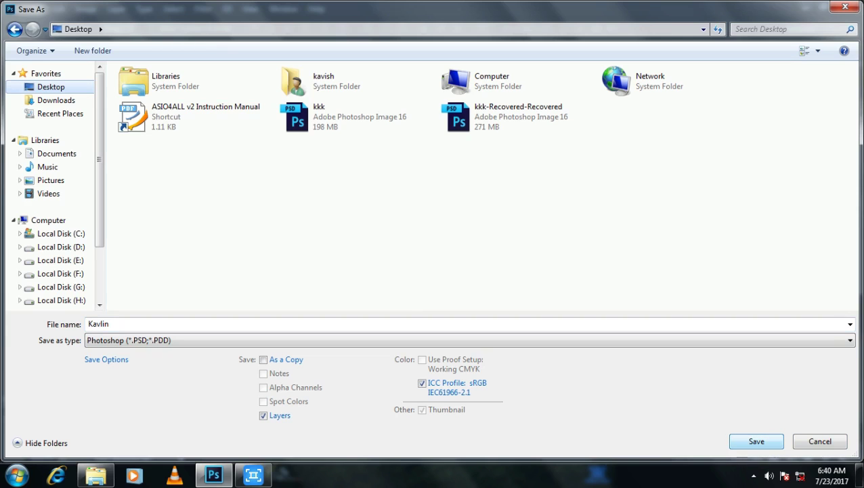
pyautogui.press('Return')
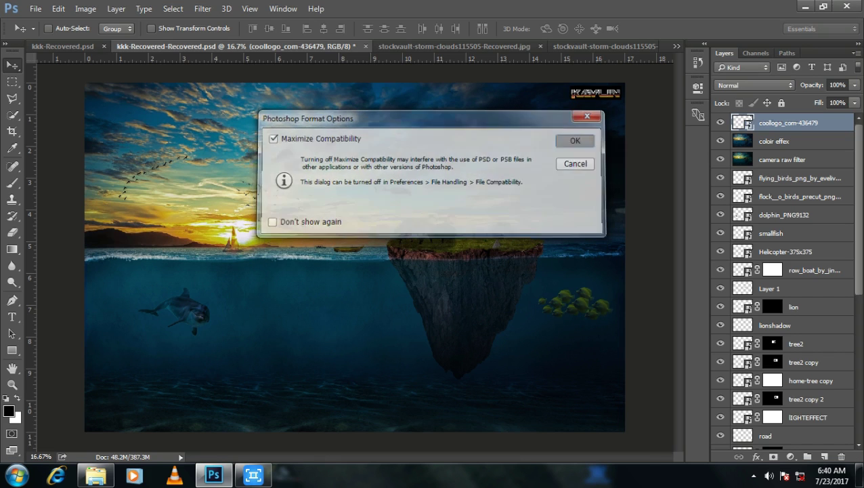
pyautogui.press('Return')
pyautogui.click(754, 475)
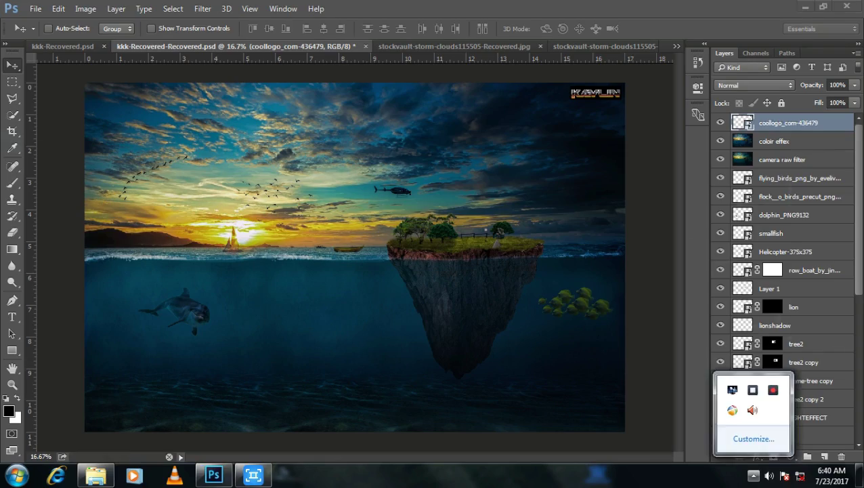